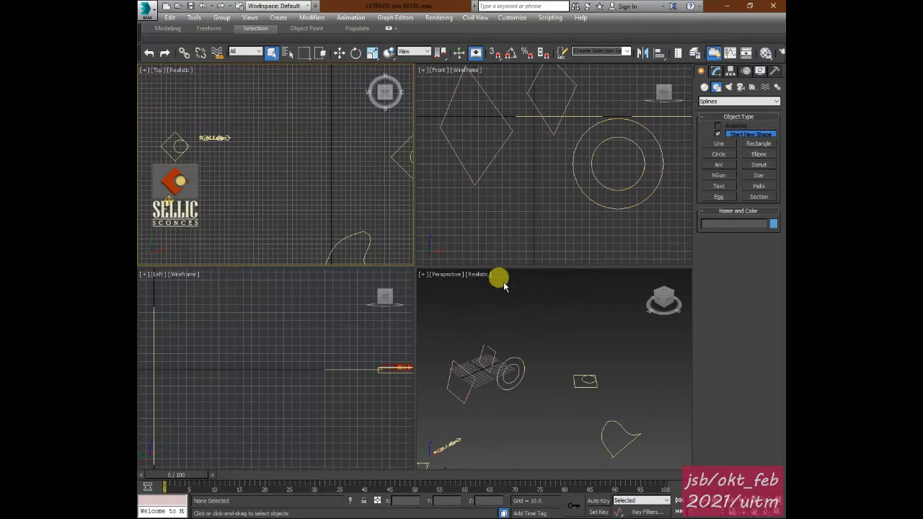
Activate the Perspective viewport and maximize it to fill the whole viewport area
click(546, 323)
click(513, 231)
click(555, 398)
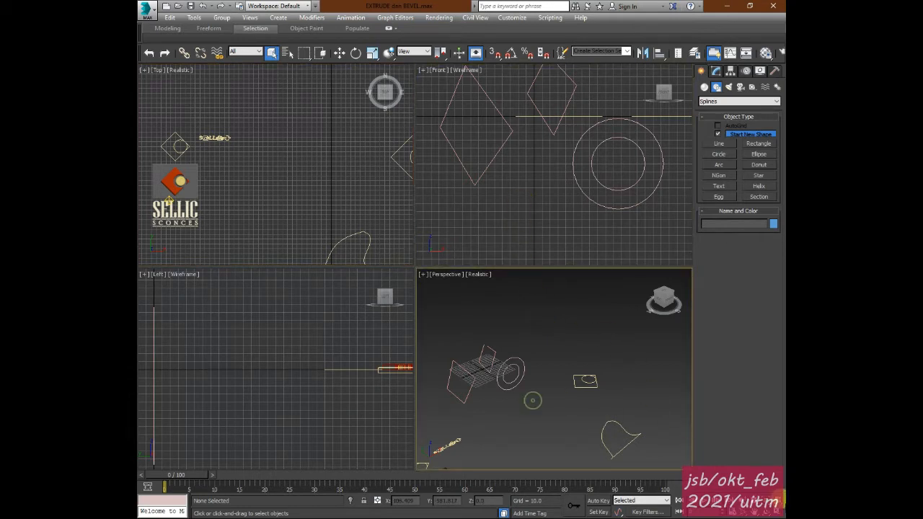
key(alt+w)
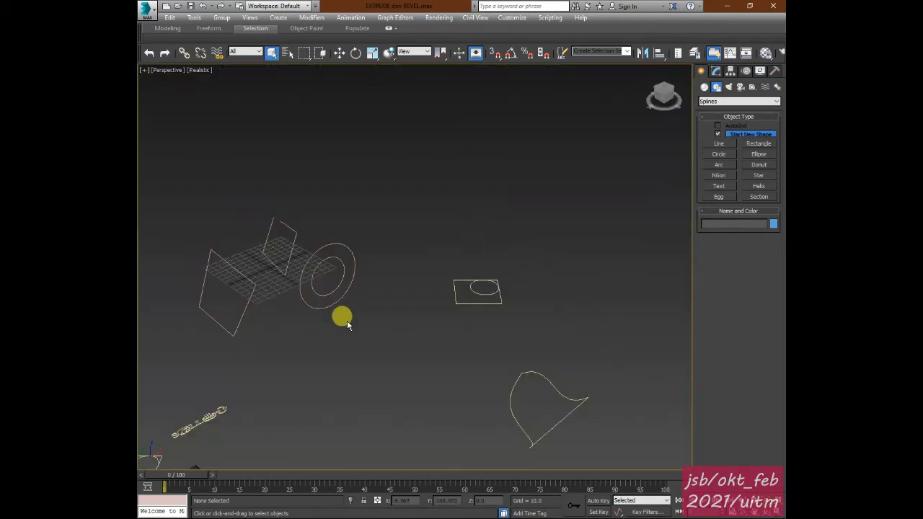
Render the Perspective view of the untouched splines and close the rendered frame window
middle_drag(354, 318, 392, 315)
scroll(386, 313, up, 3)
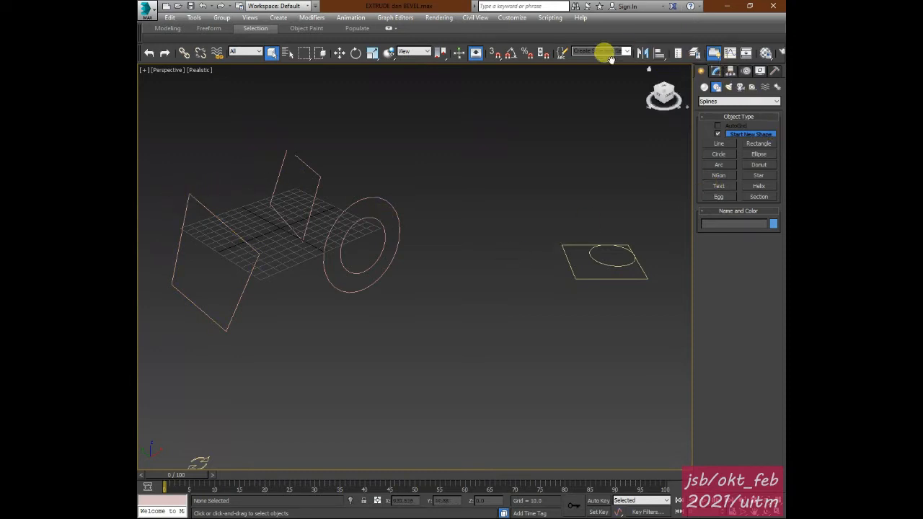
scroll(600, 57, down, 3)
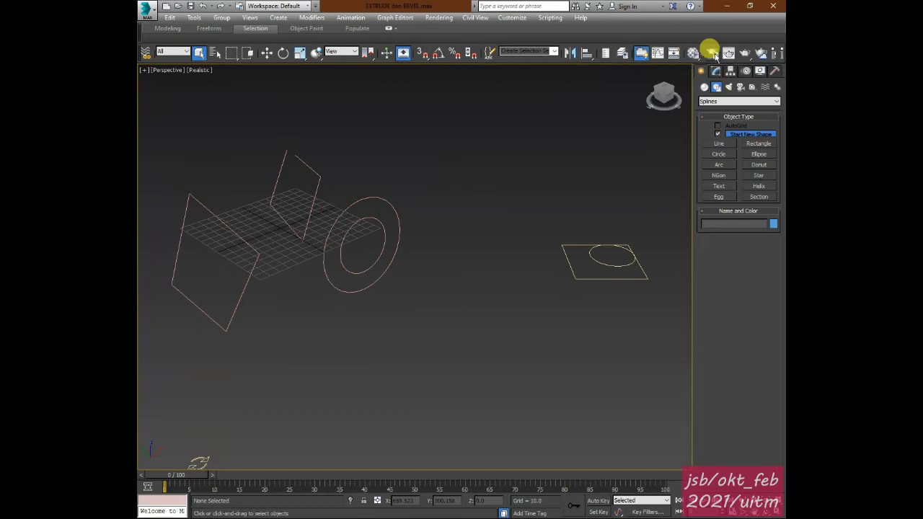
click(747, 53)
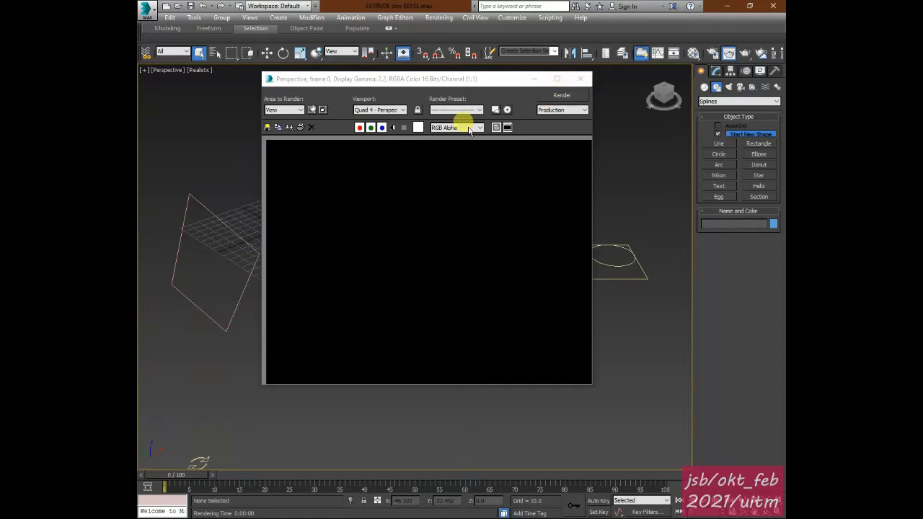
click(580, 80)
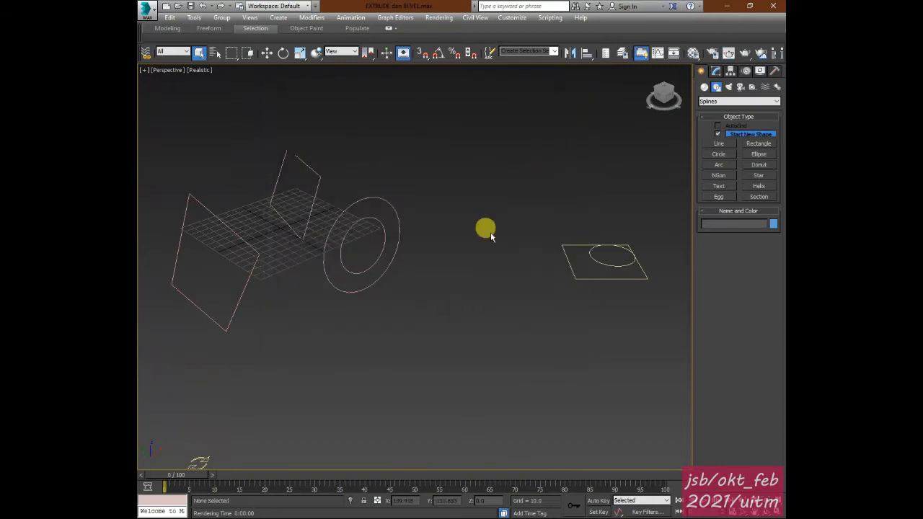
Select the large closed diamond spline and turn on Enable In Renderer and Enable In Viewport for it
middle_drag(469, 361, 573, 378)
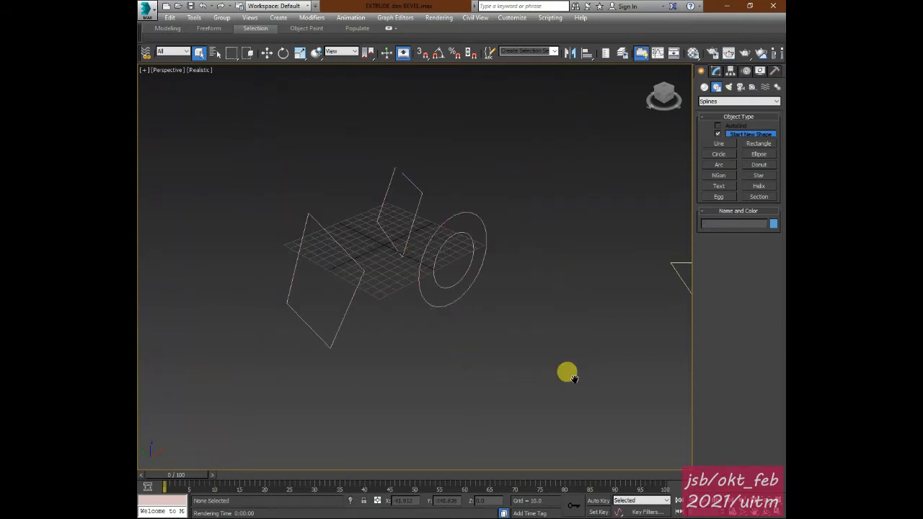
alt+middle_drag(420, 353, 406, 338)
scroll(325, 330, up, 5)
scroll(396, 295, down, 4)
middle_drag(384, 293, 387, 322)
click(310, 215)
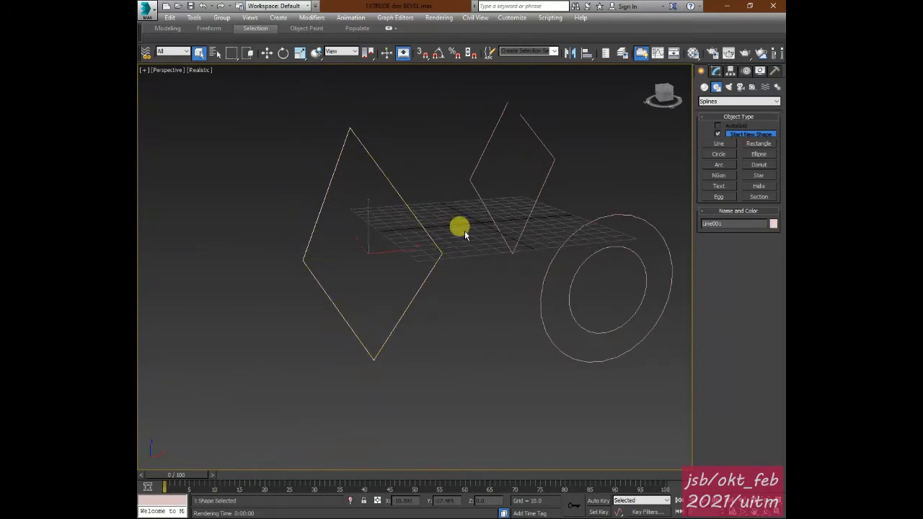
click(715, 72)
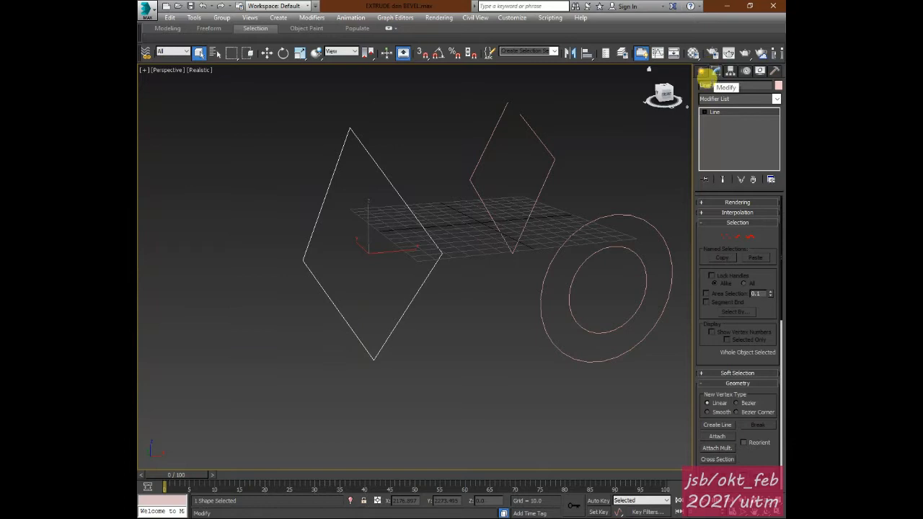
click(702, 203)
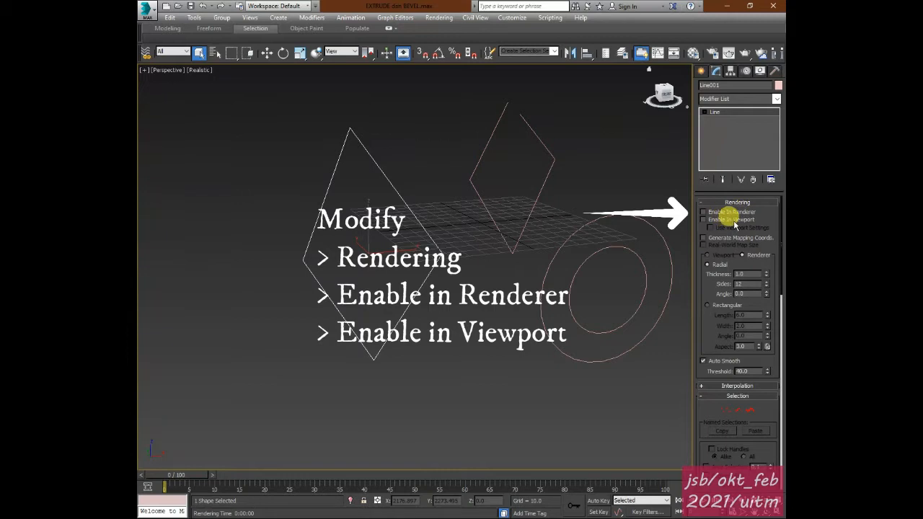
click(703, 212)
click(704, 219)
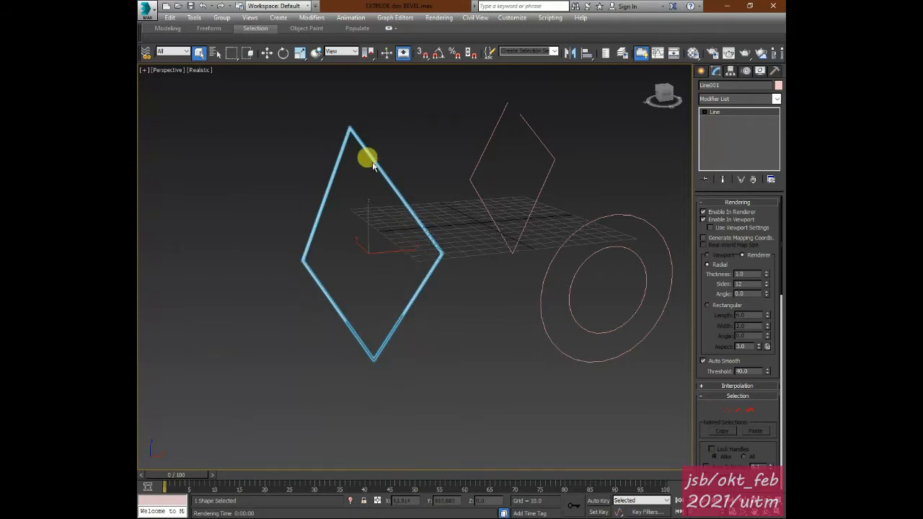
Compare the diamond with Enable In Viewport off and on, and check it in a render of the Perspective view
click(704, 220)
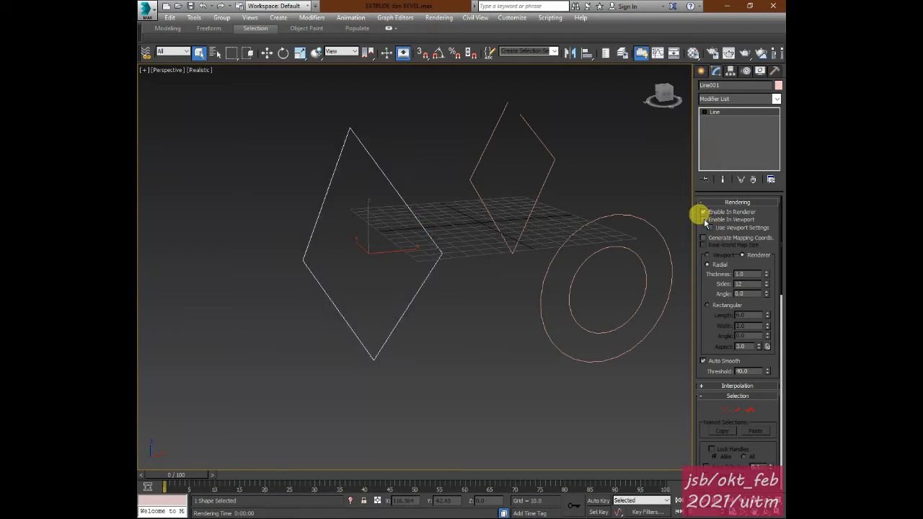
click(704, 220)
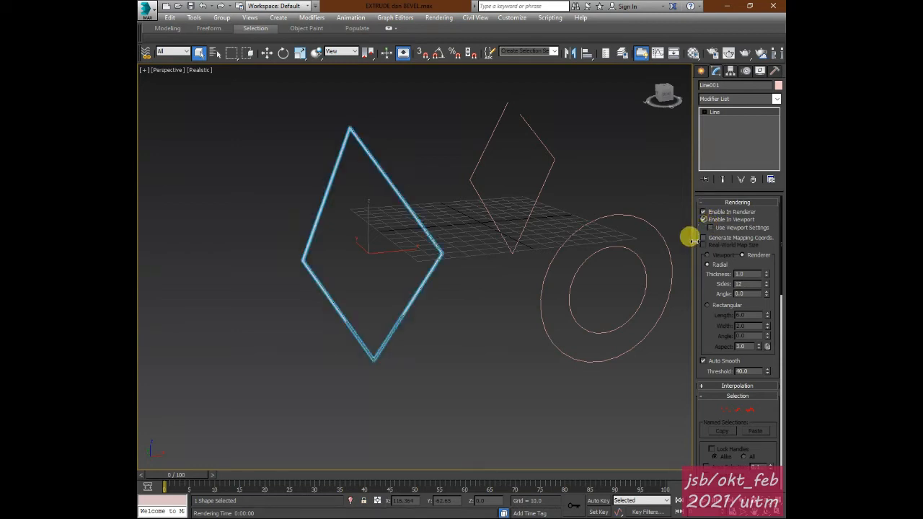
click(745, 53)
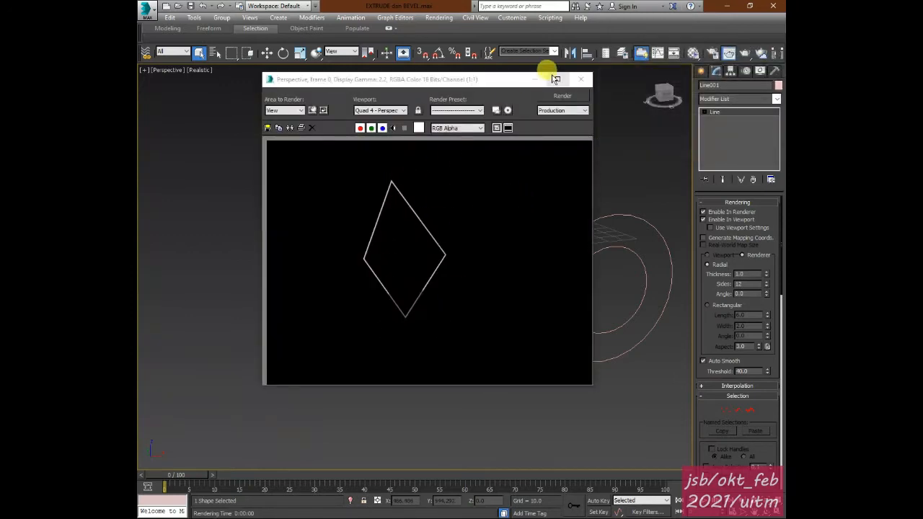
click(582, 81)
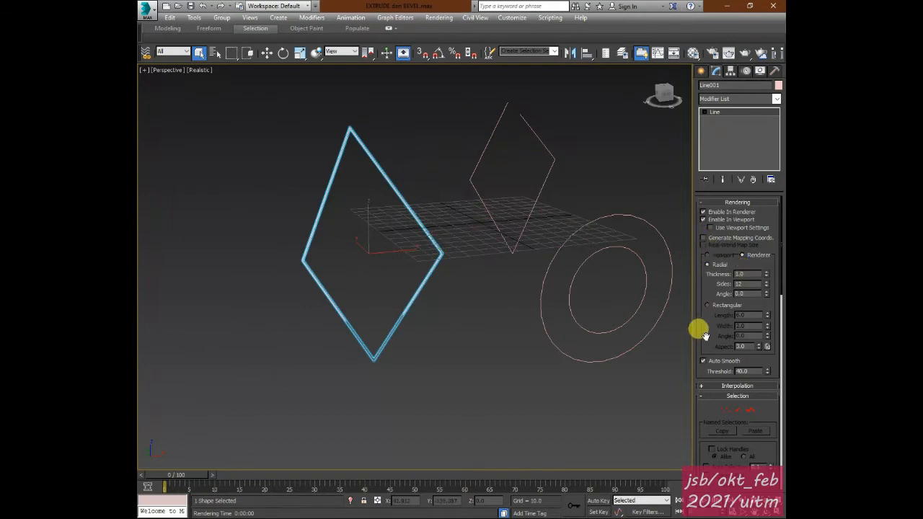
Increase the diamond spline's radial rendering thickness to 3.1
scroll(437, 306, up, 5)
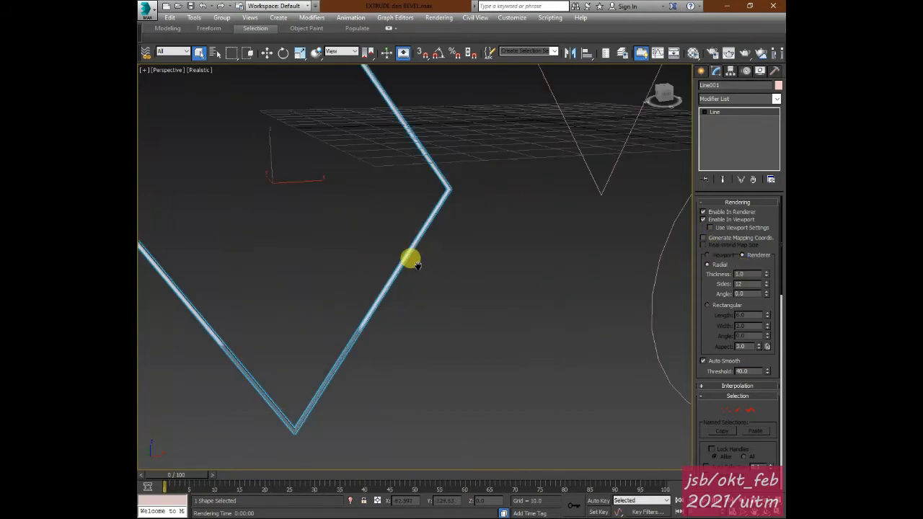
middle_drag(412, 262, 411, 392)
scroll(409, 389, down, 4)
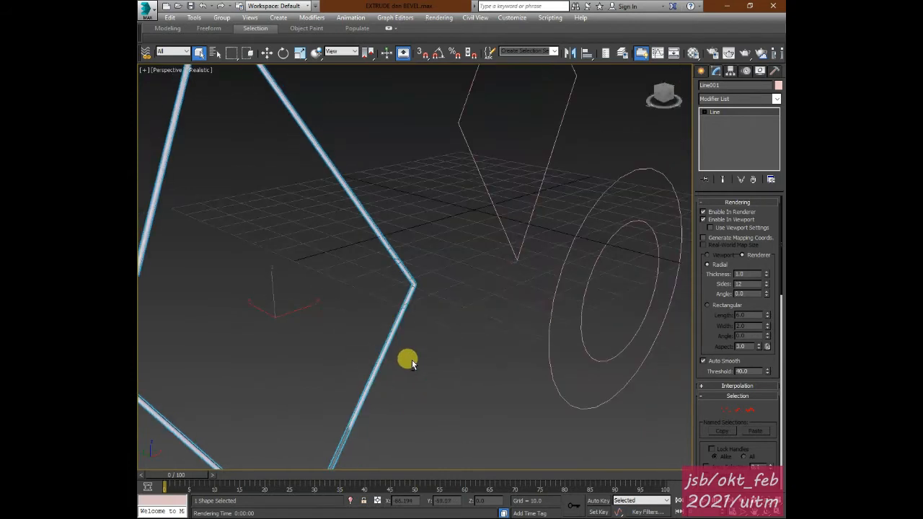
scroll(350, 305, down, 3)
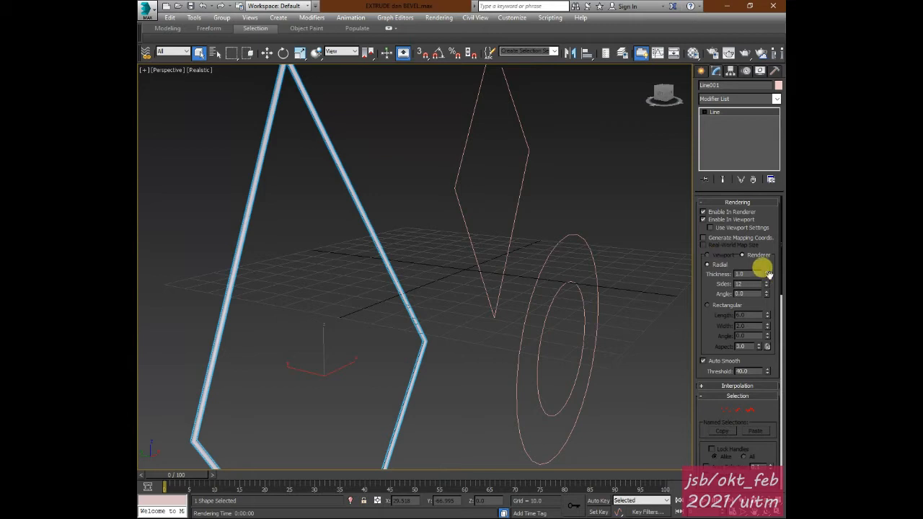
drag(768, 276, 765, 164)
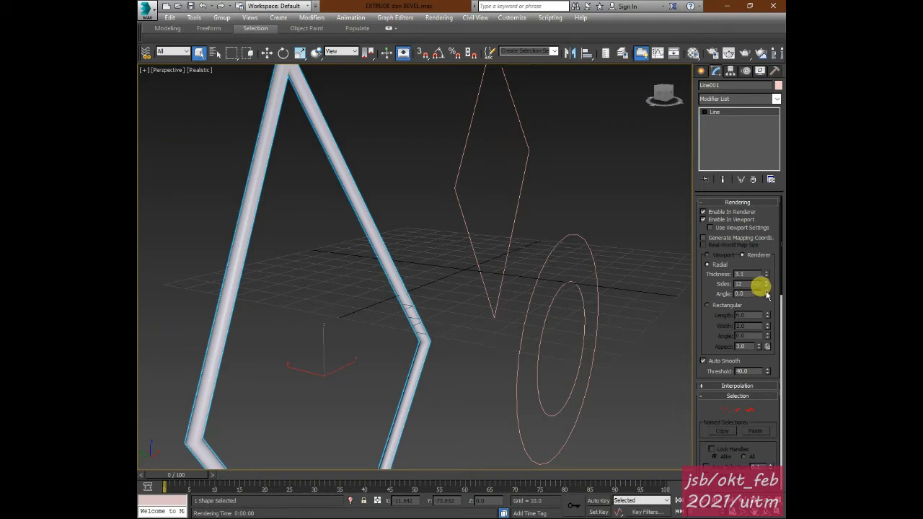
Switch the diamond's rendering cross-section to Rectangular and check it in a render of the Perspective view
click(708, 306)
mouse_move(358, 309)
alt+middle_down()
mouse_move(344, 301)
mouse_move(375, 294)
mouse_move(348, 275)
mouse_move(356, 312)
alt+middle_up()
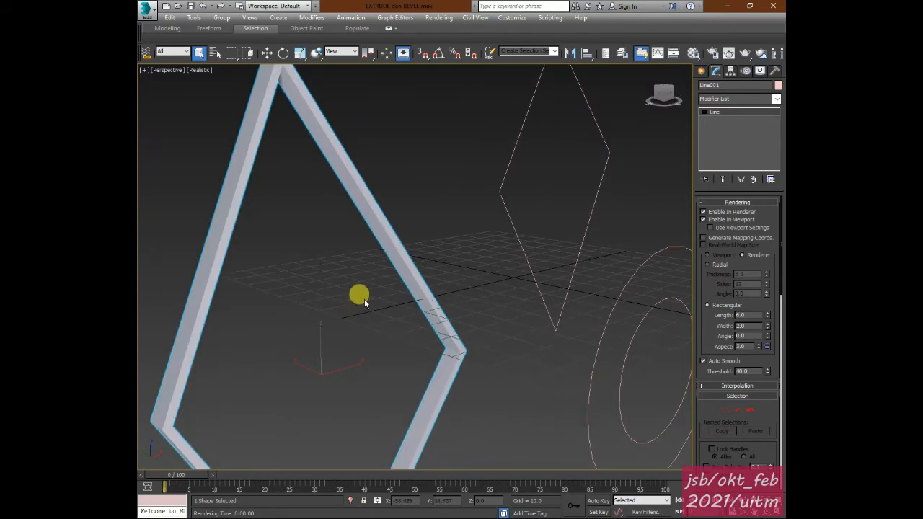
click(750, 52)
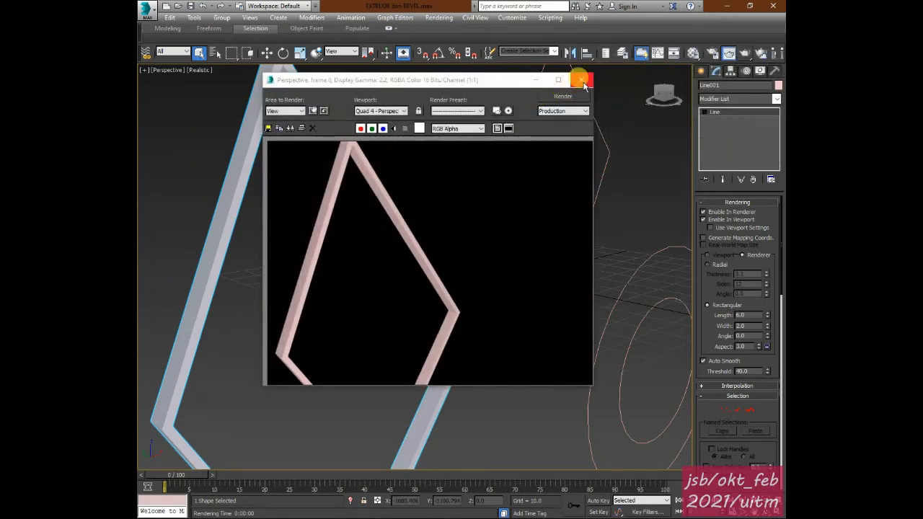
click(583, 80)
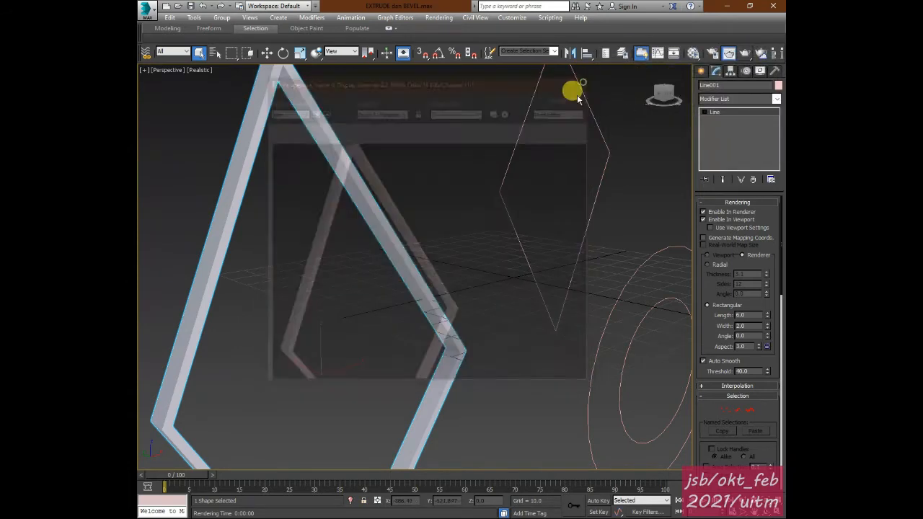
Turn off Enable In Renderer and Enable In Viewport for the diamond spline
click(703, 212)
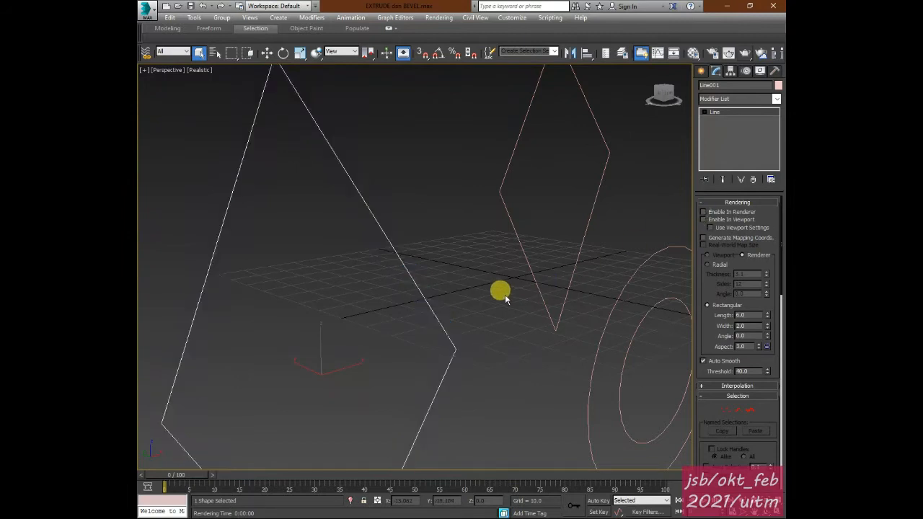
scroll(480, 295, down, 5)
scroll(434, 302, up, 2)
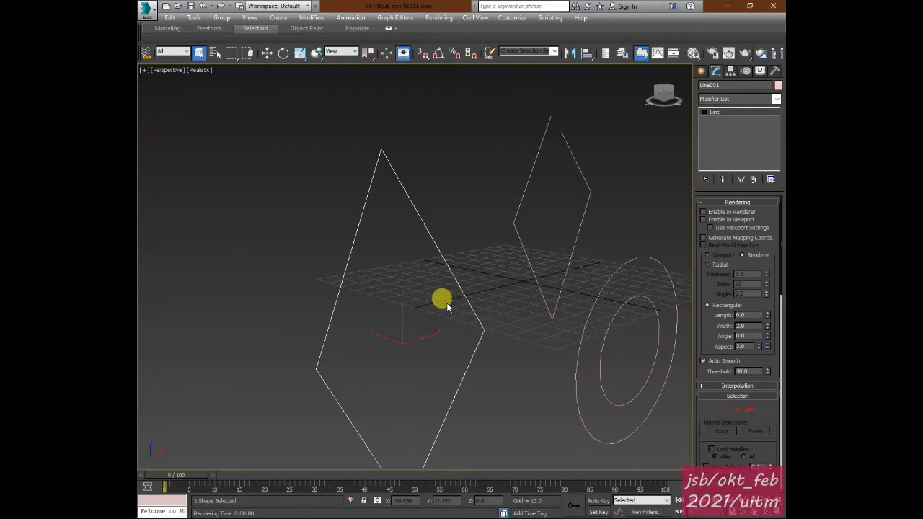
alt+middle_drag(459, 316, 431, 258)
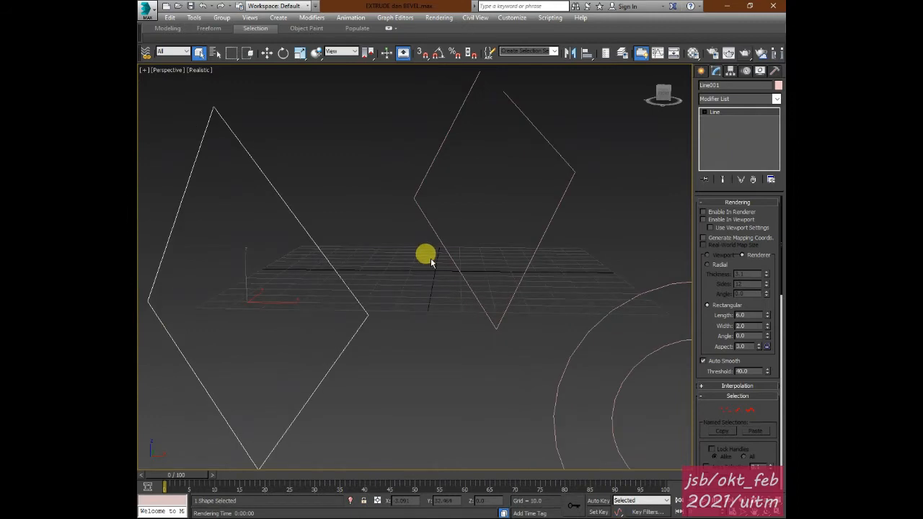
Switch the viewport to the Front view and bring up the creation tools for Splines shapes
key(f)
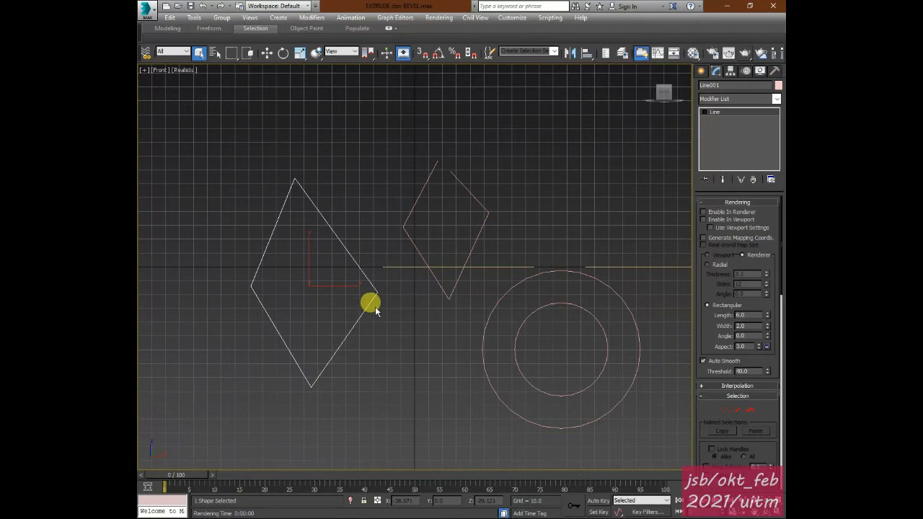
scroll(402, 303, up, 4)
scroll(556, 212, up, 3)
middle_drag(556, 212, 415, 264)
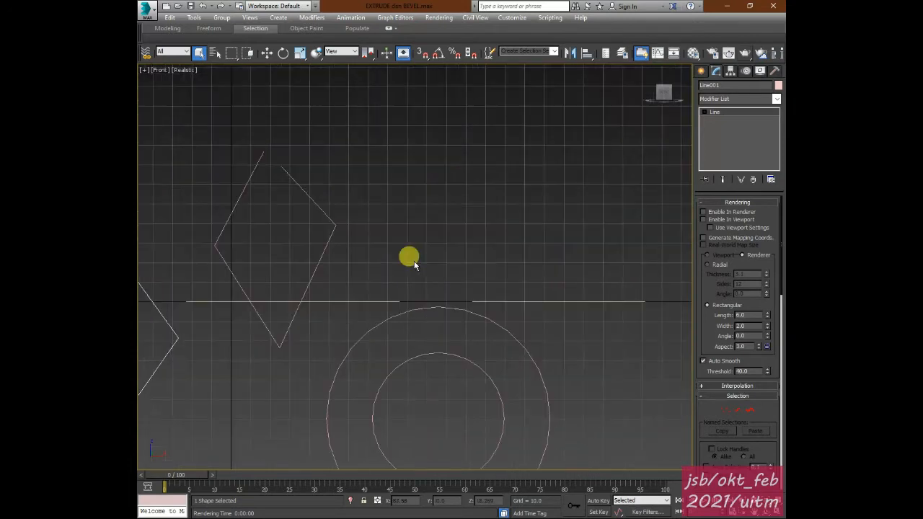
middle_drag(466, 248, 439, 239)
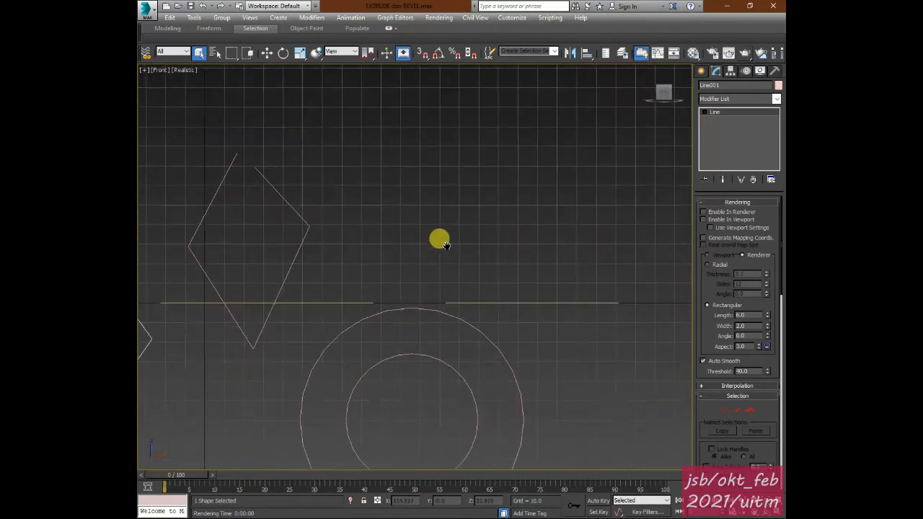
click(701, 71)
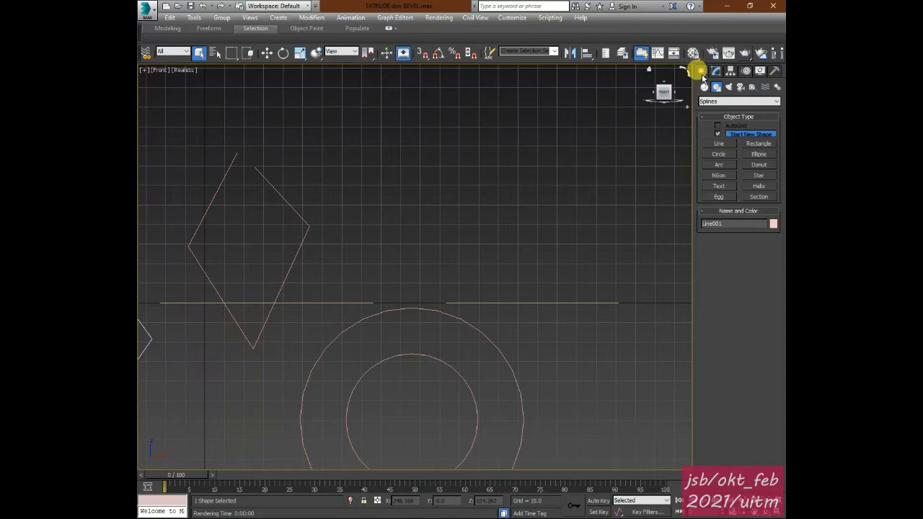
click(704, 86)
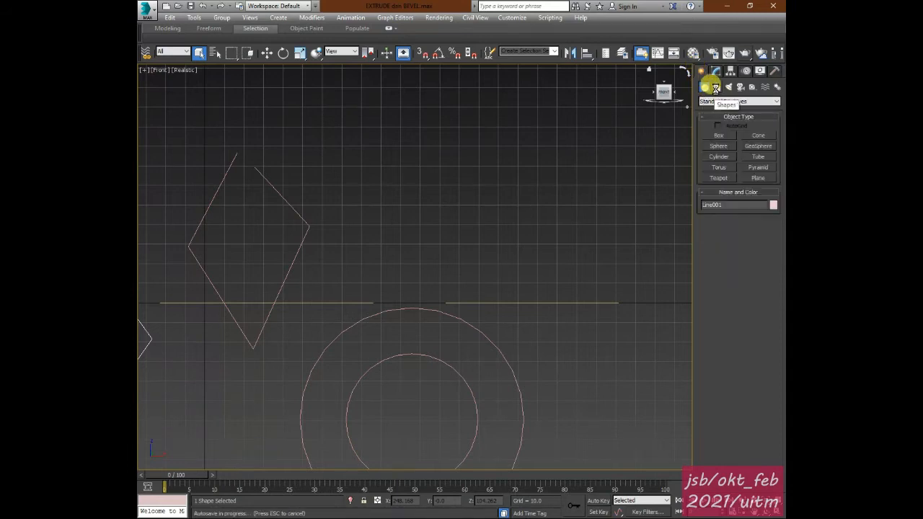
click(717, 90)
click(712, 101)
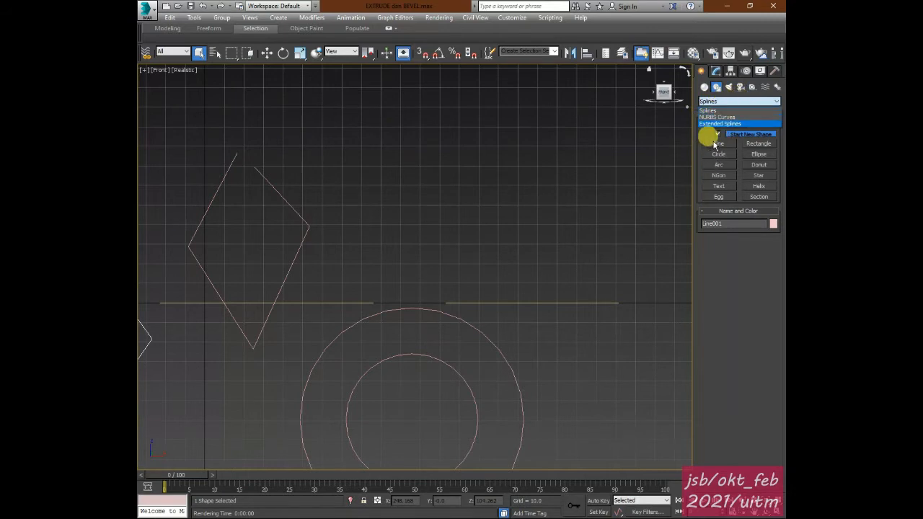
click(402, 237)
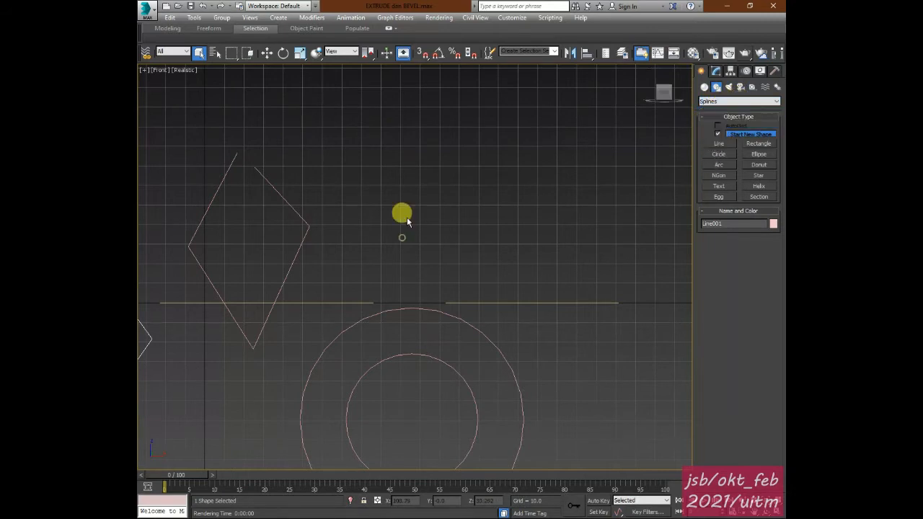
Draw an open Line spline above the donut, combining straight corner segments with curved segments along its lower and outer sides
click(711, 143)
click(408, 274)
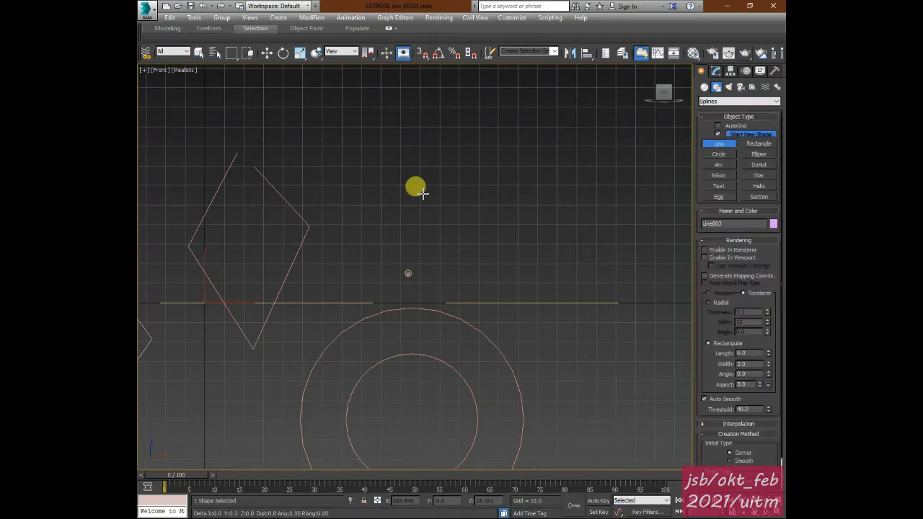
click(414, 139)
click(548, 138)
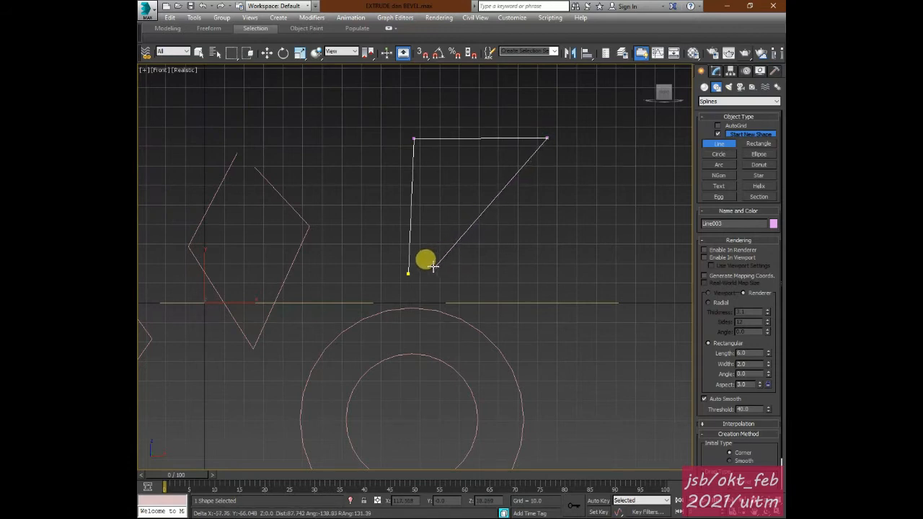
drag(432, 267, 337, 173)
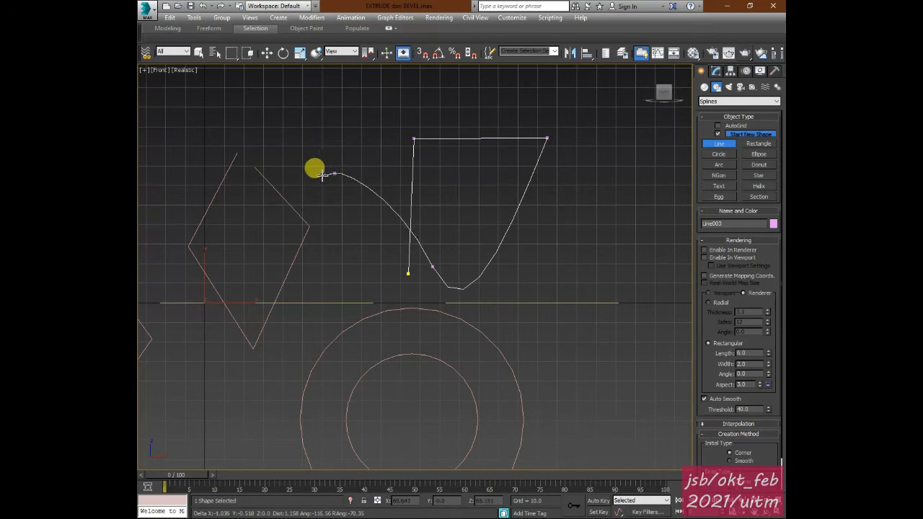
click(317, 130)
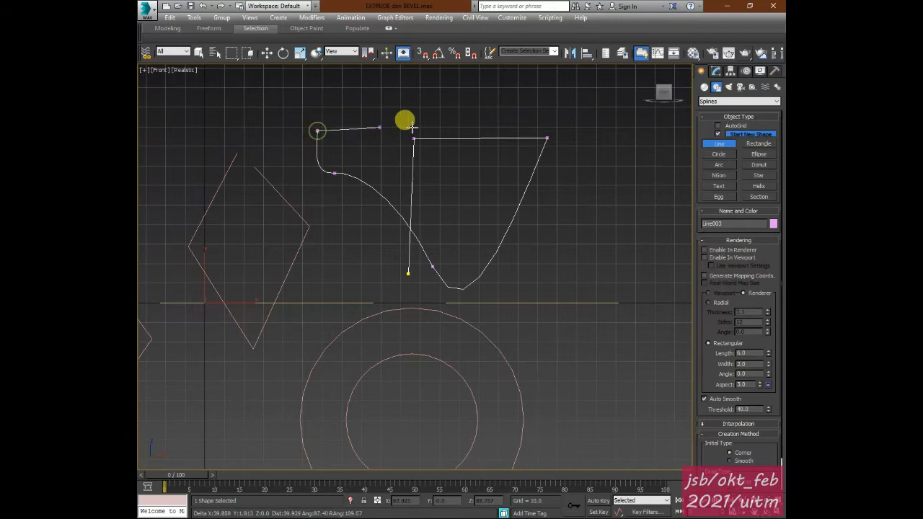
click(561, 132)
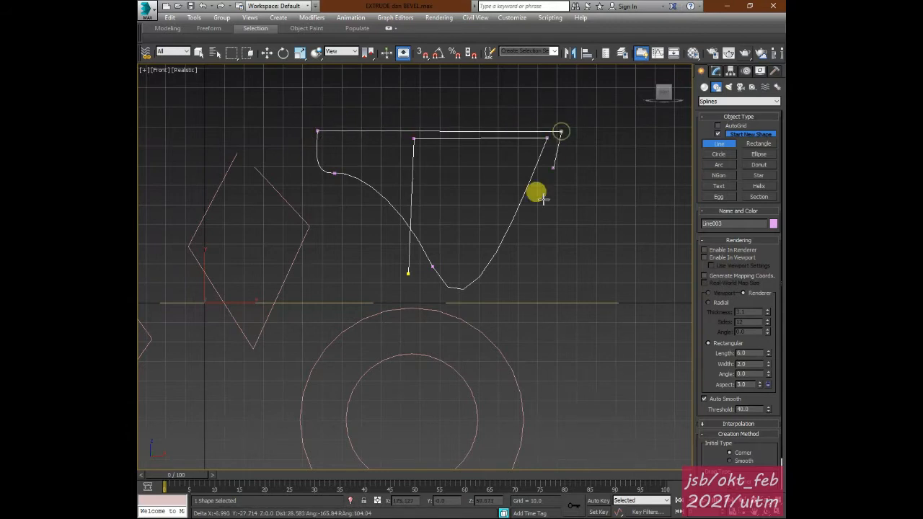
mouse_move(482, 284)
mouse_down()
mouse_move(467, 292)
mouse_move(412, 276)
mouse_move(409, 267)
mouse_up()
drag(372, 213, 362, 213)
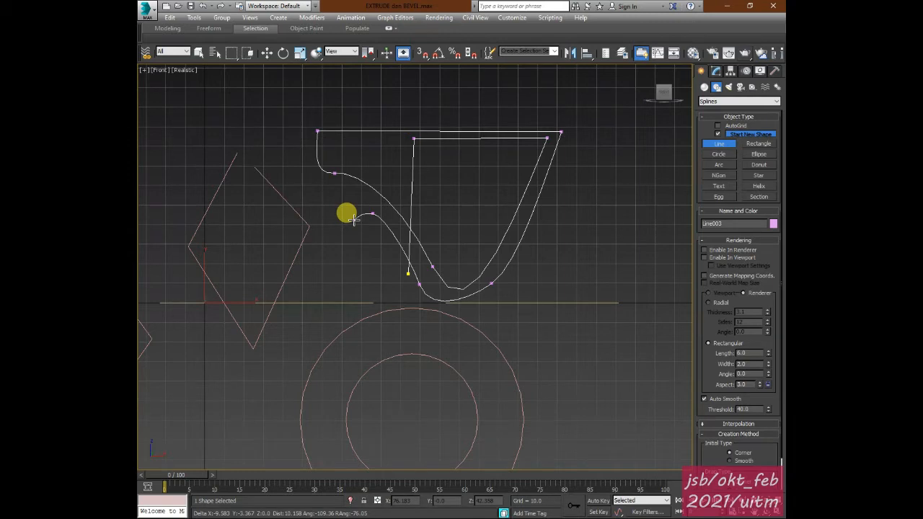
right_click(354, 220)
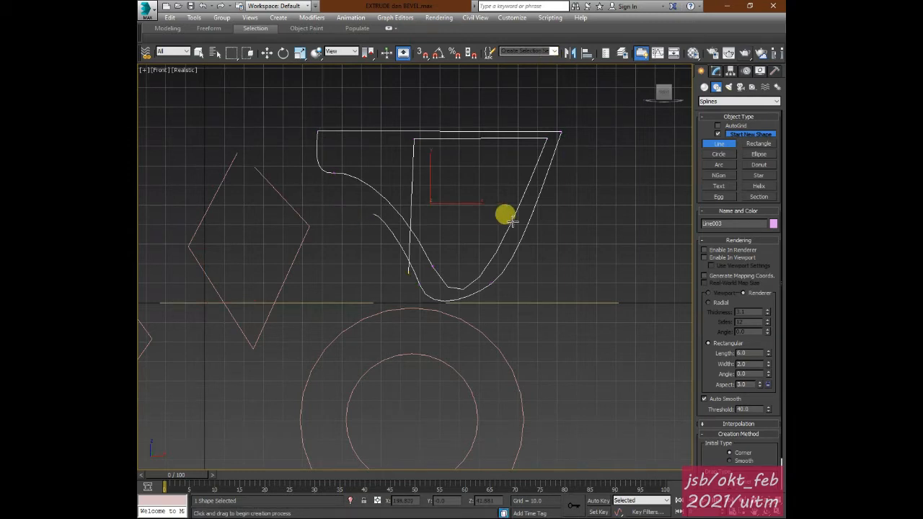
Switch to the Perspective view and rotate a lower curved vertex of the new line so its curve bulges out of plane
key(p)
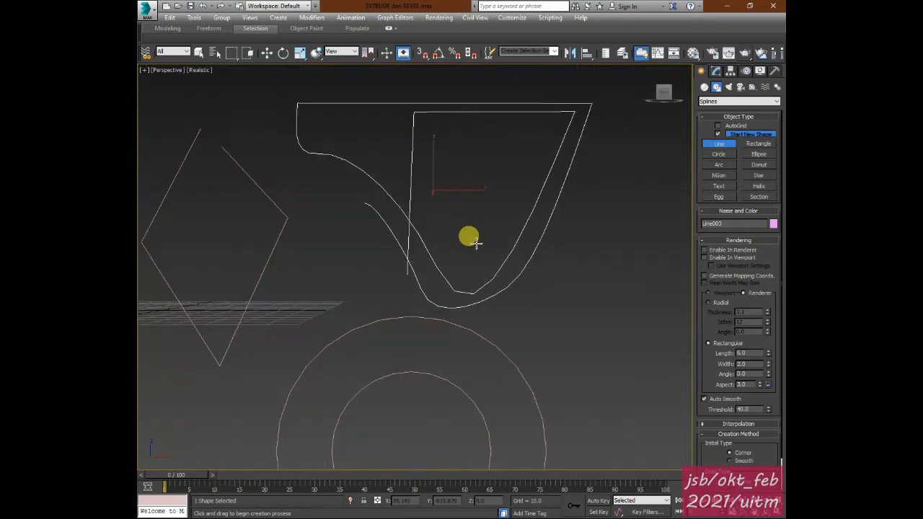
alt+middle_drag(443, 237, 418, 249)
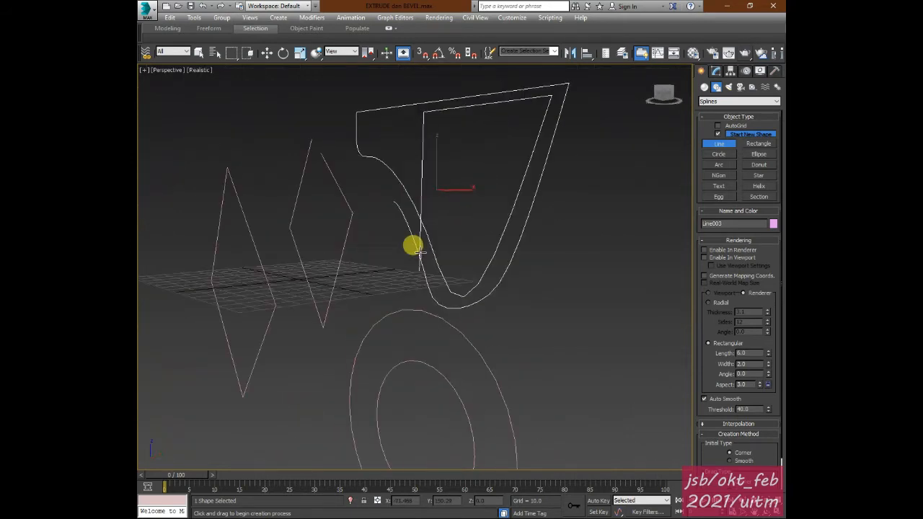
click(718, 70)
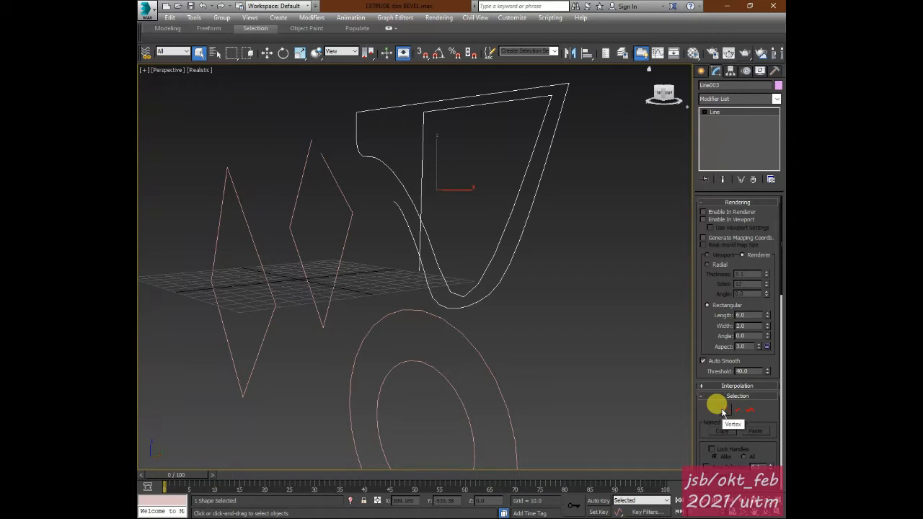
click(723, 411)
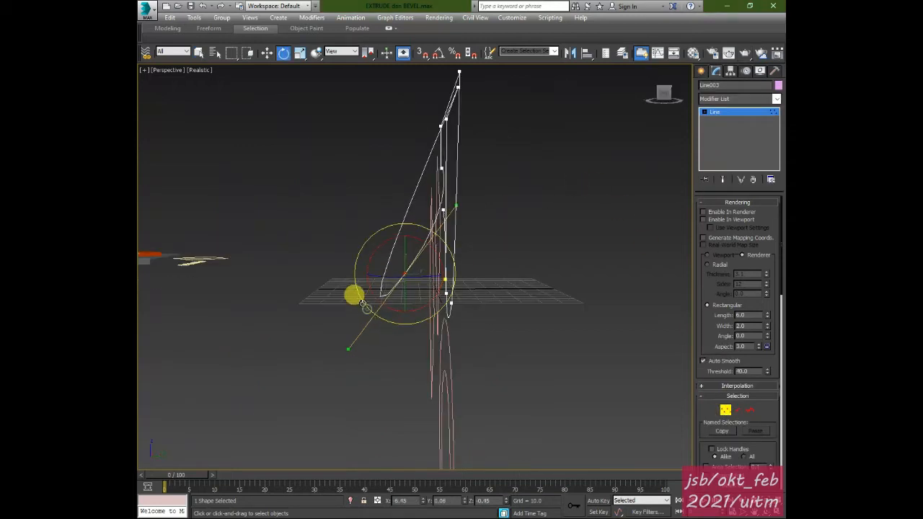
drag(362, 302, 389, 306)
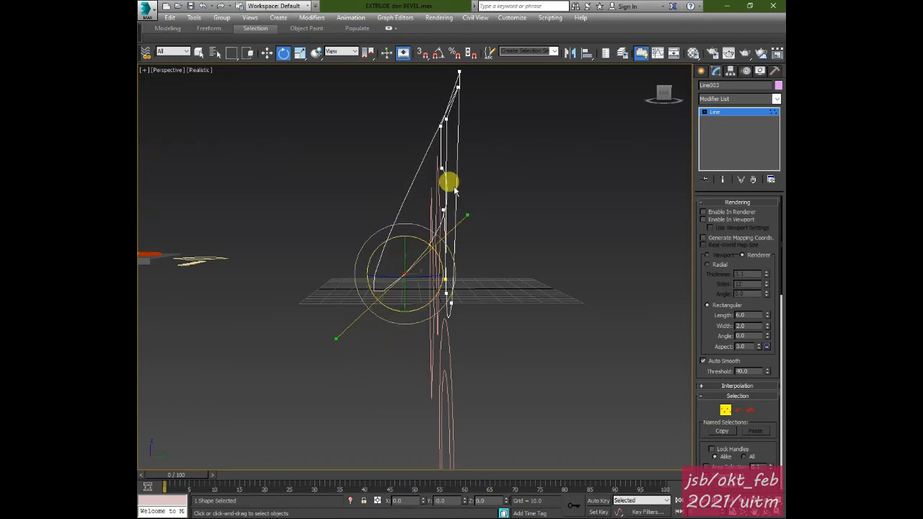
Move the curved vertex near the line's upper-left end about 9.9 units along the Y axis
click(442, 168)
click(267, 53)
drag(485, 168, 506, 171)
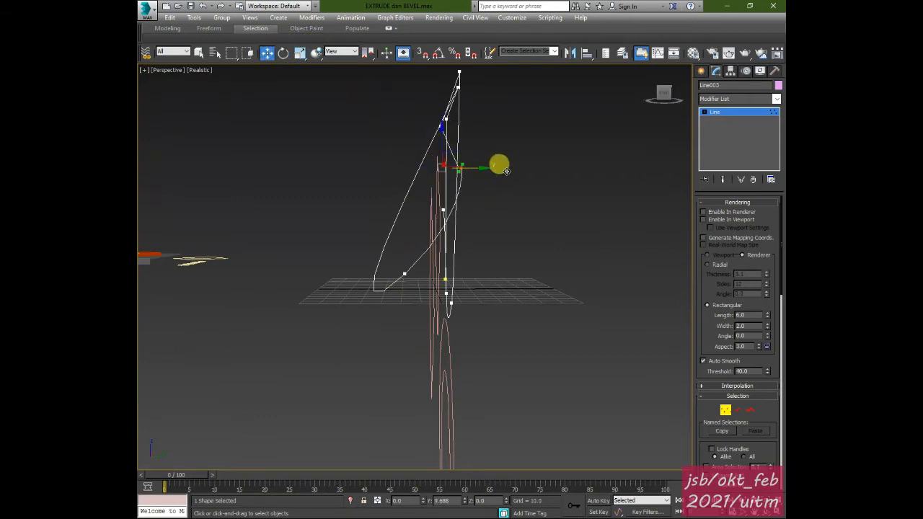
alt+middle_drag(443, 233, 489, 250)
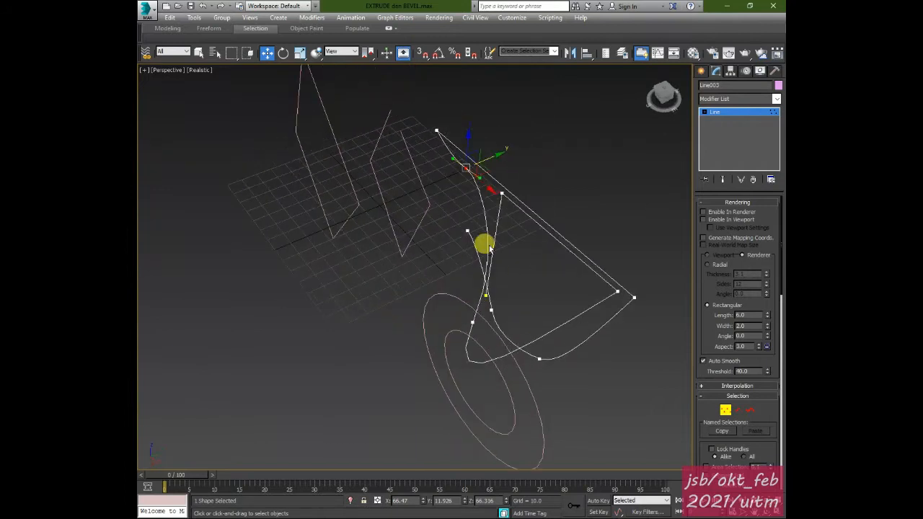
Shift the inner outline's upper-right corner vertex out of the drawing plane and leave vertex editing
click(616, 290)
alt+middle_drag(520, 239, 495, 262)
drag(593, 319, 582, 319)
alt+middle_drag(549, 314, 527, 245)
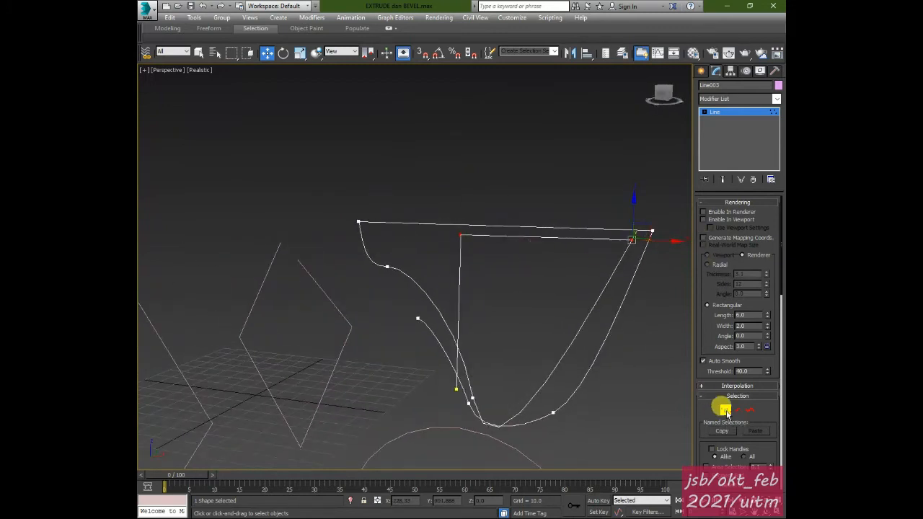
click(727, 411)
Try the line as a solid rectangular strip with Enable In Renderer and Enable In Viewport, and turn both off again
click(702, 70)
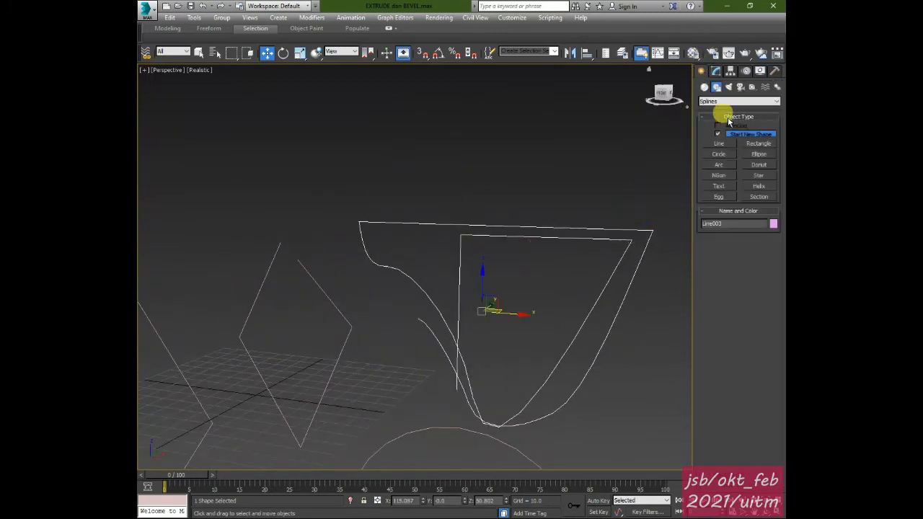
click(714, 72)
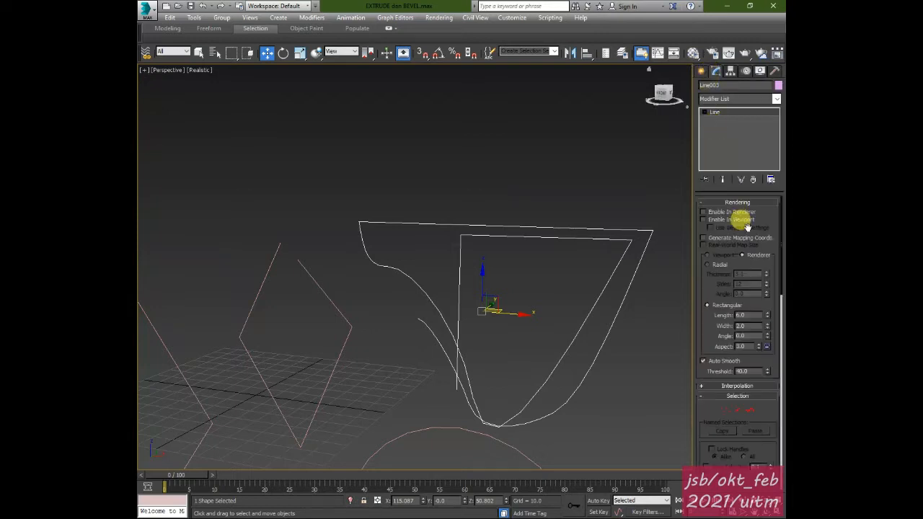
click(703, 219)
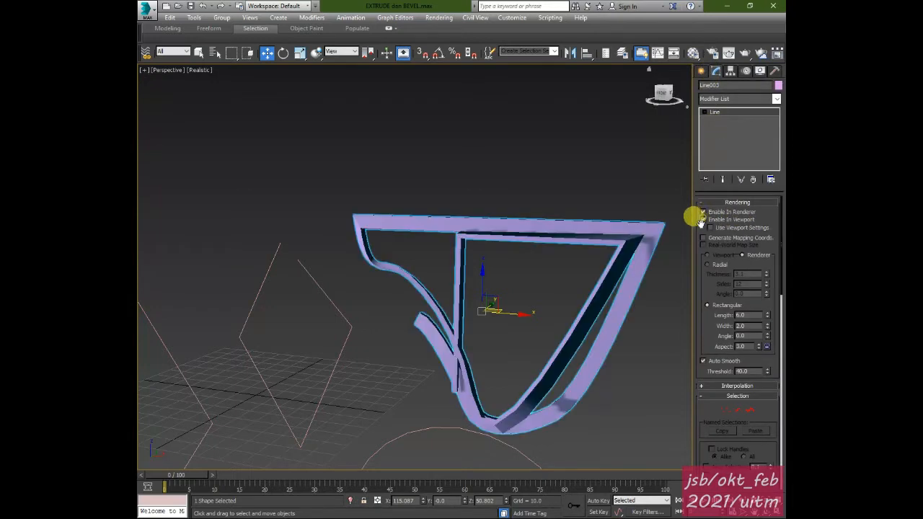
alt+middle_drag(589, 349, 550, 323)
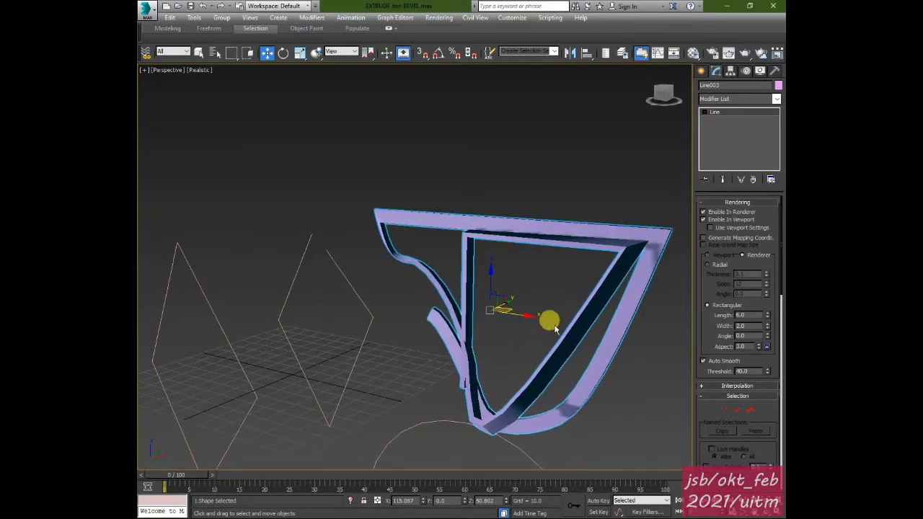
click(703, 218)
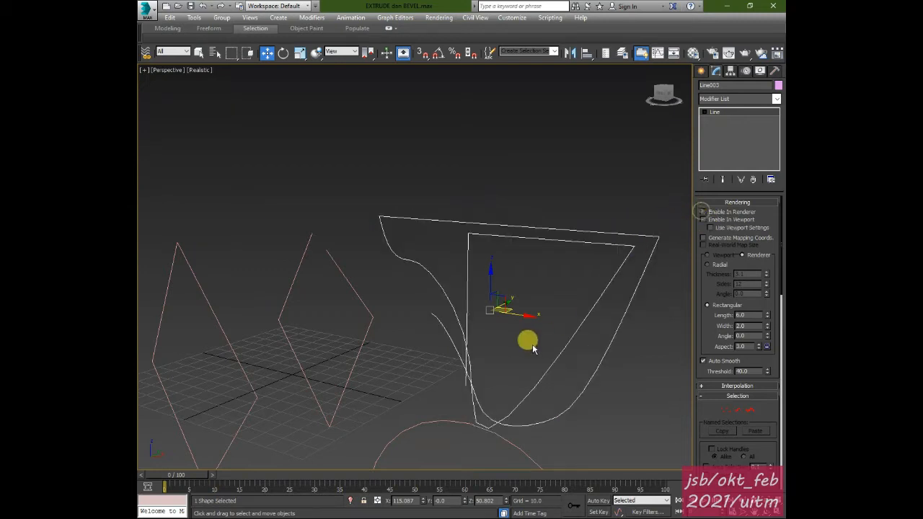
Draw a small Donut spline flat on the ground plane between the closed diamond and the large donut
alt+middle_drag(468, 340, 508, 352)
middle_drag(407, 366, 616, 270)
middle_drag(488, 356, 464, 277)
middle_drag(445, 308, 424, 242)
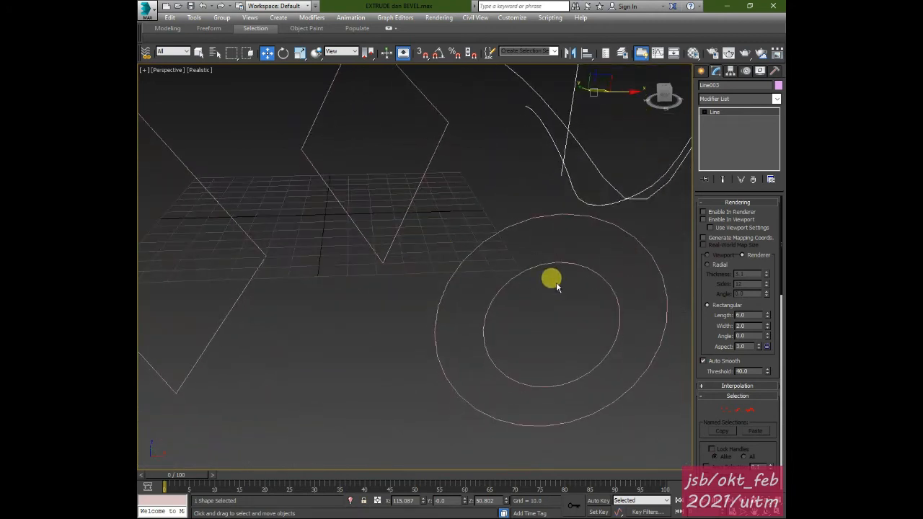
click(701, 72)
click(754, 164)
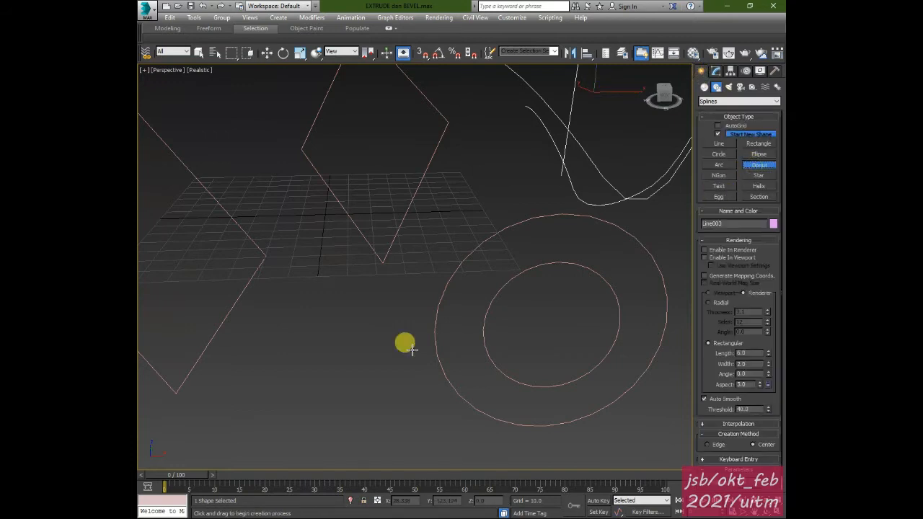
drag(327, 329, 334, 350)
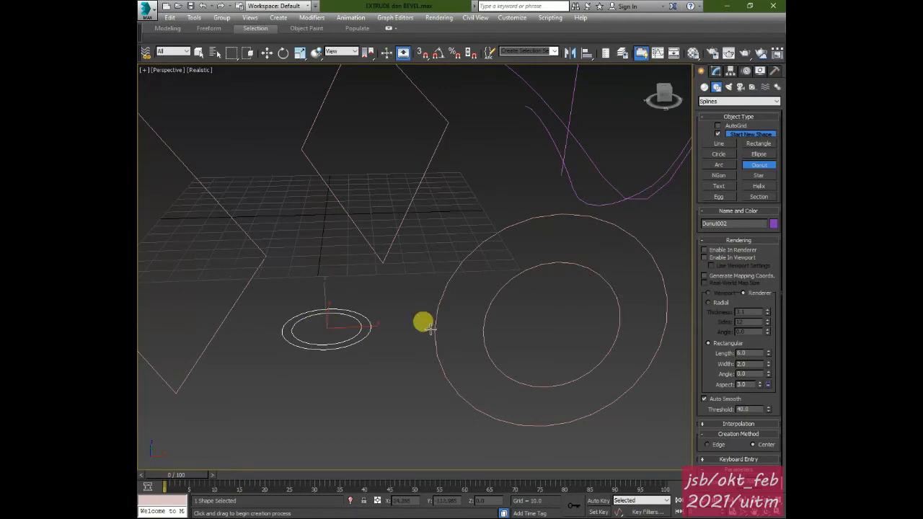
Apply the Extrude modifier to the closed diamond spline
middle_drag(197, 315, 494, 376)
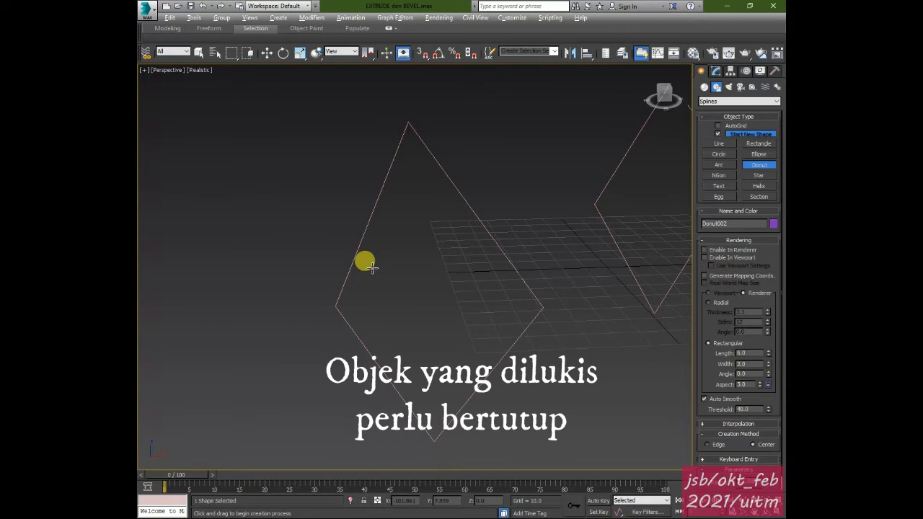
alt+middle_drag(370, 266, 423, 268)
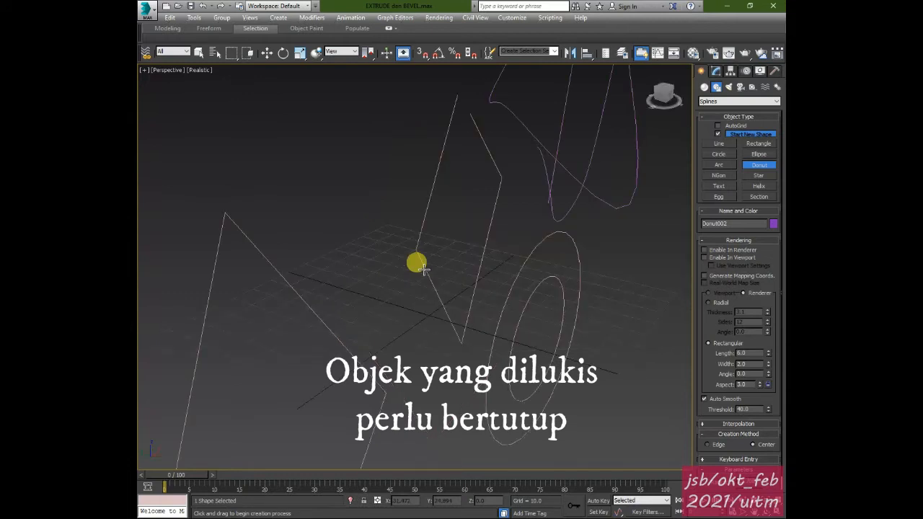
alt+middle_drag(322, 305, 288, 315)
alt+middle_drag(322, 259, 474, 185)
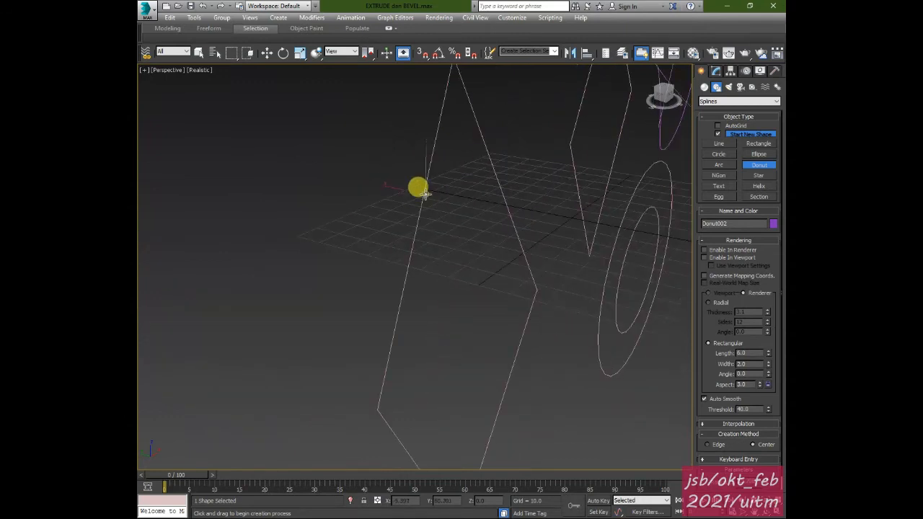
click(266, 52)
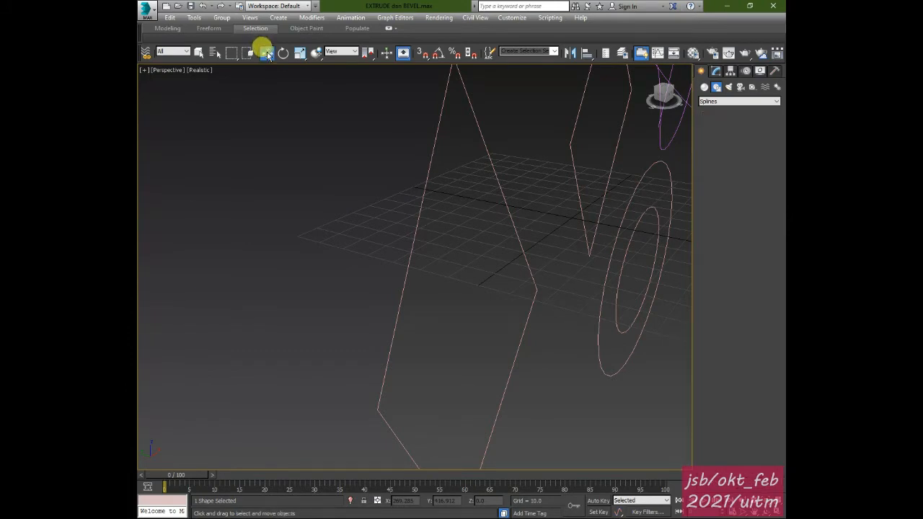
click(420, 193)
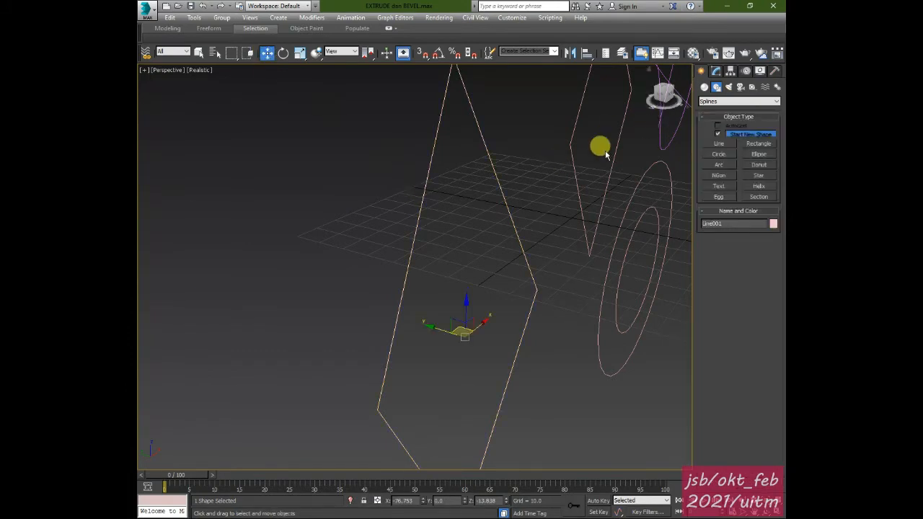
scroll(542, 219, down, 3)
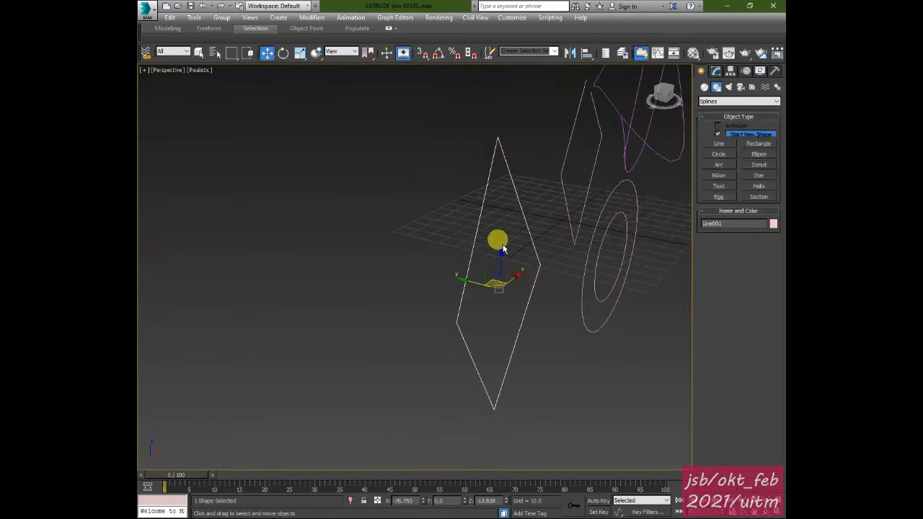
click(714, 70)
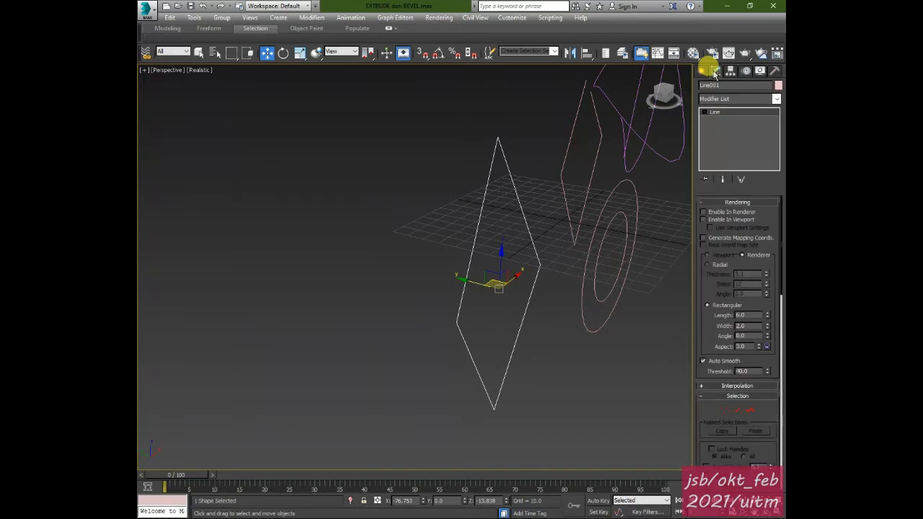
click(776, 99)
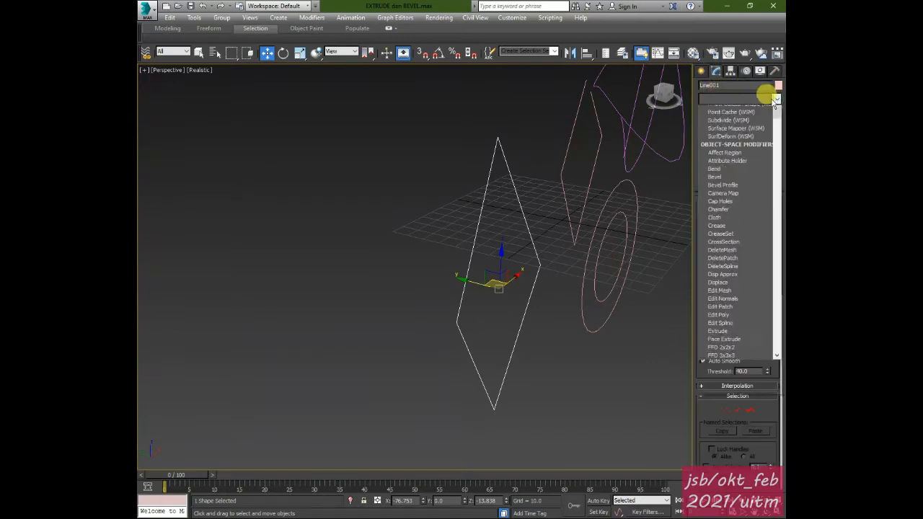
scroll(707, 268, down, 5)
scroll(721, 292, up, 1)
scroll(722, 294, down, 2)
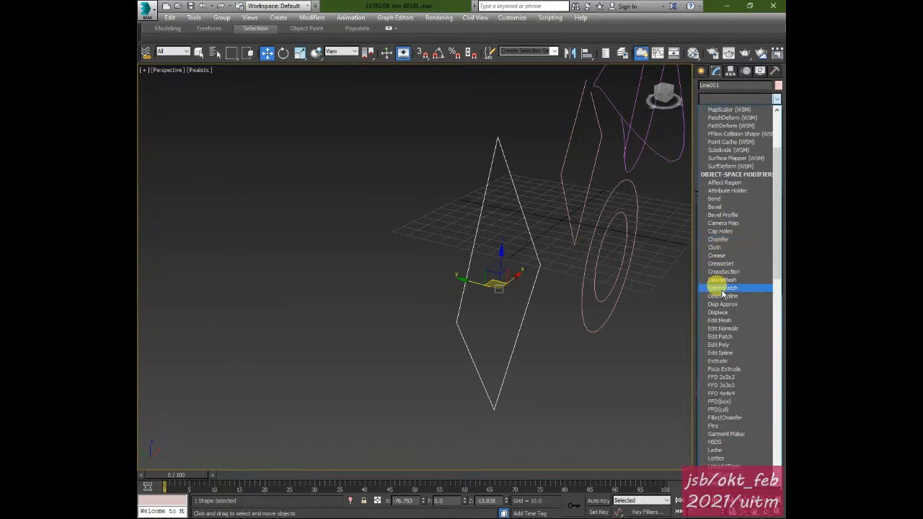
click(714, 361)
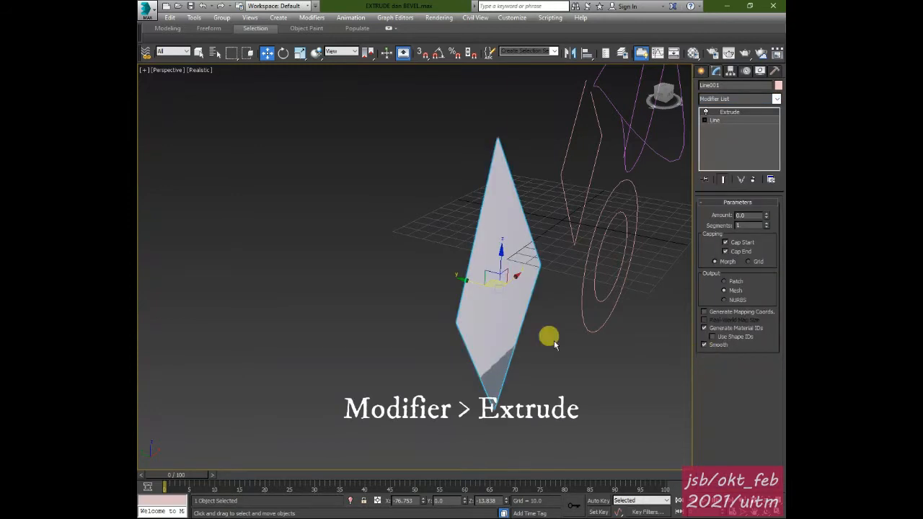
Raise the diamond's Extrude amount to about 22 to give it solid depth
alt+middle_drag(506, 344, 461, 345)
click(742, 215)
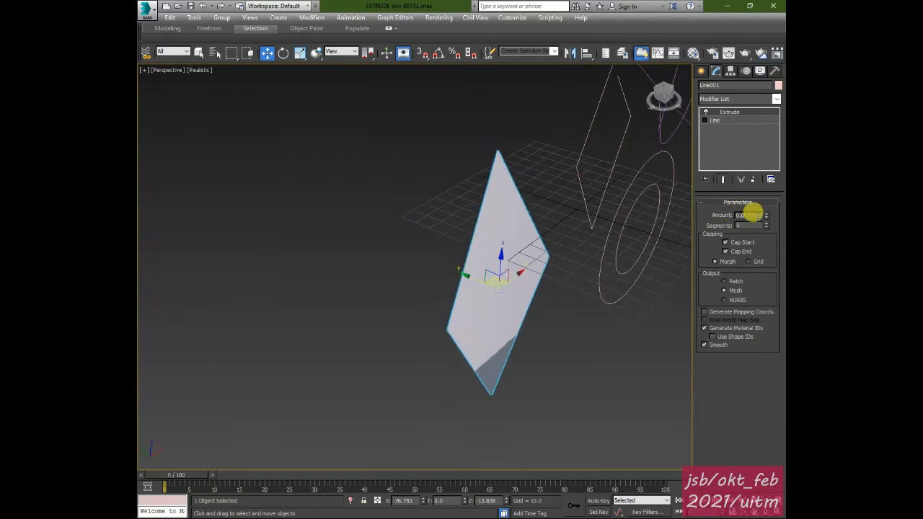
drag(768, 218, 766, 181)
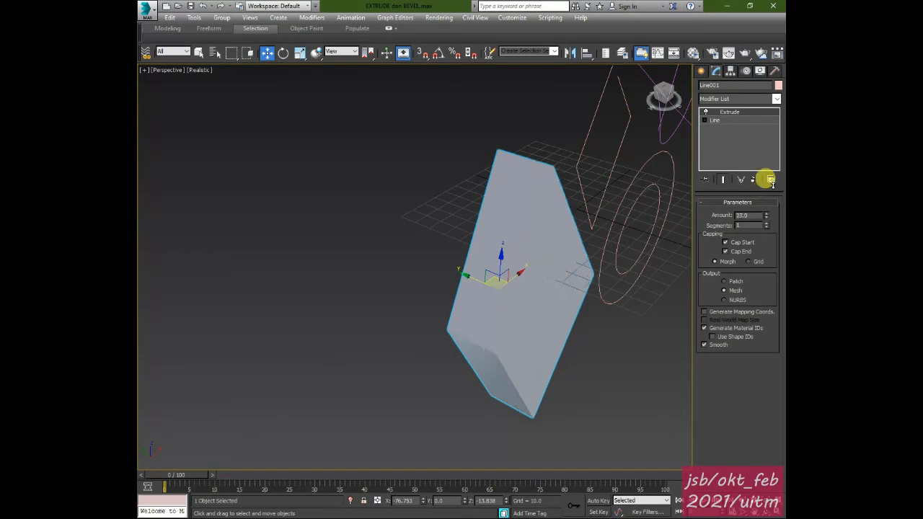
Increase the extruded diamond's amount to about 59 and set its segments to 5
alt+middle_drag(519, 362, 588, 297)
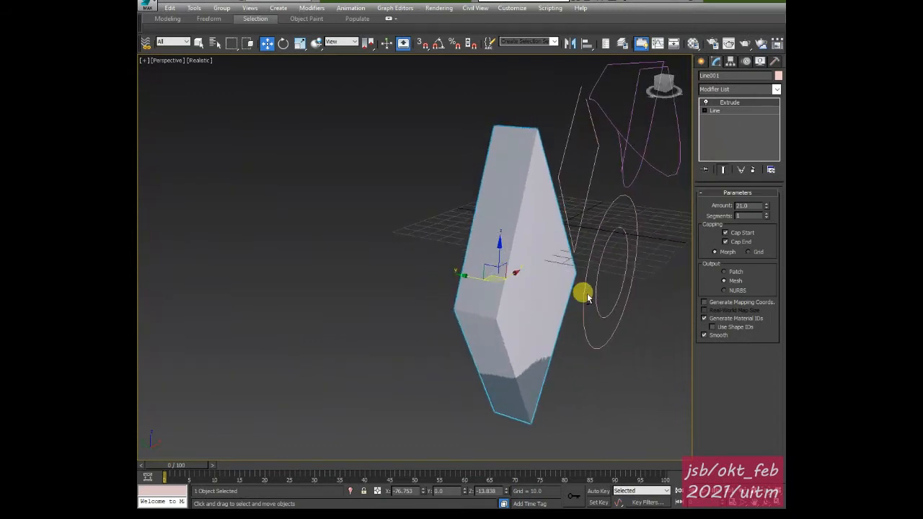
alt+middle_drag(519, 303, 479, 301)
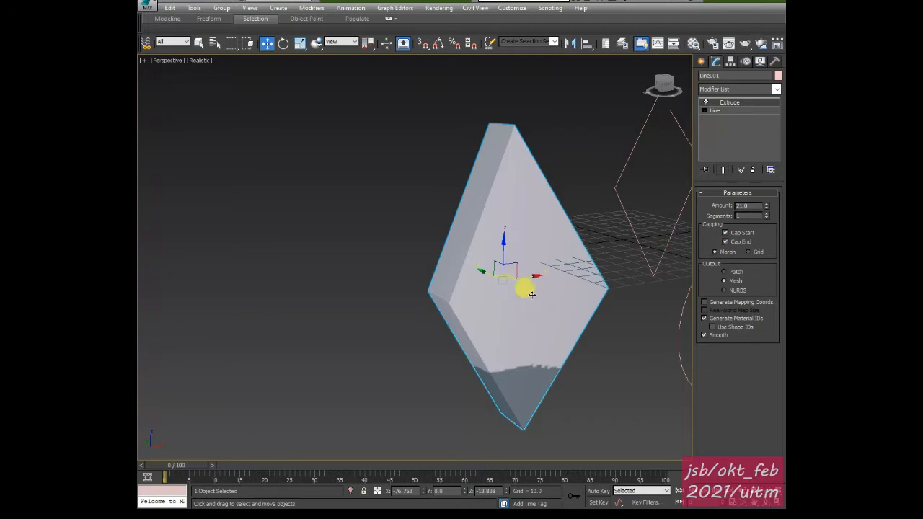
alt+middle_drag(515, 295, 532, 290)
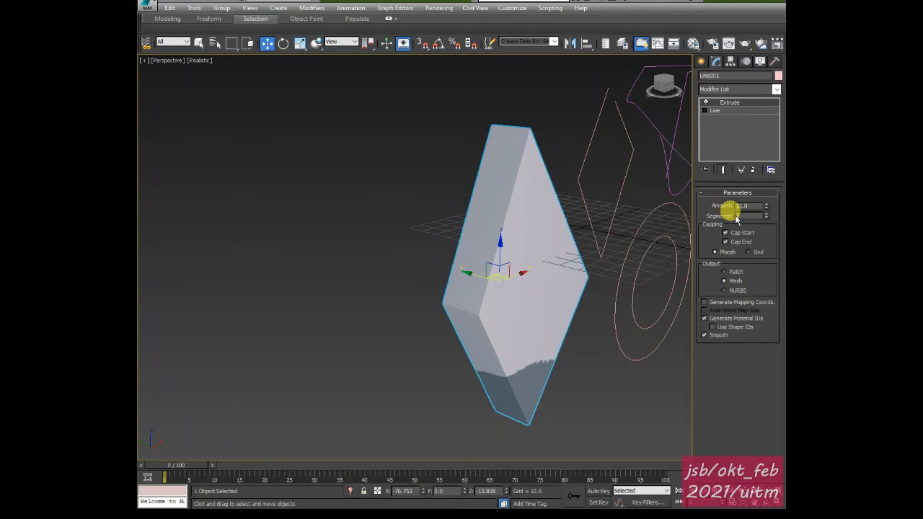
drag(768, 208, 770, 169)
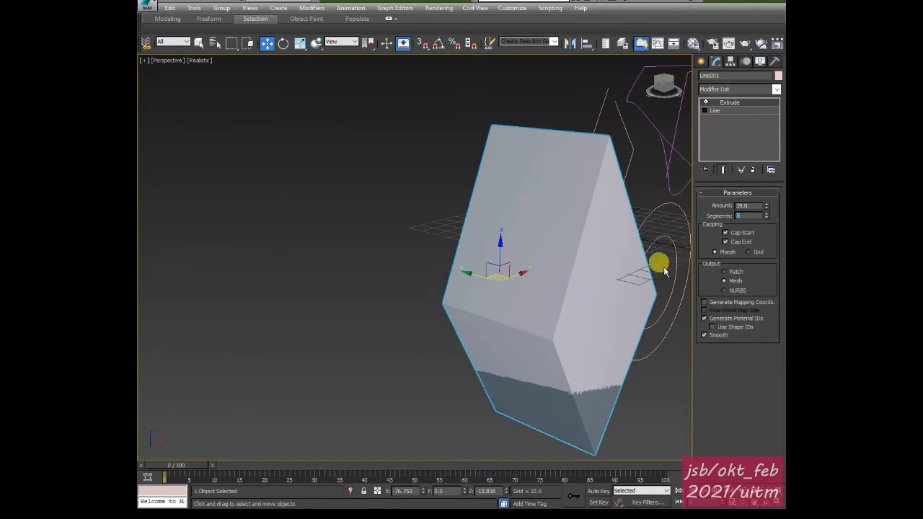
Deselect the diamond and turn on the Edged Faces display in the Perspective view
click(392, 130)
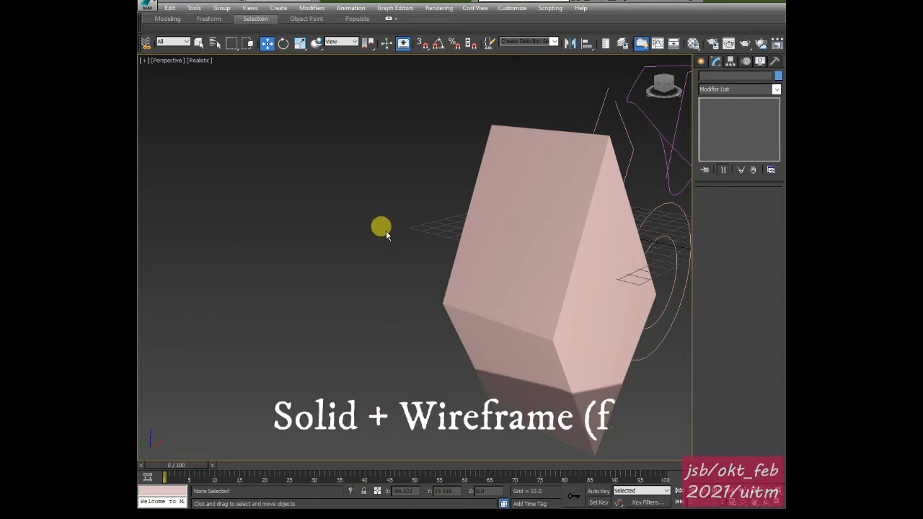
key(F4)
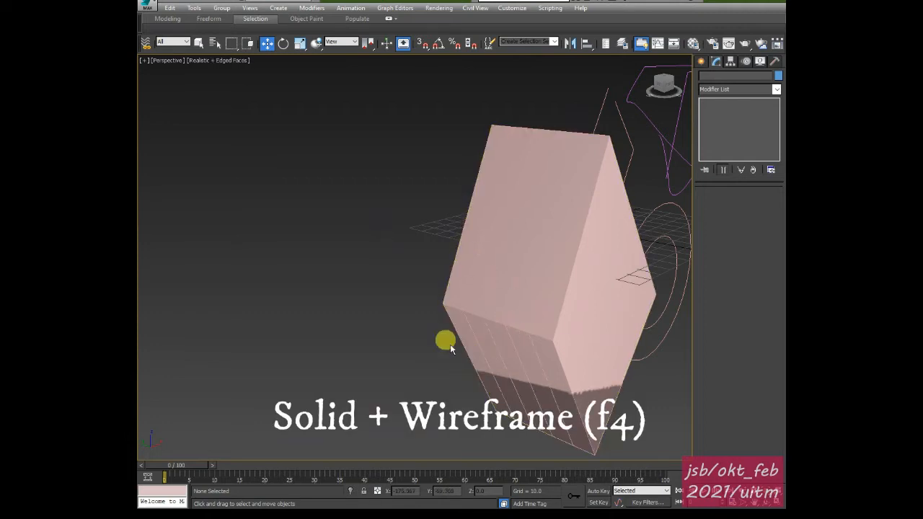
mouse_move(514, 330)
alt+middle_down()
mouse_move(464, 346)
mouse_move(505, 336)
mouse_move(512, 330)
mouse_move(472, 336)
mouse_move(501, 321)
alt+middle_up()
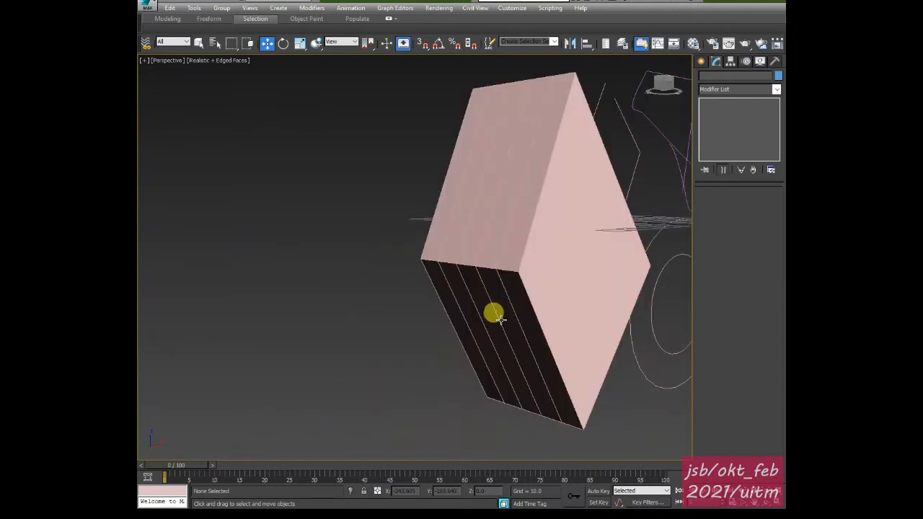
Select the extruded diamond and set its Extrude segments to 10
click(500, 317)
alt+middle_drag(495, 281, 495, 315)
click(744, 209)
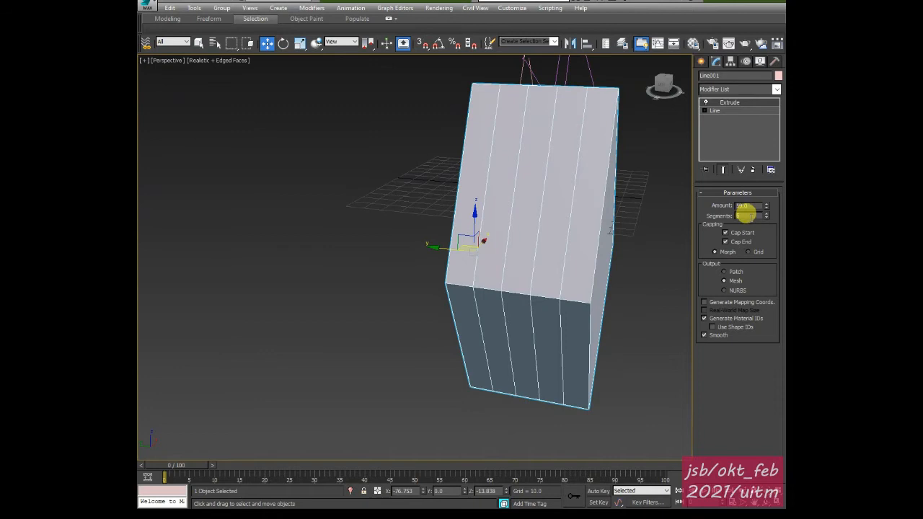
drag(751, 217, 726, 218)
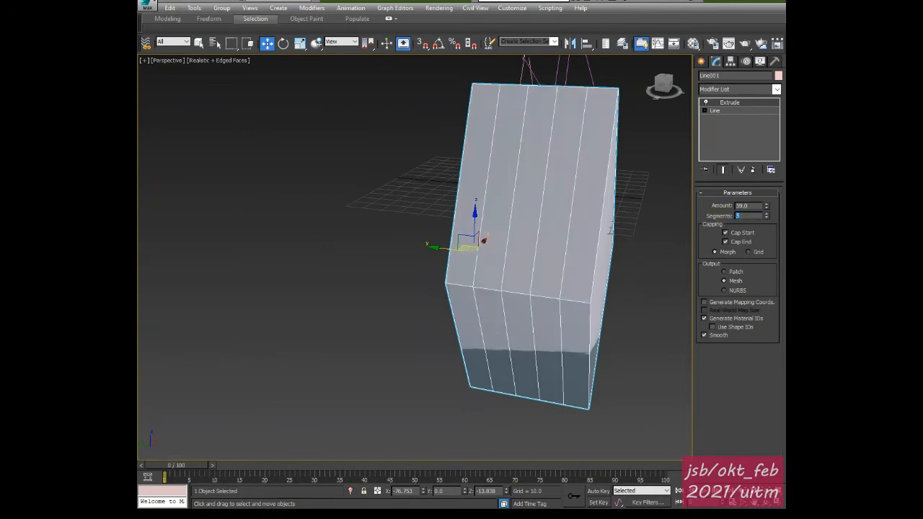
text(10)
key(Return)
alt+middle_drag(540, 254, 492, 243)
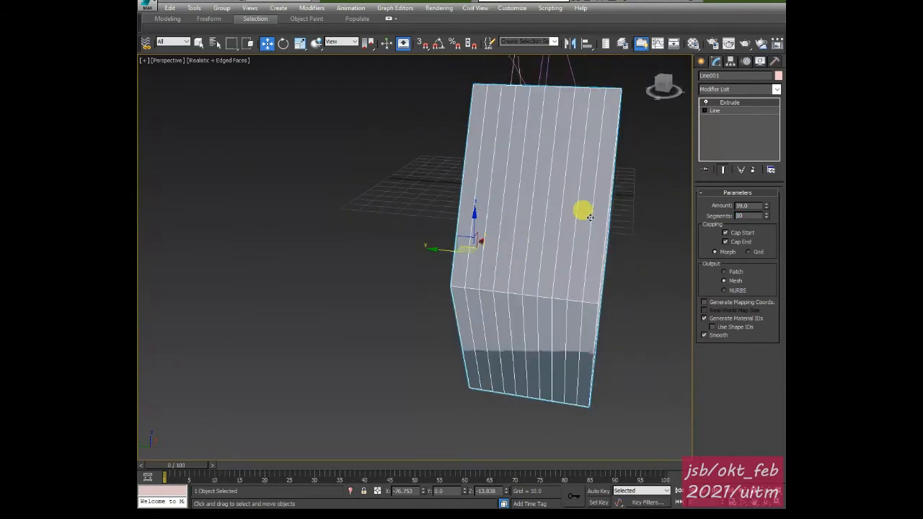
Apply a Bend modifier to the extruded diamond and bend it about the Z axis to an angle of -64
click(777, 89)
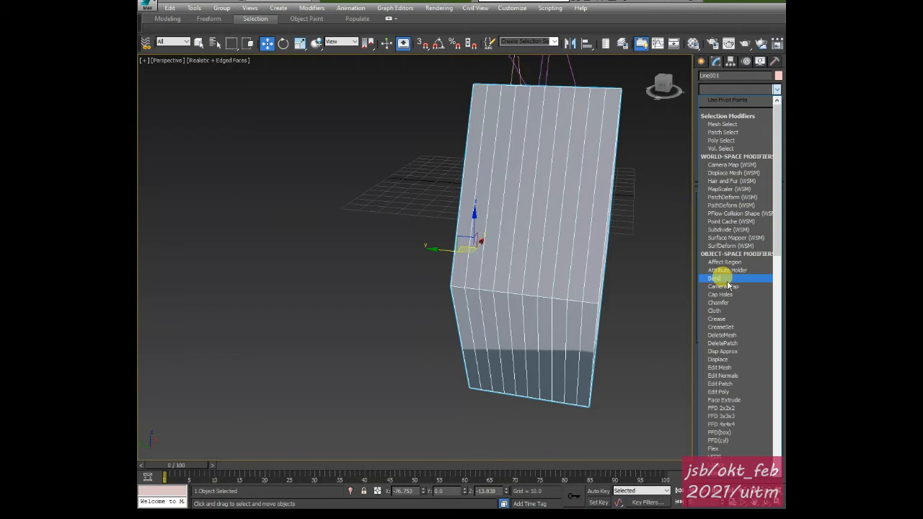
click(714, 279)
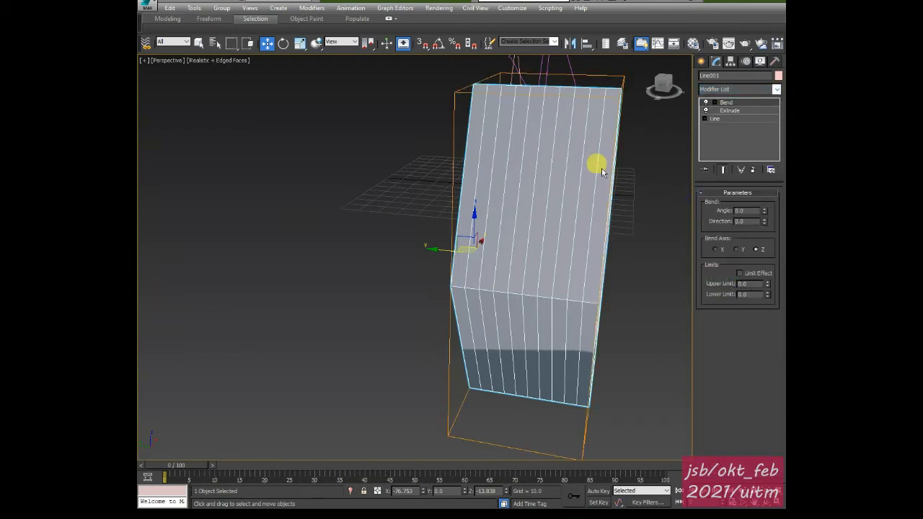
alt+middle_drag(534, 219, 541, 214)
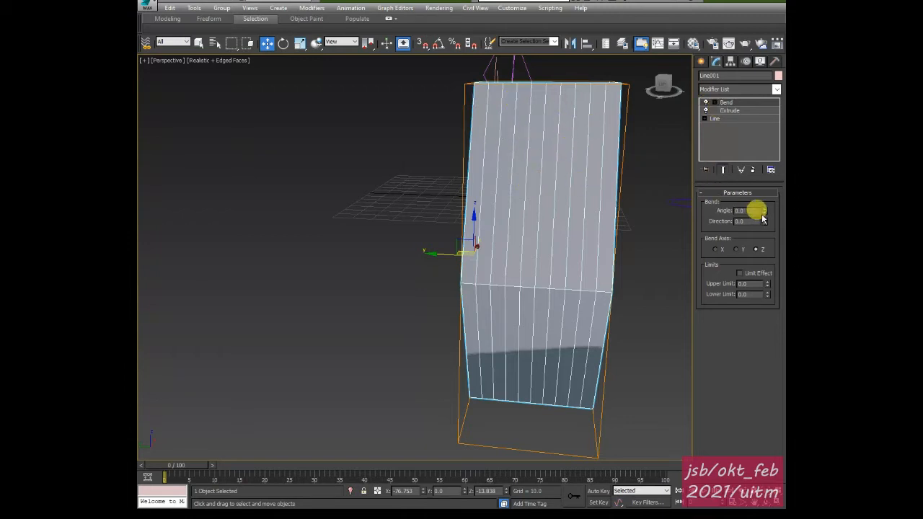
drag(766, 211, 728, 229)
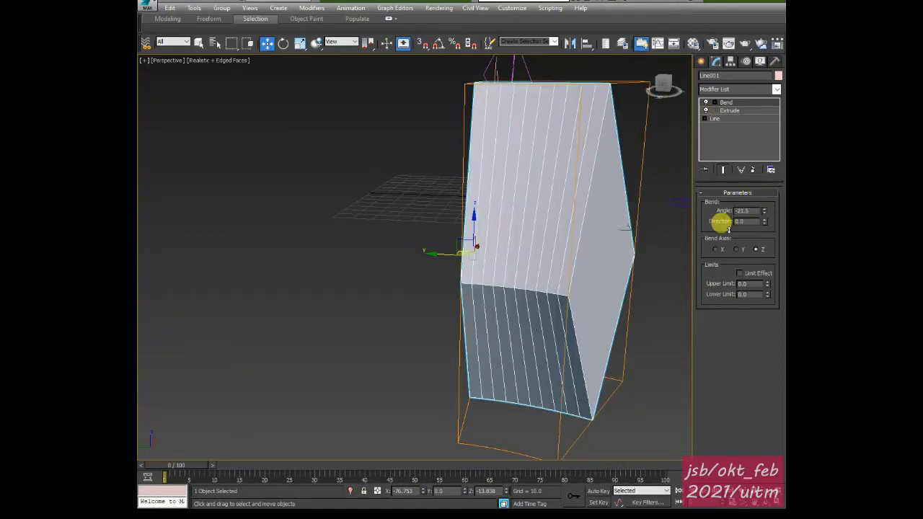
mouse_move(572, 233)
alt+middle_down()
mouse_move(502, 241)
mouse_move(507, 274)
alt+middle_up()
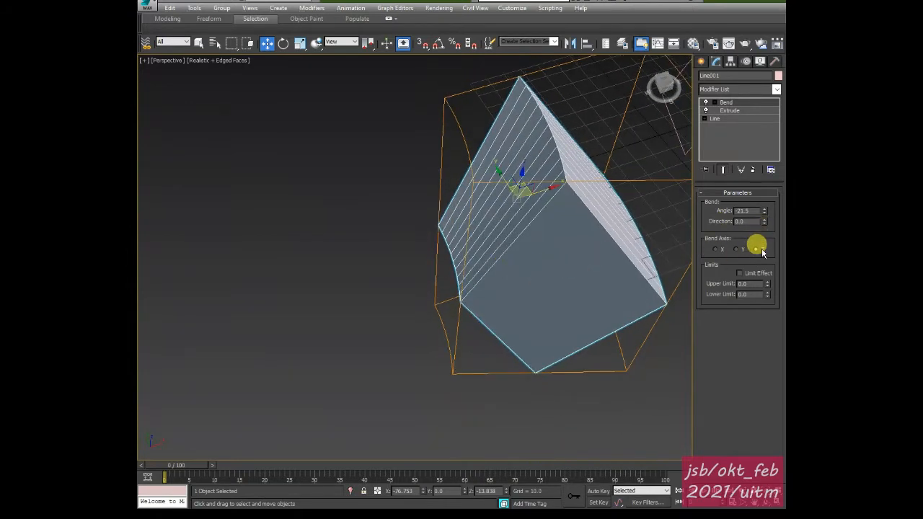
drag(765, 211, 736, 243)
Examine up close how the segments shape the curved lower edge of the bent solid
alt+middle_drag(620, 285, 570, 304)
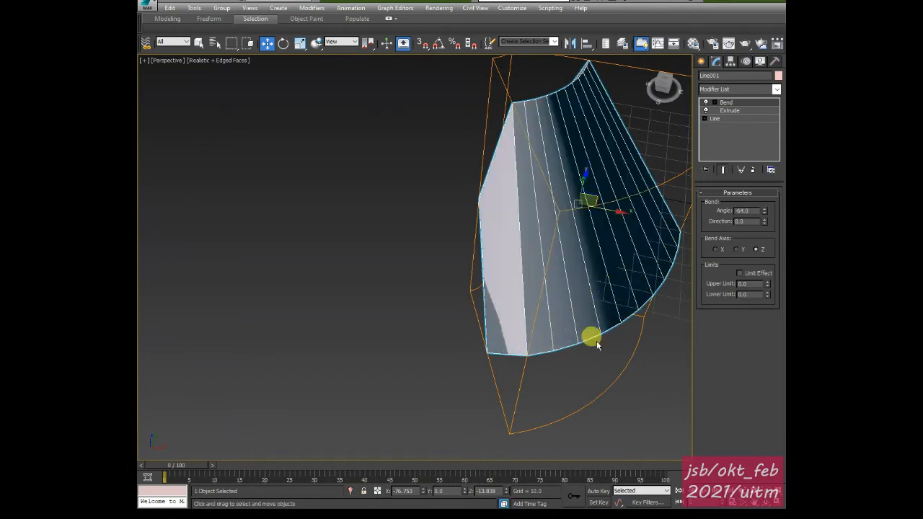
scroll(597, 341, up, 3)
scroll(608, 335, up, 3)
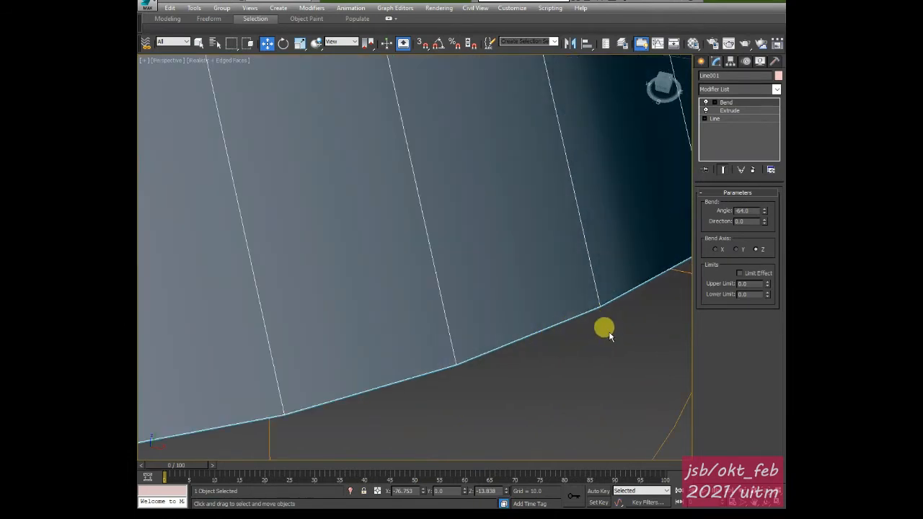
middle_drag(587, 326, 552, 312)
scroll(284, 276, down, 5)
scroll(264, 305, up, 5)
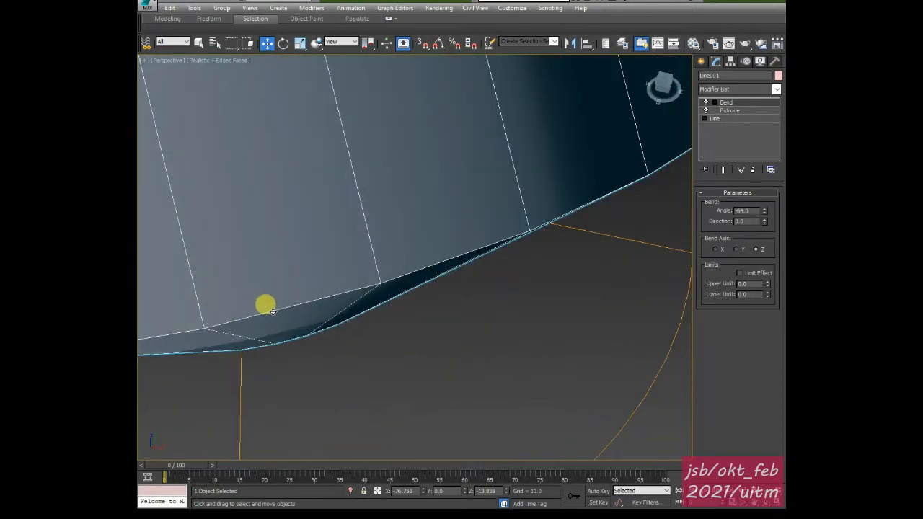
alt+middle_drag(562, 271, 529, 312)
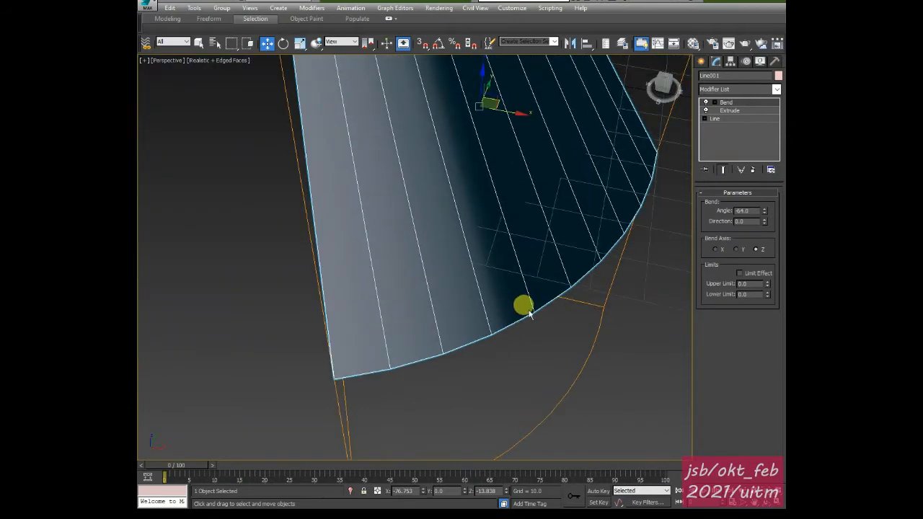
scroll(527, 308, down, 3)
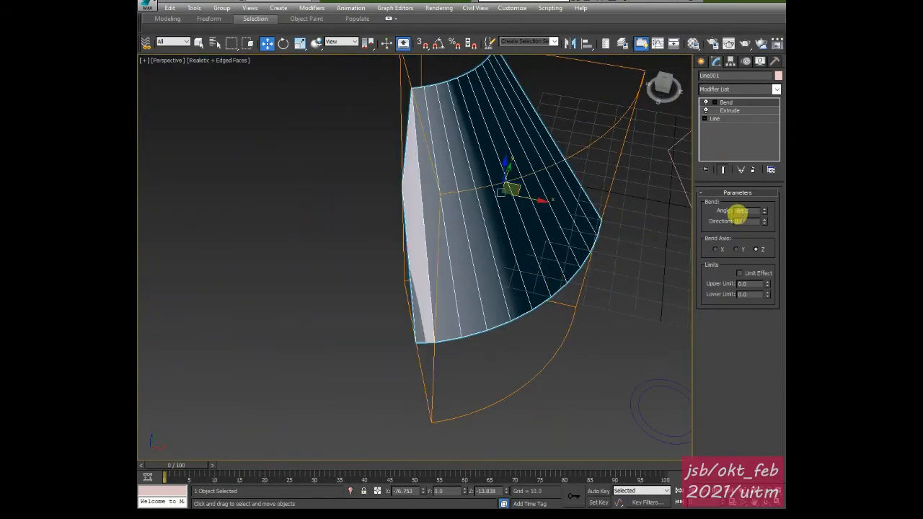
Try 2, 3 and 20 segments in the Extrude modifier beneath the Bend to compare the smoothness of the curve
click(714, 118)
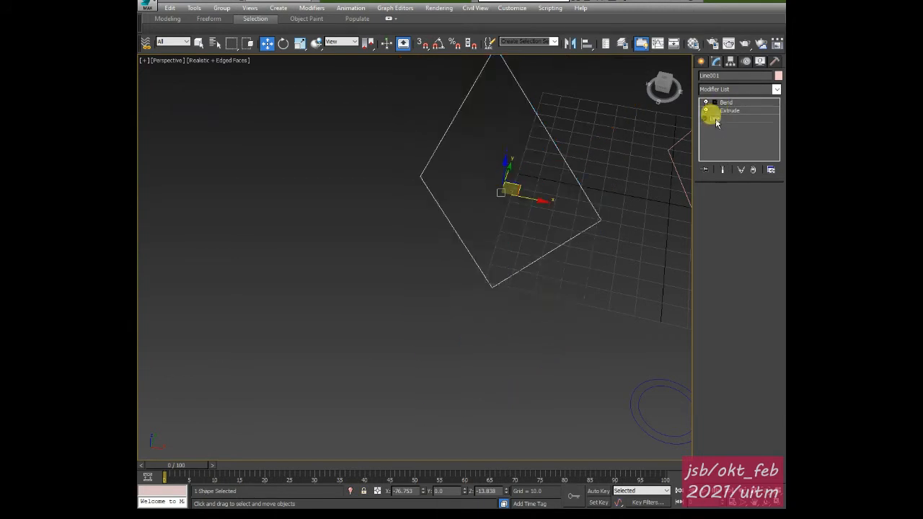
click(730, 111)
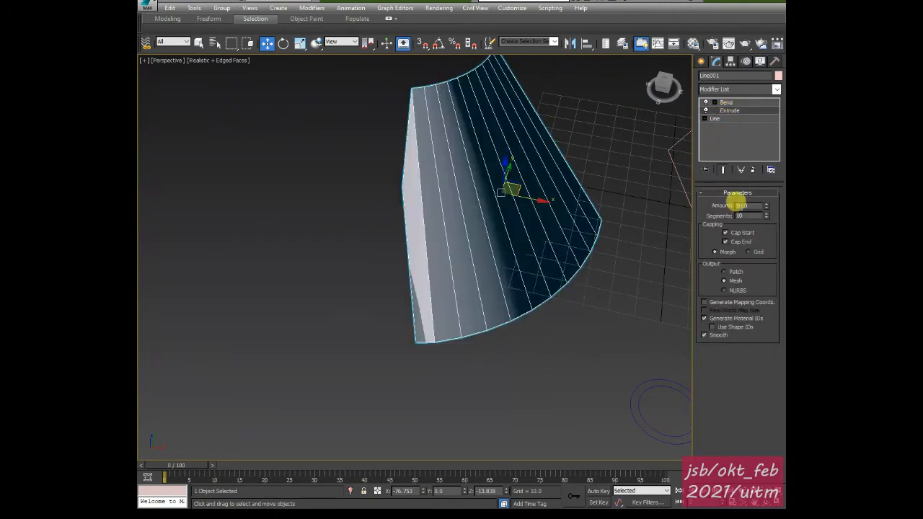
double_click(743, 216)
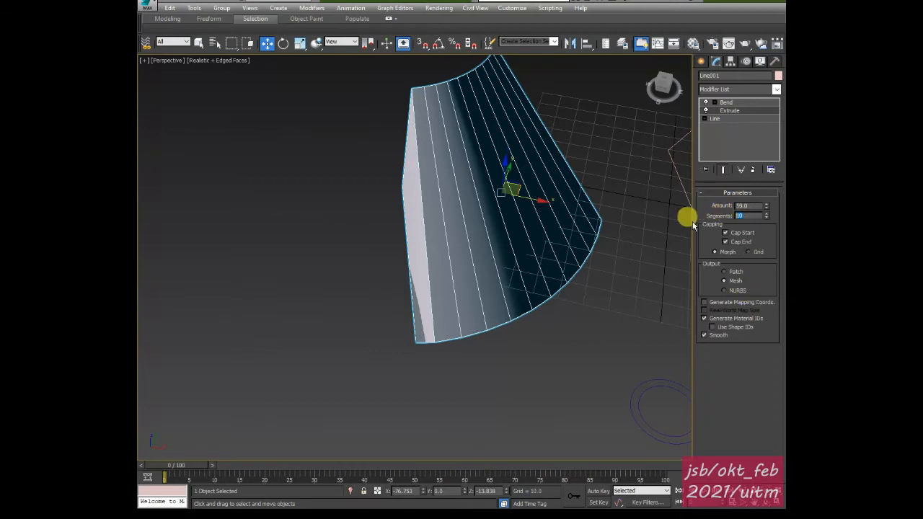
text(2)
key(Return)
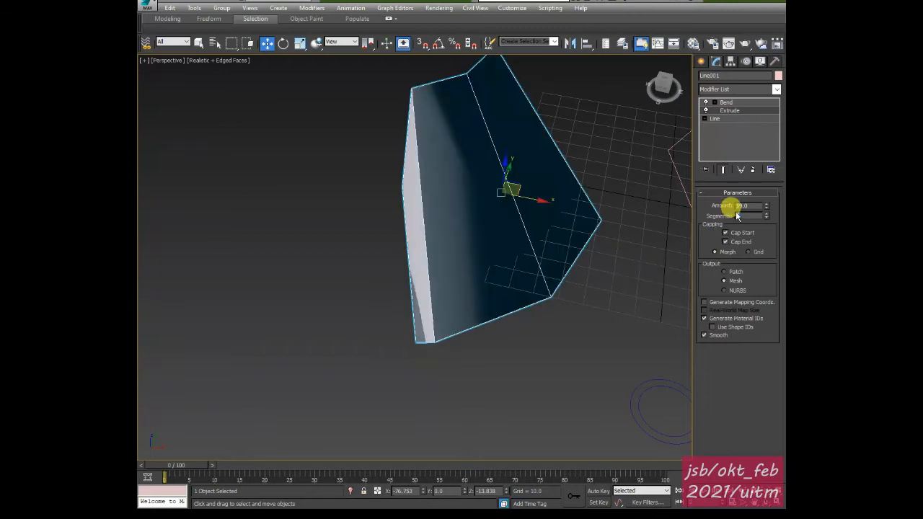
key(Return)
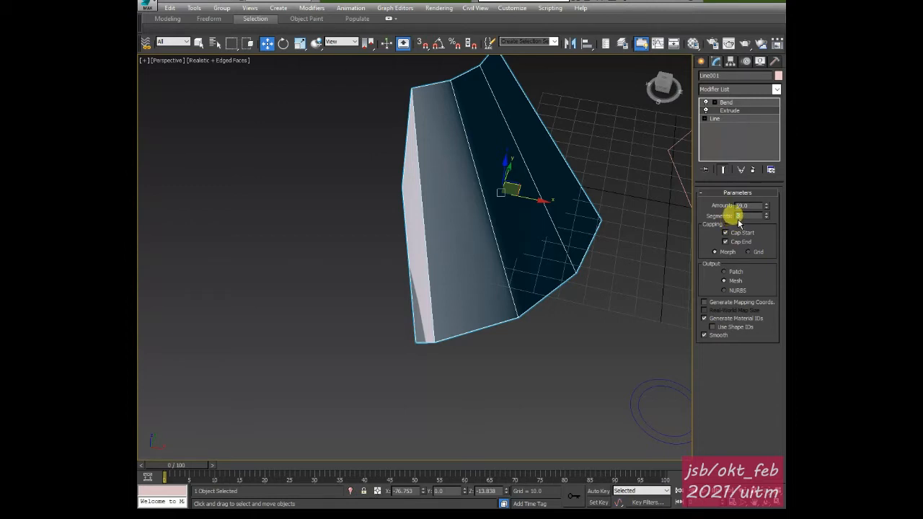
key(Return)
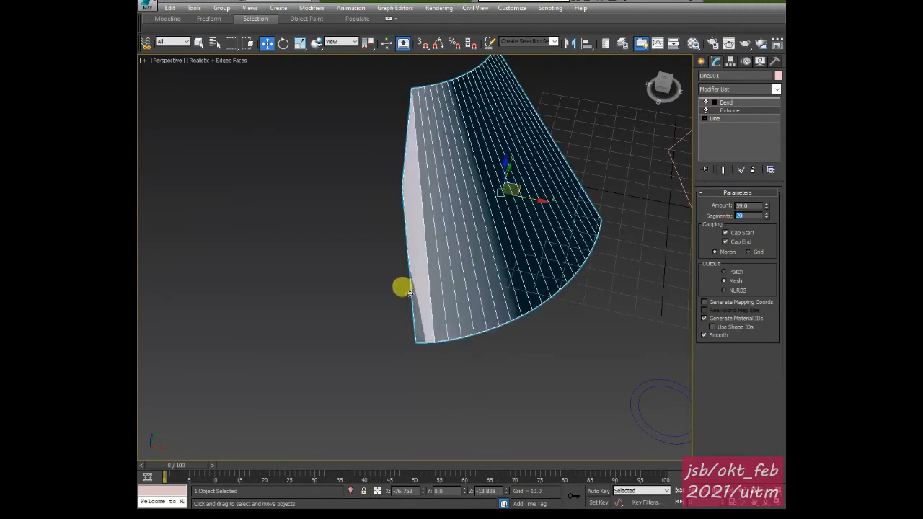
alt+middle_drag(411, 296, 504, 278)
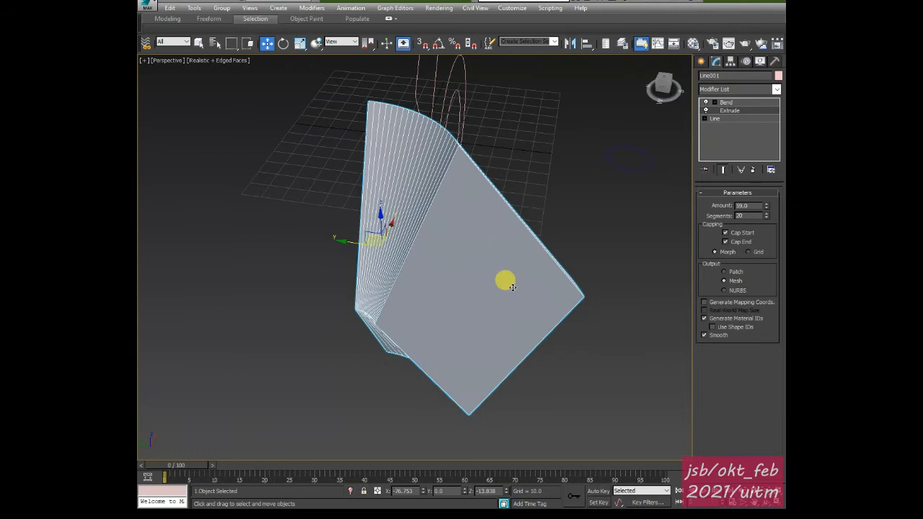
Delete the Bend modifier from the diamond and set its Extrude segments to 5
click(724, 103)
click(747, 168)
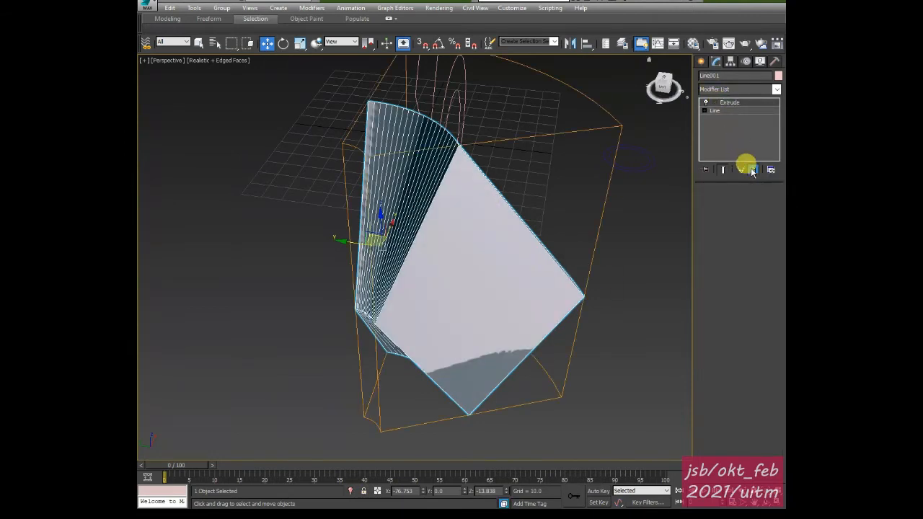
alt+middle_drag(431, 274, 394, 271)
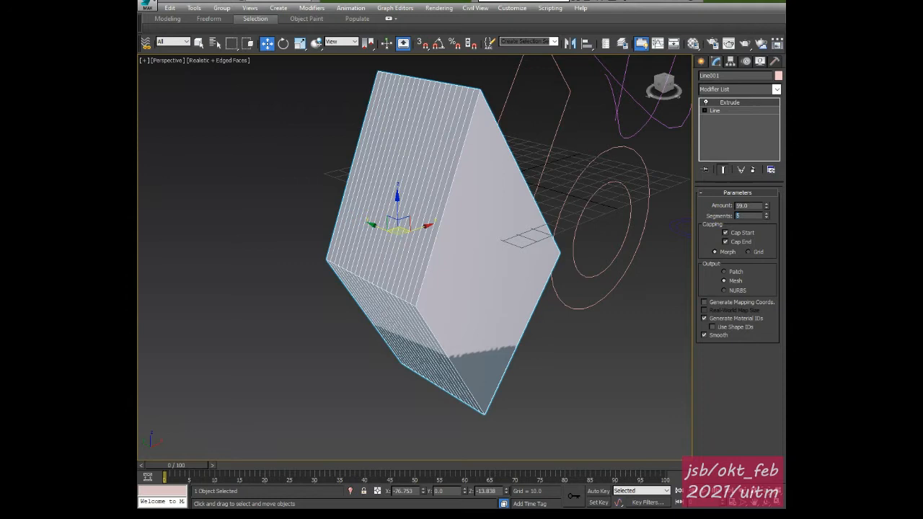
key(Return)
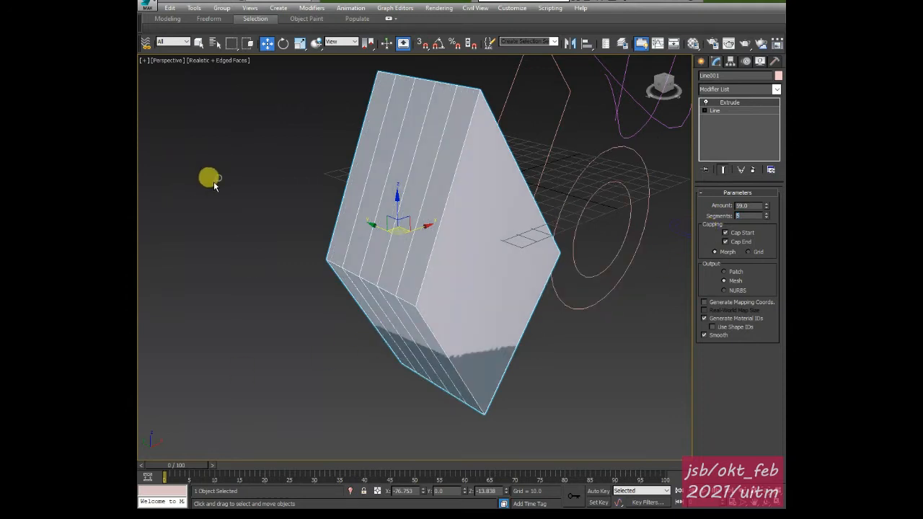
Move the extruded diamond along the X axis away from the other shapes, to about X -133
click(214, 186)
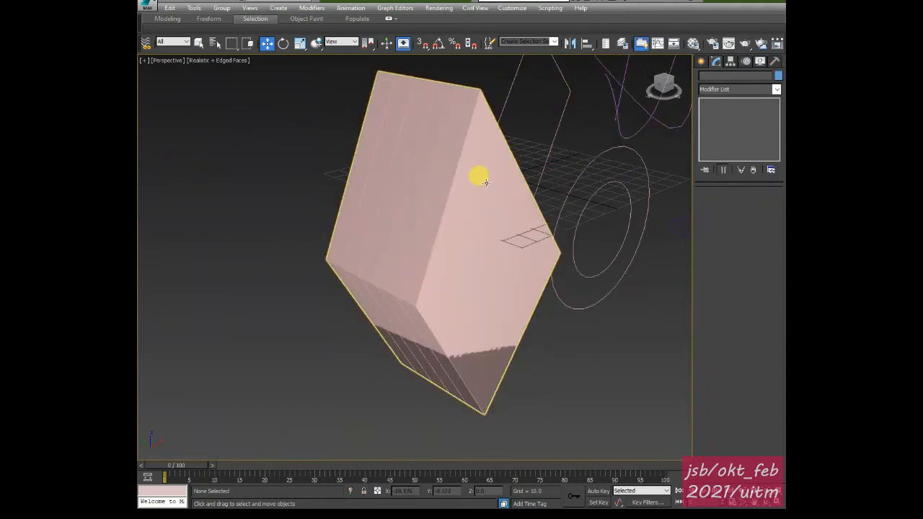
click(465, 199)
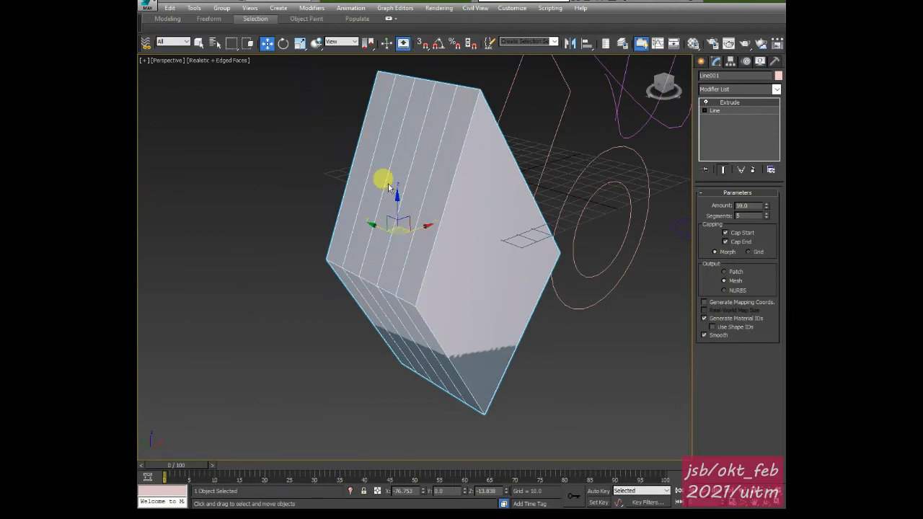
alt+middle_drag(405, 228, 340, 290)
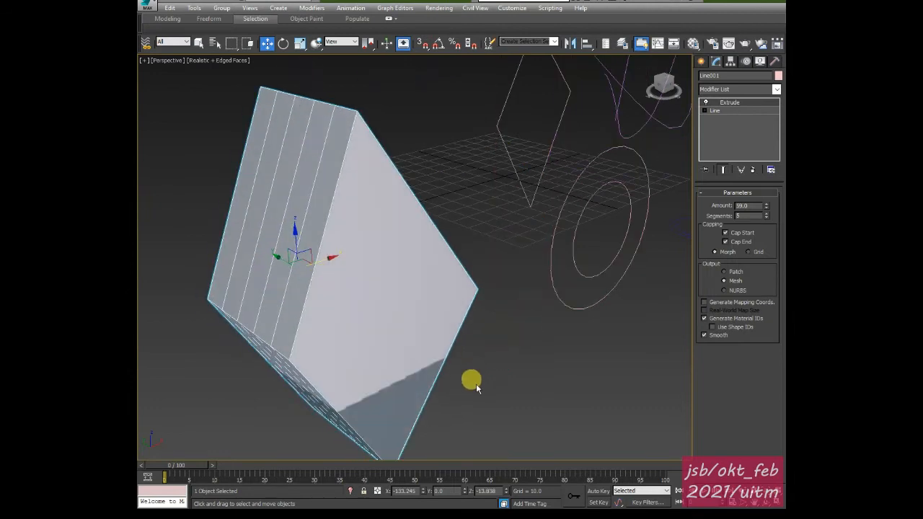
scroll(492, 376, down, 5)
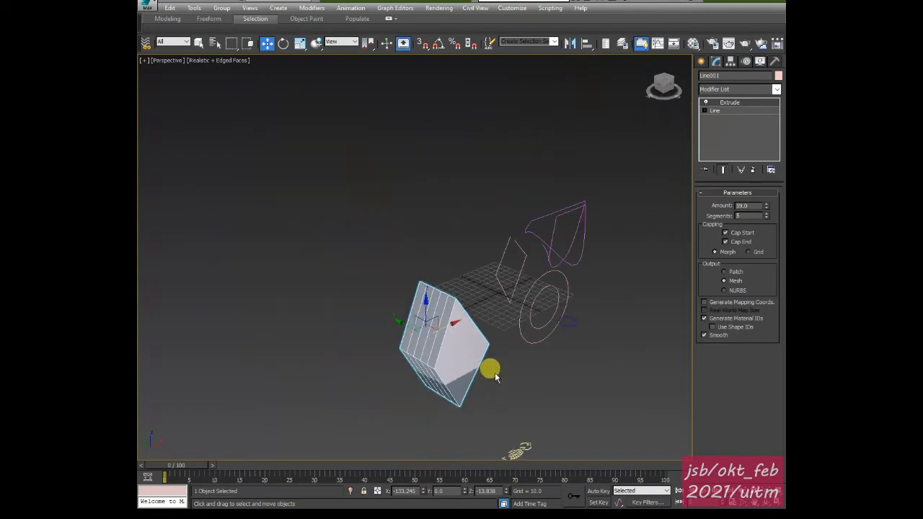
scroll(476, 381, up, 3)
scroll(476, 383, up, 4)
scroll(469, 383, down, 2)
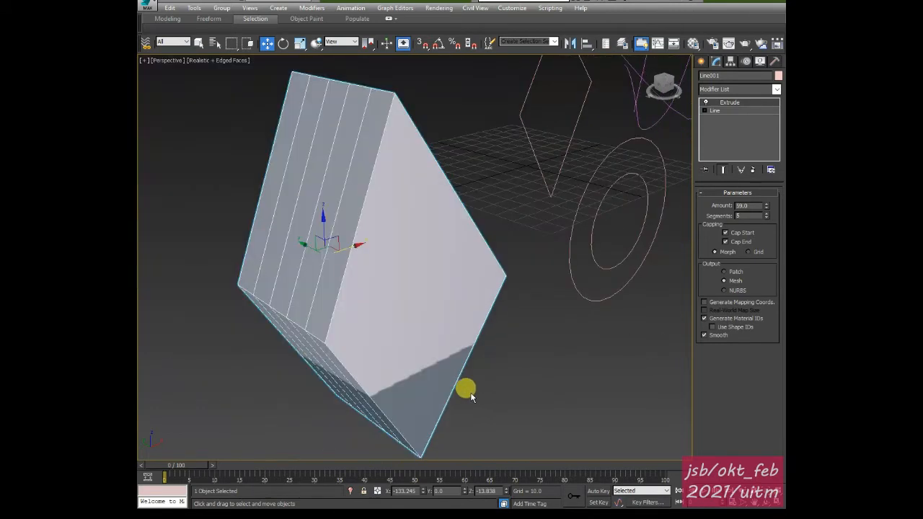
Examine the extruded SELLIC SCONCES lettering and the base plate behind it from several angles
alt+middle_drag(465, 375, 311, 393)
scroll(425, 366, down, 3)
middle_drag(407, 379, 426, 371)
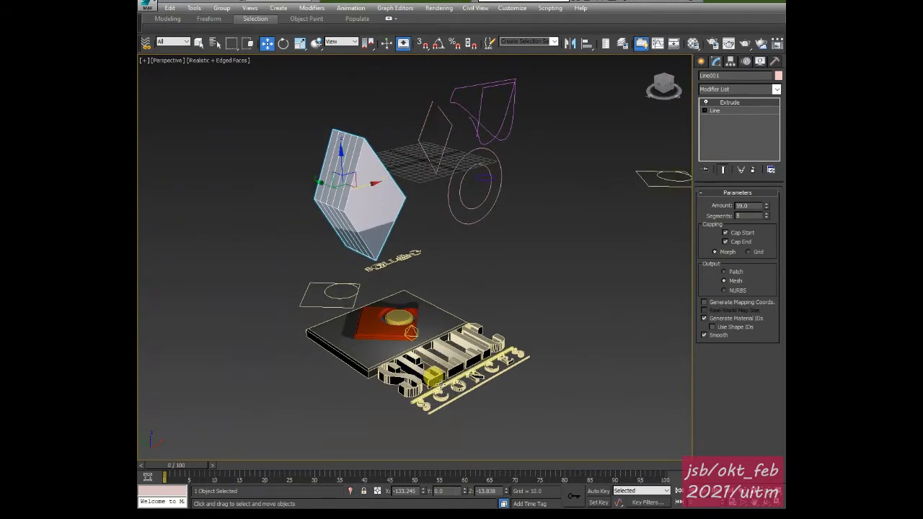
scroll(436, 382, up, 3)
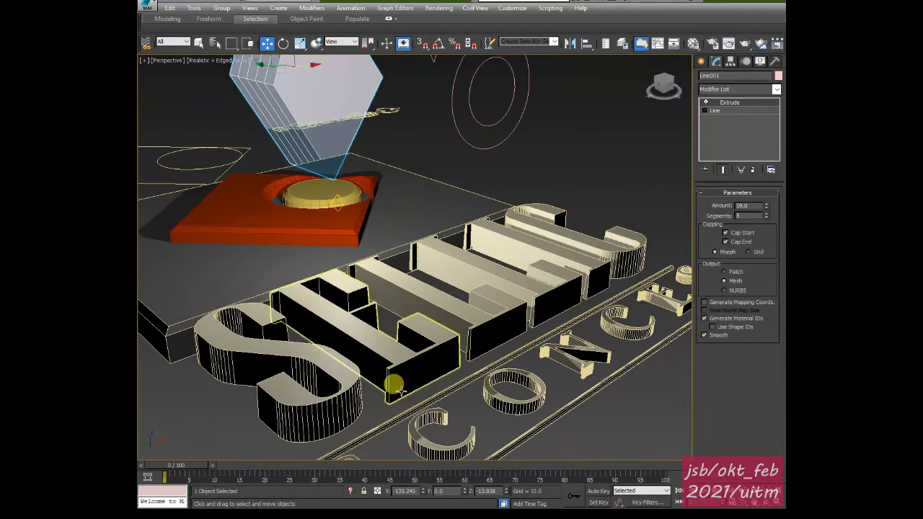
scroll(391, 385, up, 5)
scroll(385, 401, down, 1)
middle_drag(311, 396, 375, 305)
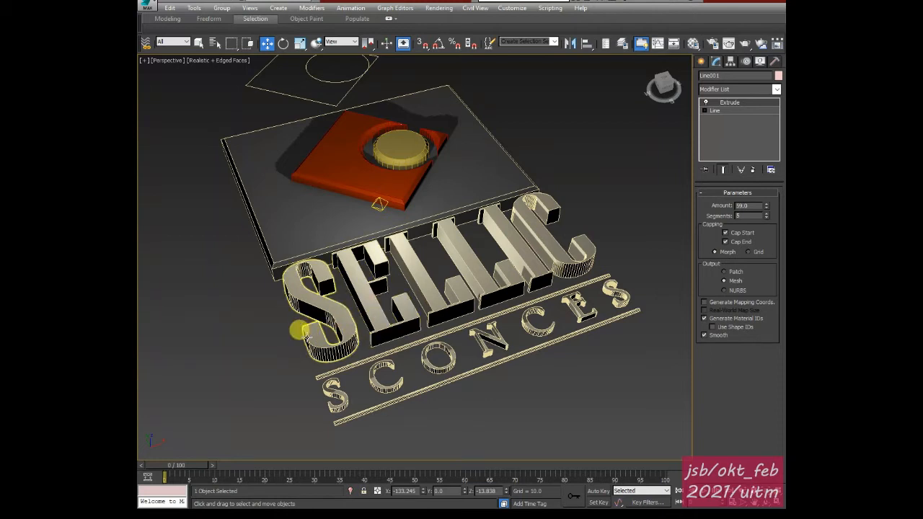
middle_drag(310, 341, 343, 361)
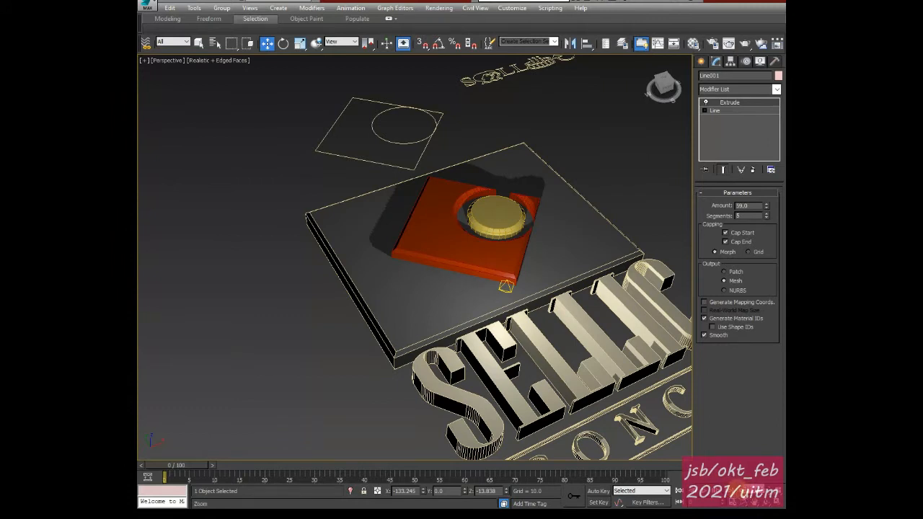
Inspect up close the extruded letters S and E, the red plate with its round cut-out and the yellow disc
click(443, 394)
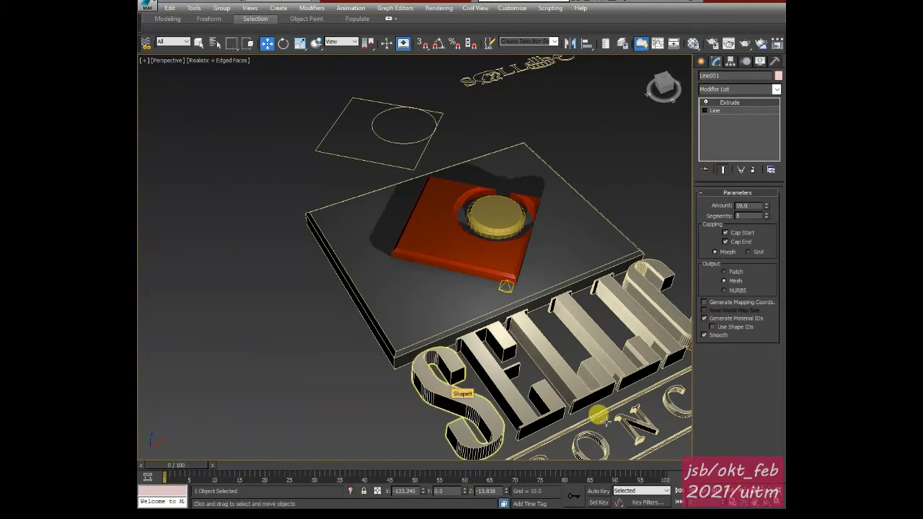
click(735, 487)
mouse_move(477, 404)
mouse_down()
mouse_move(474, 383)
mouse_move(479, 391)
mouse_up()
drag(239, 305, 272, 342)
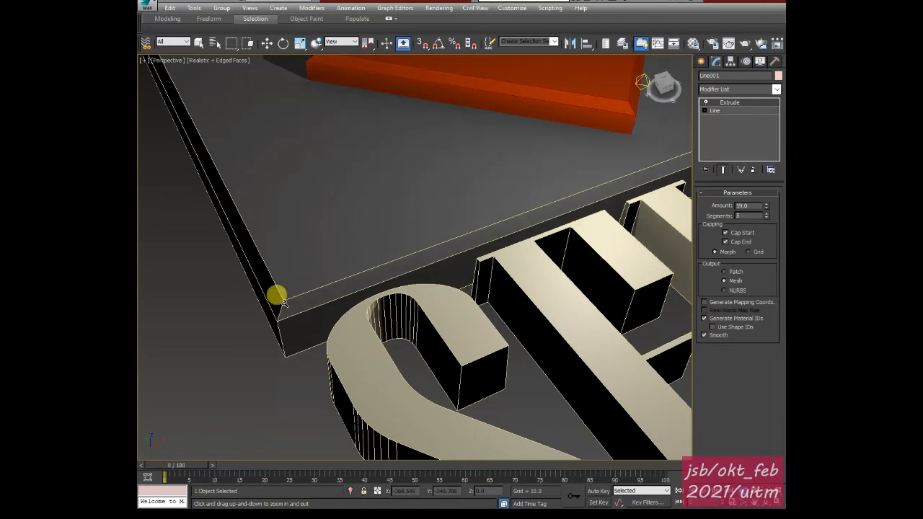
middle_drag(459, 429, 417, 356)
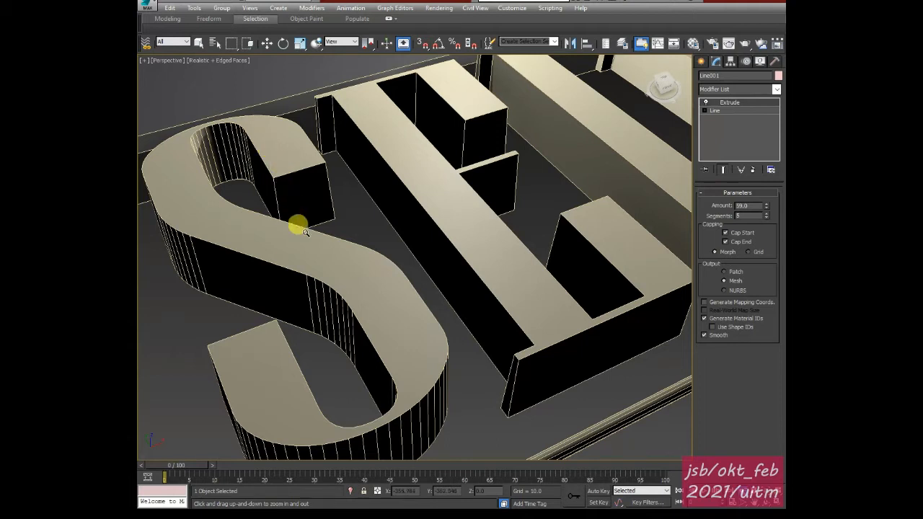
scroll(305, 252, down, 8)
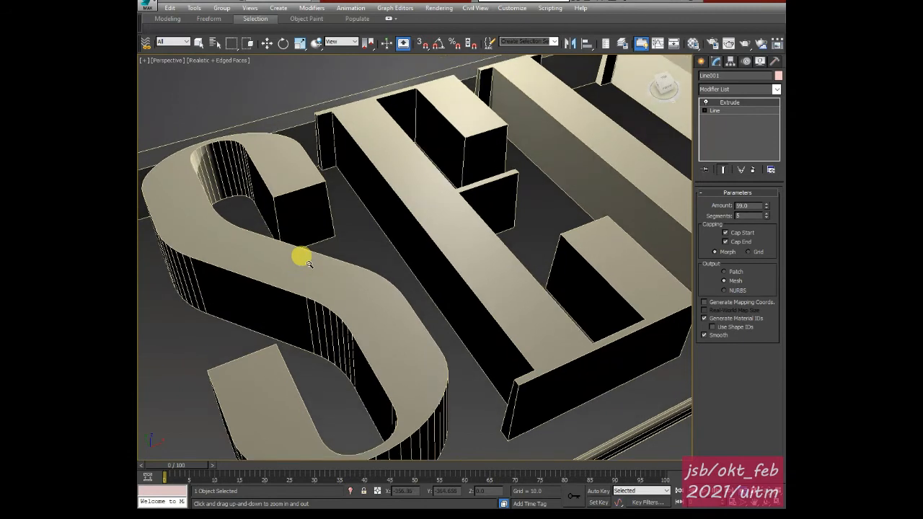
scroll(295, 262, up, 8)
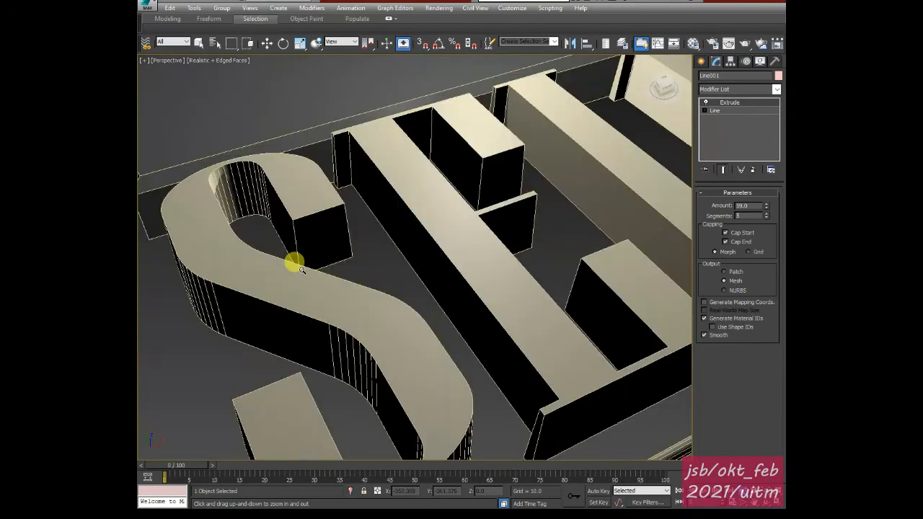
scroll(248, 267, down, 8)
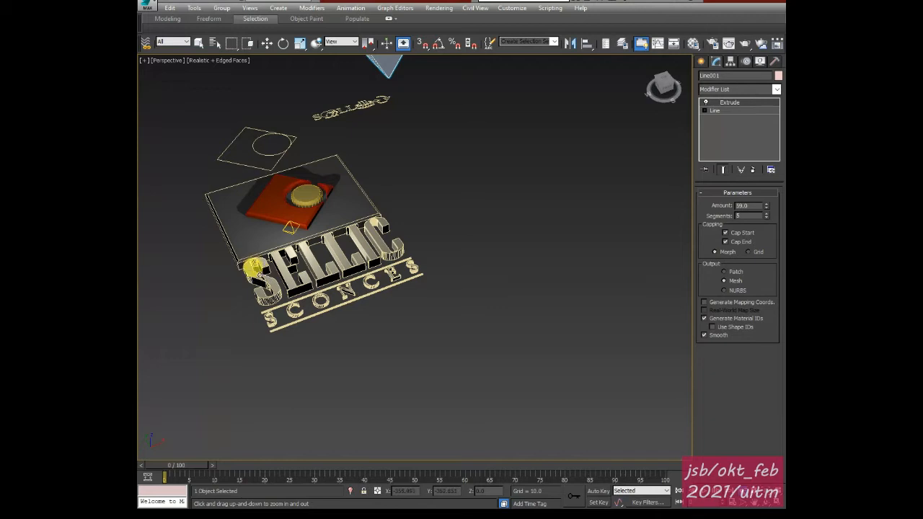
scroll(272, 333, up, 10)
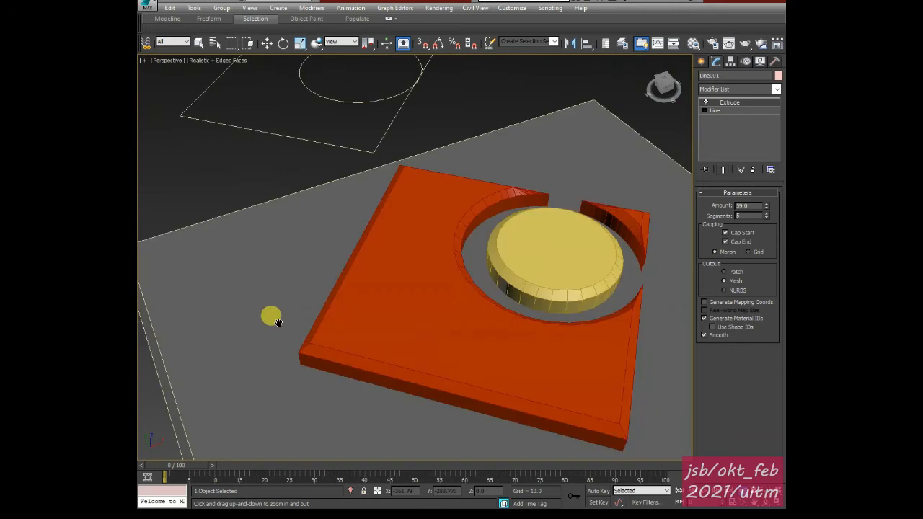
scroll(262, 315, up, 3)
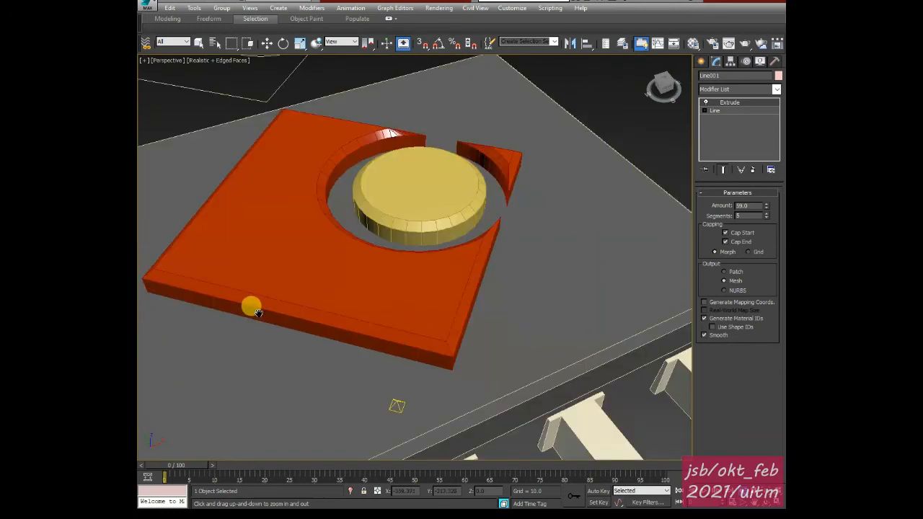
scroll(258, 310, down, 3)
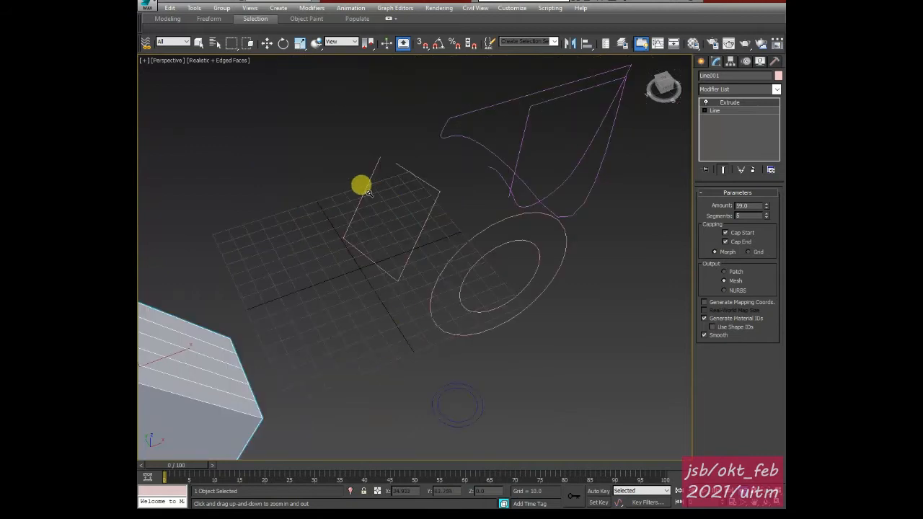
Apply an Extrude modifier to the open diamond line beside the donut shape
click(268, 44)
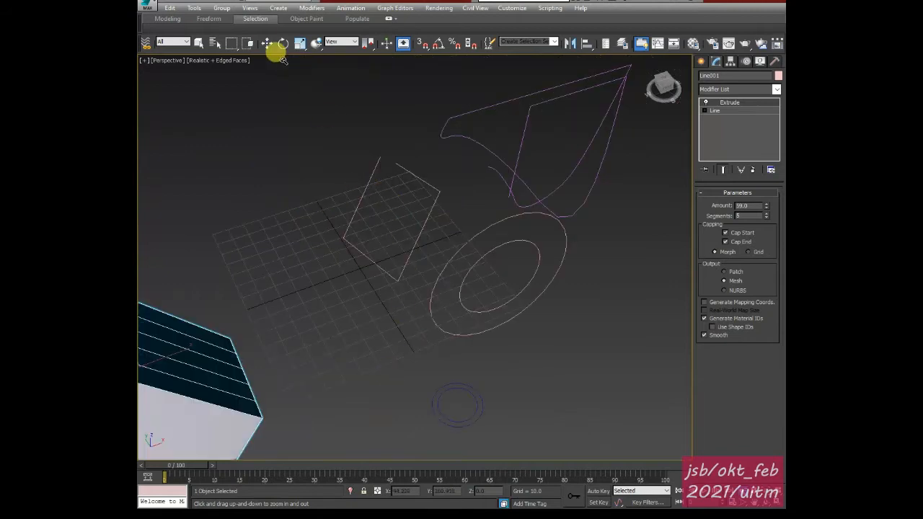
click(366, 183)
click(317, 161)
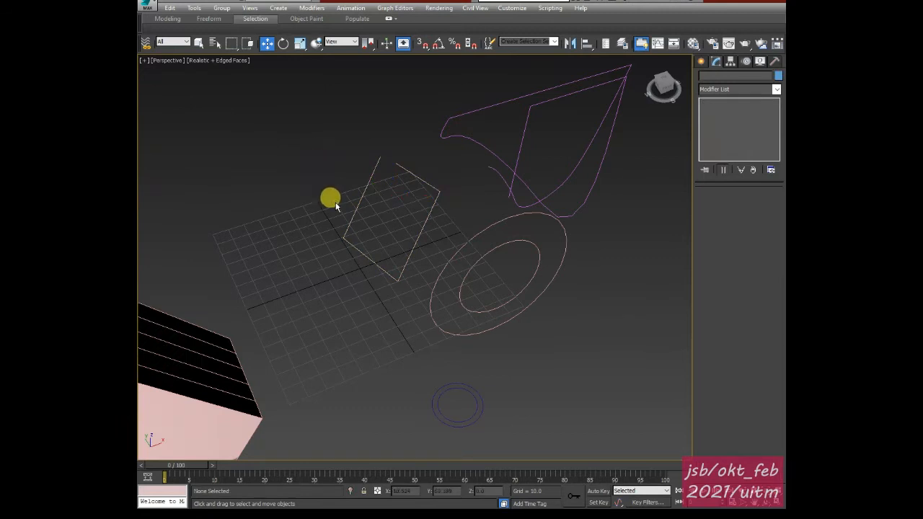
mouse_move(338, 199)
alt+middle_down()
mouse_move(365, 209)
mouse_move(334, 189)
alt+middle_up()
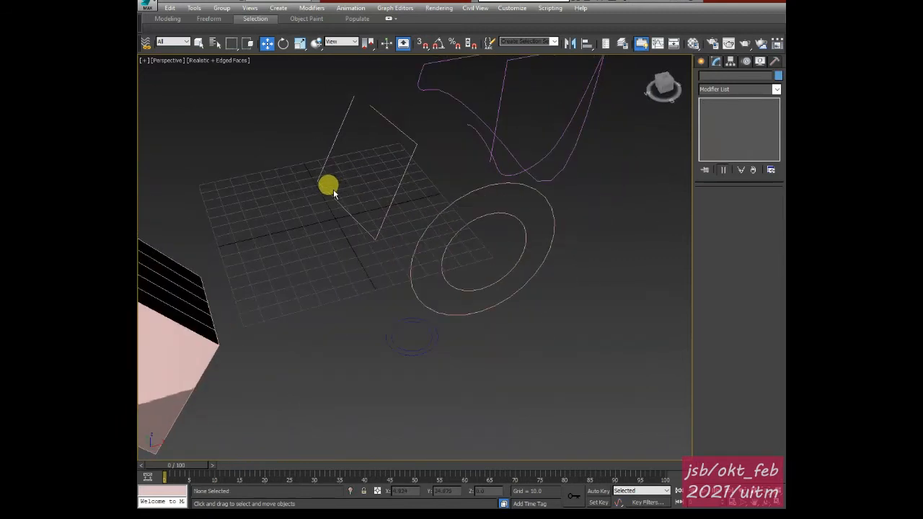
click(775, 88)
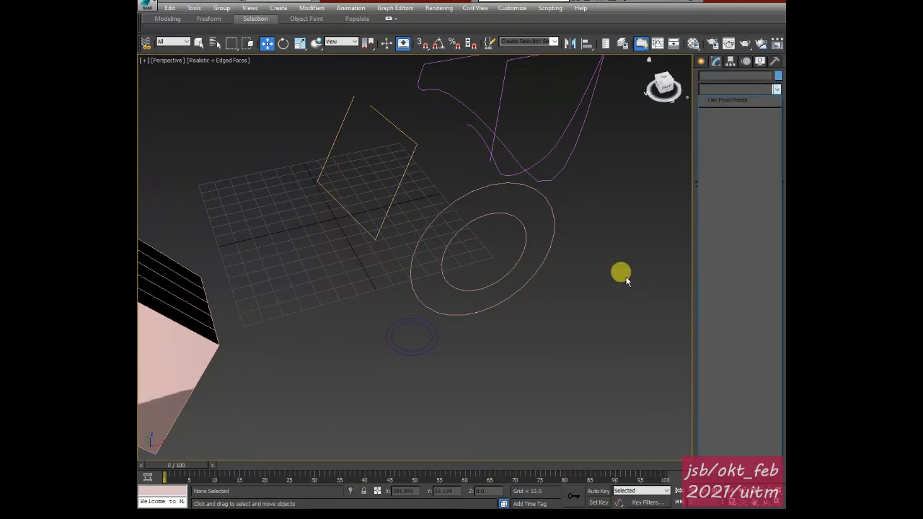
click(717, 88)
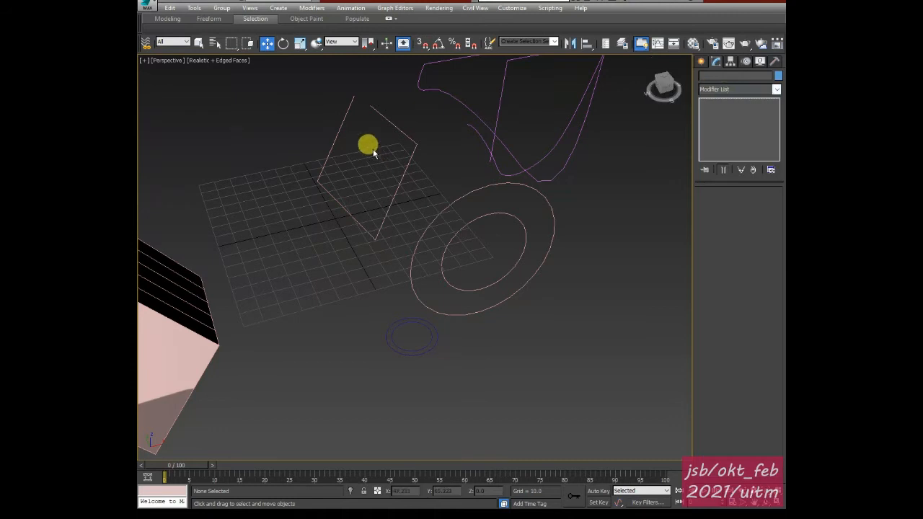
drag(319, 122, 379, 173)
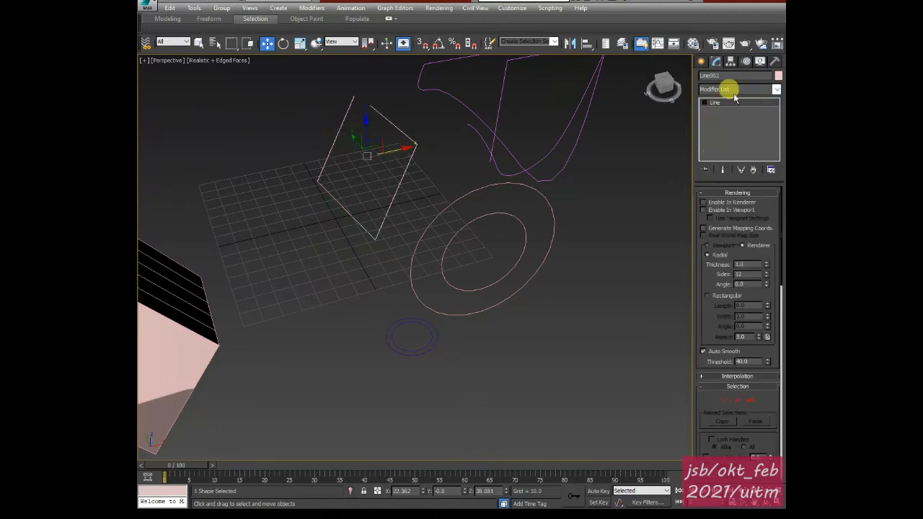
click(776, 90)
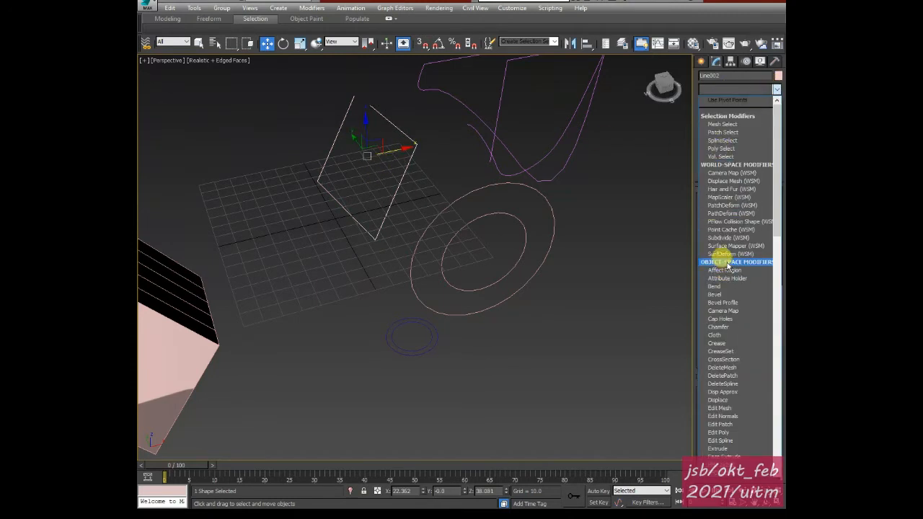
key(e)
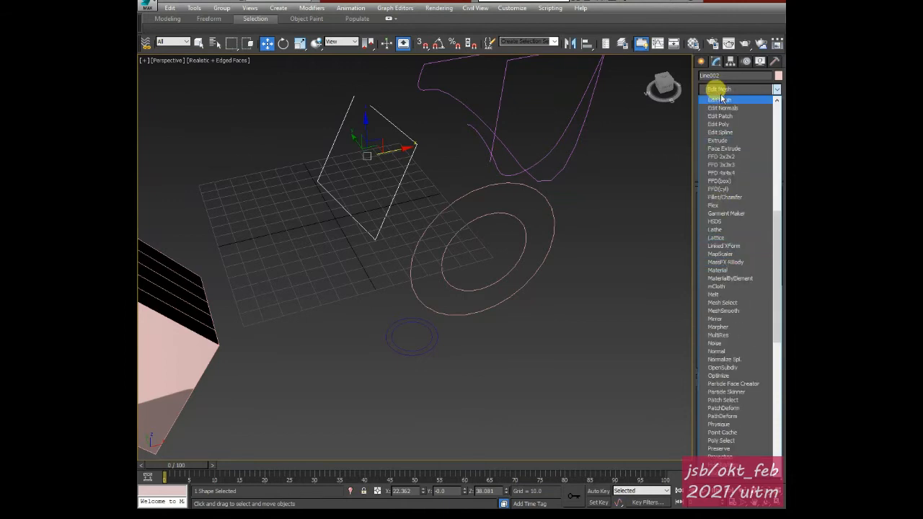
click(719, 139)
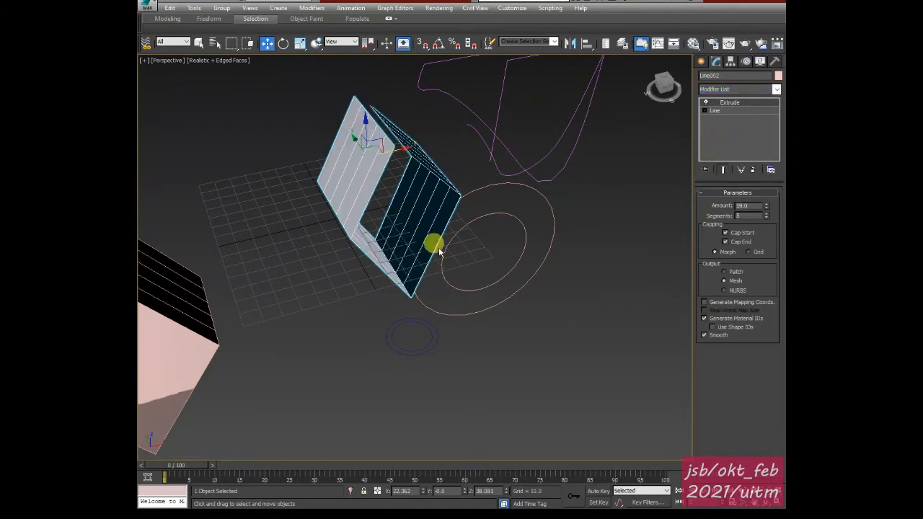
mouse_move(373, 274)
alt+middle_down()
mouse_move(351, 248)
mouse_move(385, 241)
mouse_move(393, 249)
mouse_move(349, 258)
mouse_move(358, 232)
mouse_move(346, 233)
mouse_move(370, 270)
alt+middle_up()
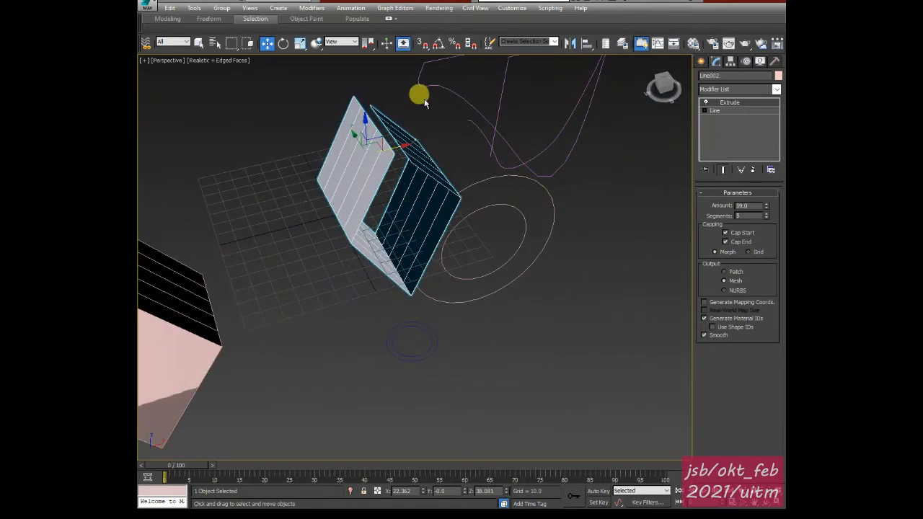
Extrude the open purple curved line and reduce its extrusion amount to 14, leaving nothing selected
alt+middle_drag(420, 96, 422, 209)
click(415, 198)
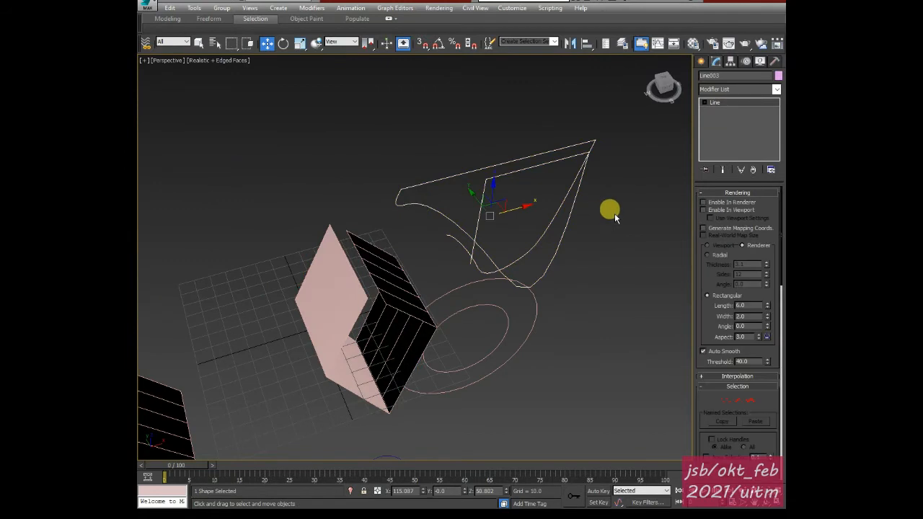
click(777, 89)
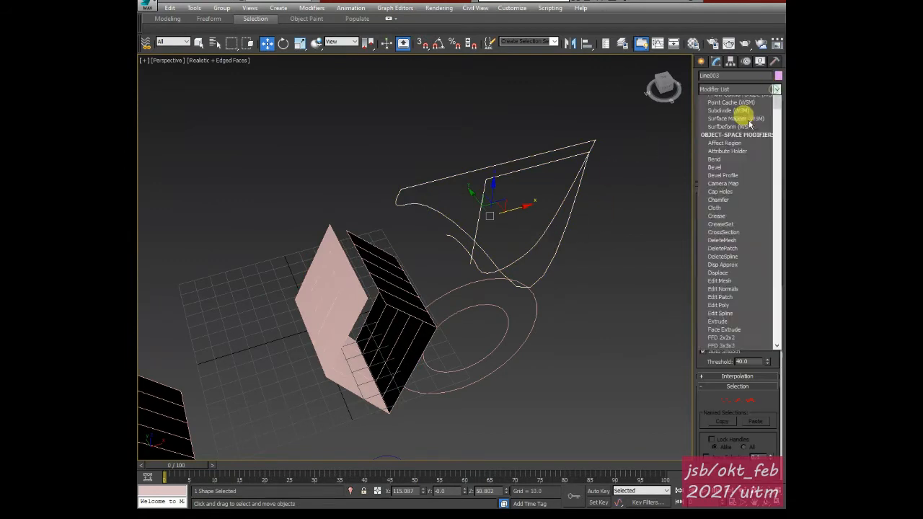
scroll(732, 243, down, 13)
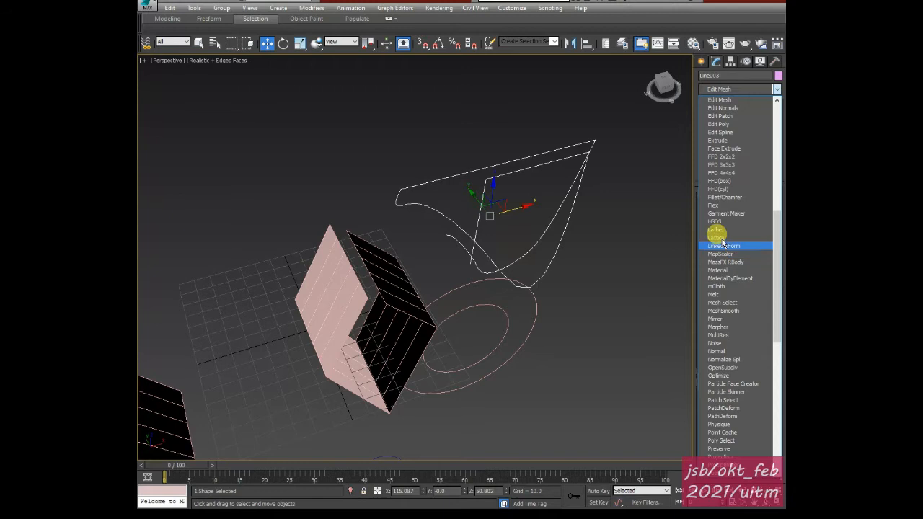
click(716, 140)
mouse_move(533, 291)
alt+middle_down()
mouse_move(507, 256)
mouse_move(512, 245)
mouse_move(531, 247)
mouse_move(495, 249)
mouse_move(508, 256)
mouse_move(512, 247)
mouse_move(542, 268)
mouse_move(551, 291)
mouse_move(540, 281)
alt+middle_up()
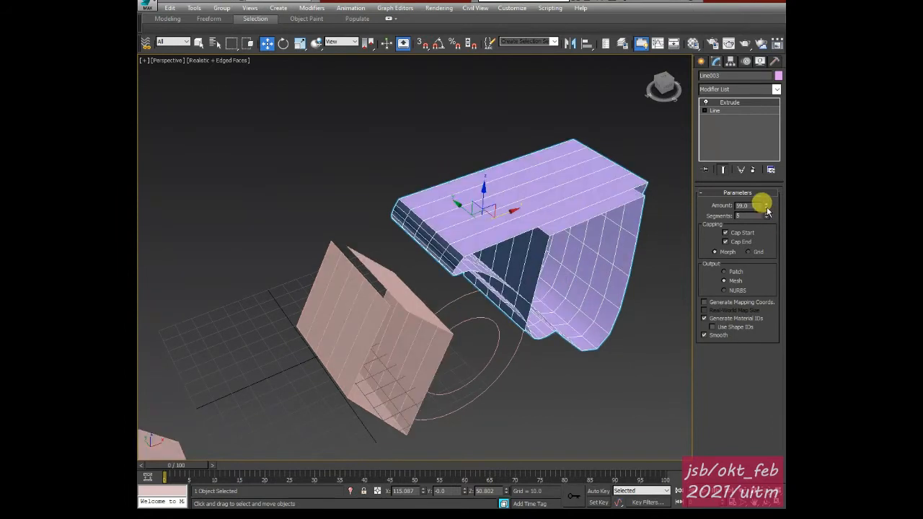
drag(766, 210, 771, 252)
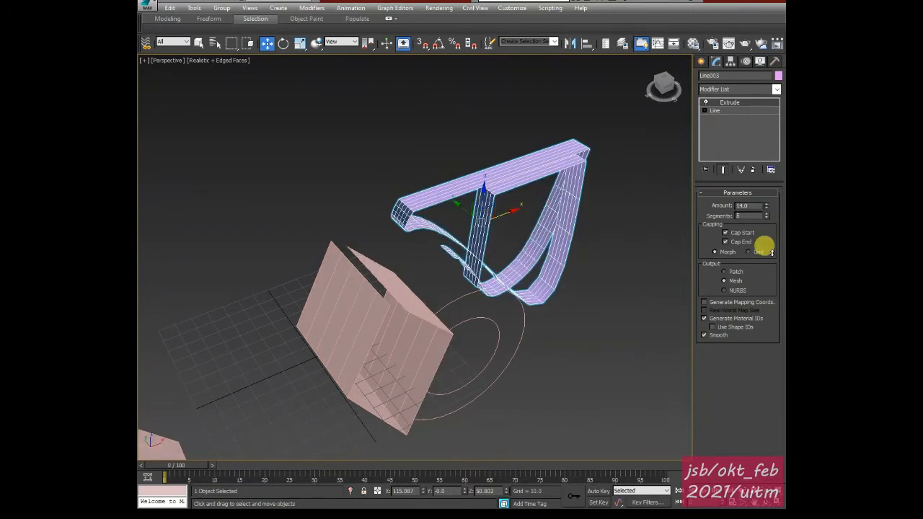
click(420, 148)
Extrude the donut shape by 14 into a solid ring and view it from different angles
alt+middle_drag(524, 290, 433, 264)
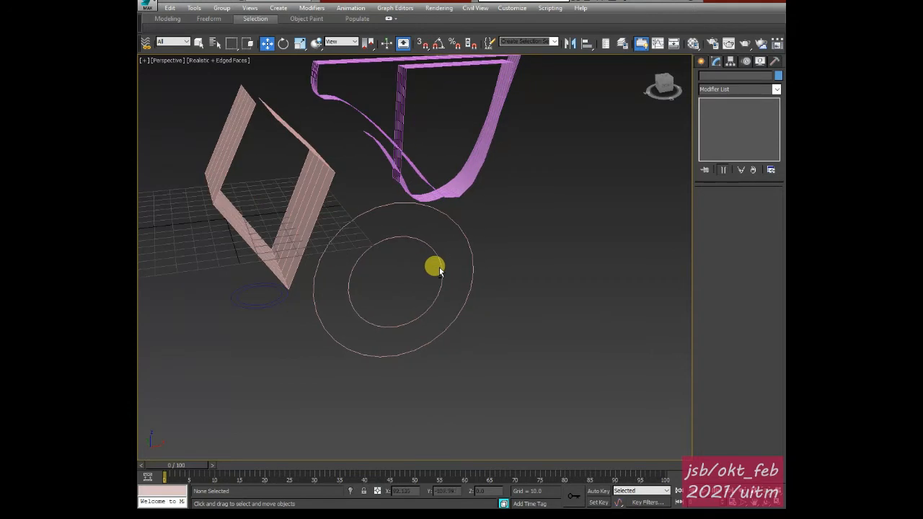
alt+middle_drag(379, 194, 385, 207)
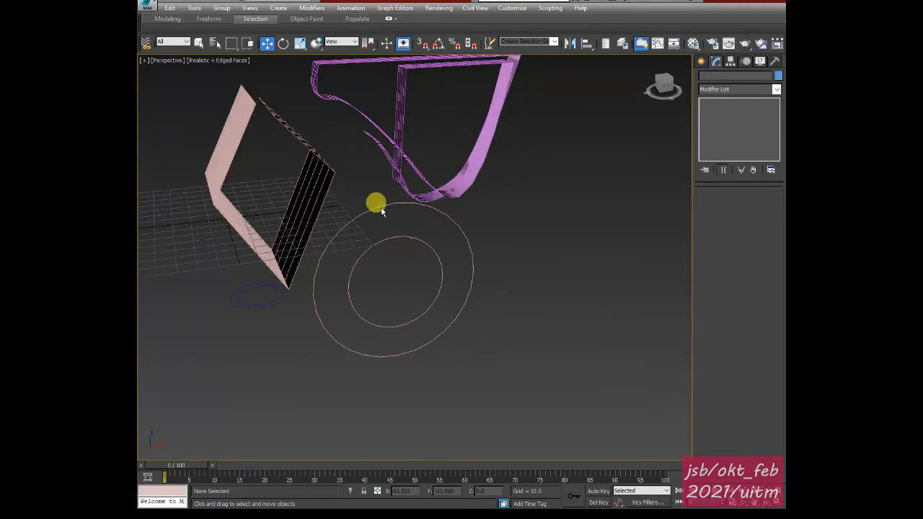
click(381, 204)
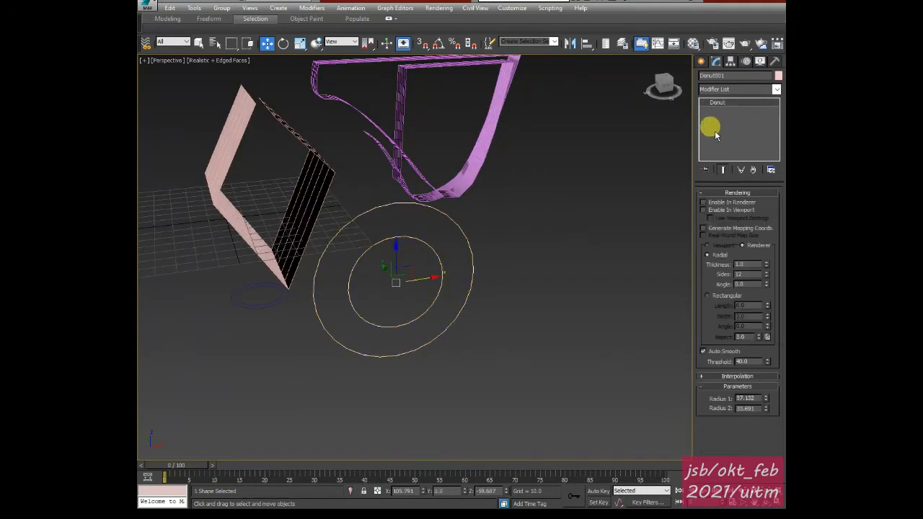
click(776, 90)
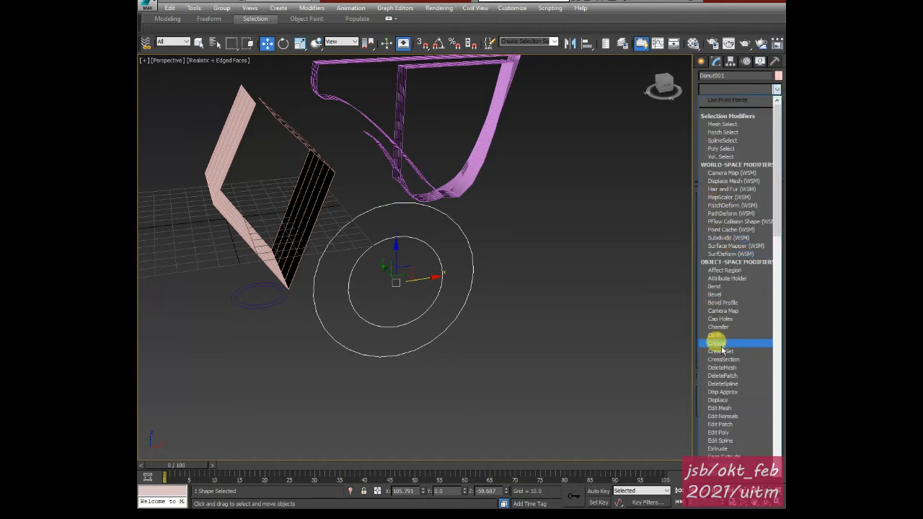
scroll(721, 343, down, 3)
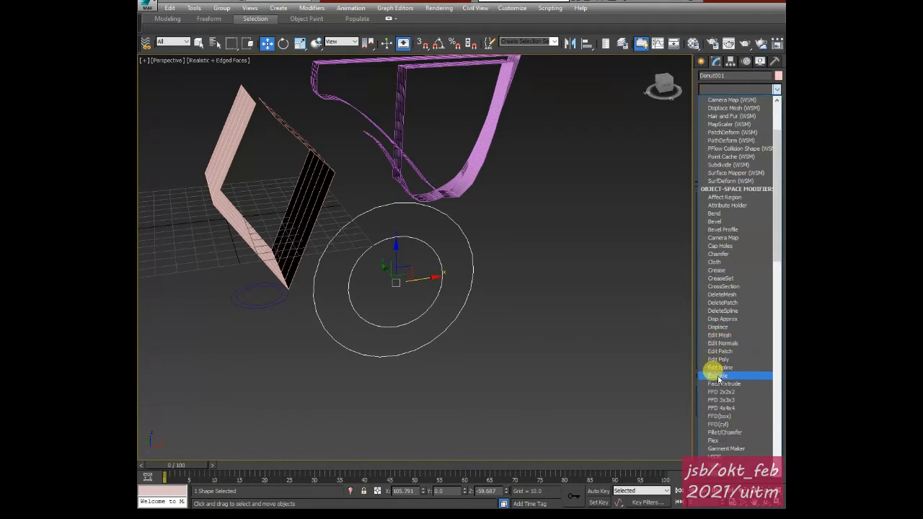
click(713, 373)
alt+middle_drag(409, 269, 393, 243)
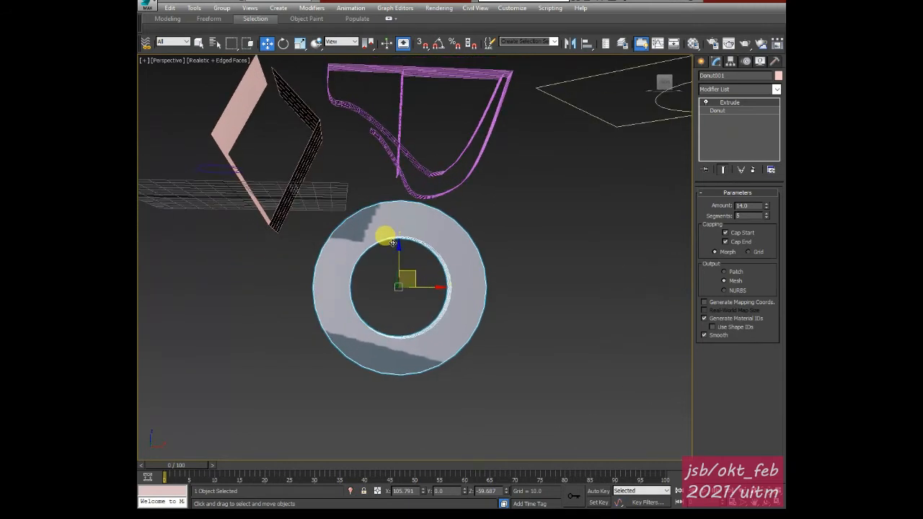
alt+middle_drag(313, 258, 318, 285)
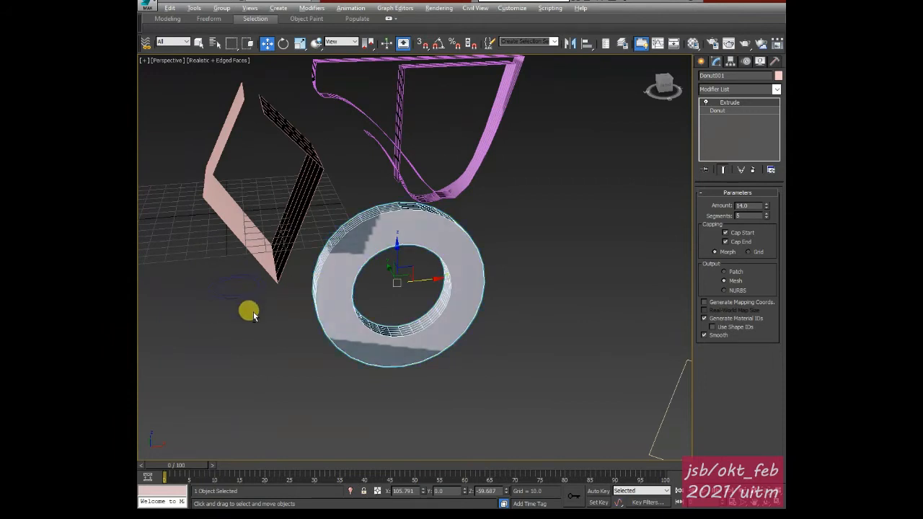
Compare the donut ring with its Extrude effect off and on, and delete the Extrude modifier from it
scroll(242, 306, down, 3)
scroll(240, 287, up, 6)
scroll(241, 290, down, 3)
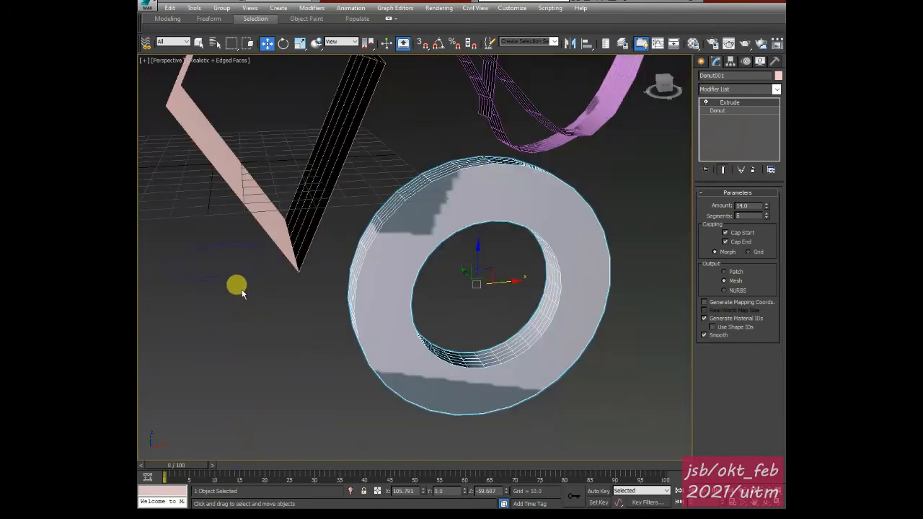
alt+middle_drag(235, 287, 537, 122)
click(706, 102)
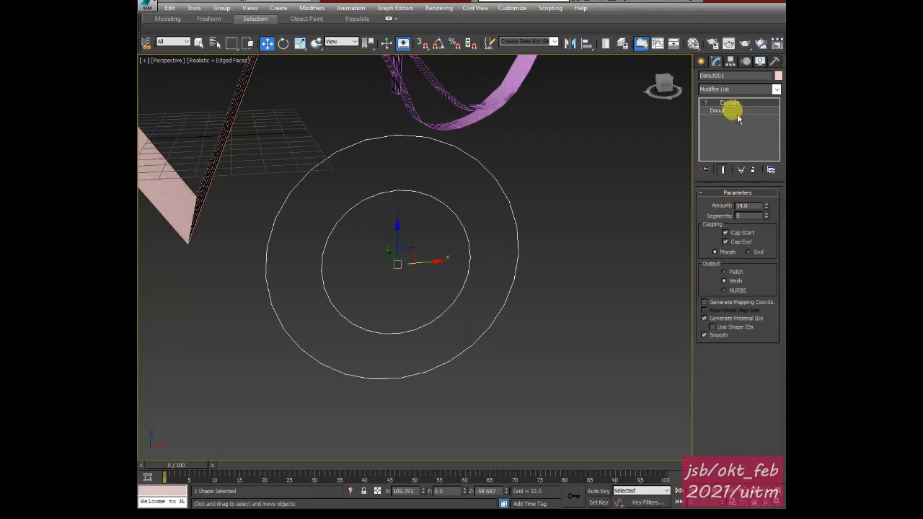
click(705, 103)
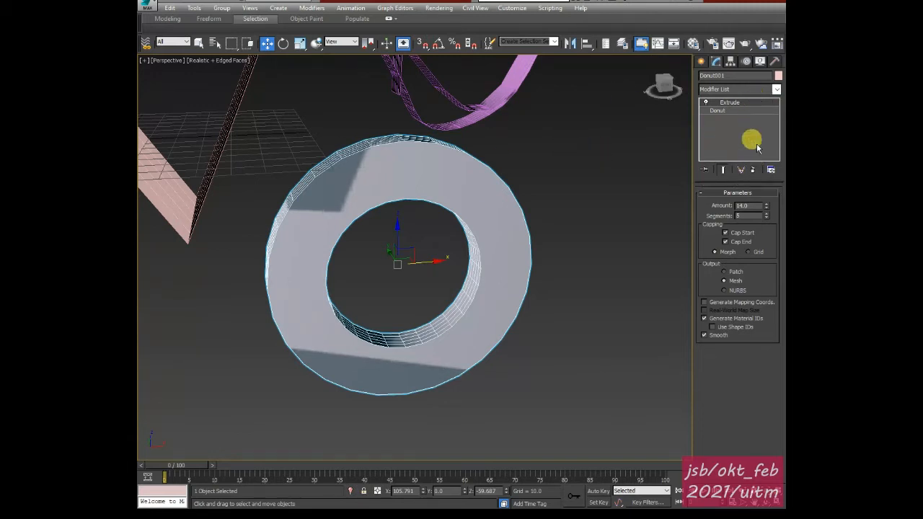
click(753, 170)
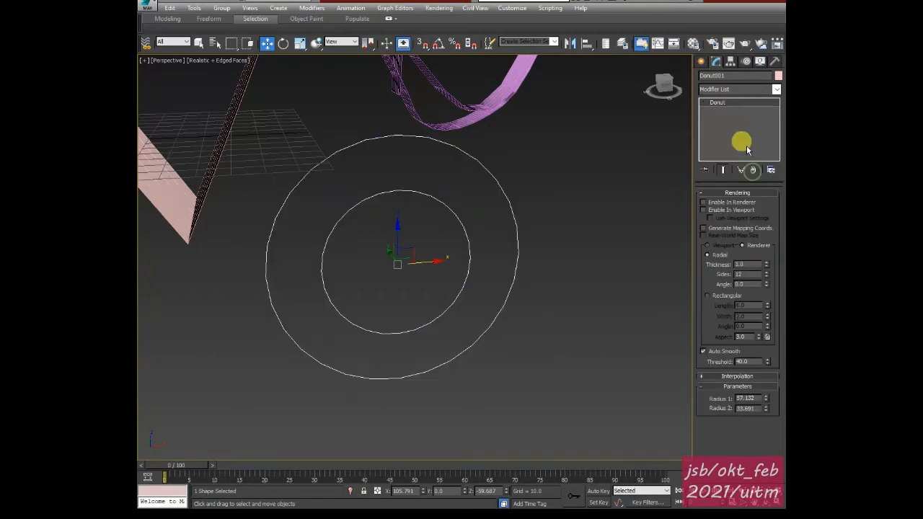
Apply a Bevel modifier to the donut shape and set its Level 1 height to 17
click(774, 89)
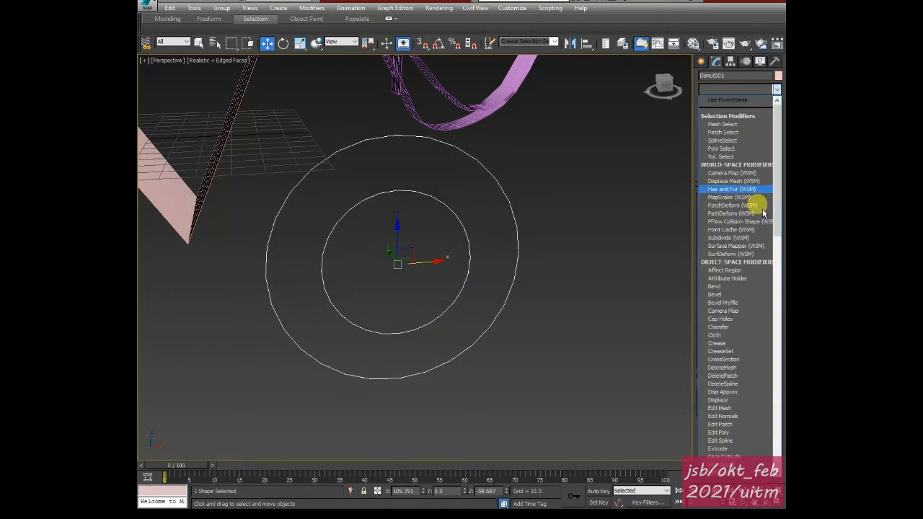
click(714, 294)
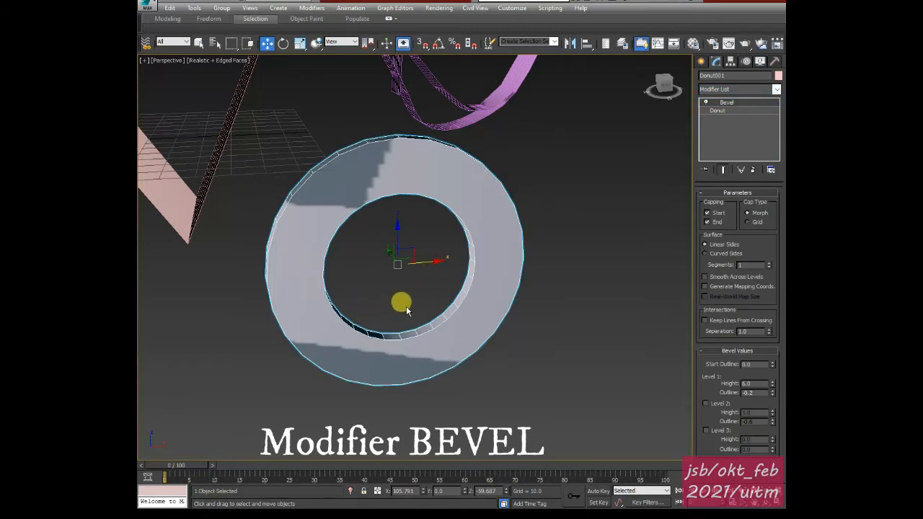
alt+middle_drag(412, 293, 431, 306)
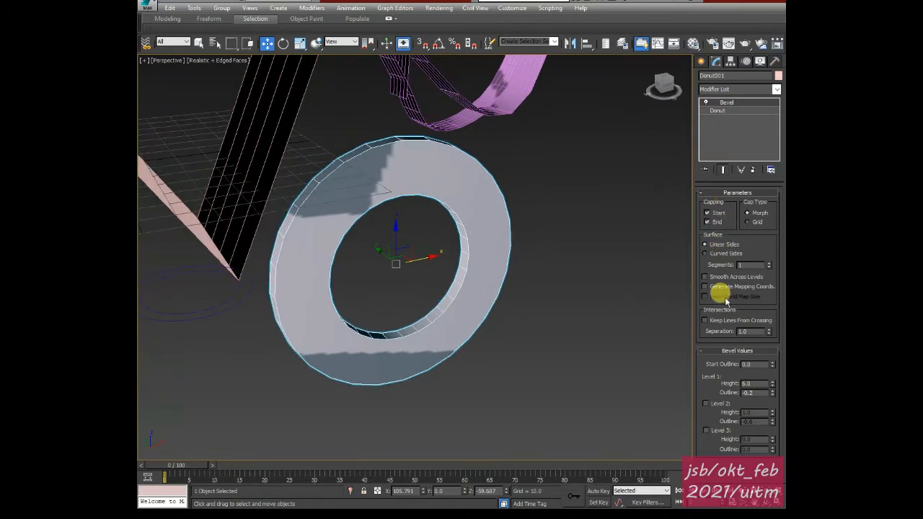
click(701, 194)
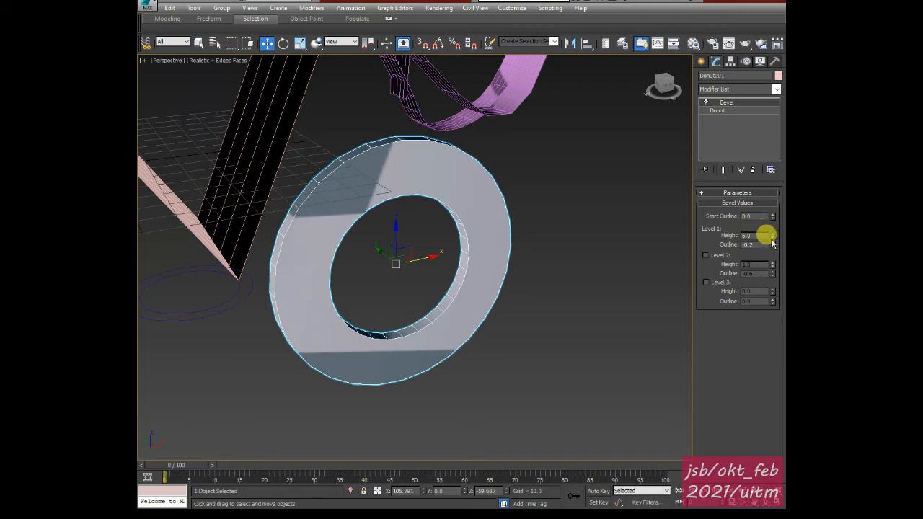
mouse_move(772, 237)
mouse_down()
mouse_move(775, 208)
mouse_move(778, 221)
mouse_up()
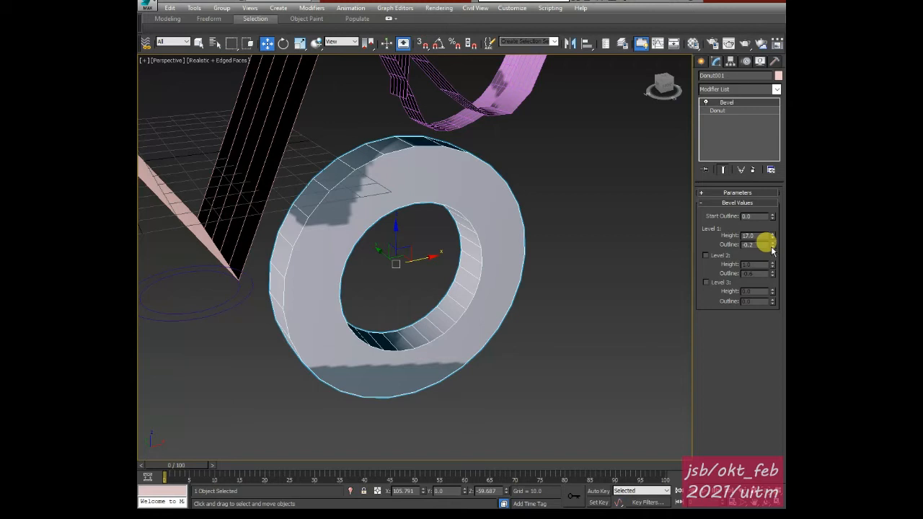
Try tapering the bevelled ring with Level 1 outline values of 6.8 and -6.0, inspecting it from different angles
drag(773, 244, 773, 225)
alt+middle_drag(545, 310, 463, 310)
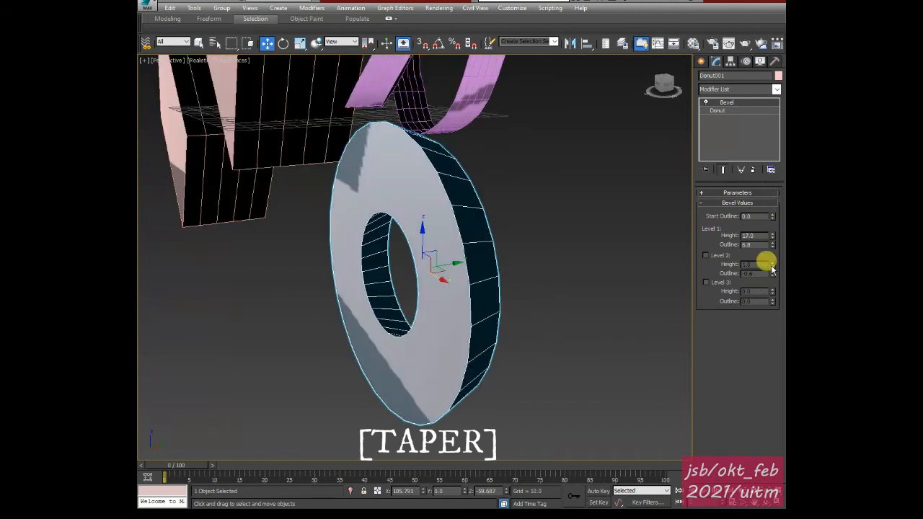
drag(774, 249, 773, 276)
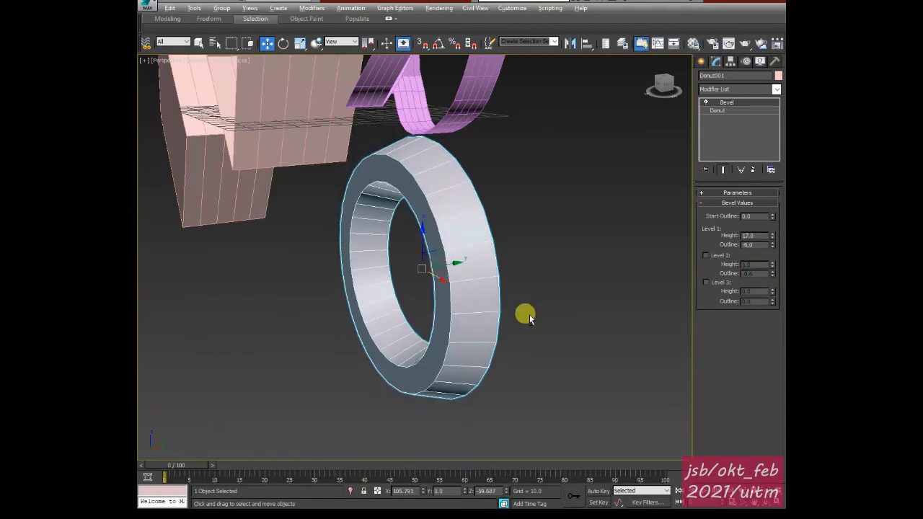
click(242, 273)
alt+middle_drag(344, 287, 365, 293)
middle_drag(496, 287, 402, 309)
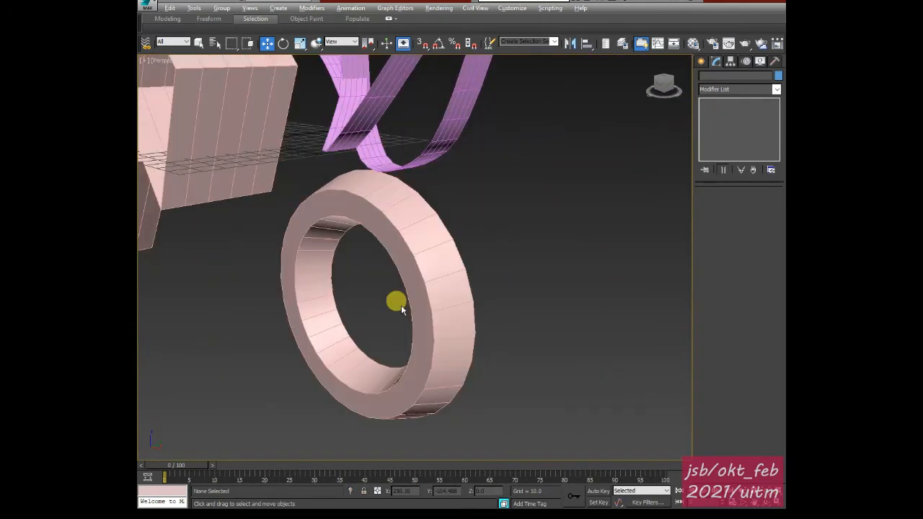
click(424, 265)
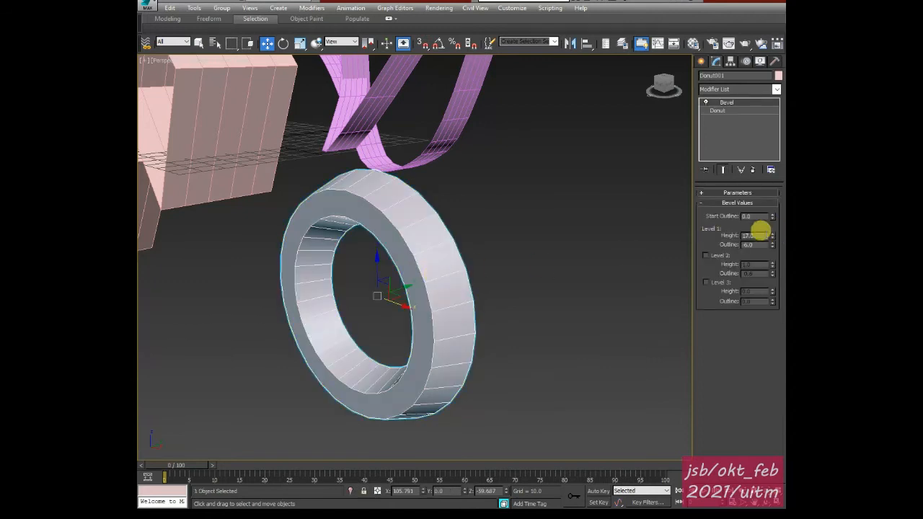
Set the ring's Level 1 bevel outline to 0
key(F4)
click(757, 244)
text(0)
key(Return)
Enable bevel Level 2 on the ring with a height of 8.0 and an outline of -6.4
click(707, 255)
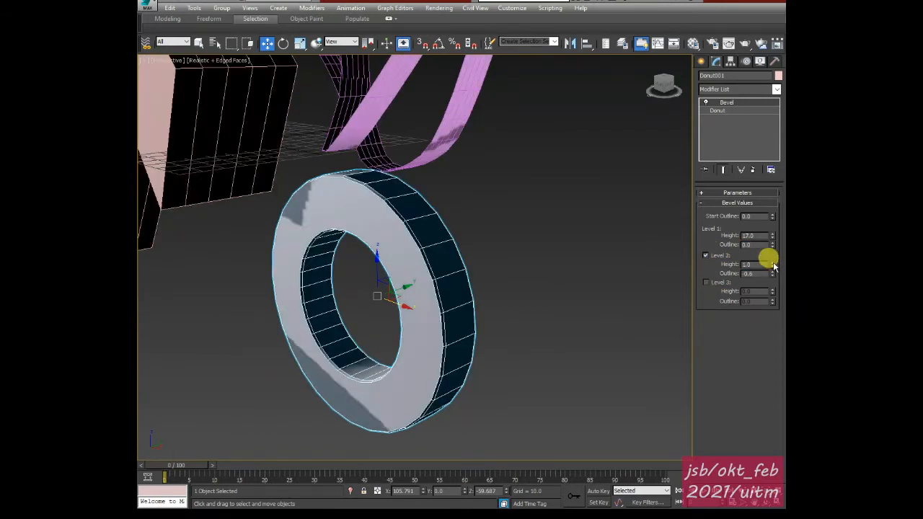
click(774, 266)
click(774, 261)
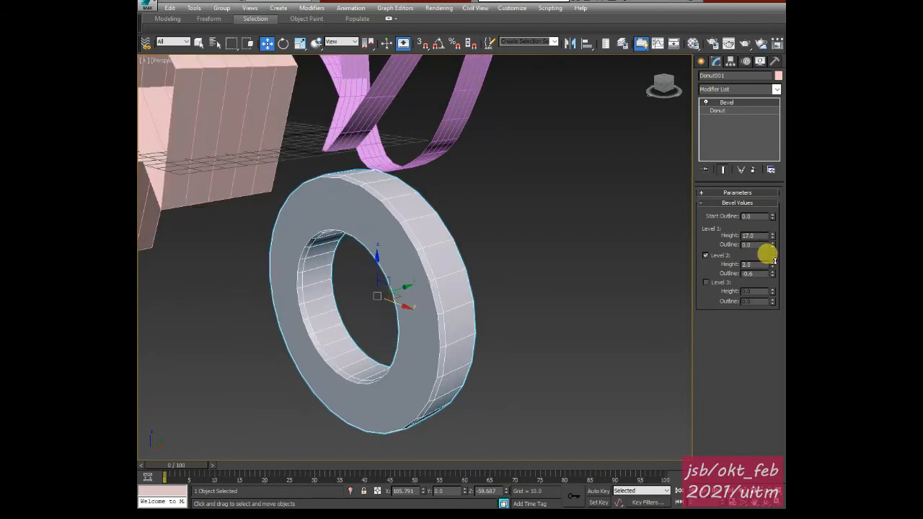
drag(775, 261, 776, 256)
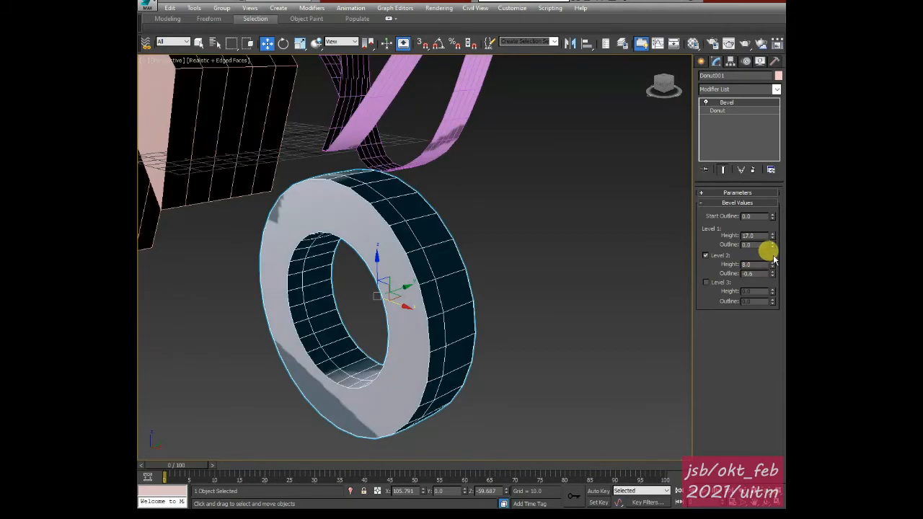
click(773, 276)
drag(772, 276, 774, 290)
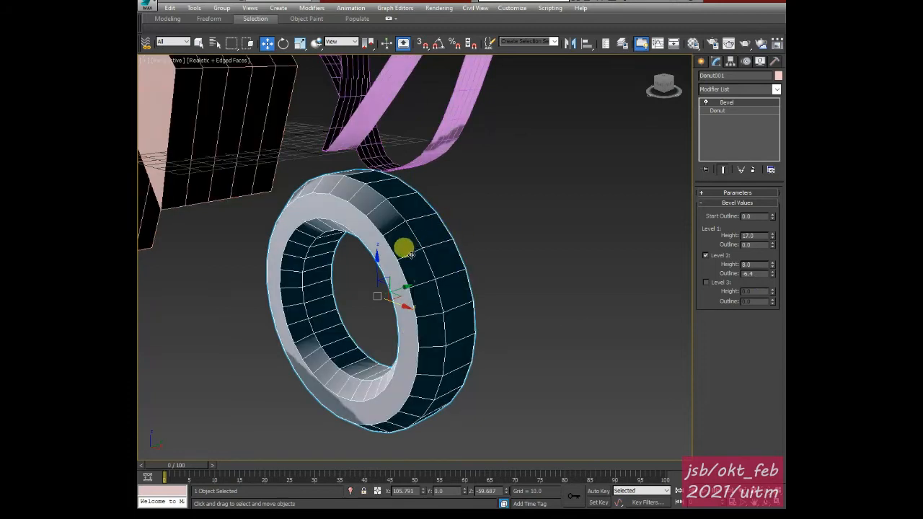
Turn the bevelled ring to face the view, render the perspective view and close the rendered image
alt+middle_drag(336, 279, 381, 273)
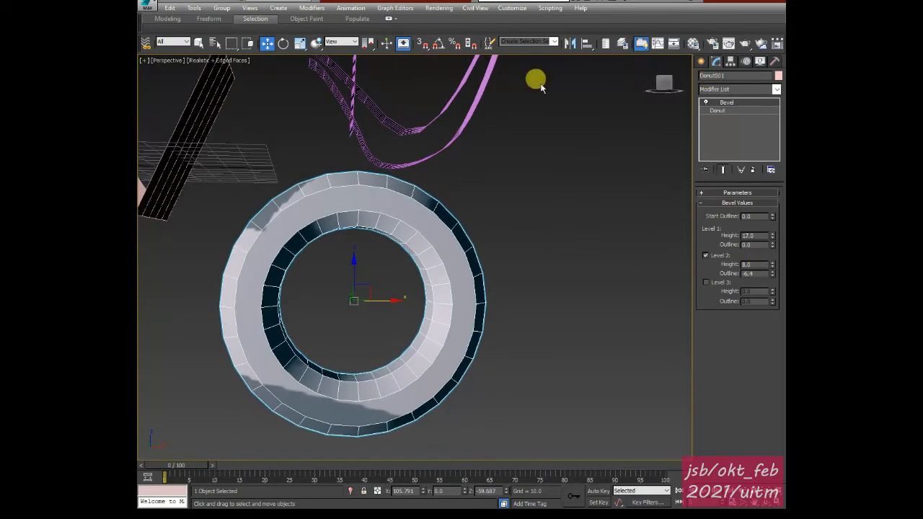
click(730, 43)
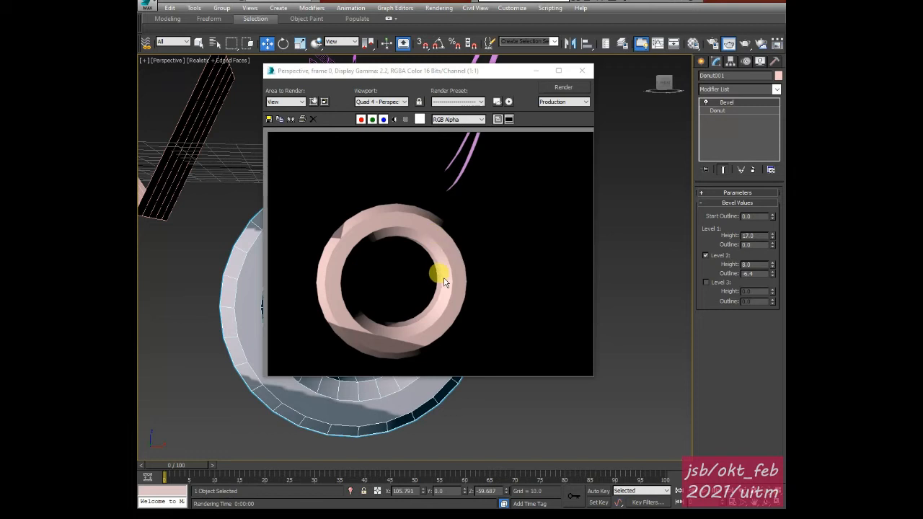
click(583, 72)
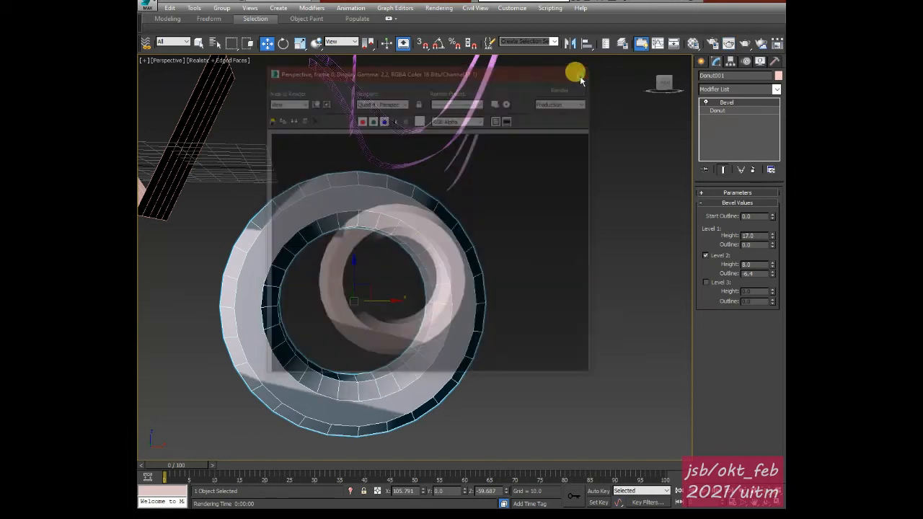
Show the donut's base parameters and examine the solid diamond, open diamond, purple curve and bevelled ring from several angles
click(714, 110)
click(706, 103)
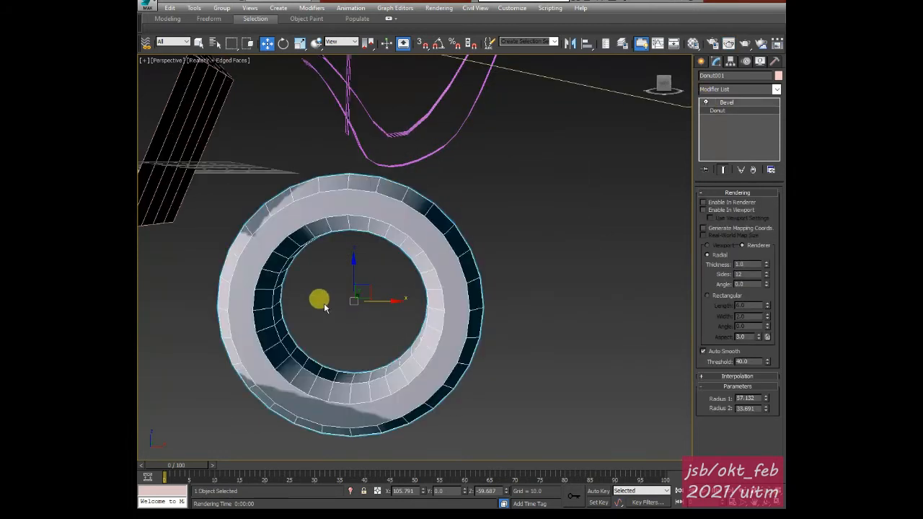
middle_drag(323, 304, 468, 353)
middle_drag(416, 306, 541, 297)
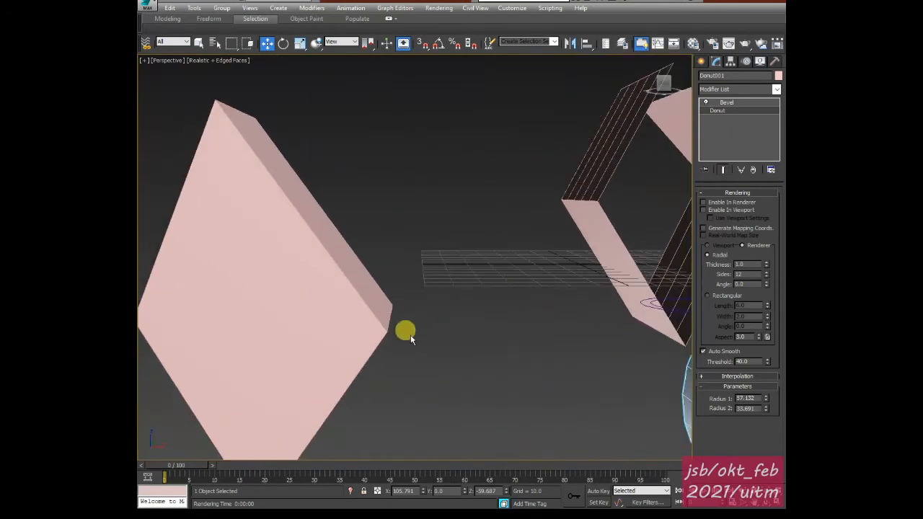
alt+middle_drag(413, 337, 481, 336)
scroll(478, 335, down, 1)
scroll(458, 308, down, 3)
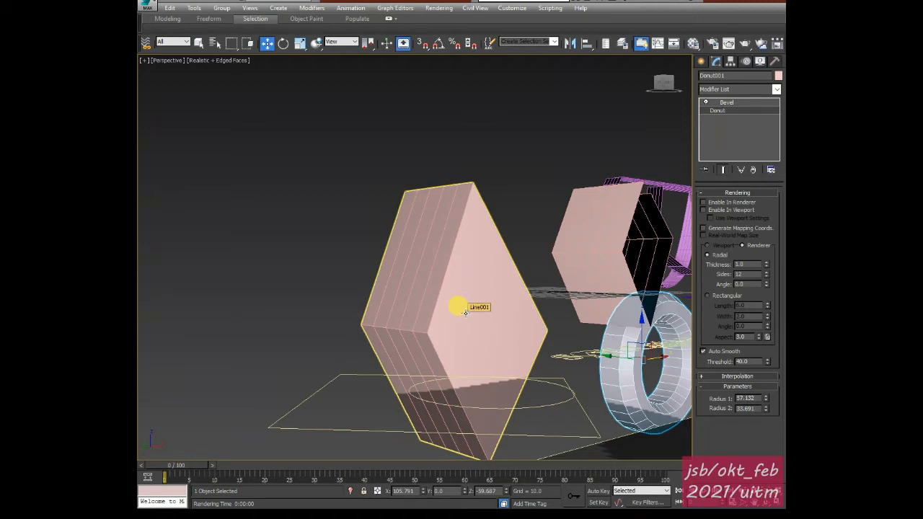
middle_drag(528, 339, 420, 339)
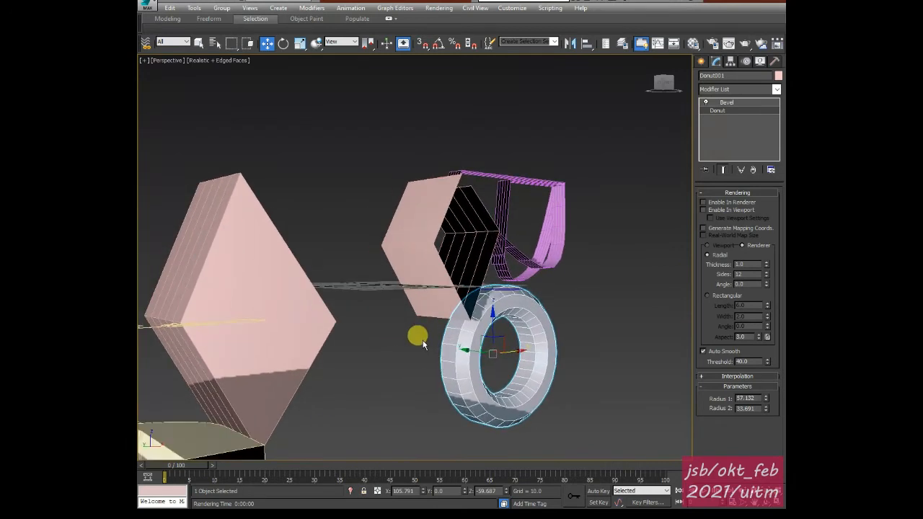
scroll(429, 360, down, 4)
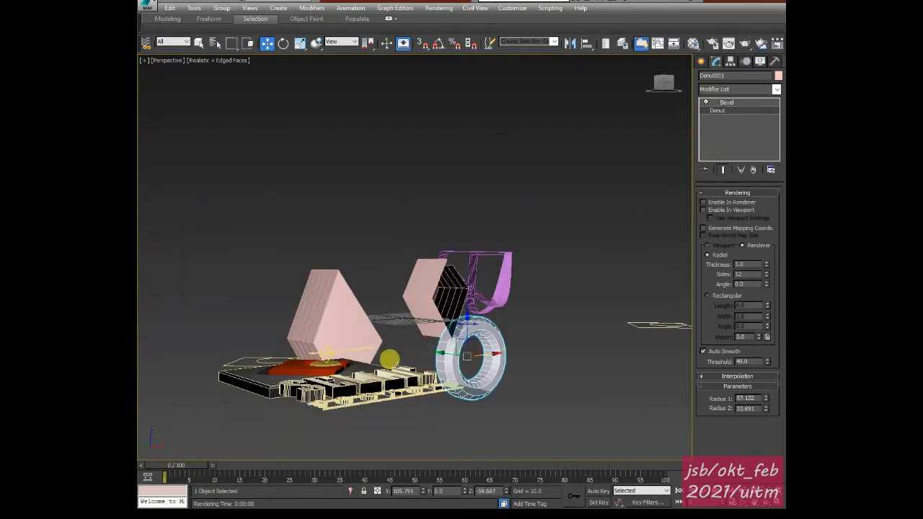
alt+middle_drag(345, 376, 337, 402)
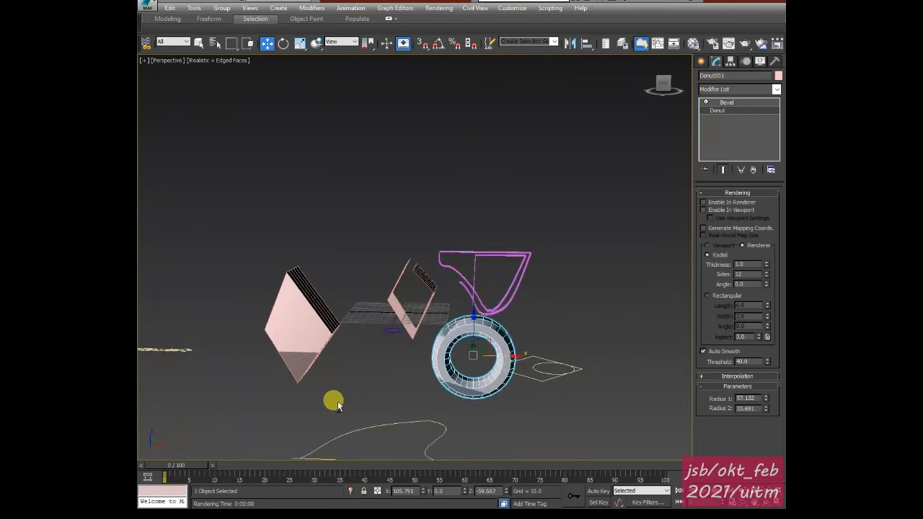
middle_drag(428, 356, 356, 371)
scroll(431, 367, up, 3)
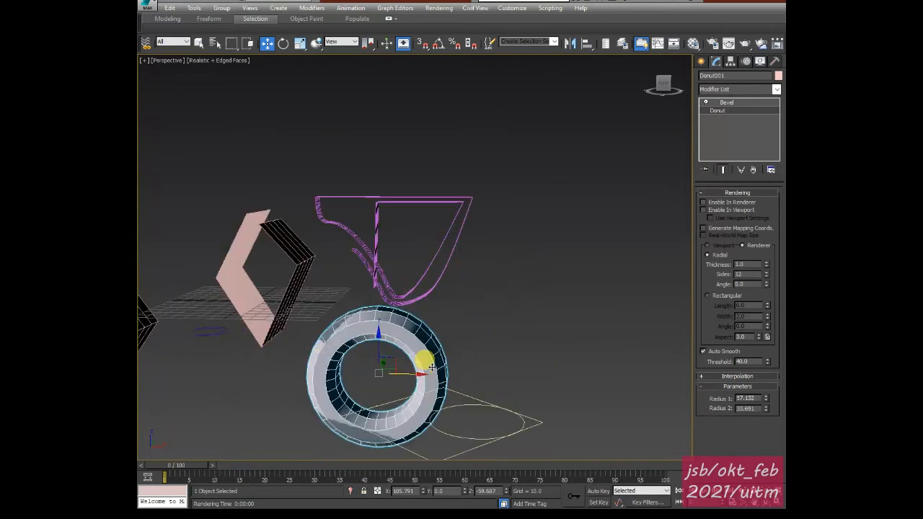
scroll(457, 332, up, 4)
mouse_move(492, 278)
alt+middle_down()
mouse_move(441, 287)
mouse_move(481, 287)
alt+middle_up()
scroll(482, 290, up, 5)
scroll(500, 284, down, 5)
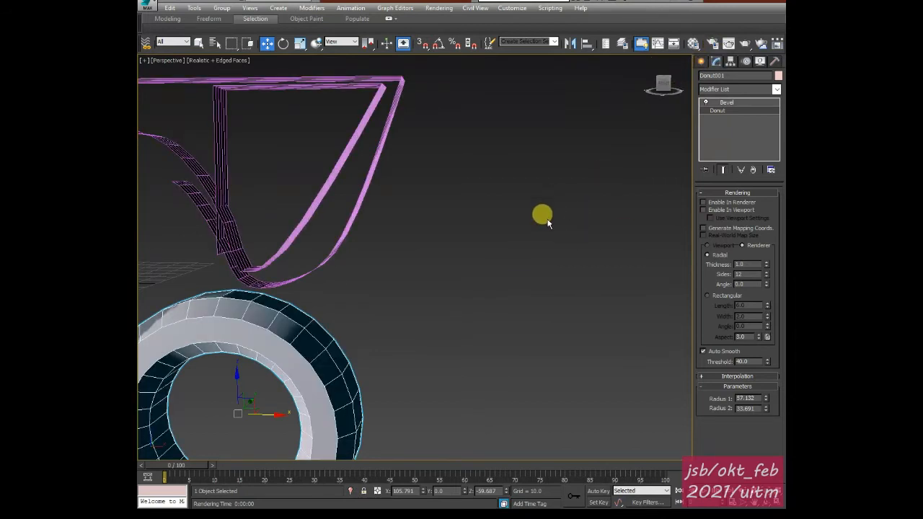
Draw a closed, rounded five-point line in the front view between the solid diamond and the open diamond
key(f)
middle_drag(415, 285, 552, 310)
scroll(430, 318, up, 3)
scroll(397, 281, up, 2)
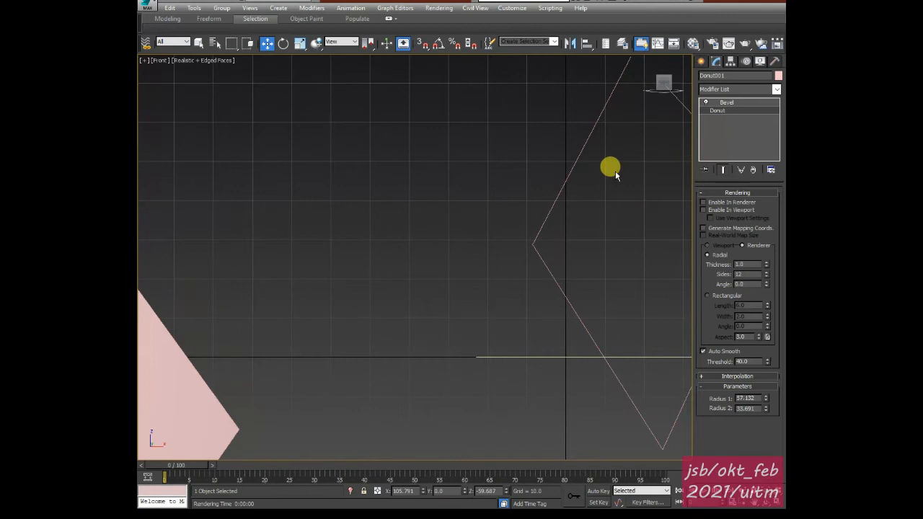
click(701, 62)
click(720, 135)
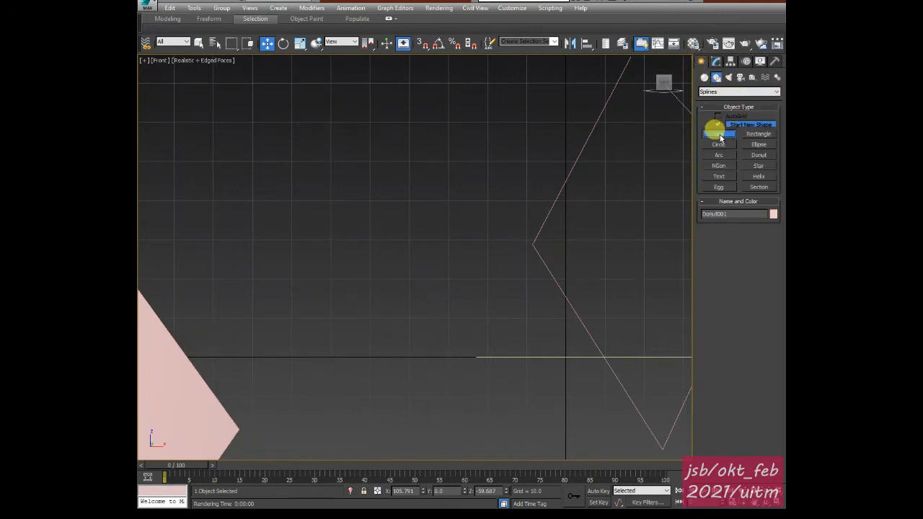
click(358, 132)
drag(299, 267, 315, 298)
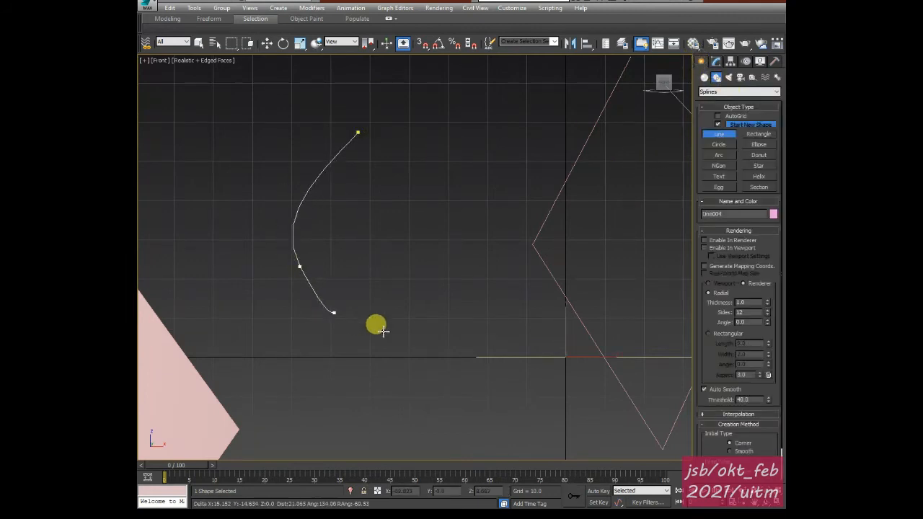
click(414, 335)
drag(504, 247, 519, 180)
drag(417, 140, 354, 123)
click(358, 133)
click(445, 285)
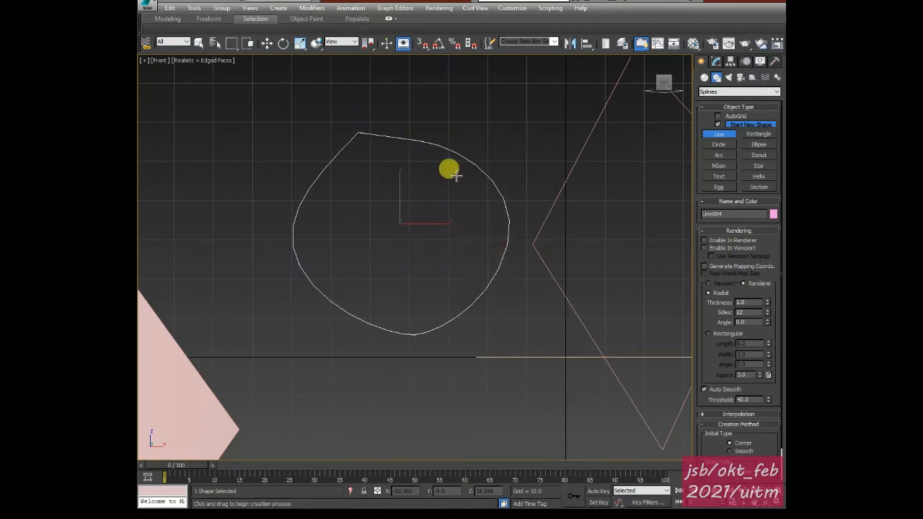
Enter Vertex editing on the closed rounded line and use Refine to insert eight extra vertices around its outline
click(716, 62)
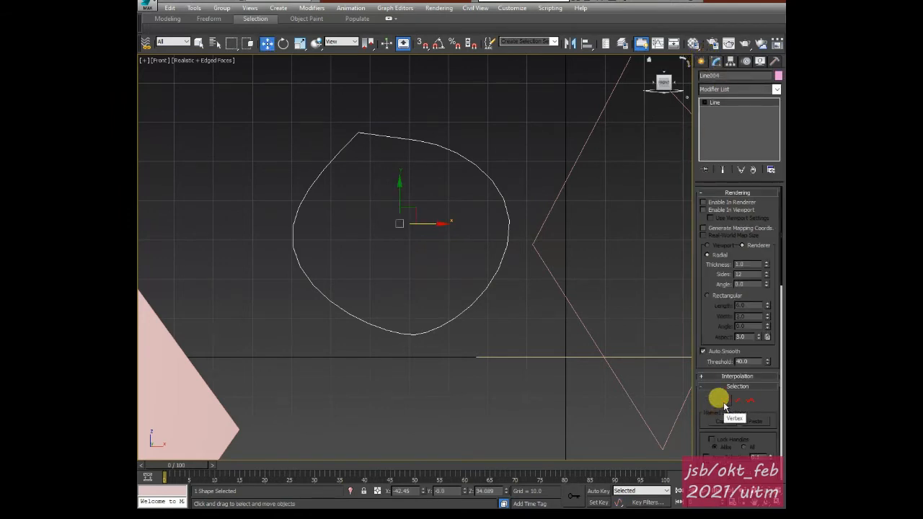
click(725, 402)
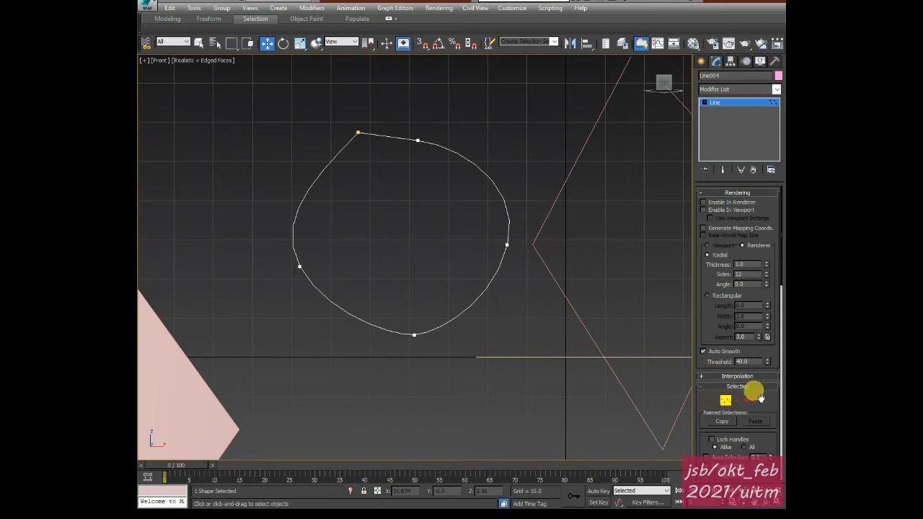
scroll(766, 399, down, 7)
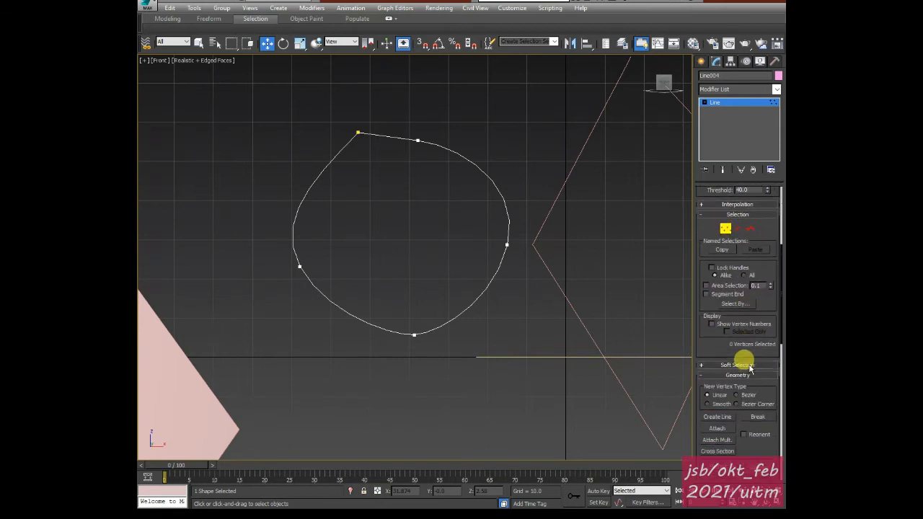
scroll(748, 371, down, 2)
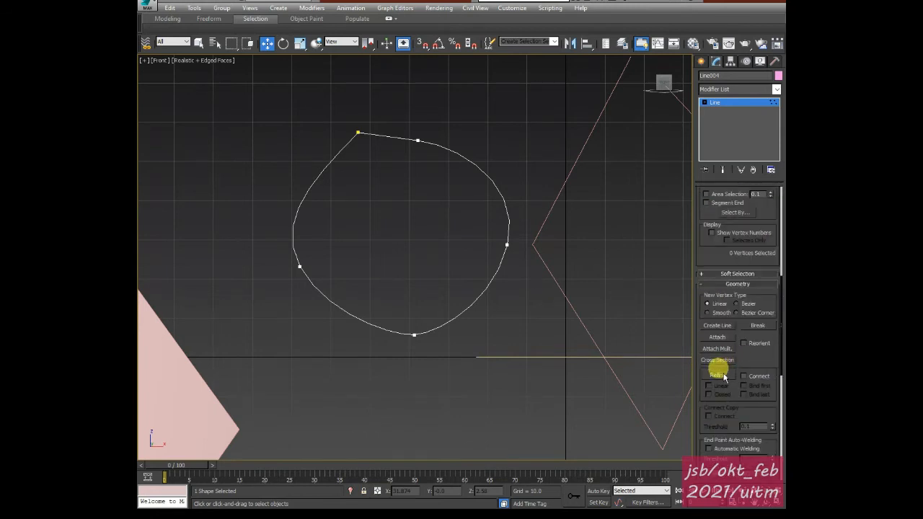
click(722, 376)
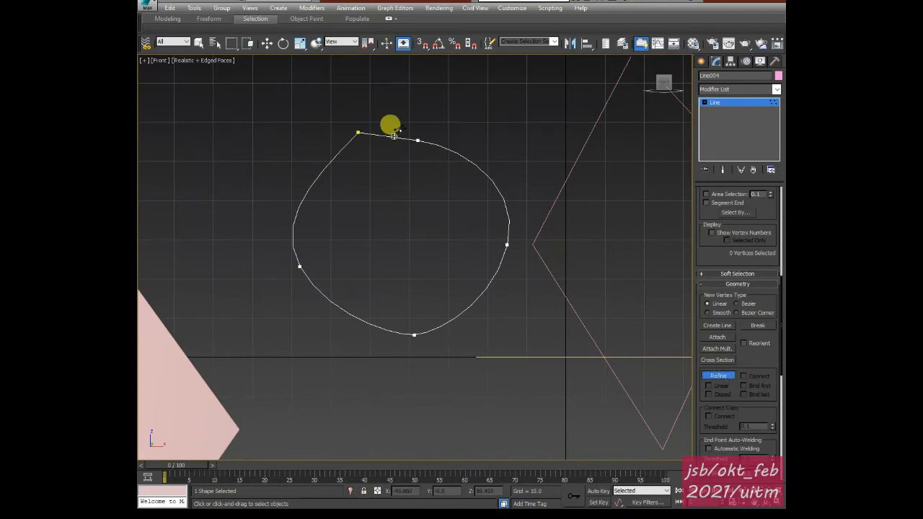
click(393, 135)
click(483, 172)
click(494, 277)
click(472, 304)
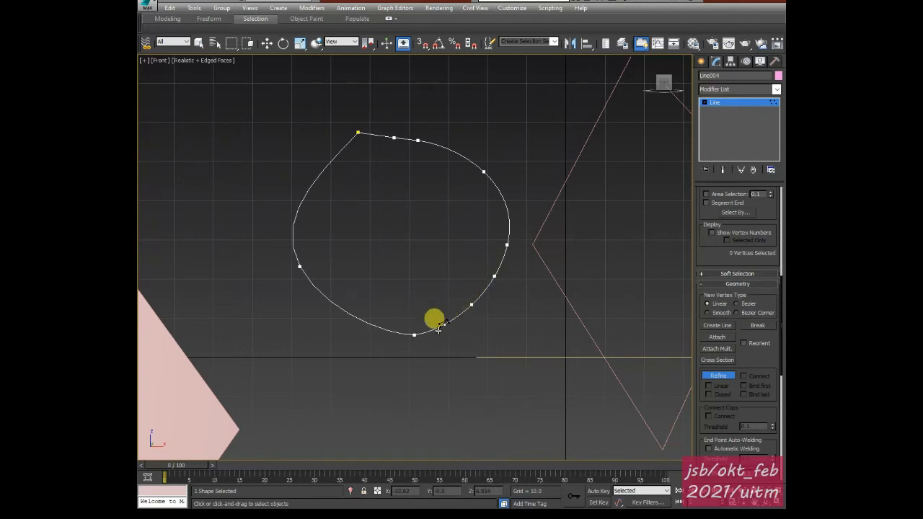
click(440, 326)
click(352, 314)
click(298, 210)
click(323, 168)
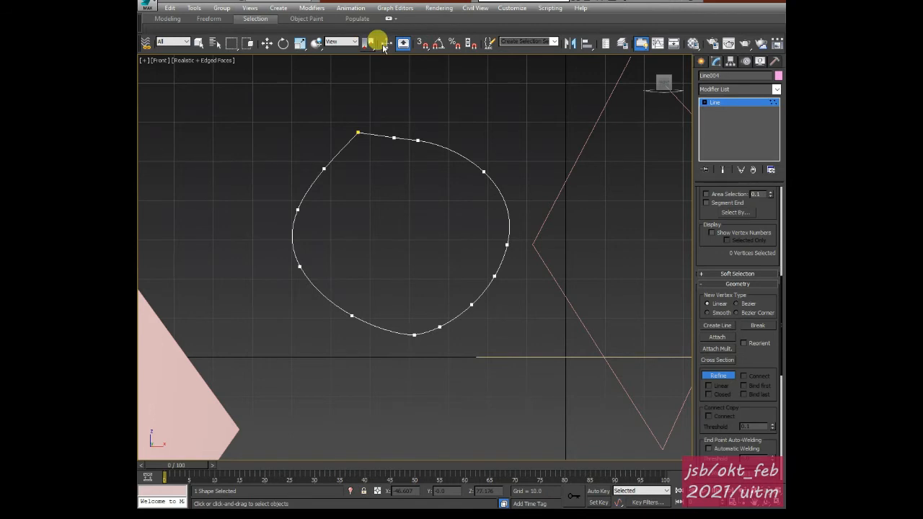
Move the new vertex near the line's peak slightly upward, and shift the neighbouring vertex horizontally toward the open diamond
click(266, 43)
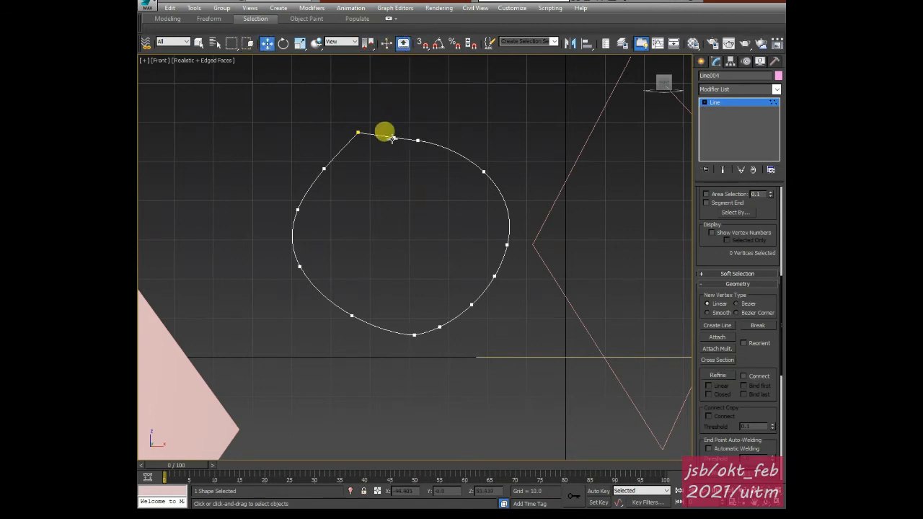
drag(393, 137, 394, 131)
click(418, 140)
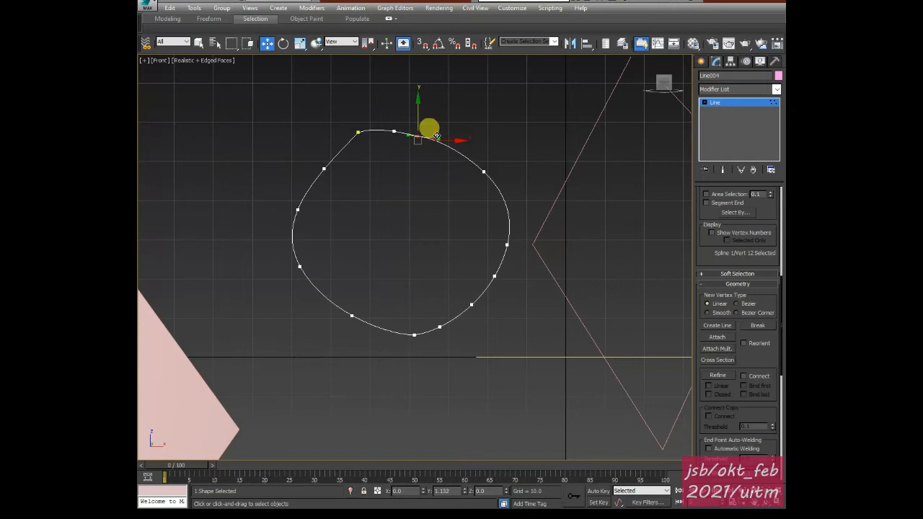
drag(454, 135, 472, 135)
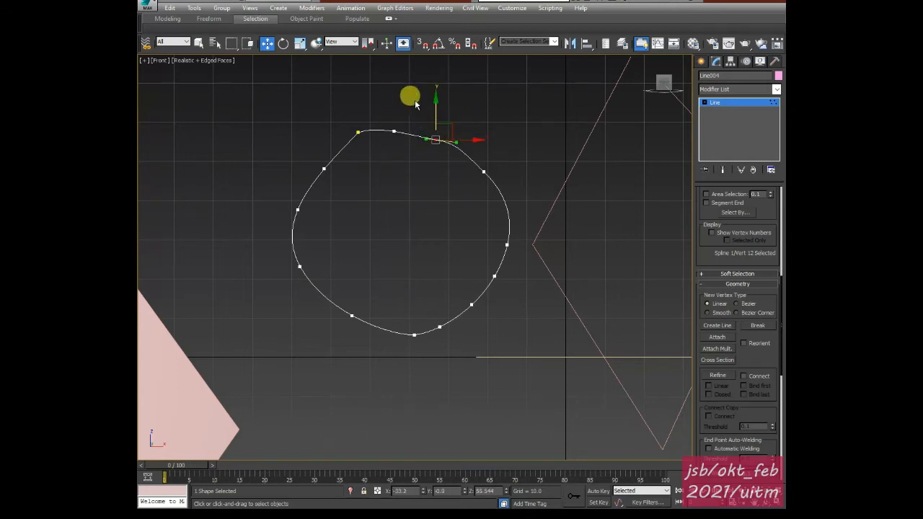
click(352, 93)
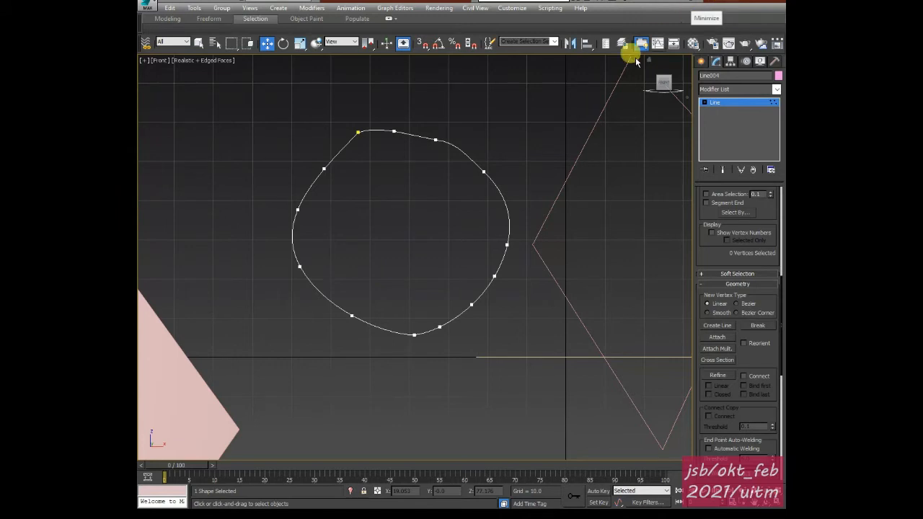
Switch to Illustrator and move the orange diamond with its yellow circle beside the gradient box of the SELLIC logo
click(690, 3)
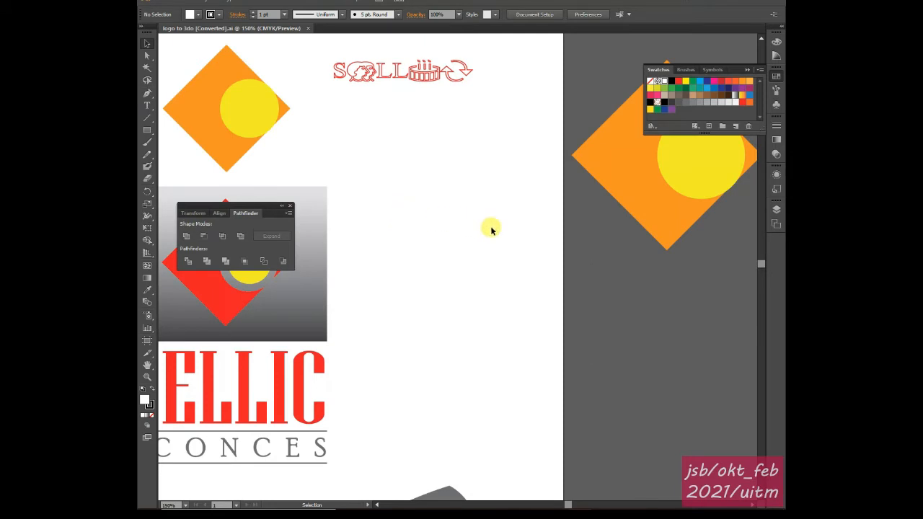
drag(453, 236, 607, 187)
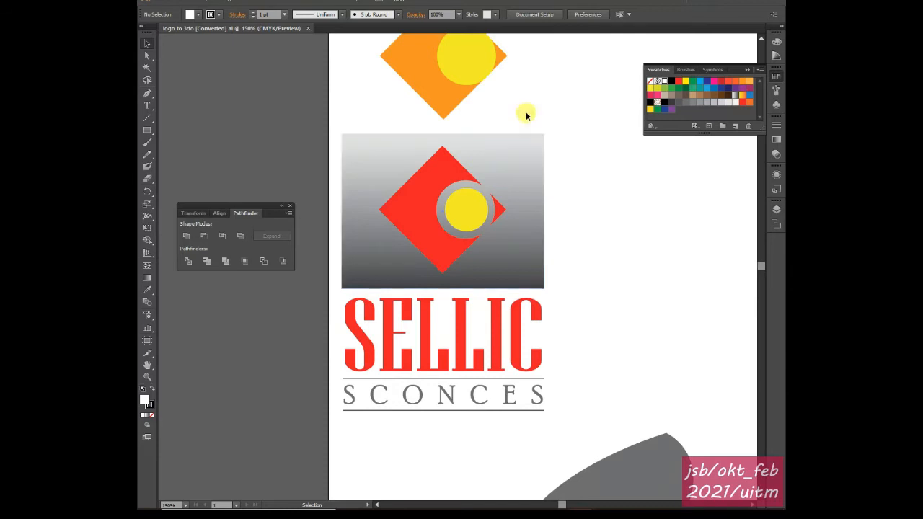
drag(518, 96, 523, 141)
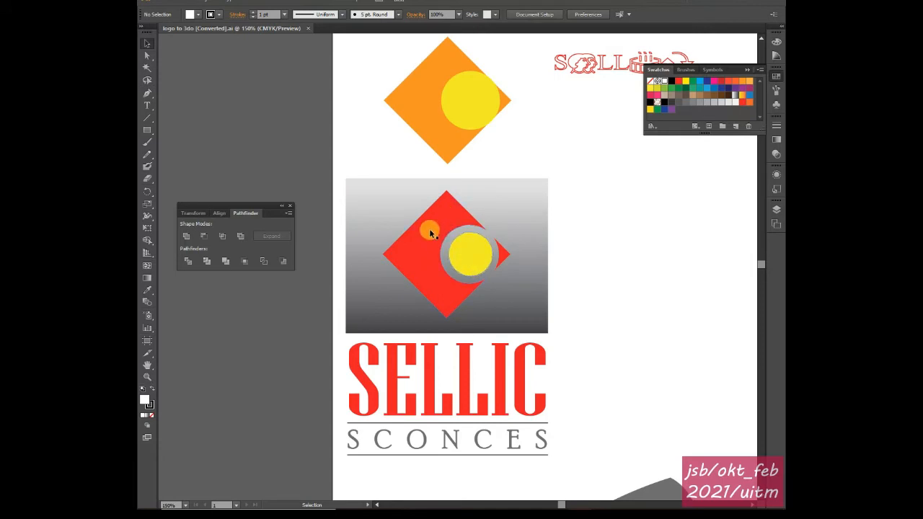
drag(587, 241, 499, 228)
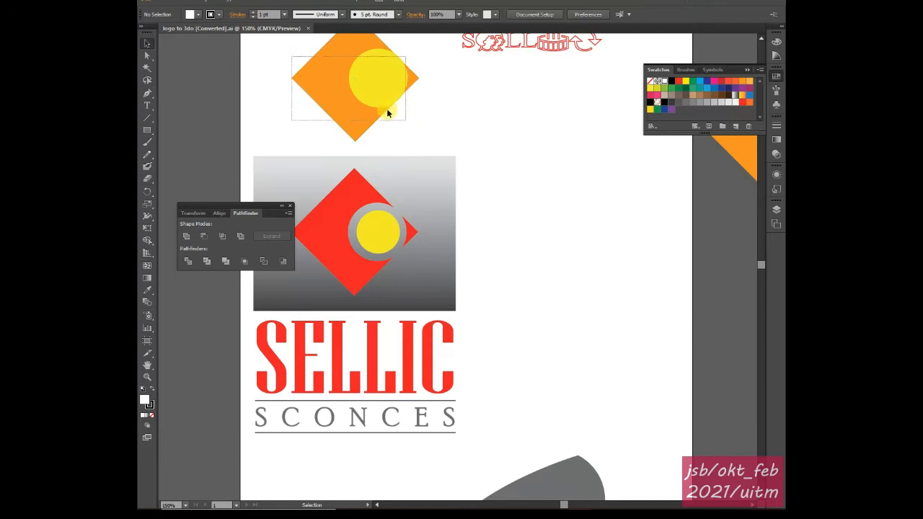
click(374, 92)
drag(373, 96, 557, 245)
drag(561, 175, 561, 173)
click(561, 170)
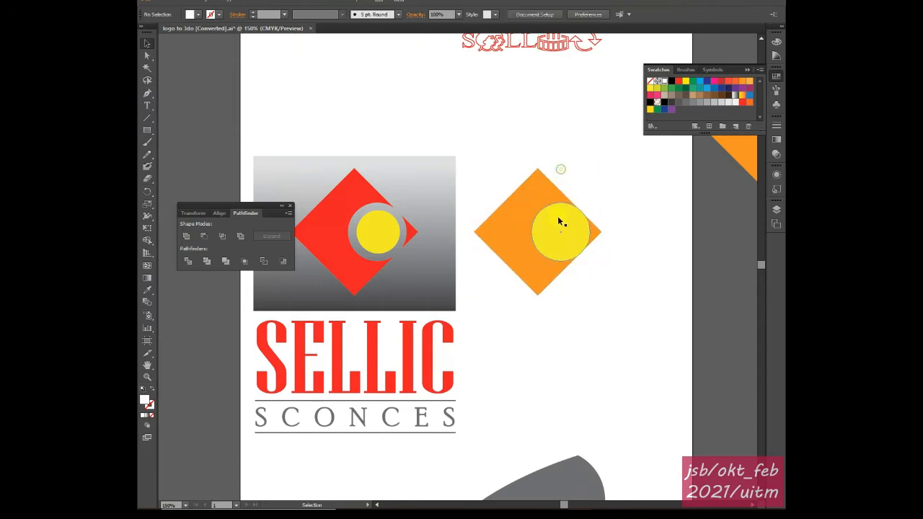
Make a smaller concentric copy of the yellow circle on the orange diamond by scaling it about its centre
click(550, 249)
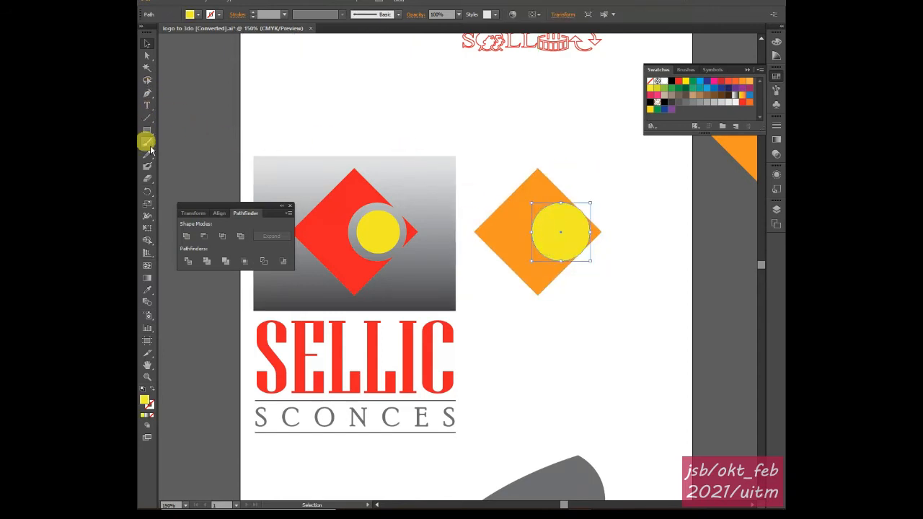
click(147, 204)
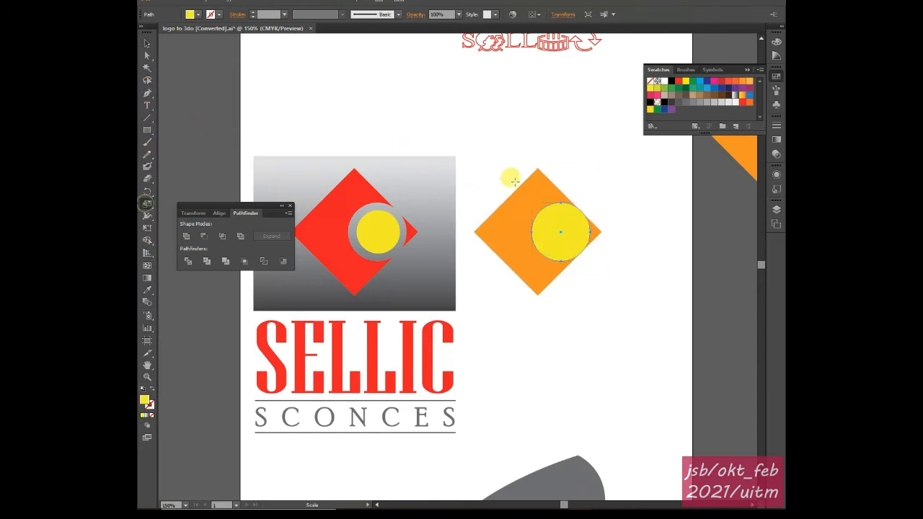
drag(499, 176, 510, 180)
click(147, 43)
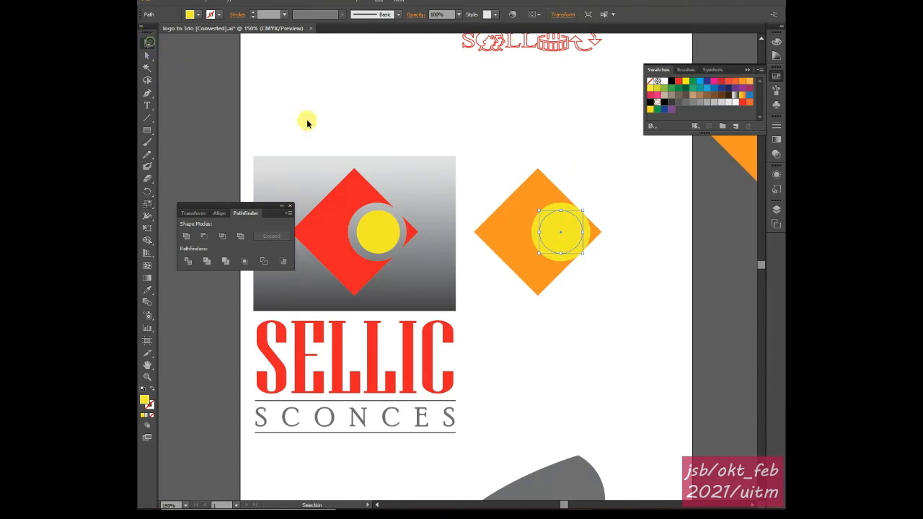
click(615, 182)
Fill the larger circle on the orange diamond with the very light grey swatch
click(562, 206)
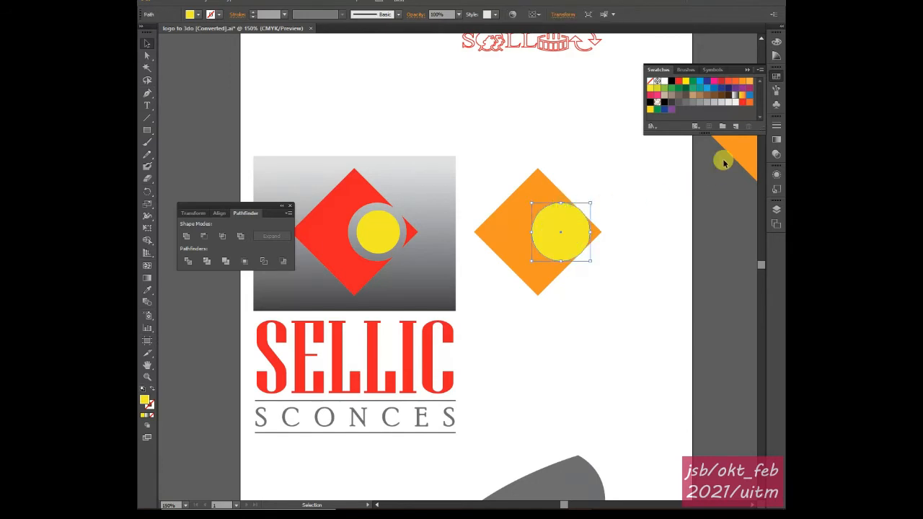
click(735, 102)
click(609, 144)
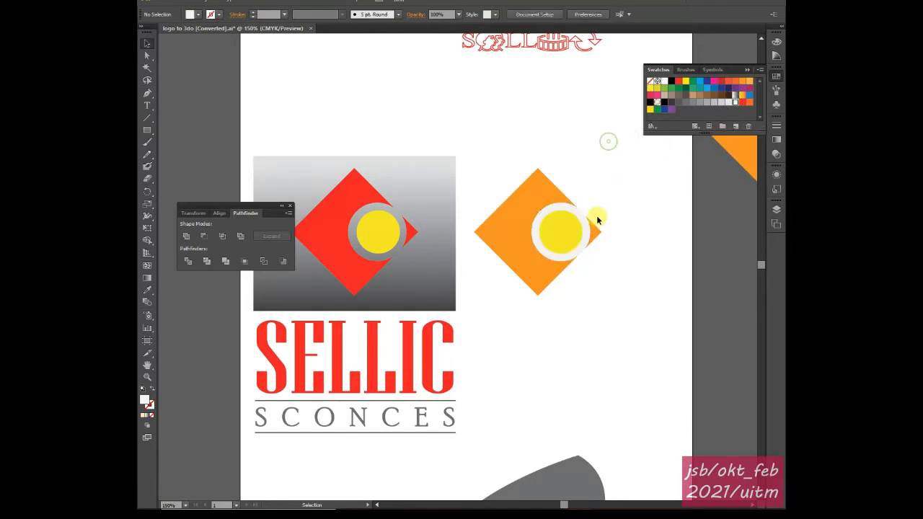
Place a copy of the logo's gradient rectangle behind the orange diamond as a comparison, and delete that copy
alt+drag(418, 201, 631, 220)
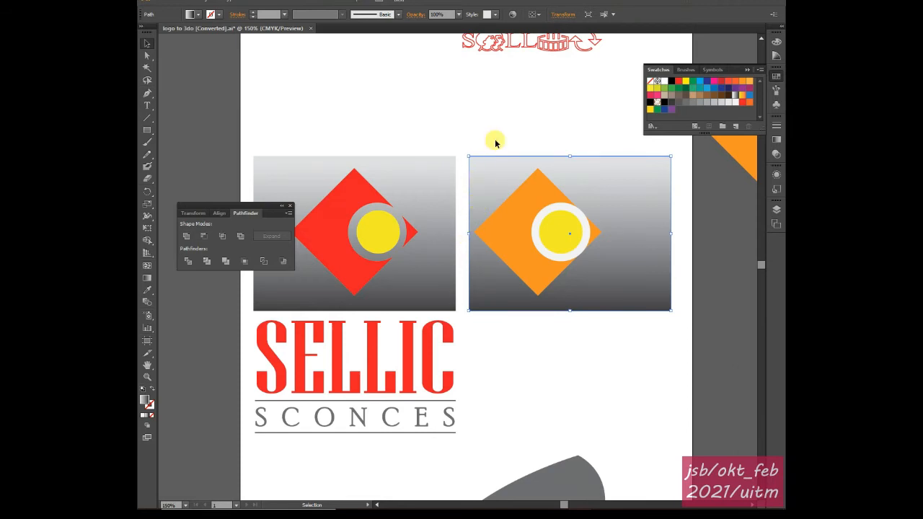
click(516, 124)
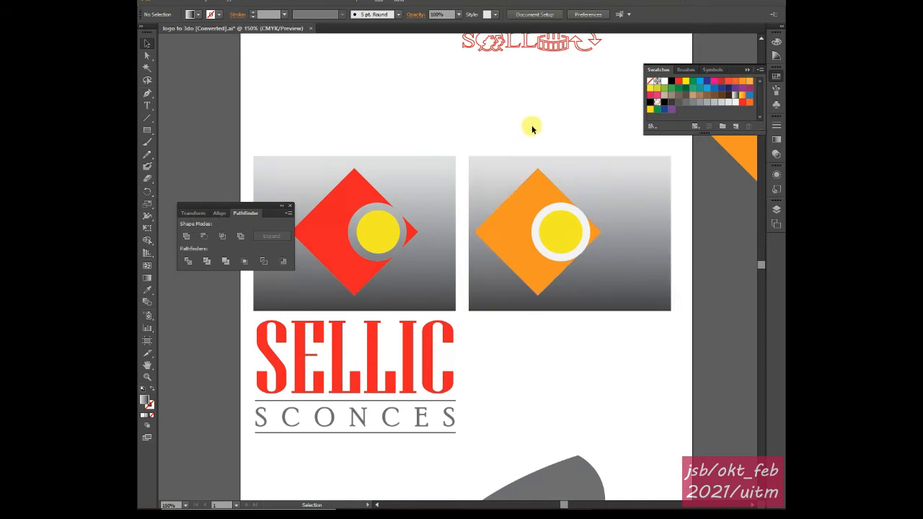
click(586, 190)
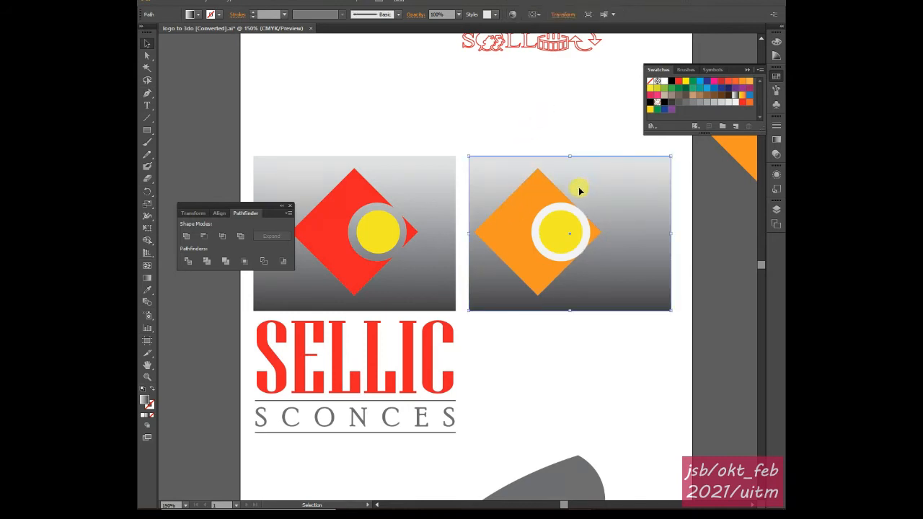
key(Delete)
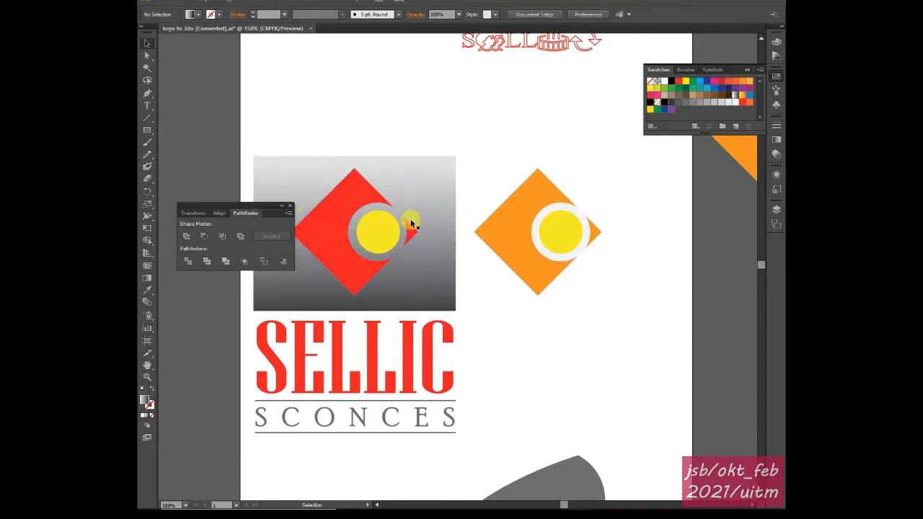
Select the orange diamond together with the larger pale circle and split them with Pathfinder Divide
click(521, 208)
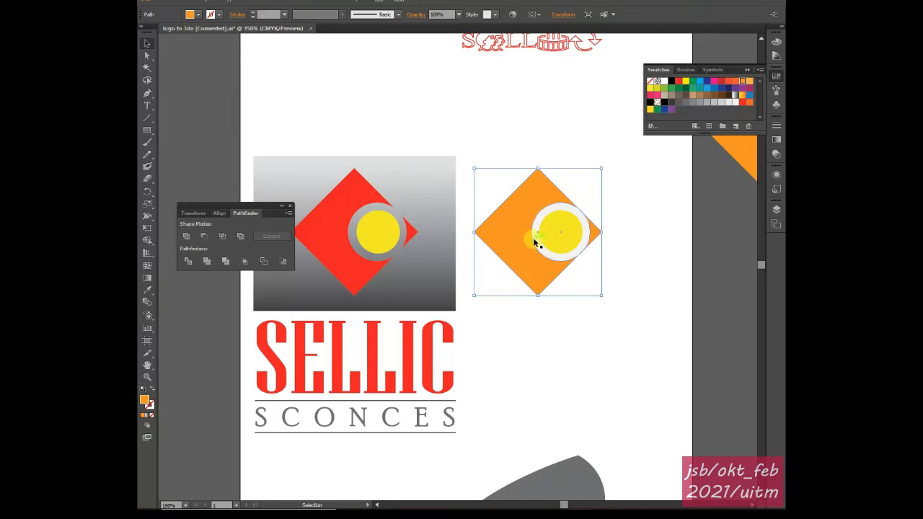
shift+click(538, 246)
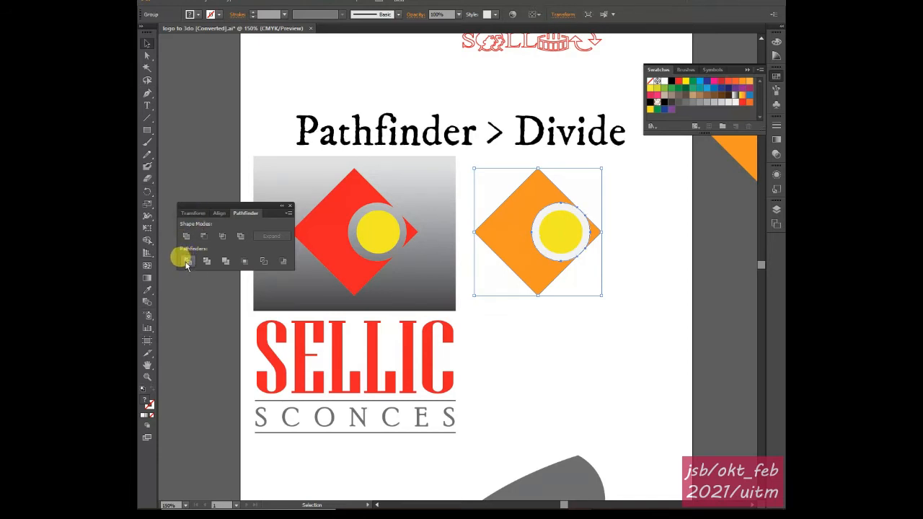
click(147, 54)
click(188, 68)
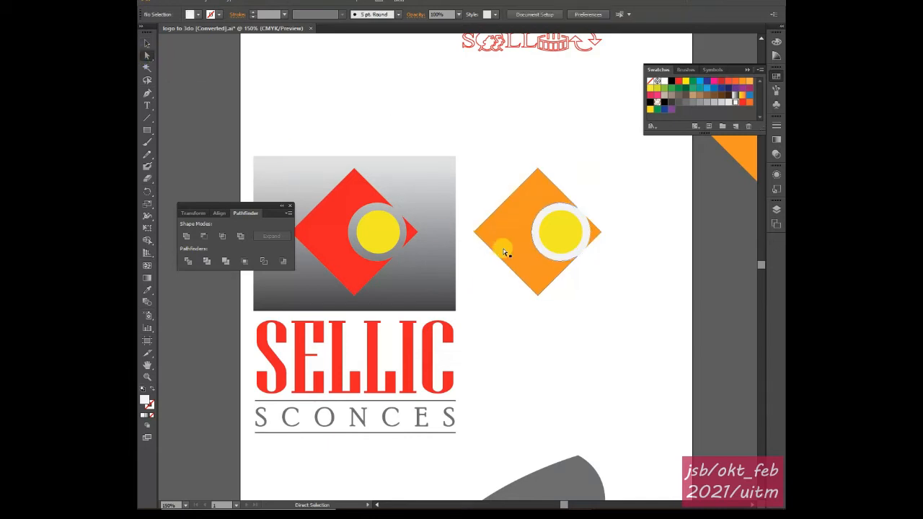
Delete the pale circle pieces from the divided shape and check the two remaining orange diamond parts individually
drag(535, 236, 510, 247)
click(595, 234)
click(524, 200)
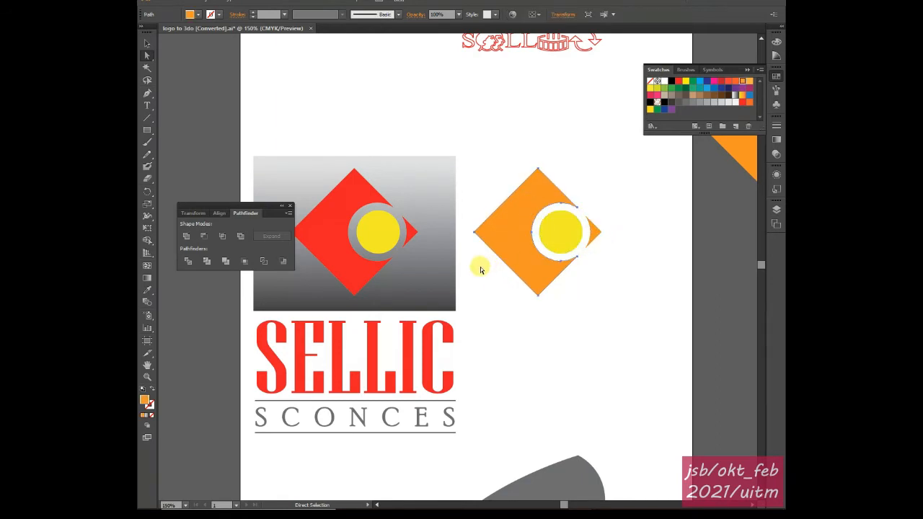
click(593, 233)
click(489, 169)
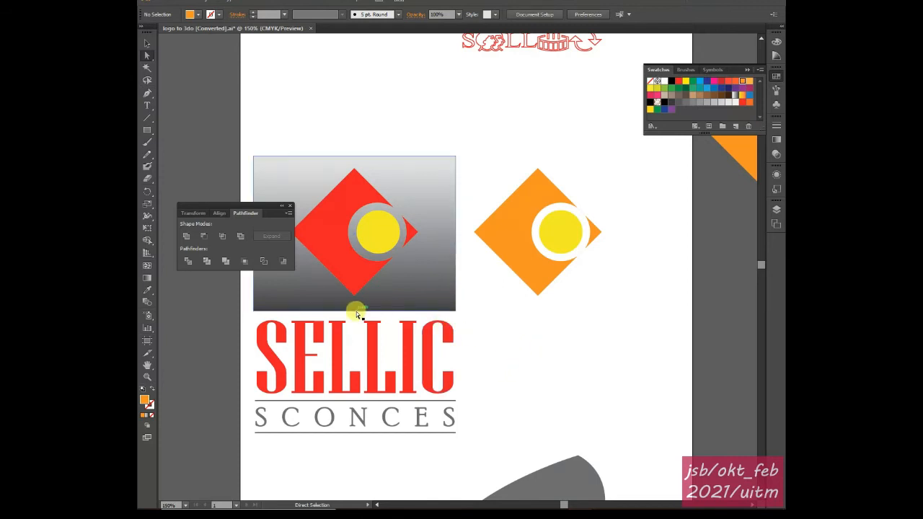
Draw a thin, wide orange rectangle beyond the finished diamond, across the artboard edge, and duplicate it straight below
drag(625, 344, 445, 308)
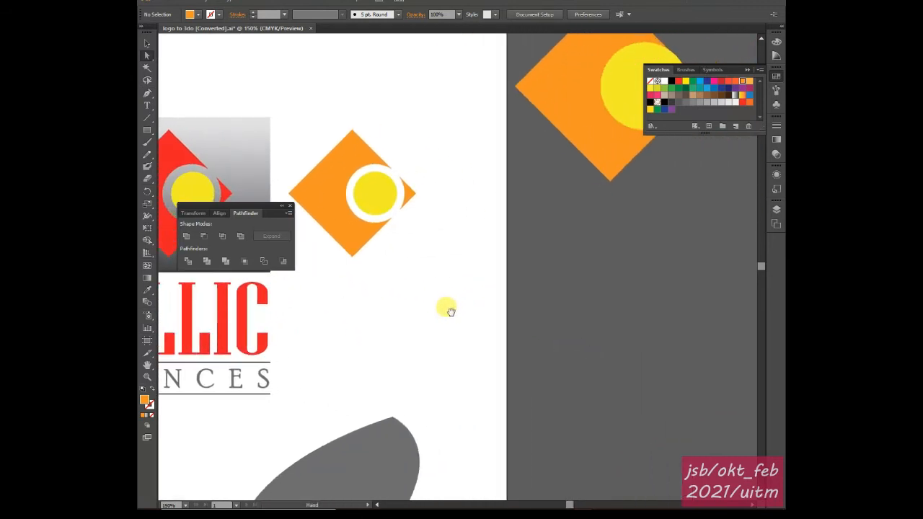
click(147, 131)
drag(460, 246, 589, 257)
click(147, 43)
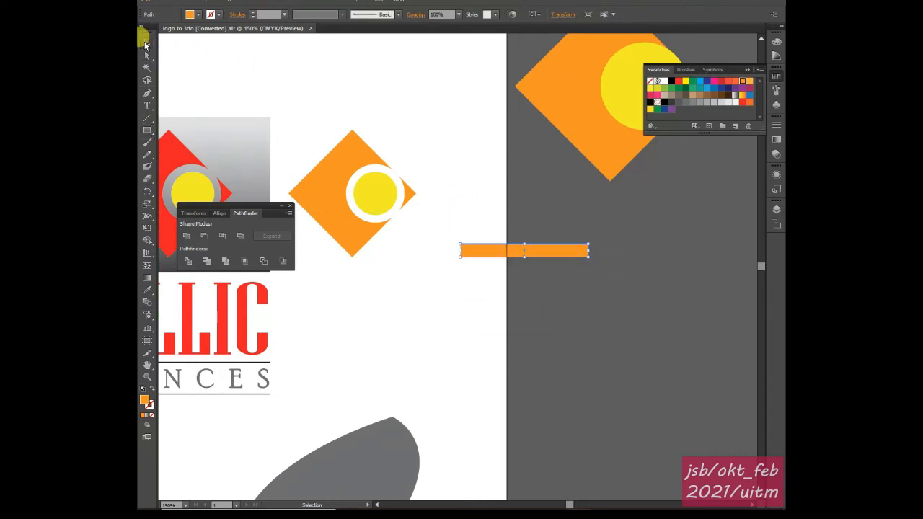
alt+shift+drag(559, 251, 554, 272)
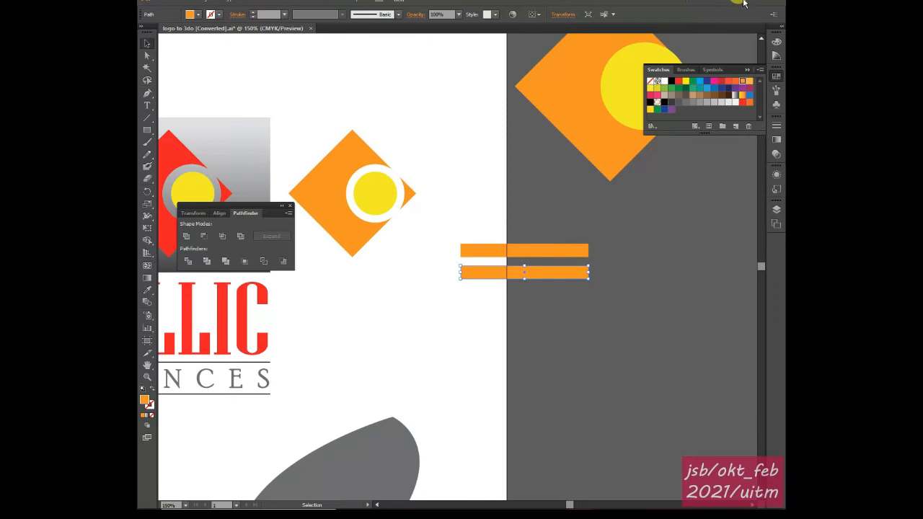
click(744, 4)
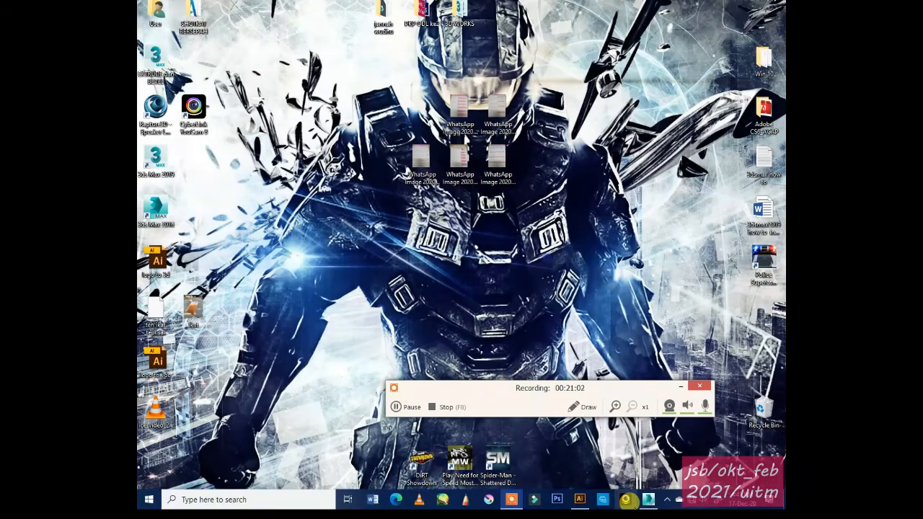
click(578, 499)
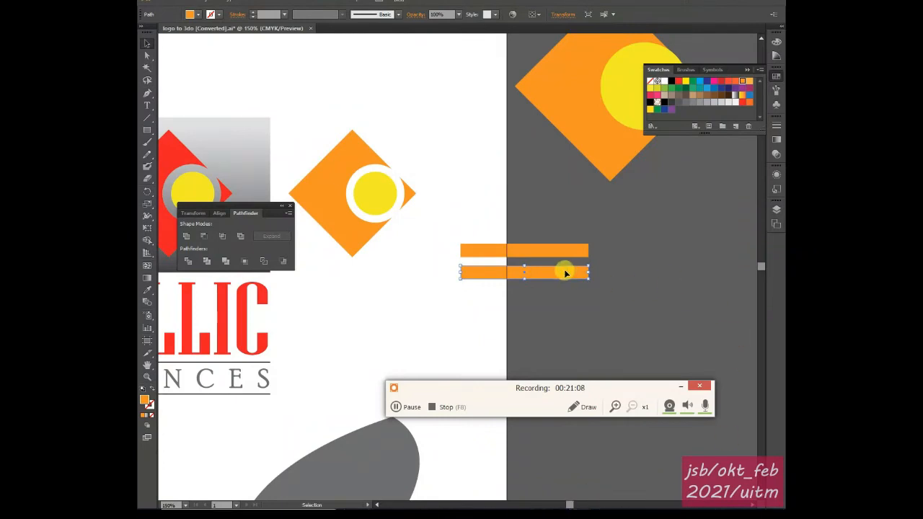
Repeat the downward duplication of the thin orange rectangle three more times to form five evenly spaced bars, and select them all
key(ctrl+d)
key(ctrl+d)
key(ctrl+d)
drag(454, 231, 594, 368)
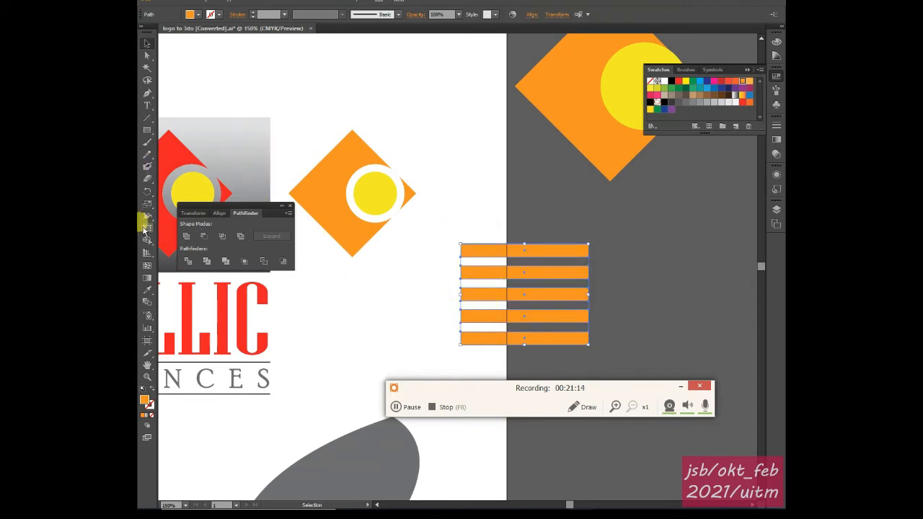
Draw a tall rectangle covering all but the right ends of the five bars, fill it red, and send it to the back
click(147, 130)
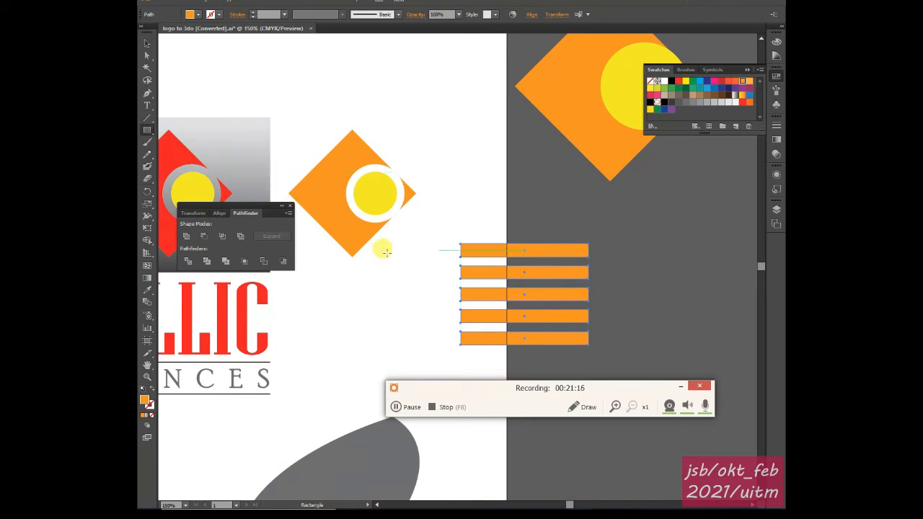
drag(438, 225, 563, 362)
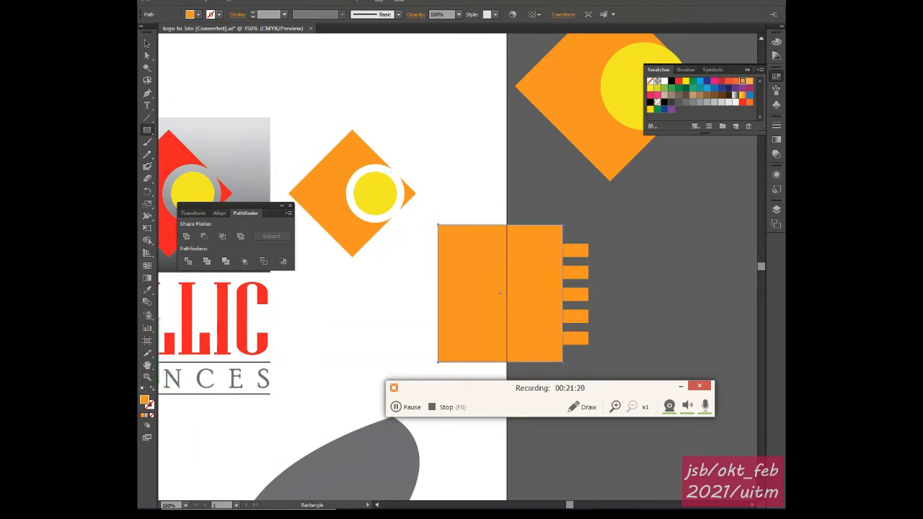
click(742, 101)
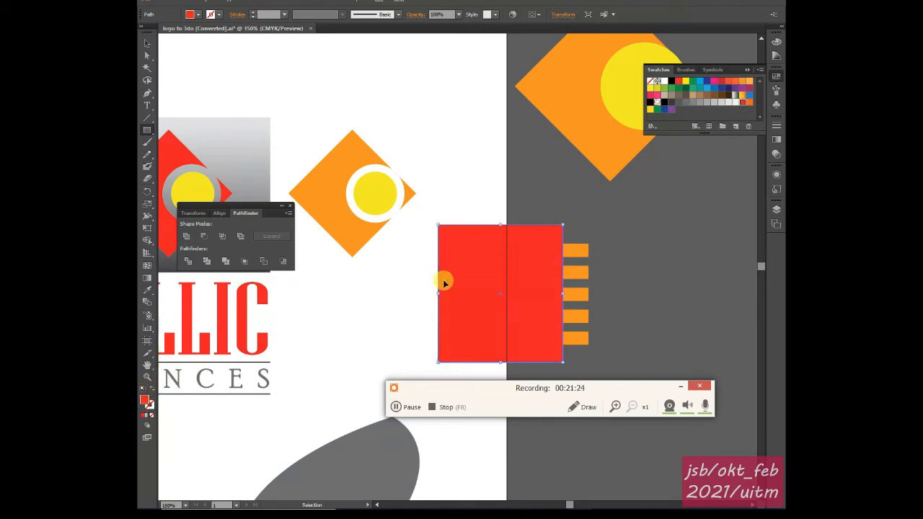
key(ctrl+shift+bracketleft)
Select the five orange bars together, recolor them very light grey, and deselect them
click(148, 44)
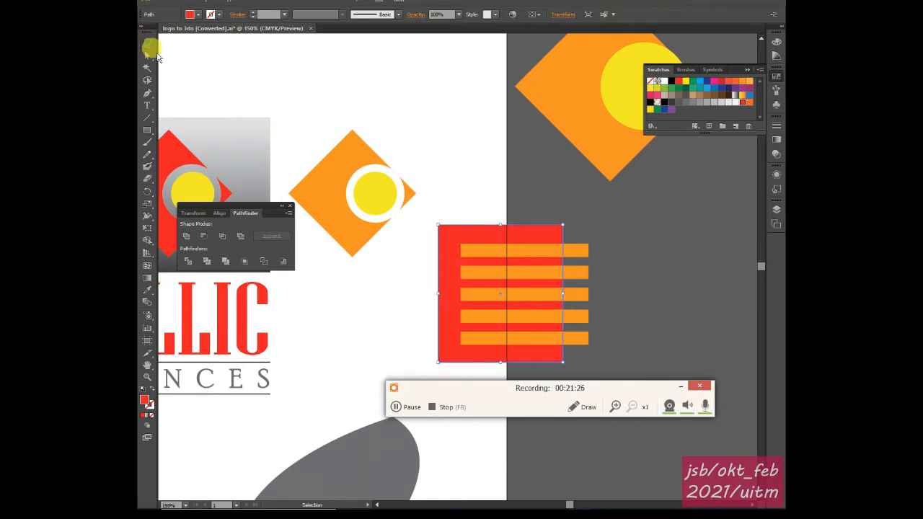
drag(581, 228, 583, 354)
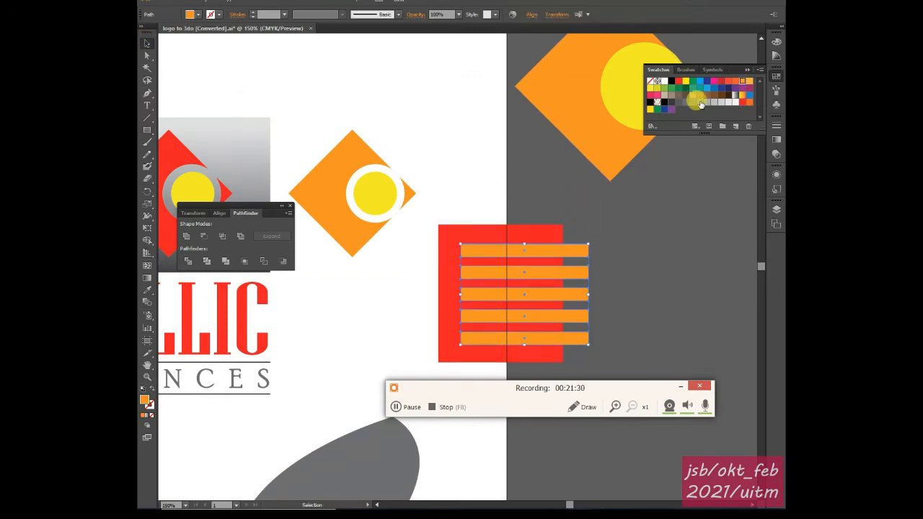
click(733, 103)
click(491, 172)
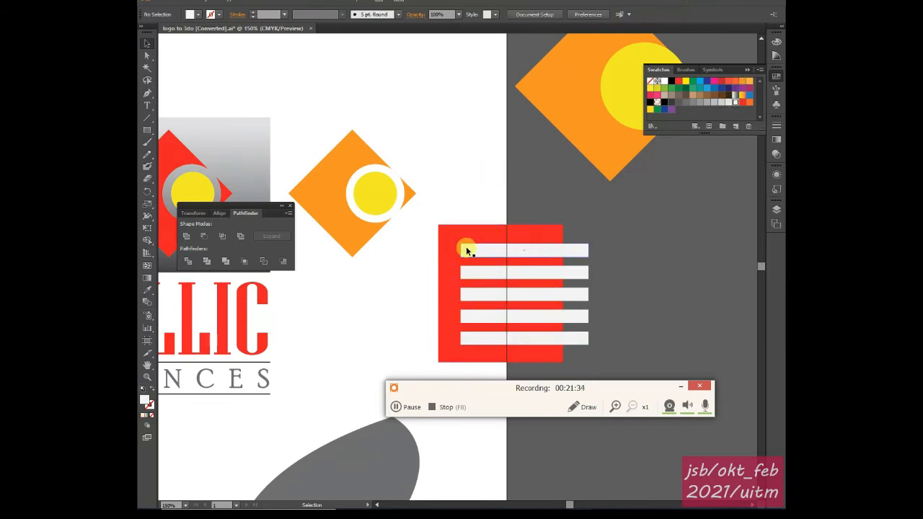
Divide the red rectangle and five white bars with Pathfinder, and delete the bar ends projecting past the rectangle's right edge
drag(432, 214, 607, 369)
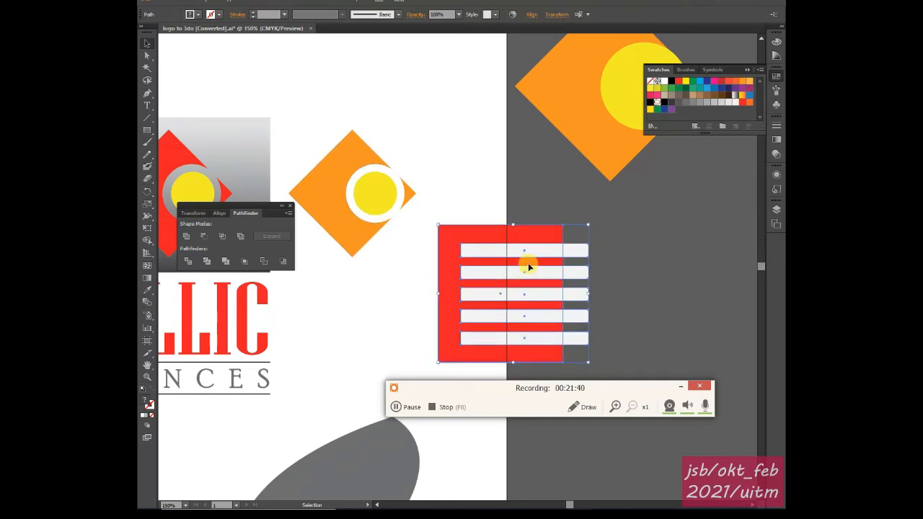
click(188, 261)
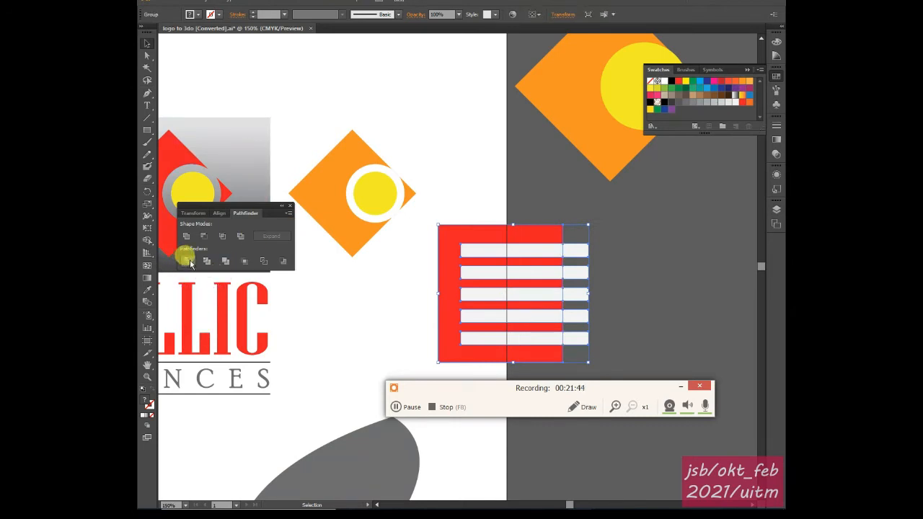
click(147, 56)
drag(577, 223, 598, 357)
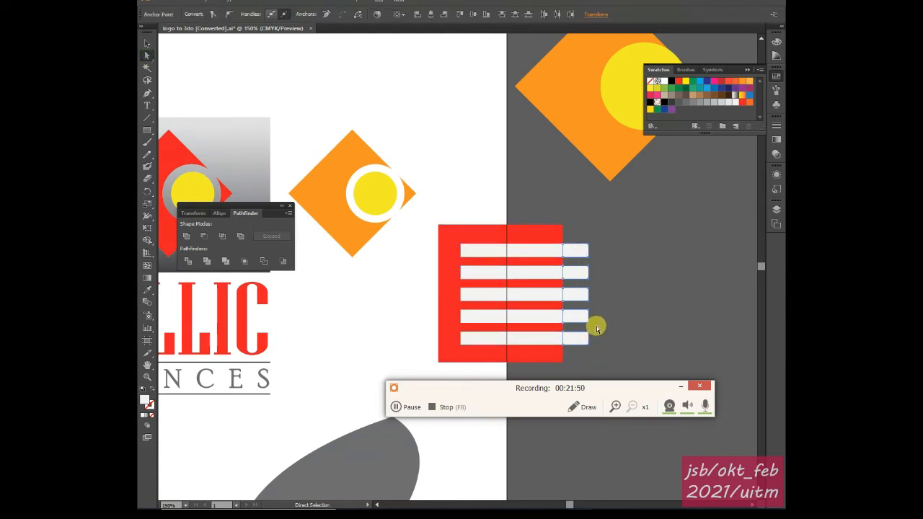
key(Delete)
Delete the five white bar pieces inside the red rectangle to leave open slots
click(531, 251)
shift+click(529, 274)
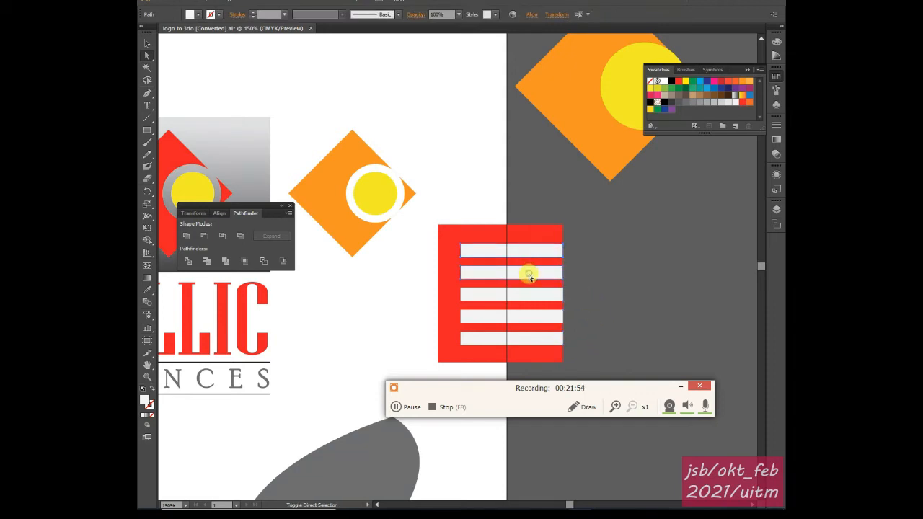
shift+click(528, 315)
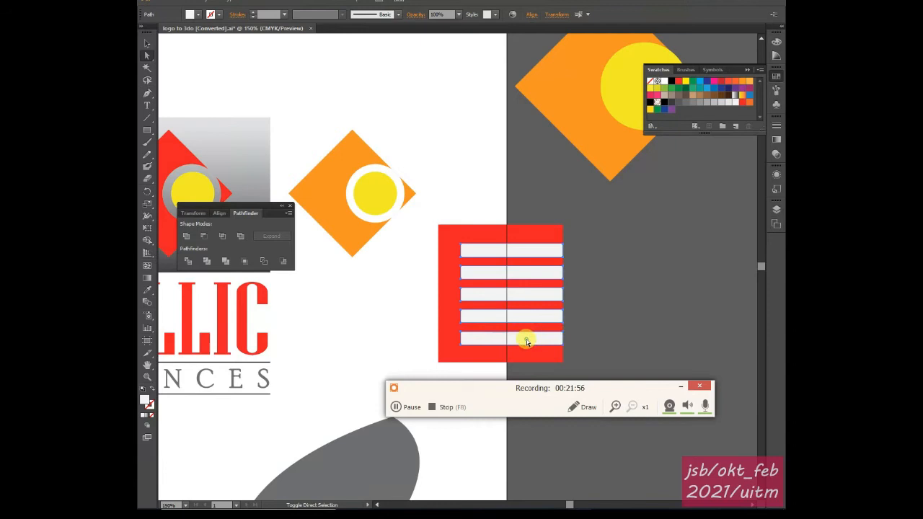
key(Delete)
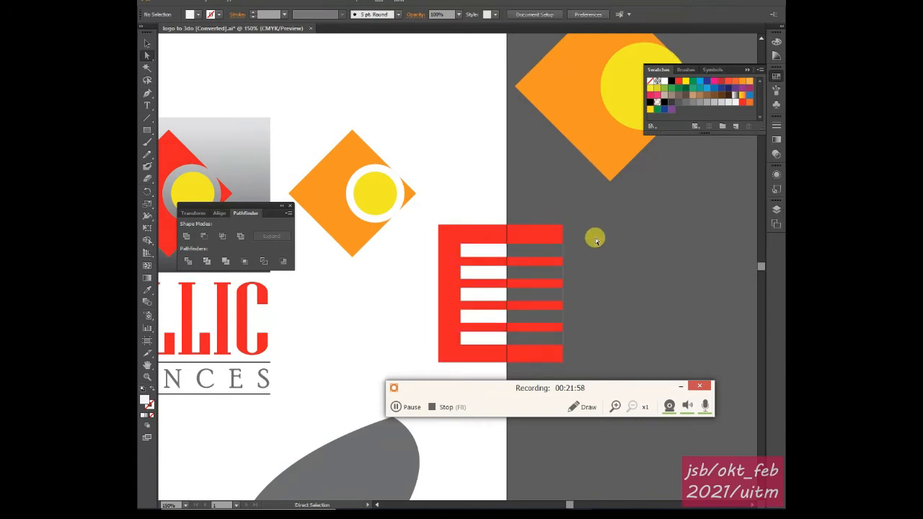
Remove the leftover path segments across the open ends of the slots on the red shape's right side
click(563, 255)
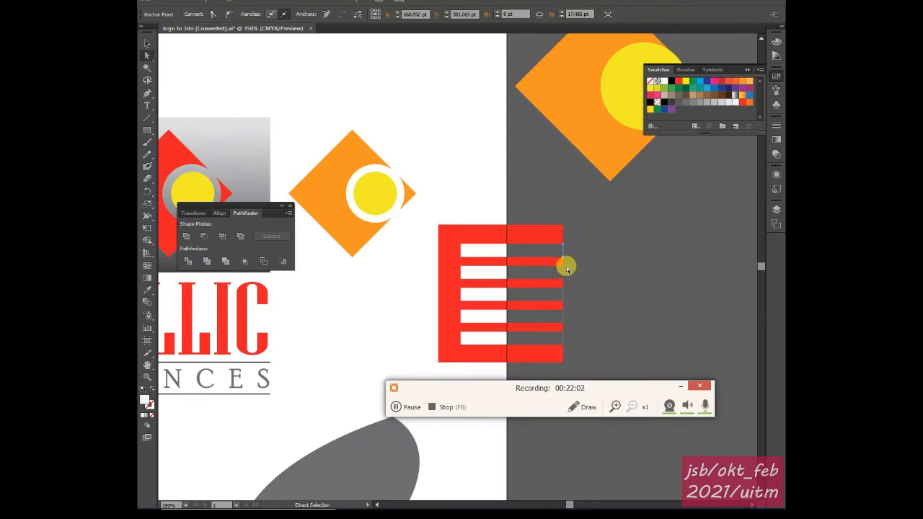
click(566, 268)
click(566, 275)
key(Delete)
key(Delete)
click(565, 294)
key(Delete)
key(Delete)
click(562, 326)
key(Delete)
Move the slotted red shape slightly up and to the right, and deselect it
click(462, 241)
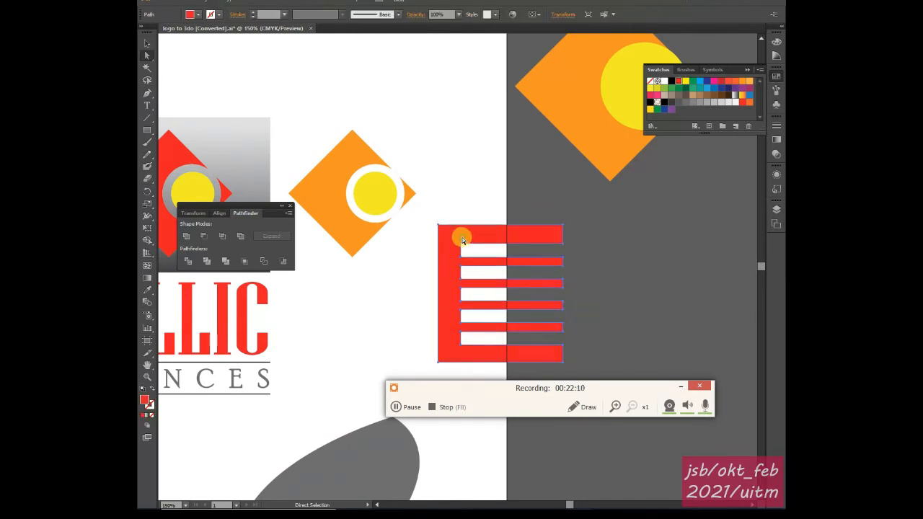
click(147, 45)
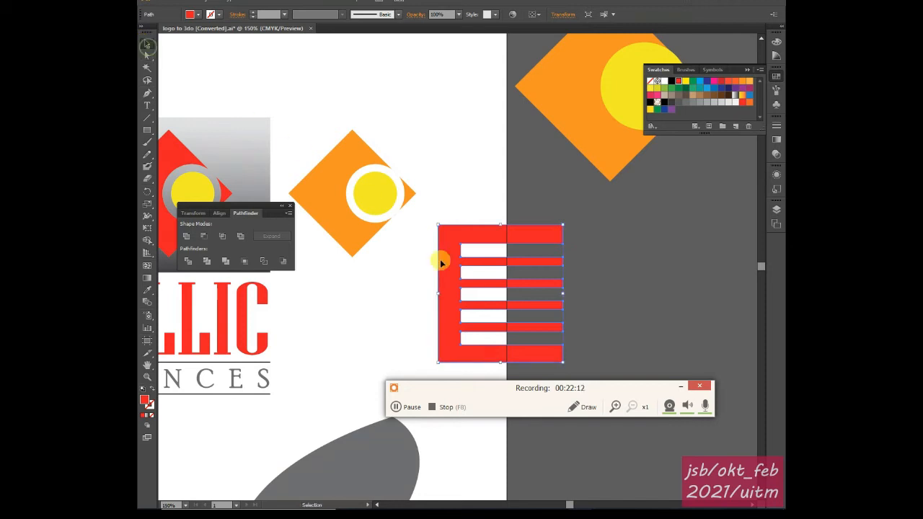
drag(466, 232, 500, 215)
click(623, 233)
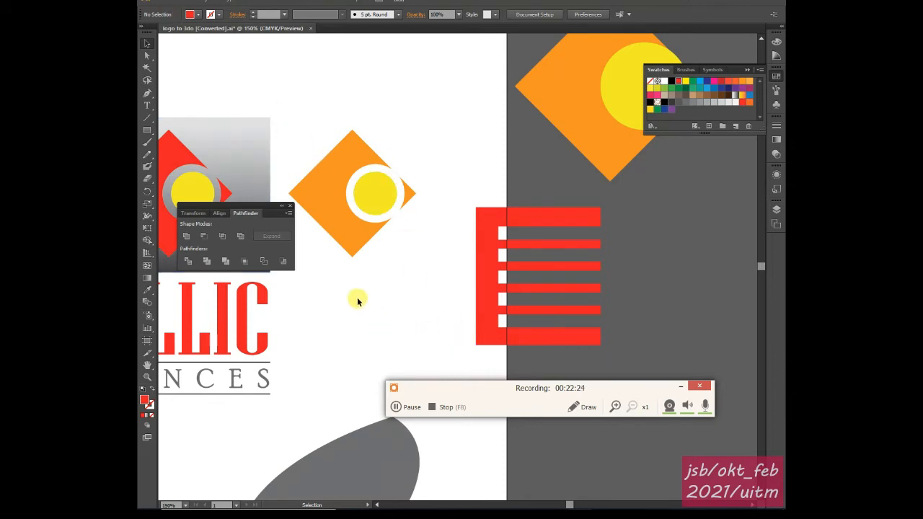
Switch to 3ds Max to view the closed line and extruded shapes in perspective, and return to Illustrator
drag(334, 329, 562, 239)
drag(504, 266, 452, 165)
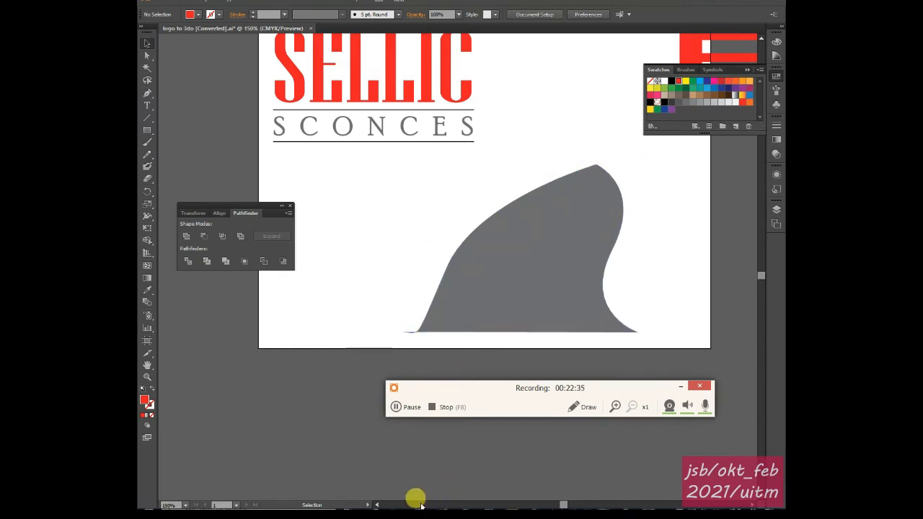
click(736, 2)
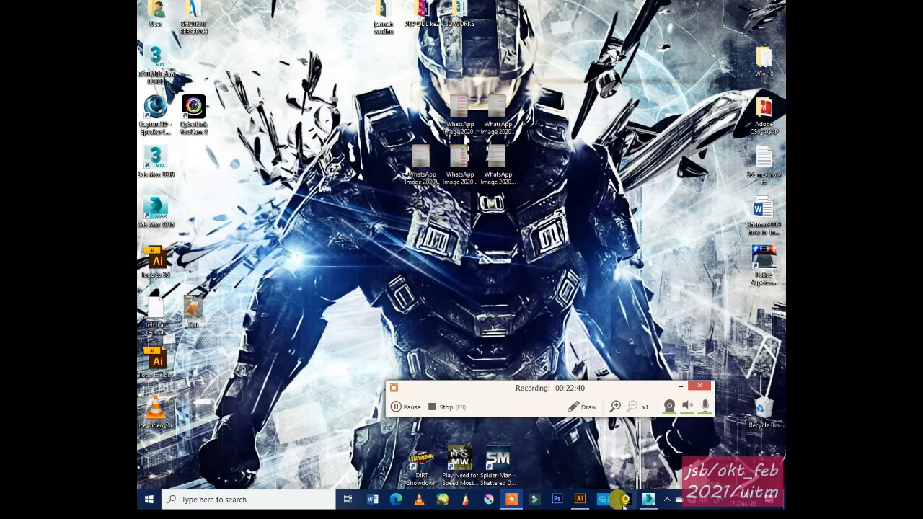
click(648, 499)
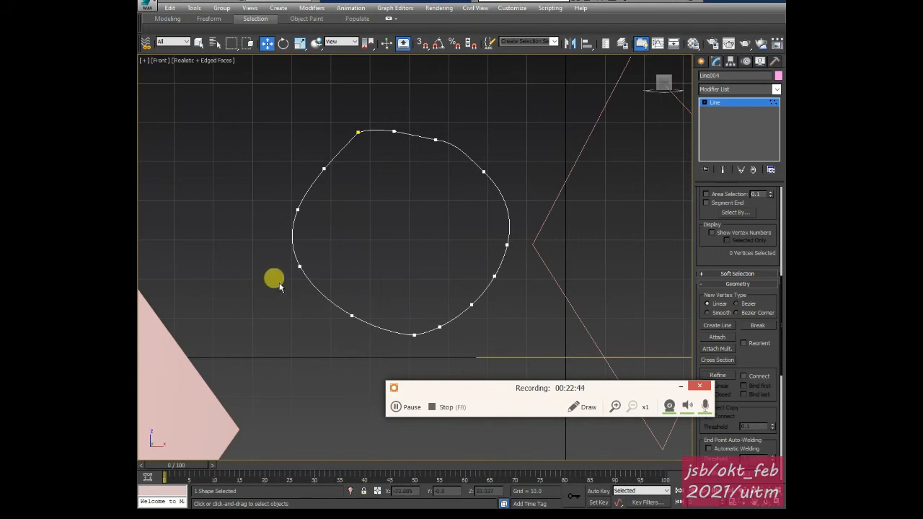
key(p)
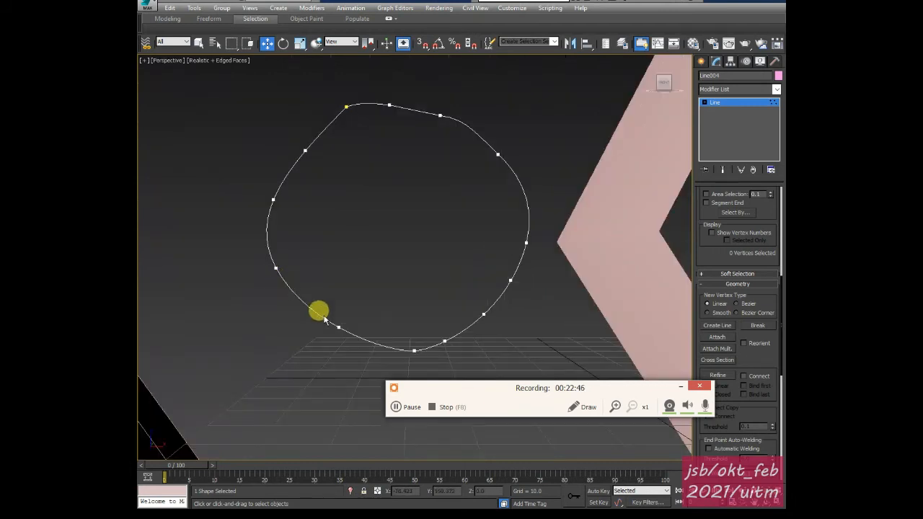
scroll(331, 316, down, 5)
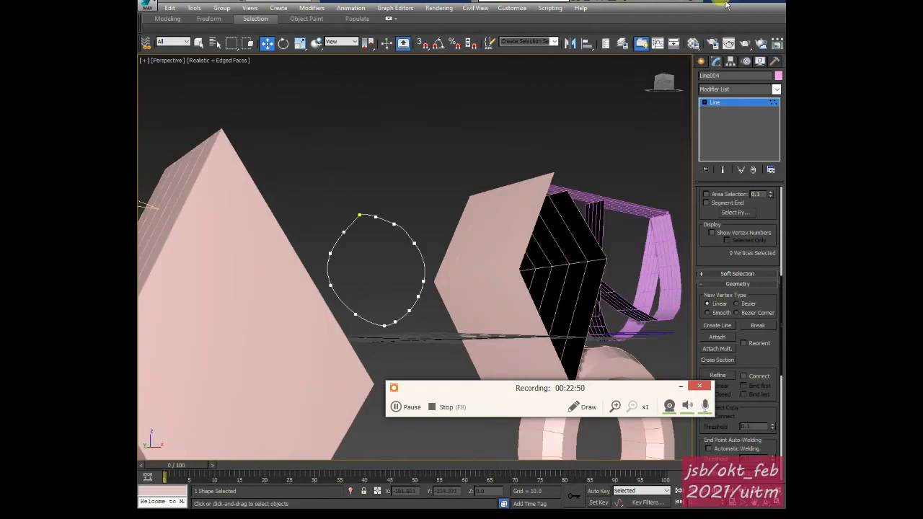
click(701, 3)
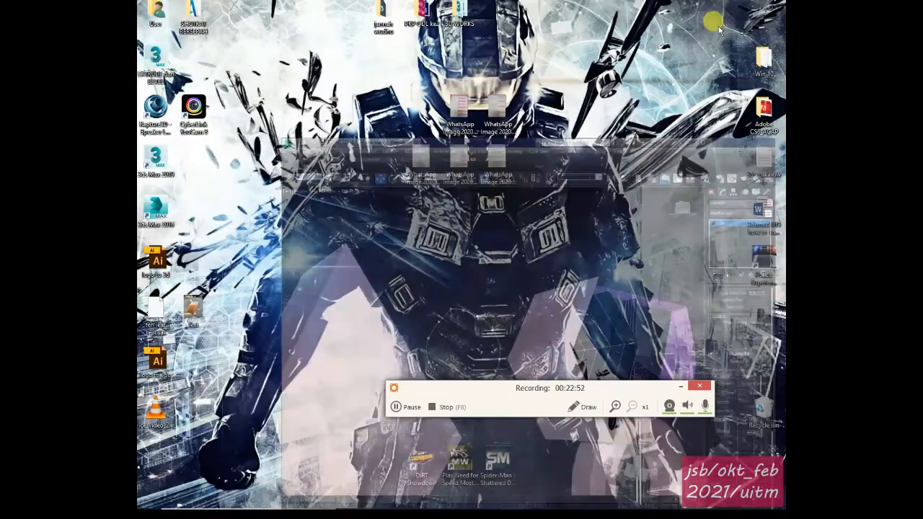
click(579, 497)
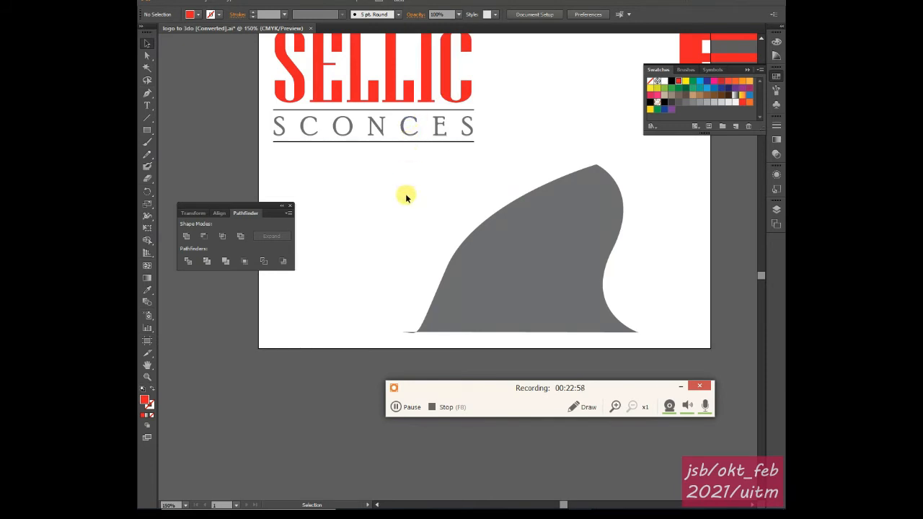
Examine the grey fin shape's outline up close, from its pointed tip down to the lower-left corner
scroll(393, 323, up, 1)
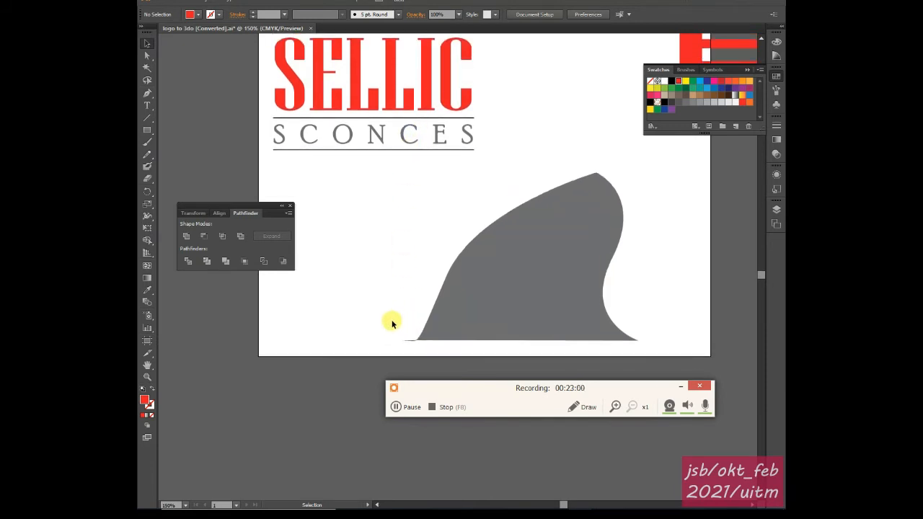
key(ctrl+plus)
key(ctrl+plus)
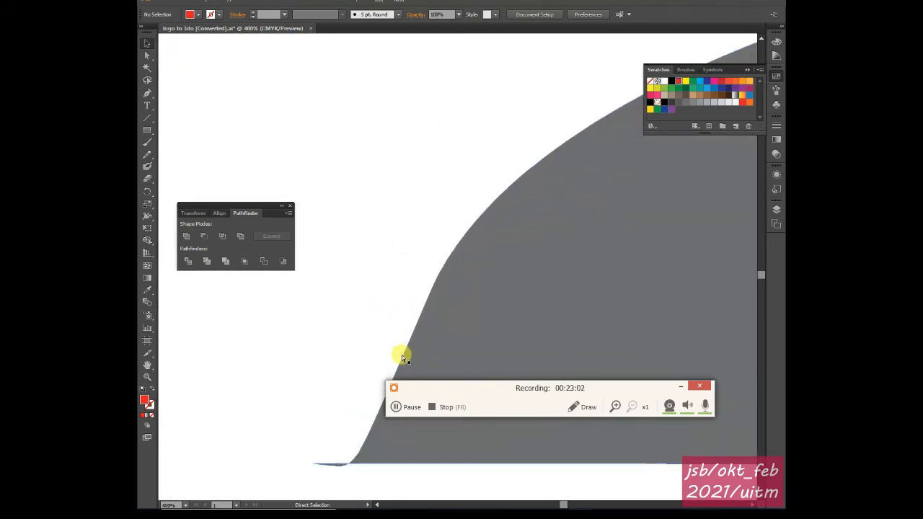
key(ctrl+plus)
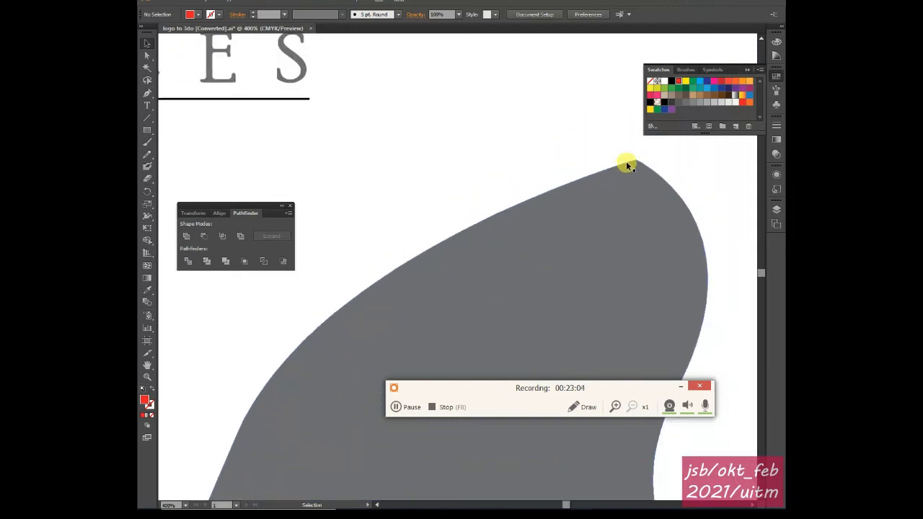
drag(625, 178, 588, 233)
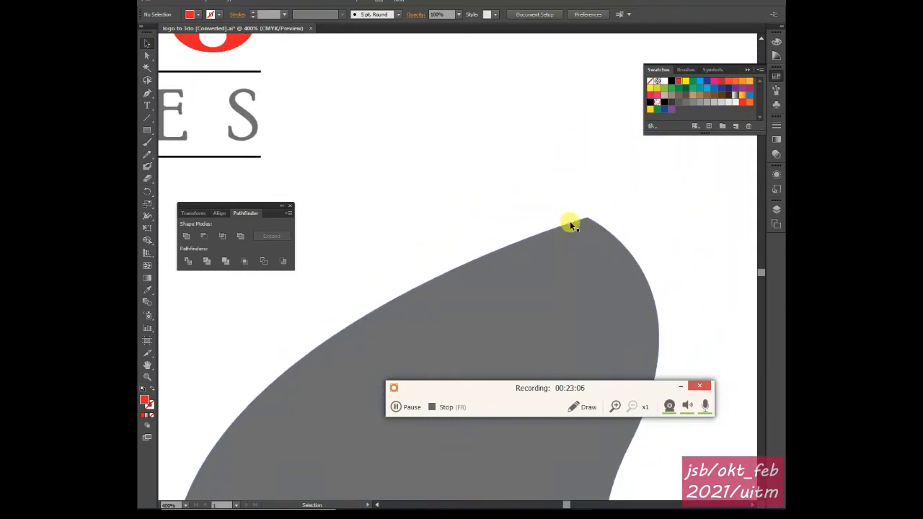
drag(619, 385, 372, 481)
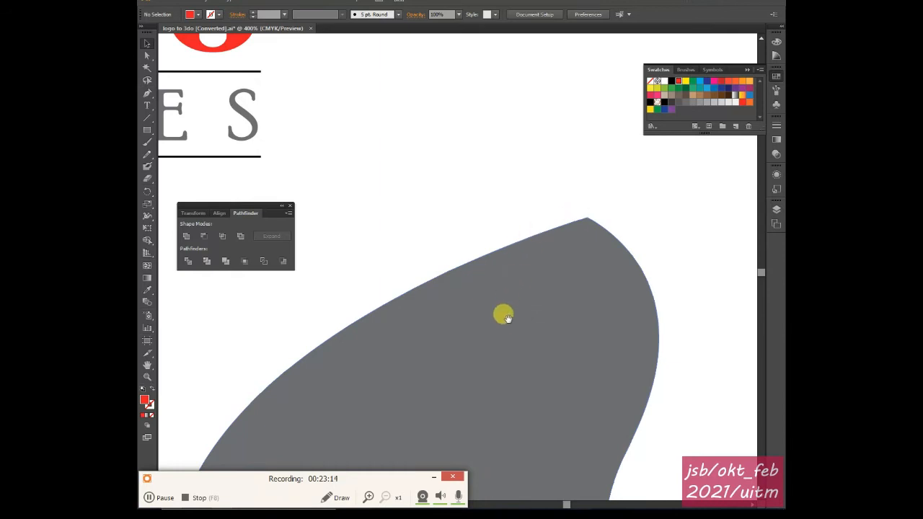
drag(488, 303, 601, 104)
drag(427, 334, 517, 235)
drag(405, 300, 466, 262)
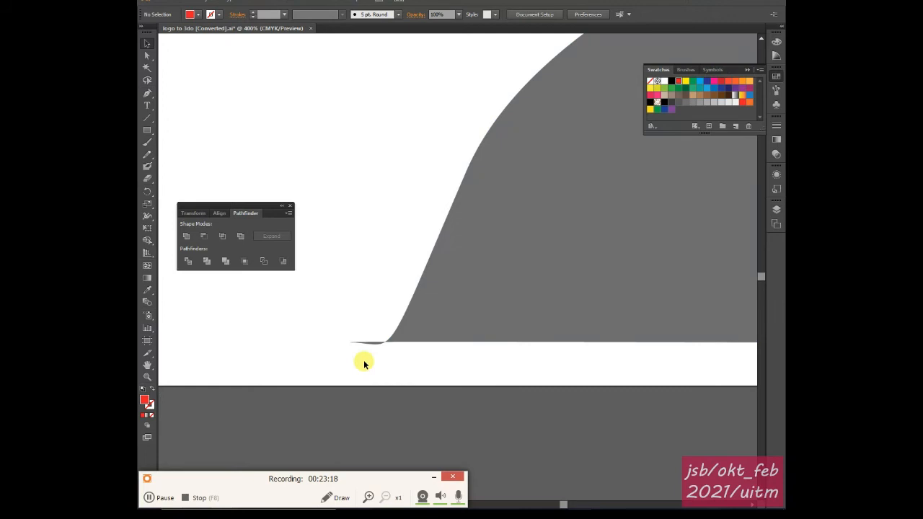
Reshape the anchor points and handles at the grey fin's lower-left corner to enlarge its self-crossing loop
key(ctrl+plus)
key(ctrl+plus)
key(ctrl+plus)
drag(362, 375, 480, 226)
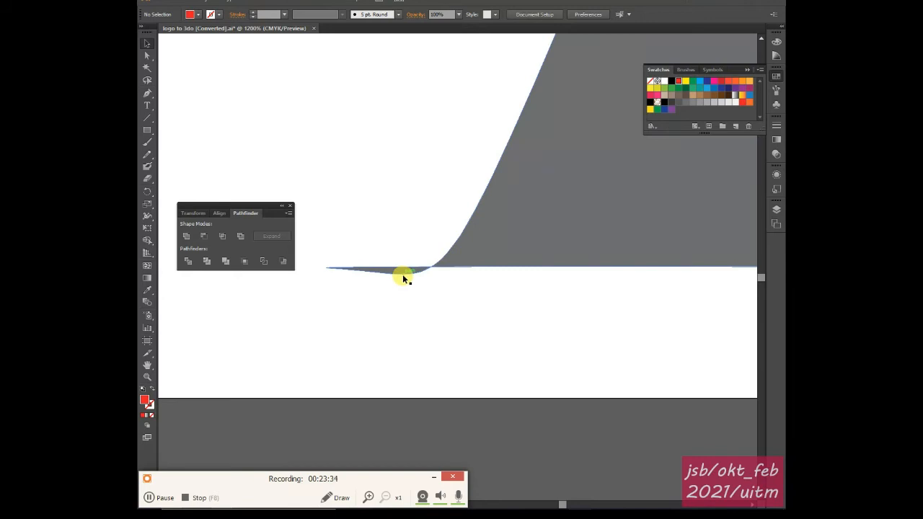
click(148, 55)
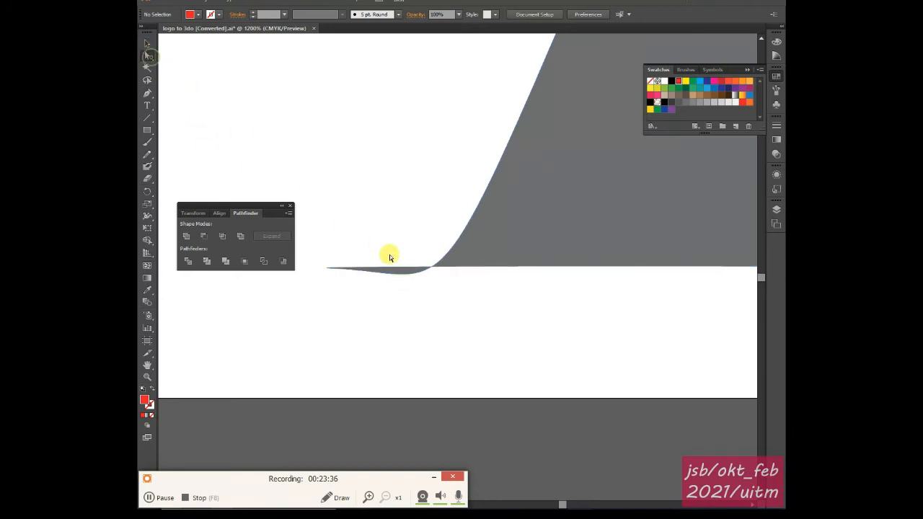
click(404, 276)
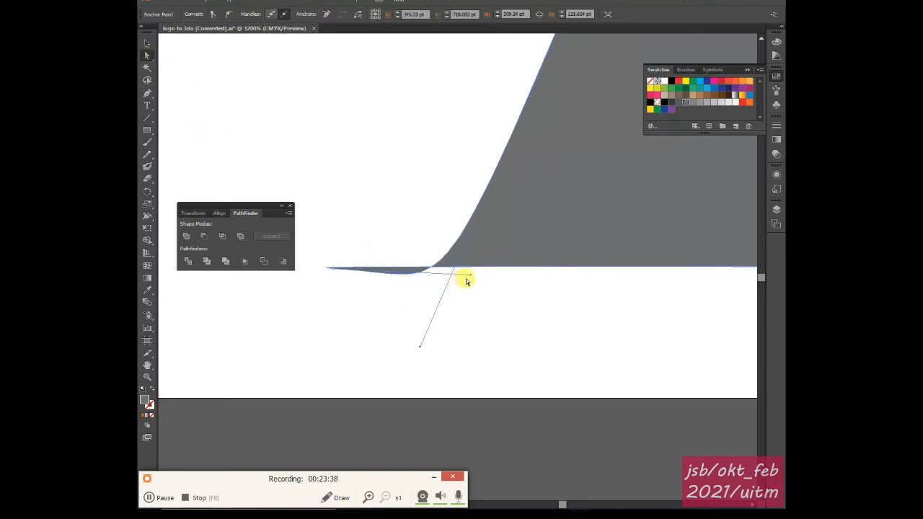
drag(470, 278, 421, 353)
drag(334, 272, 385, 257)
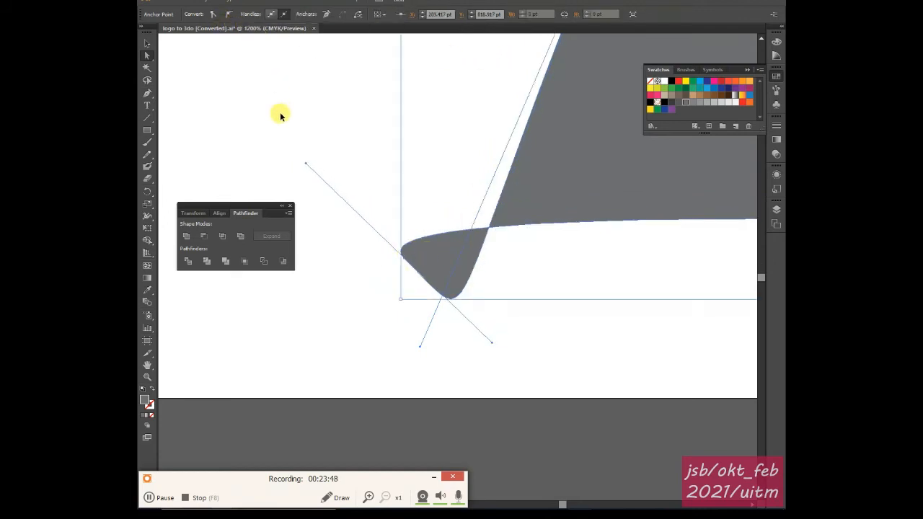
Inspect the crossing edges of the lower-left loop up close, and follow the fin's left outline up to the whole shape
key(ctrl+equal)
key(ctrl+equal)
key(ctrl+equal)
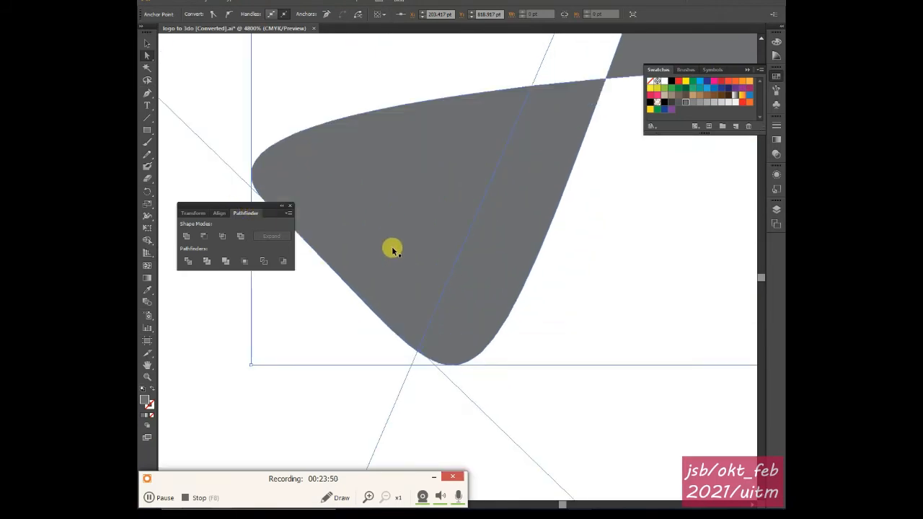
alt+scroll(425, 216, up, 1)
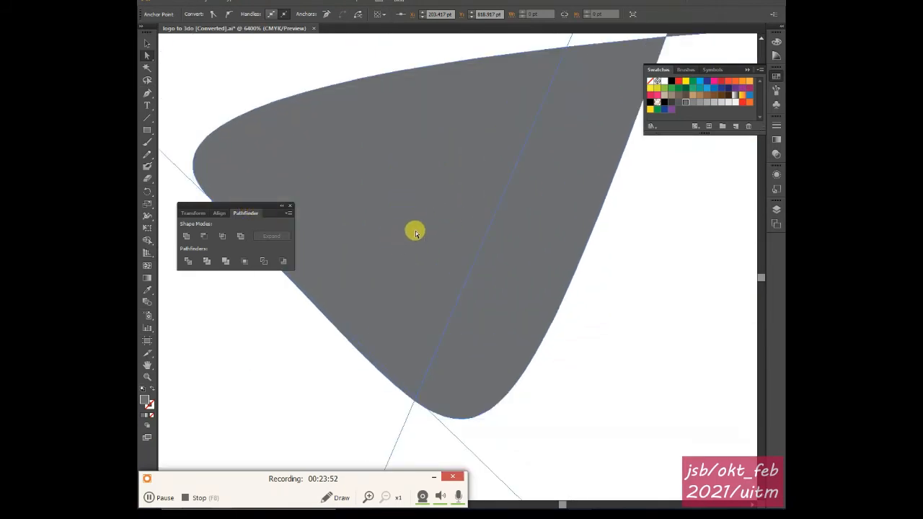
drag(495, 196, 361, 303)
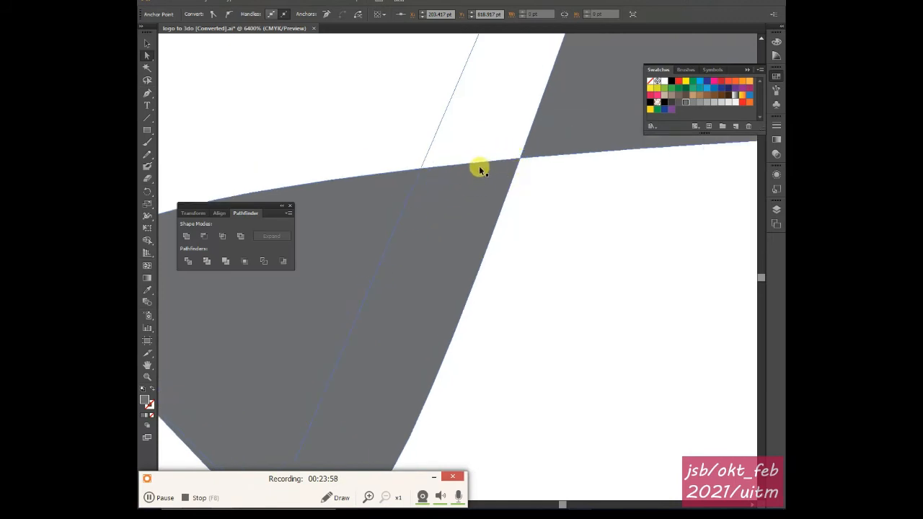
alt+scroll(479, 168, down, 7)
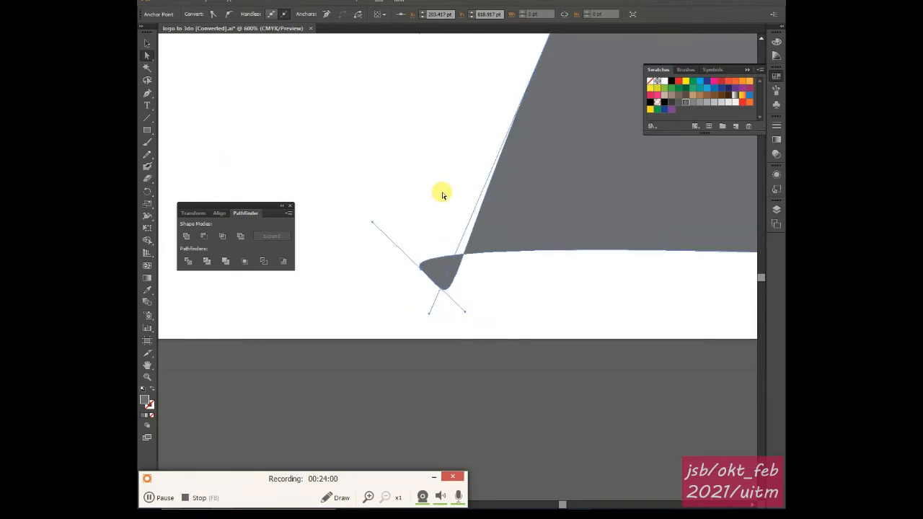
drag(480, 131, 390, 246)
drag(476, 167, 422, 212)
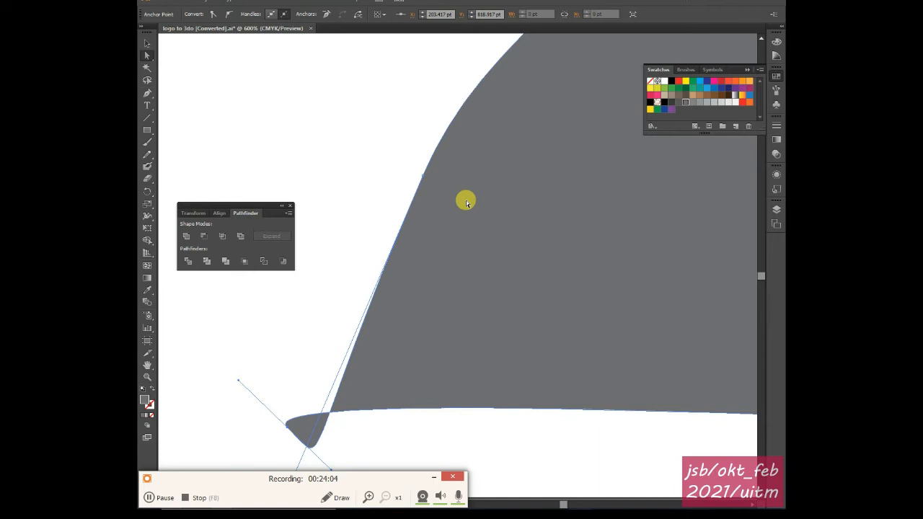
drag(474, 217, 375, 233)
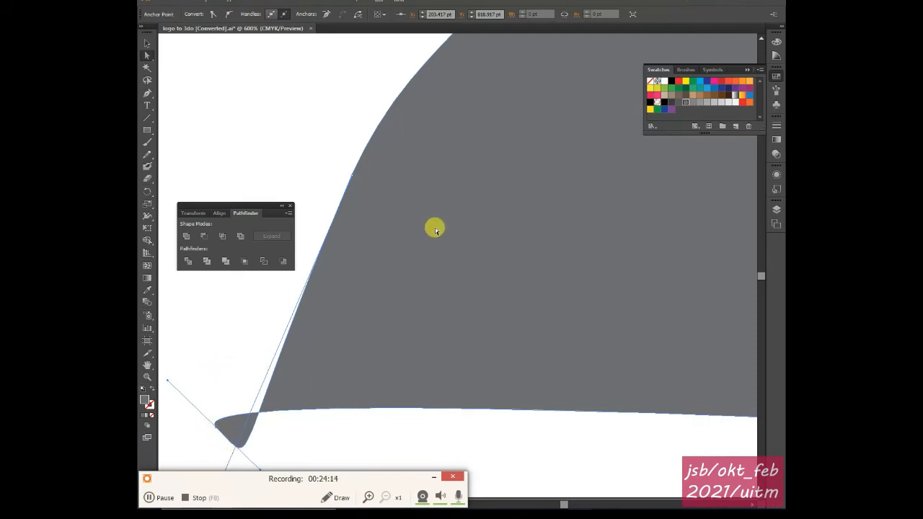
drag(425, 236, 387, 278)
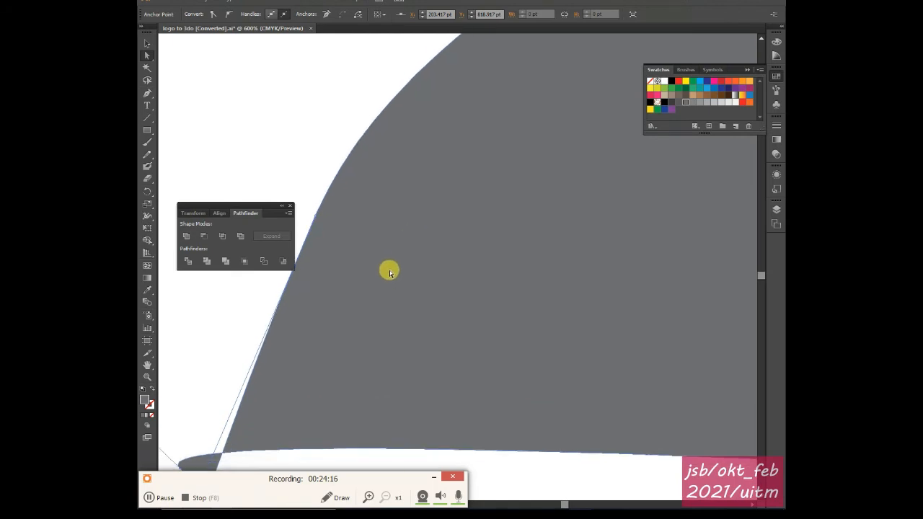
alt+scroll(389, 272, down, 3)
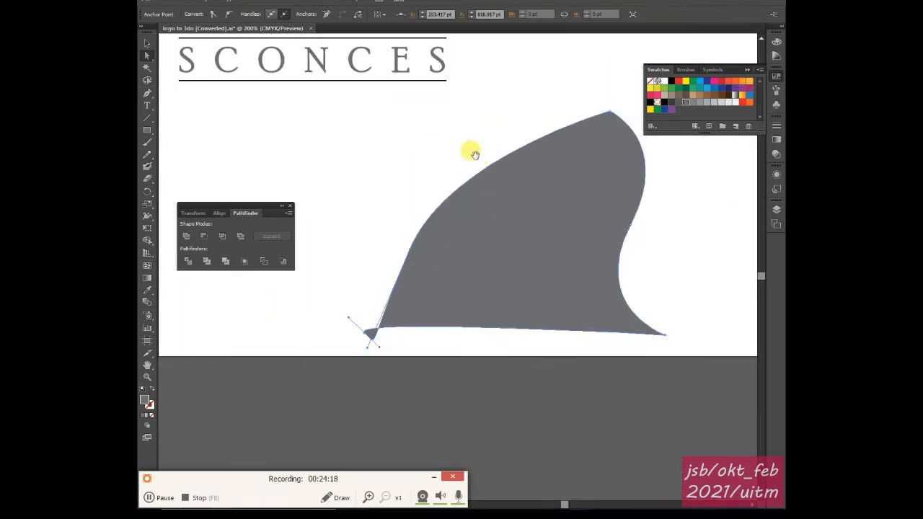
Look over the grey fin, the orange diamond, the red striped shape and the SELLIC SCONCES logo across the artboard
drag(474, 166, 403, 307)
drag(480, 205, 482, 310)
drag(447, 227, 486, 300)
drag(459, 315, 495, 385)
drag(491, 190, 389, 322)
drag(461, 213, 304, 258)
drag(466, 278, 354, 190)
drag(395, 249, 484, 126)
drag(394, 207, 423, 155)
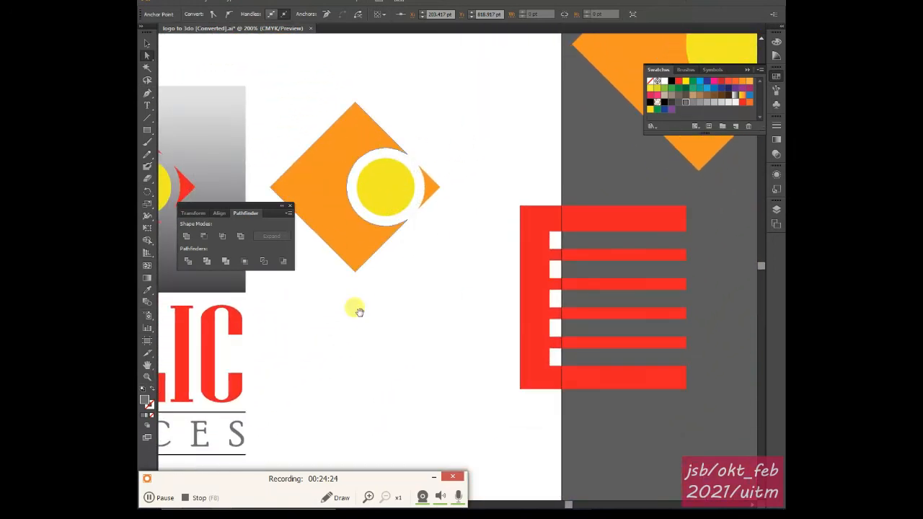
drag(360, 312, 459, 201)
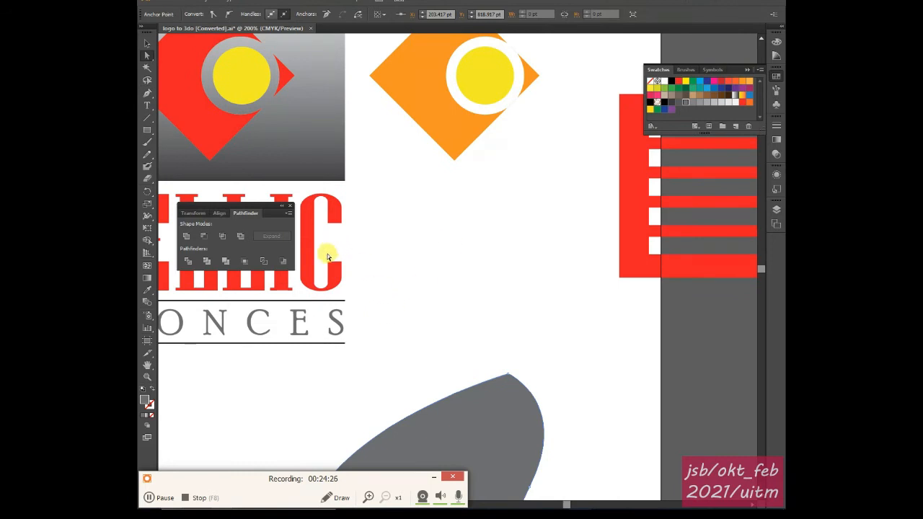
Save the document under the name "logo to 3do [Converted]" on the Desktop as an Adobe Illustrator file
click(170, 3)
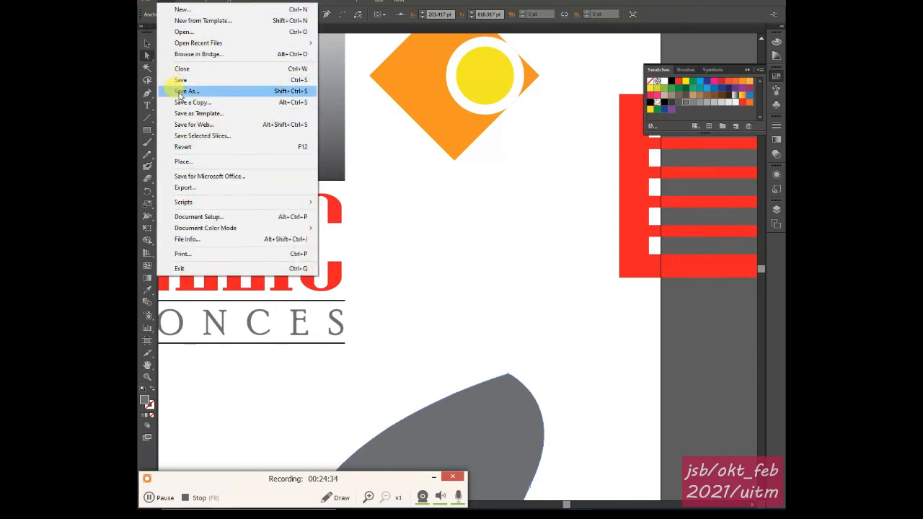
click(179, 92)
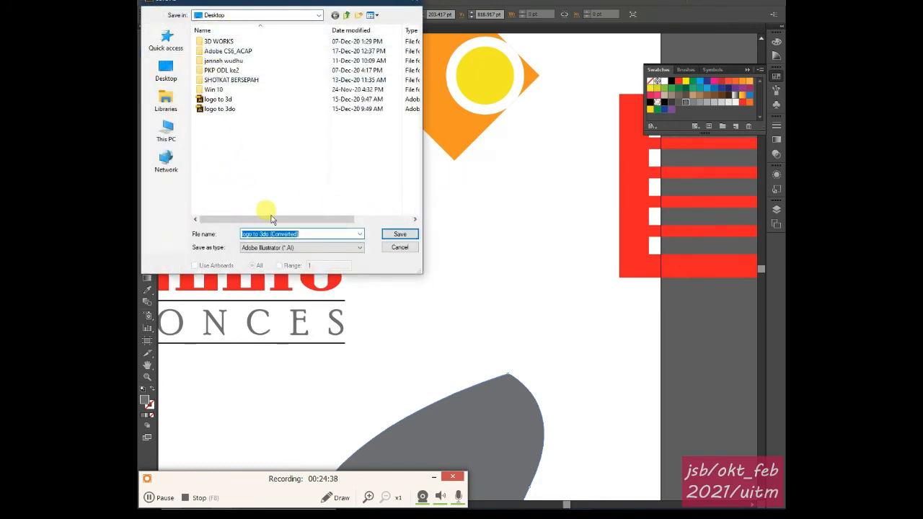
click(310, 233)
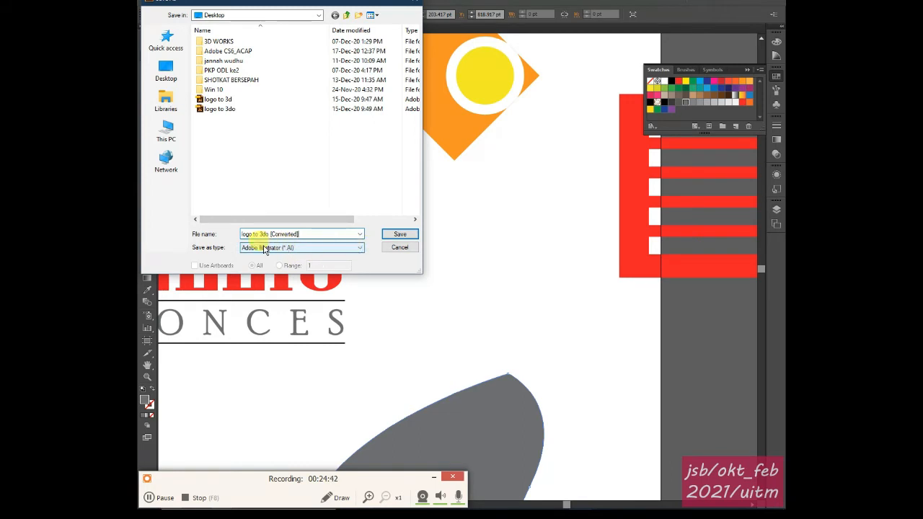
click(393, 235)
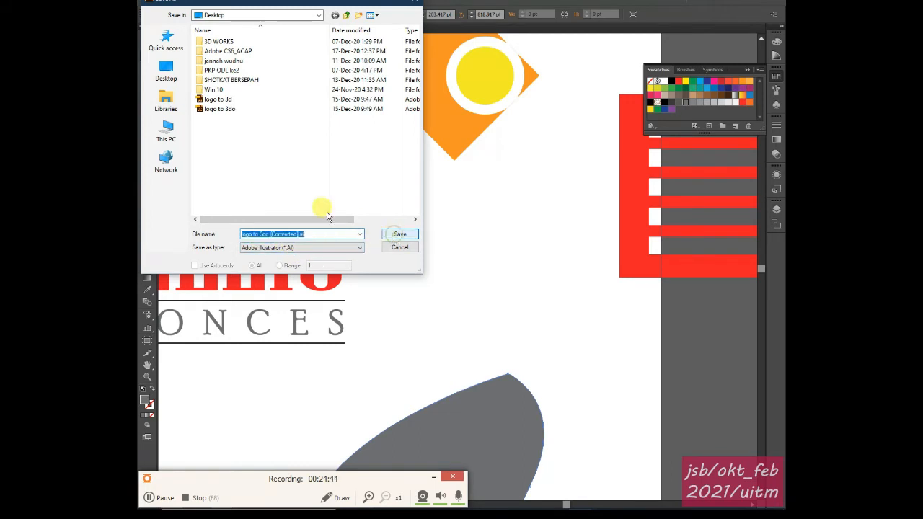
click(399, 235)
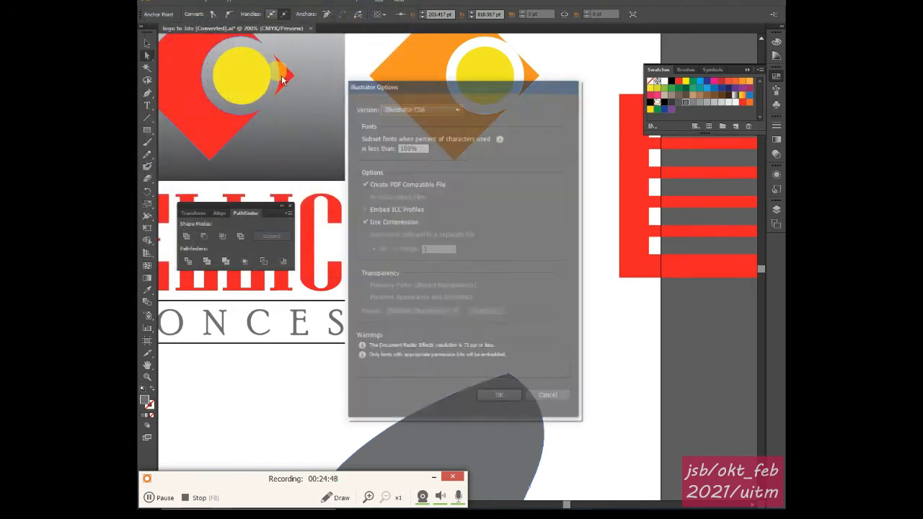
Set the saved file's version to Illustrator 8 and accept saving in the older format
click(456, 108)
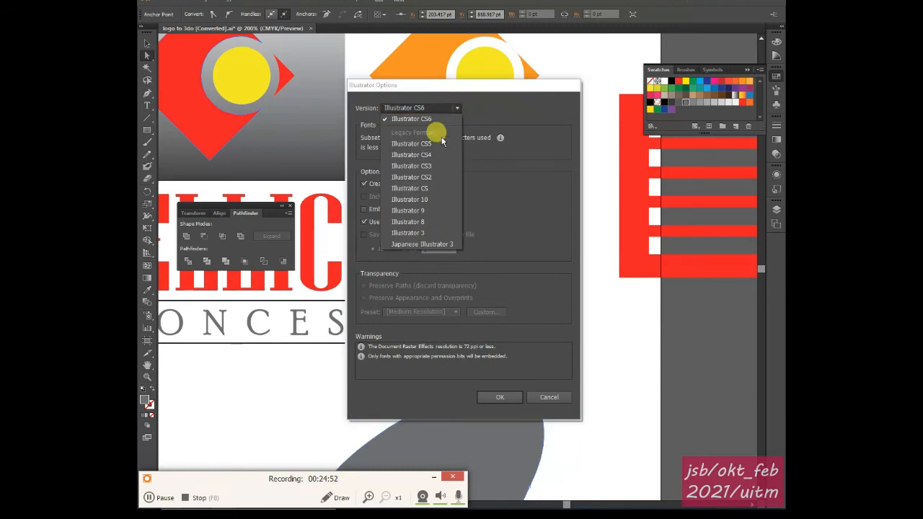
click(416, 221)
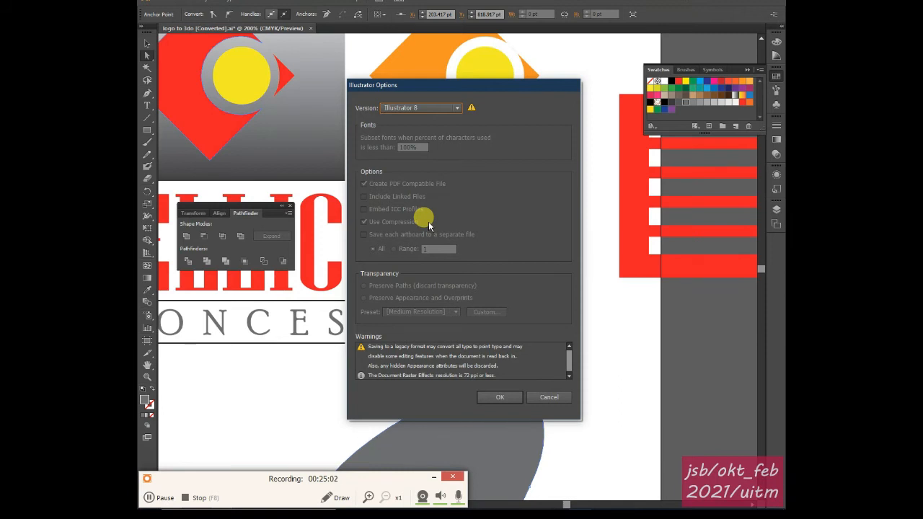
click(454, 108)
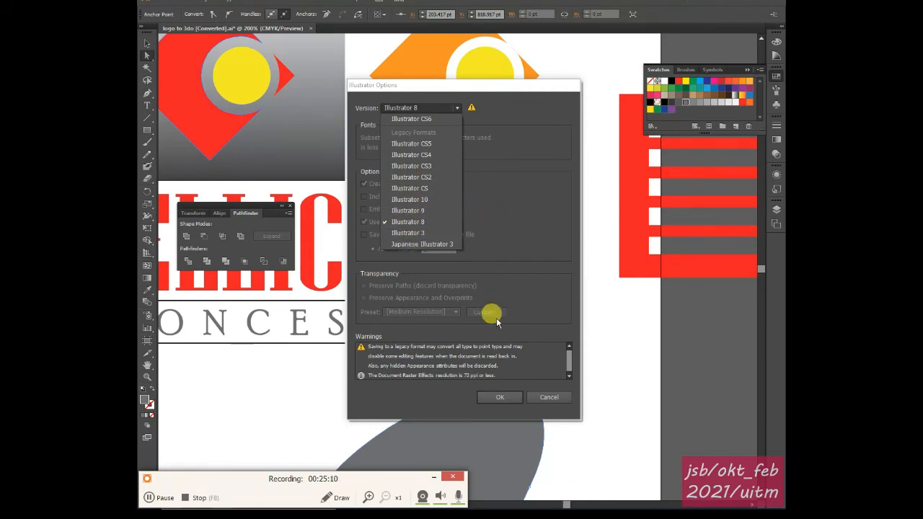
click(543, 280)
click(498, 398)
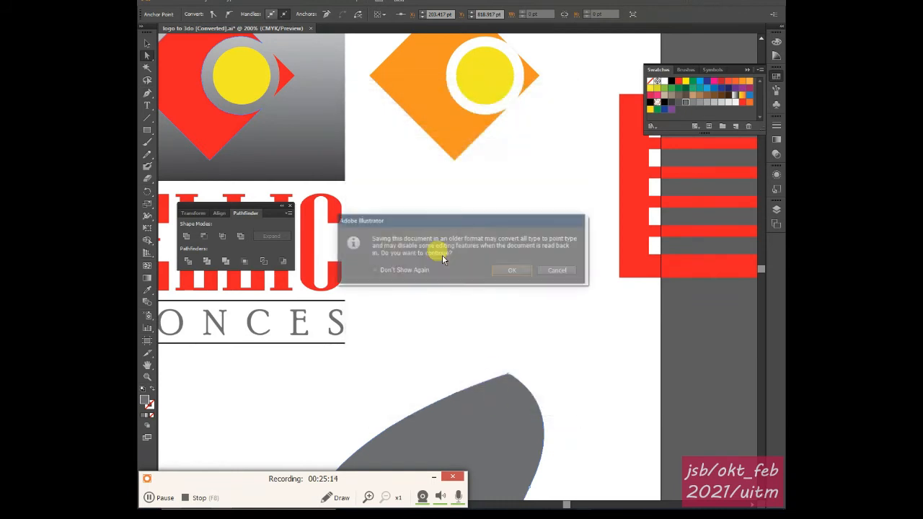
click(509, 272)
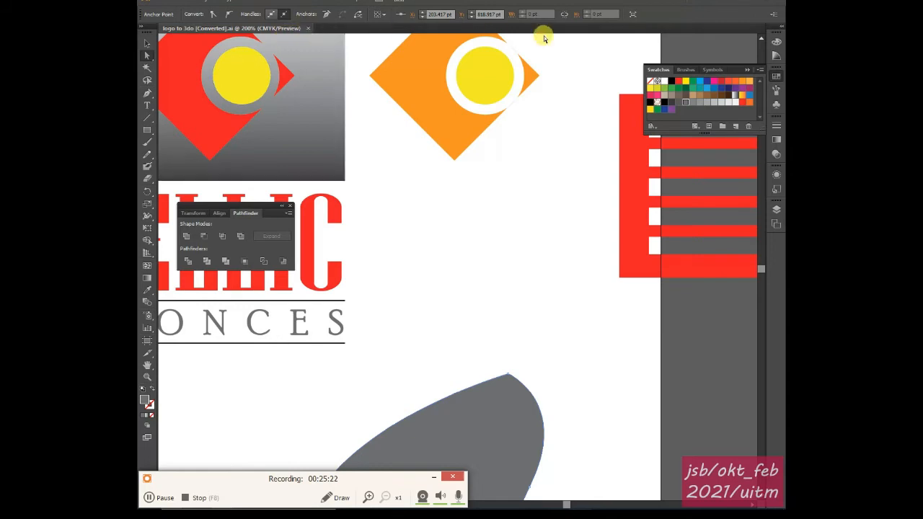
Minimize Illustrator and switch to 3ds Max
click(165, 0)
click(174, 82)
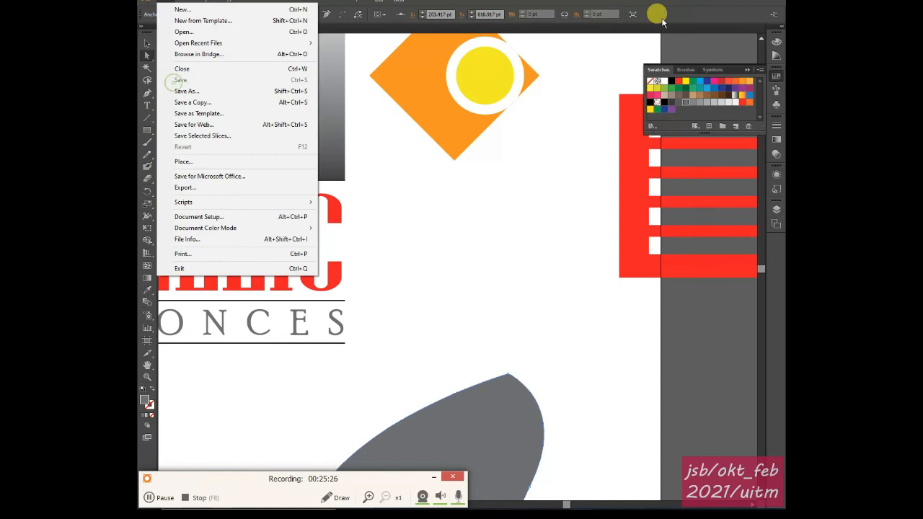
click(701, 1)
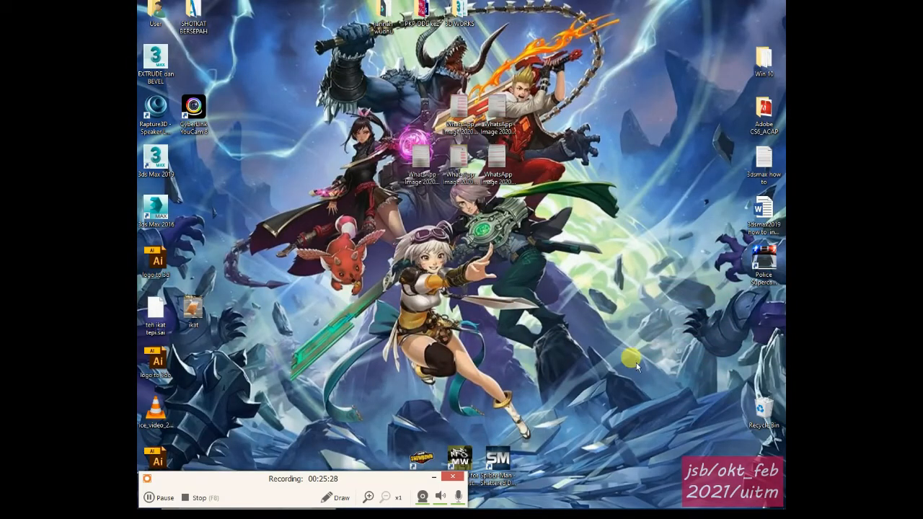
mouse_move(538, 504)
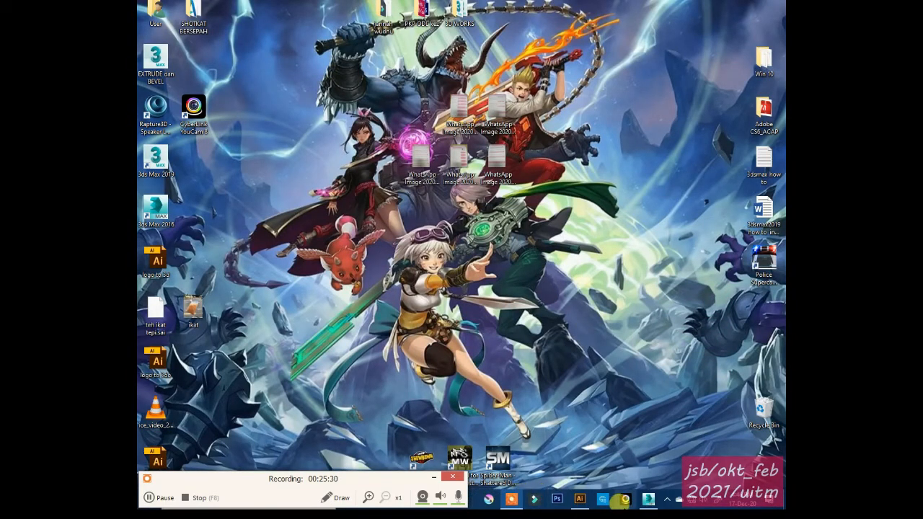
click(648, 499)
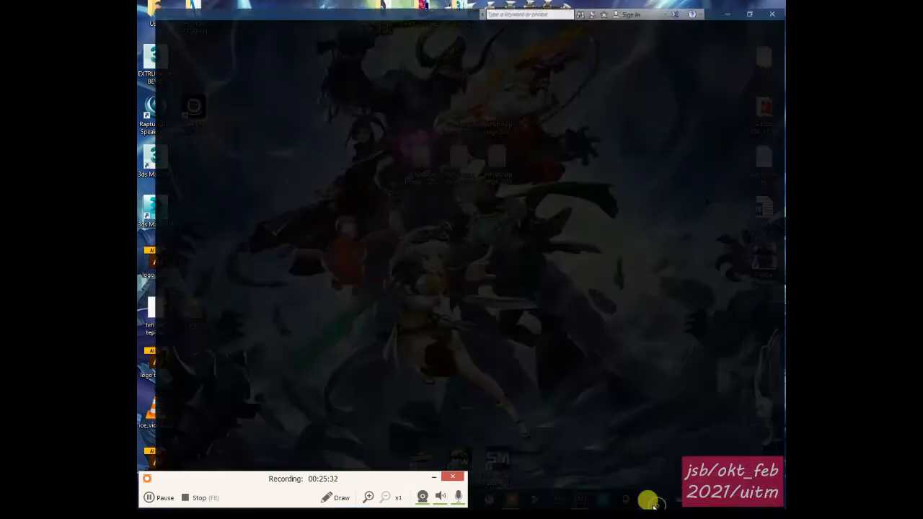
Leave the line's vertex level and select all objects in the scene
scroll(360, 305, down, 4)
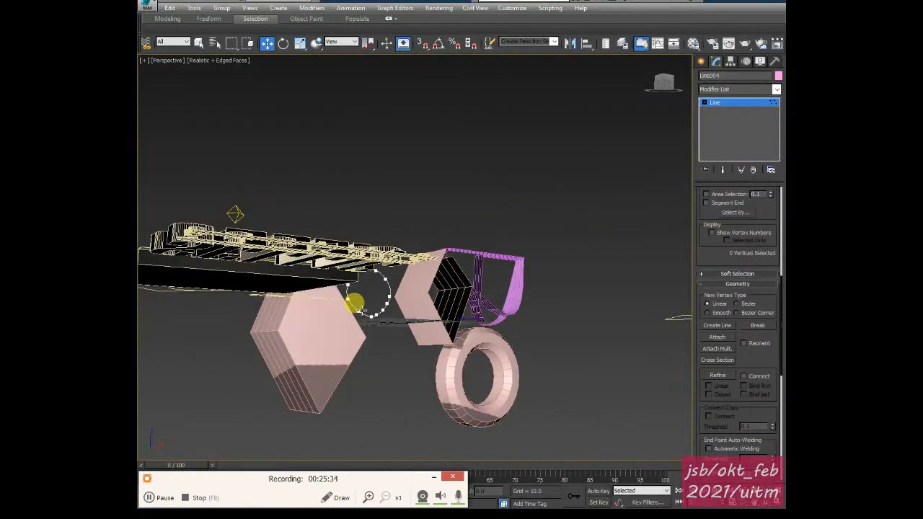
scroll(332, 322, up, 2)
scroll(326, 314, down, 4)
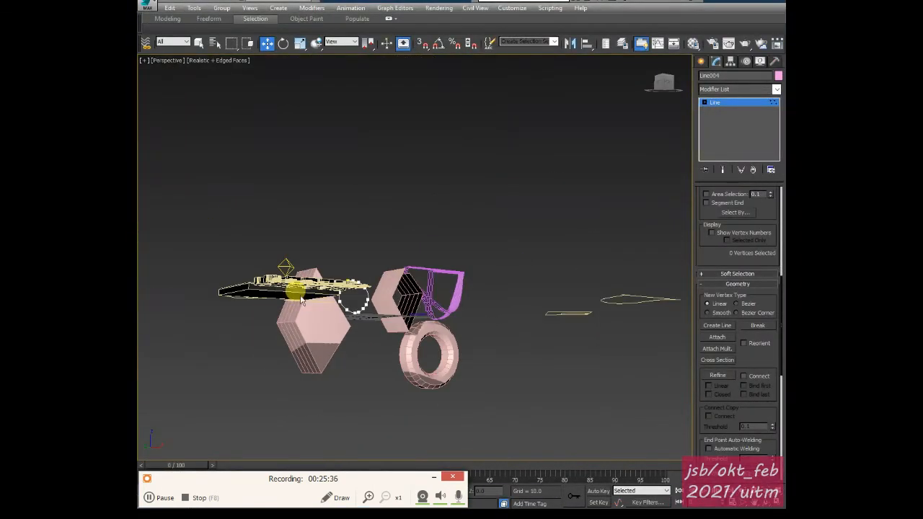
alt+middle_drag(302, 301, 268, 386)
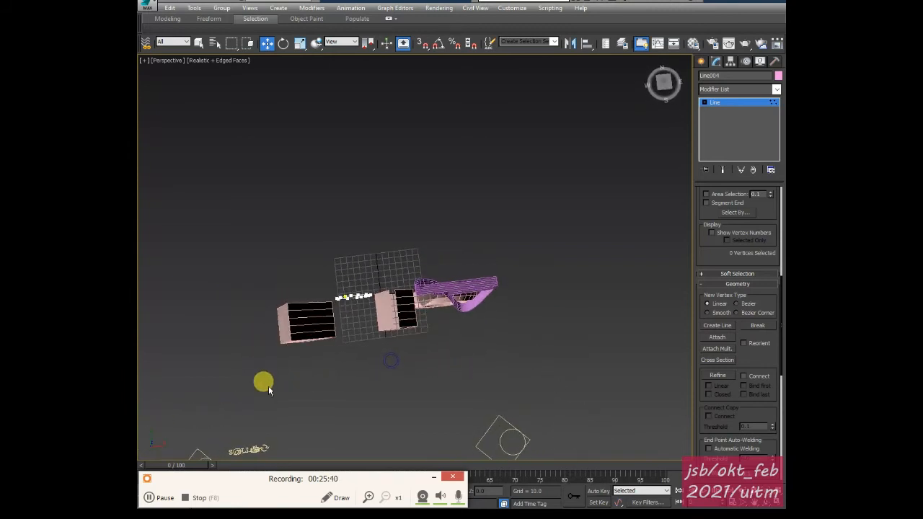
key(ctrl+a)
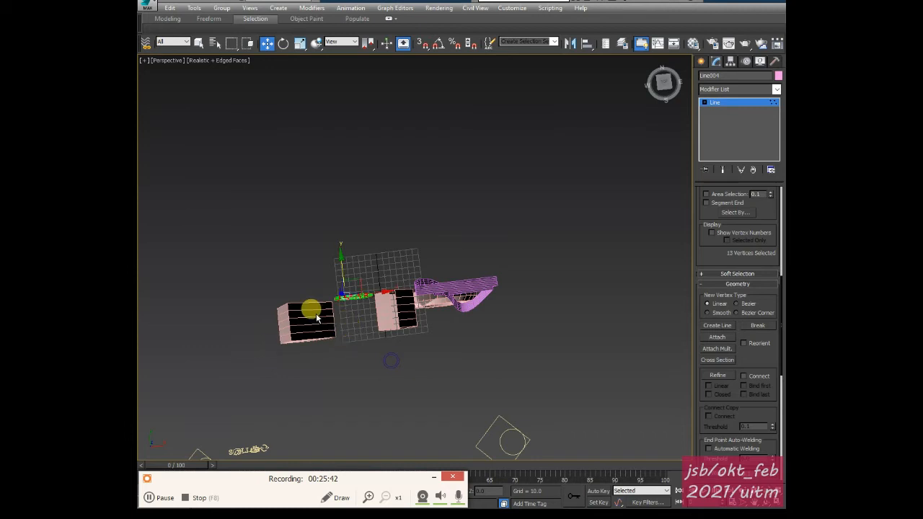
click(282, 264)
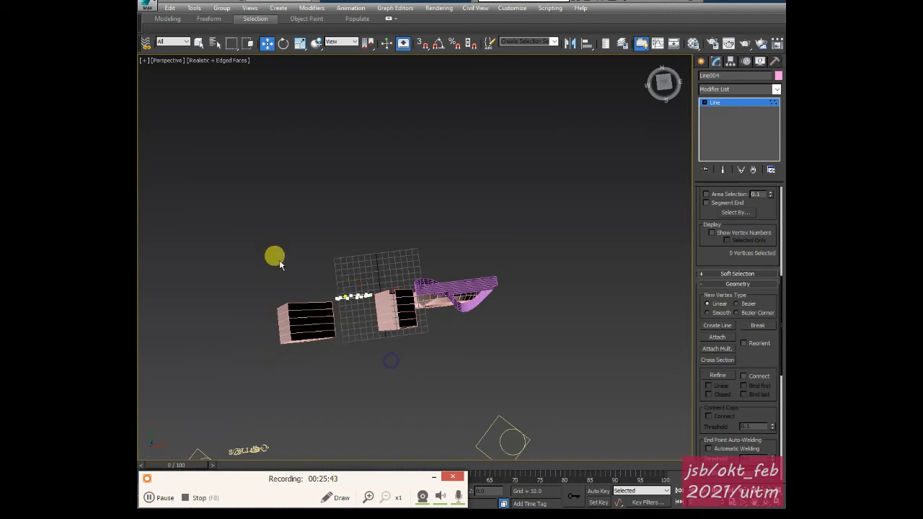
click(714, 101)
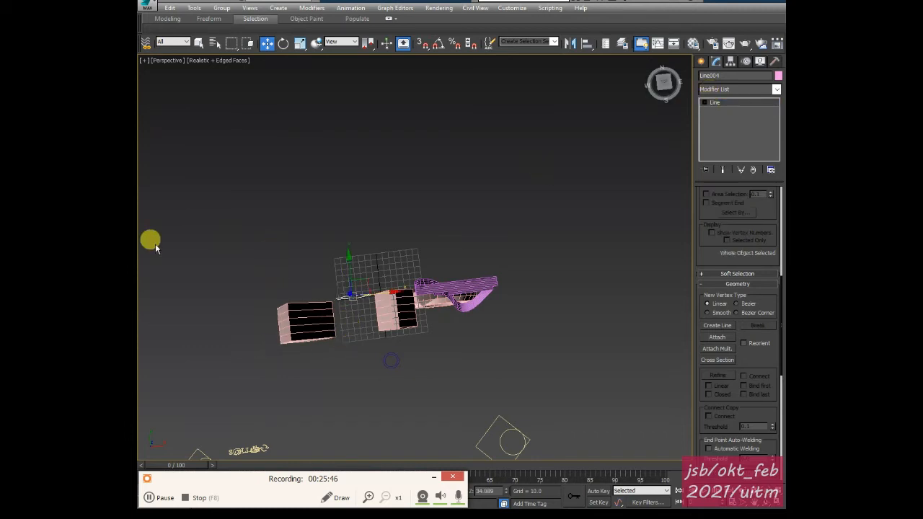
key(ctrl+a)
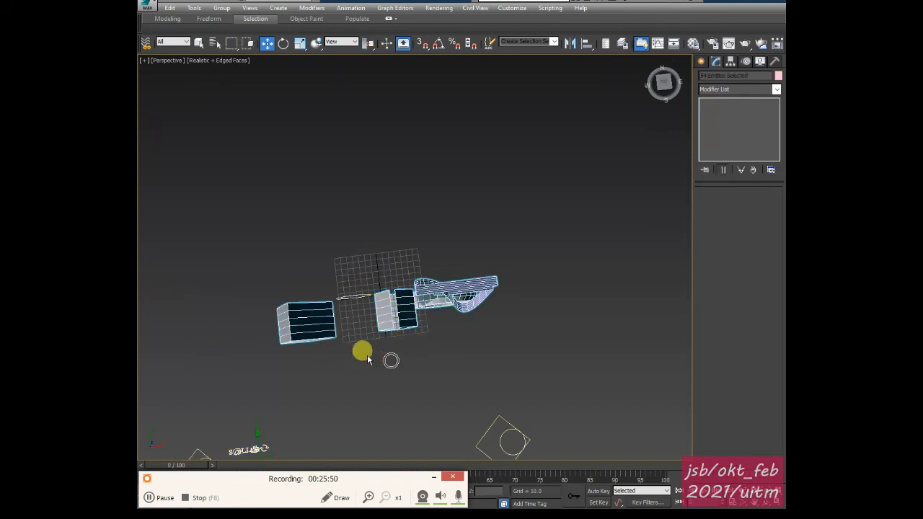
Move all selected objects along the X axis, away from the home grid, to clear space around the origin
middle_drag(354, 320, 420, 173)
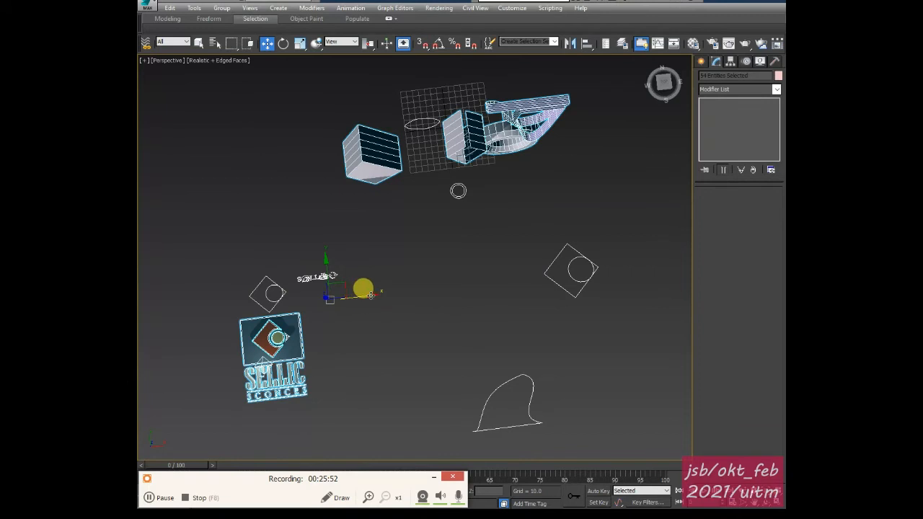
drag(365, 291, 137, 317)
middle_drag(196, 329, 335, 299)
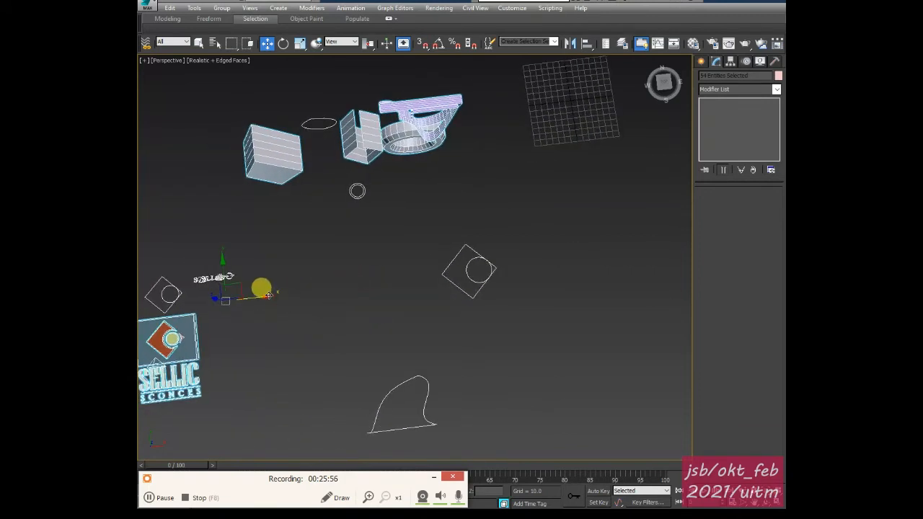
drag(269, 295, 197, 291)
middle_drag(468, 206, 375, 310)
scroll(407, 277, up, 4)
middle_drag(483, 181, 381, 297)
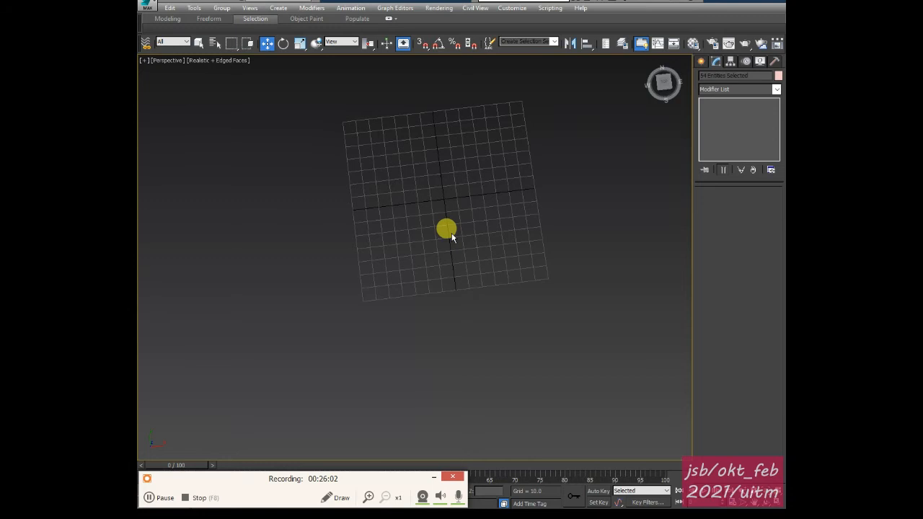
Show the empty grid in Top view and open "logo to 3do [Converted]" from the Desktop for import
key(t)
scroll(292, 165, down, 5)
scroll(302, 184, up, 2)
scroll(301, 184, up, 2)
click(148, 6)
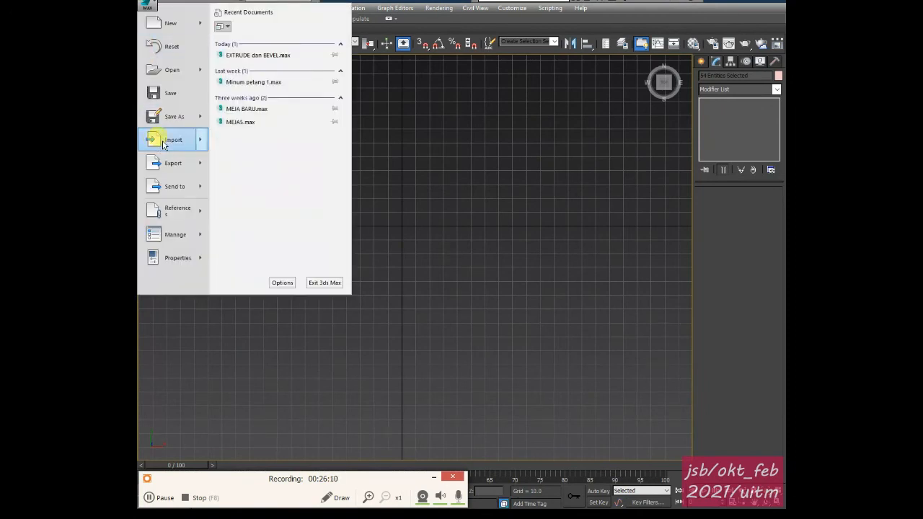
mouse_move(163, 145)
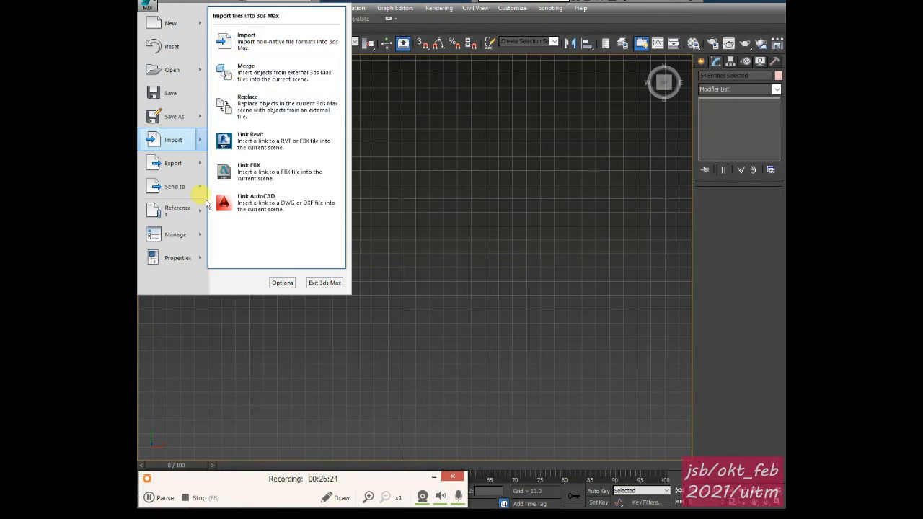
click(243, 44)
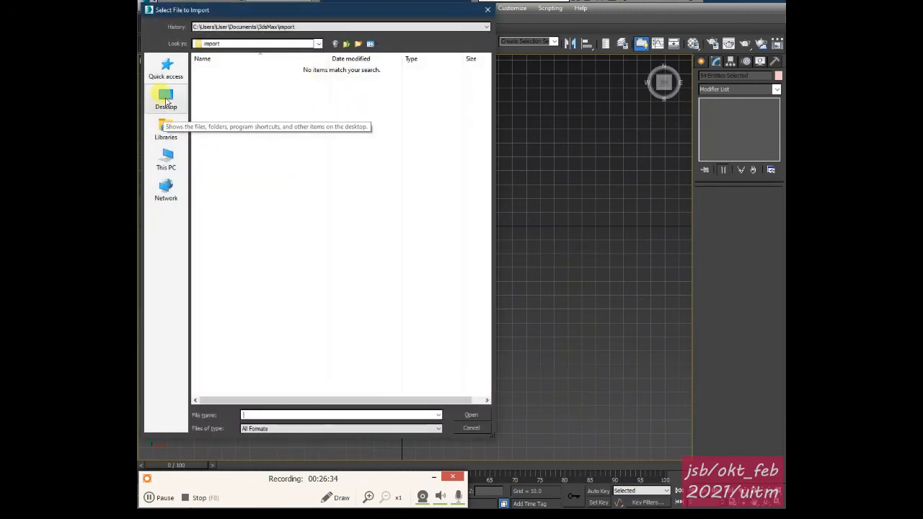
click(165, 101)
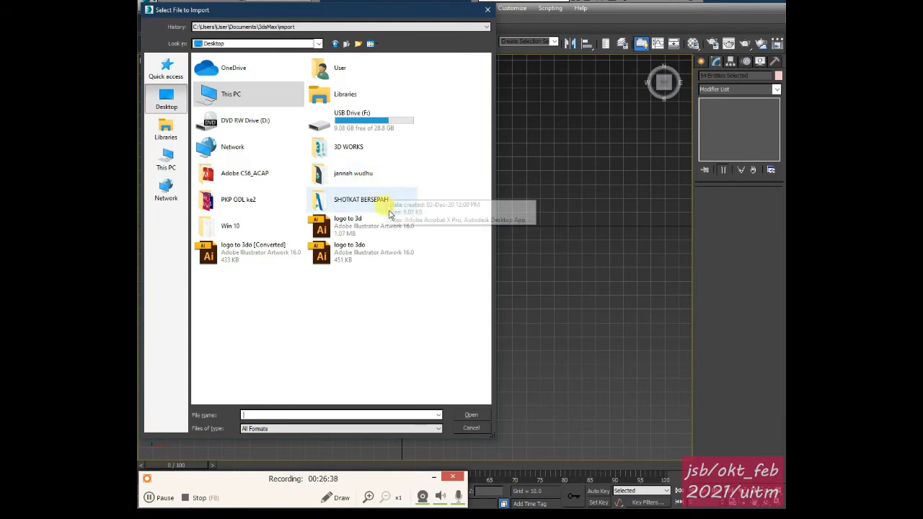
click(235, 250)
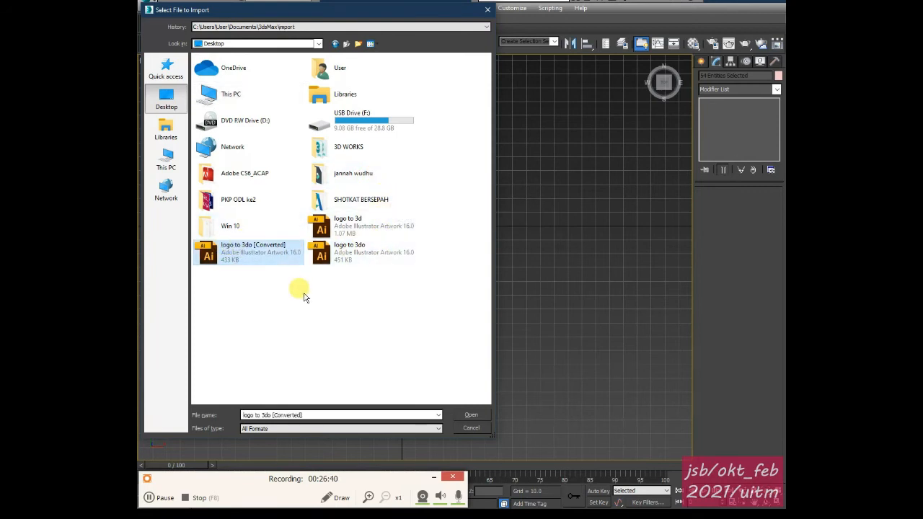
click(462, 414)
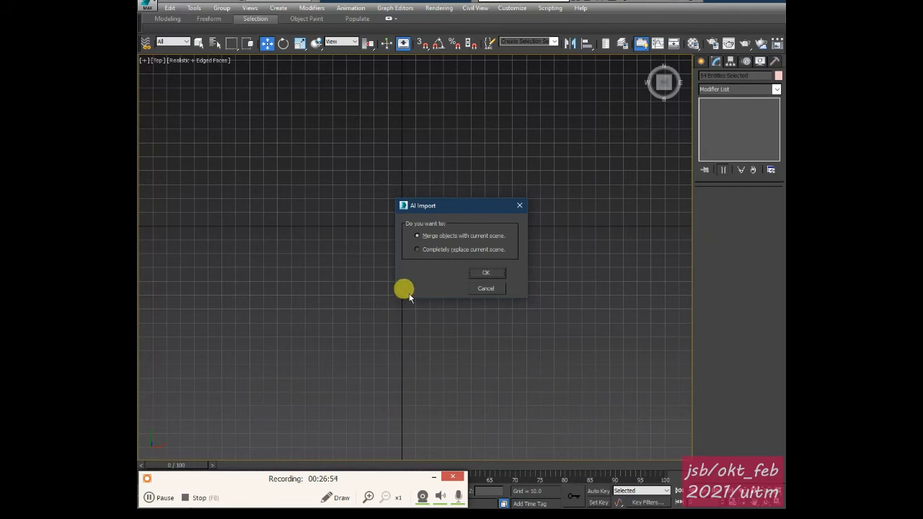
Merge the imported logo with the current scene as multiple objects, renaming all shapes with conflicting names
click(425, 238)
click(498, 273)
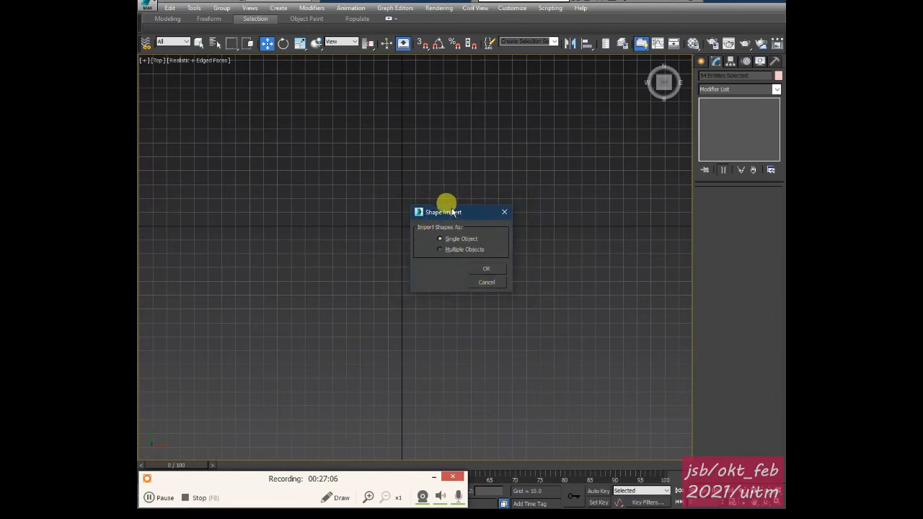
drag(449, 214, 477, 159)
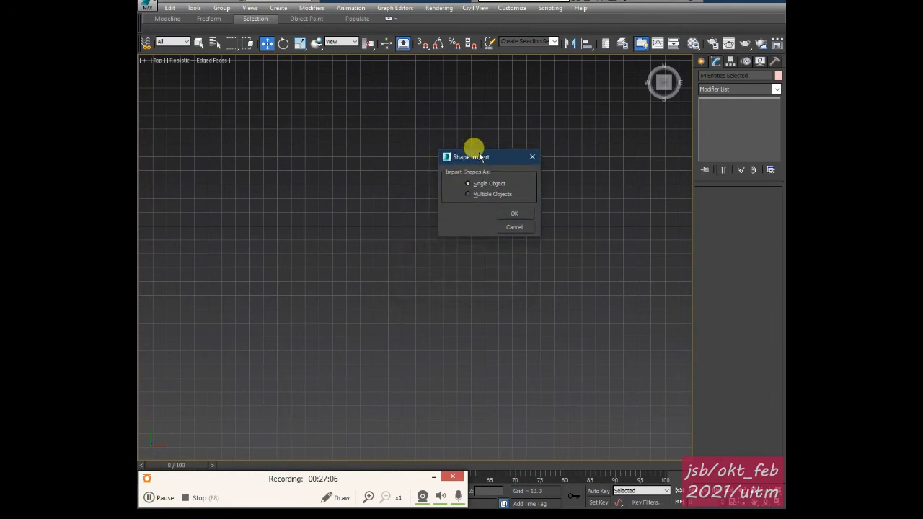
click(473, 194)
click(469, 195)
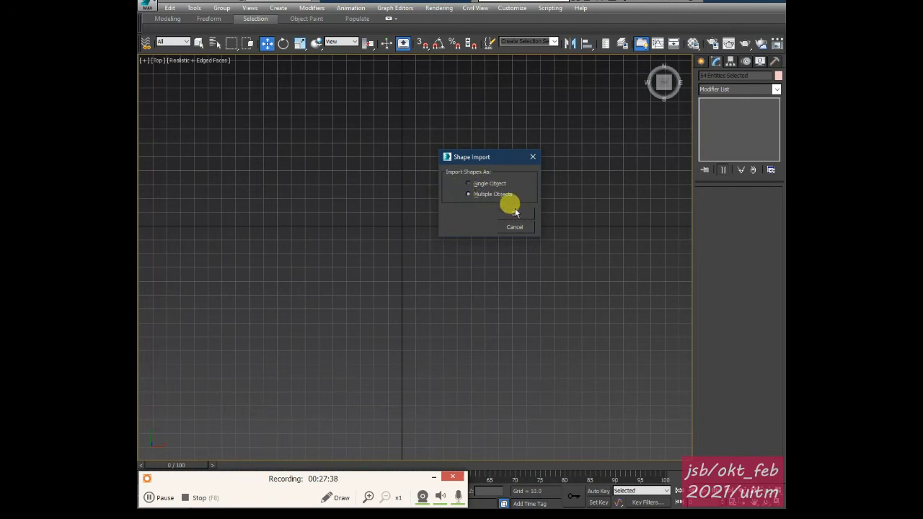
click(515, 214)
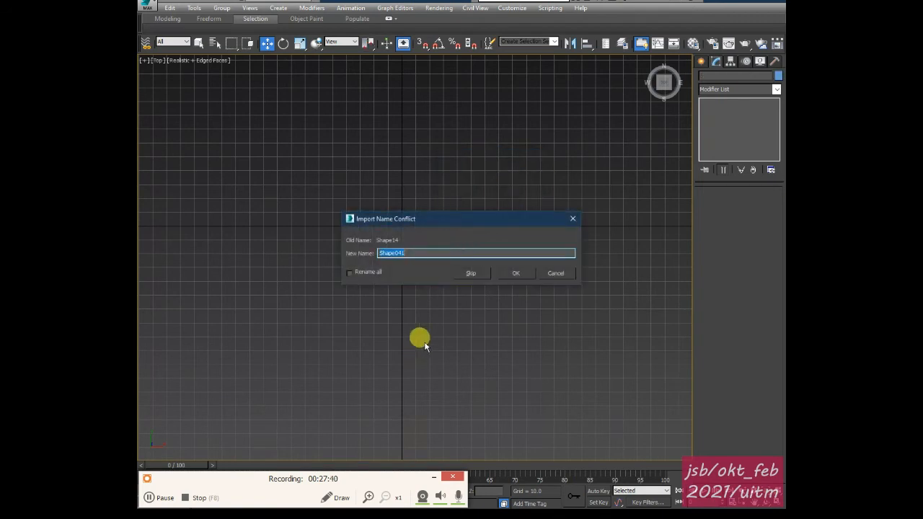
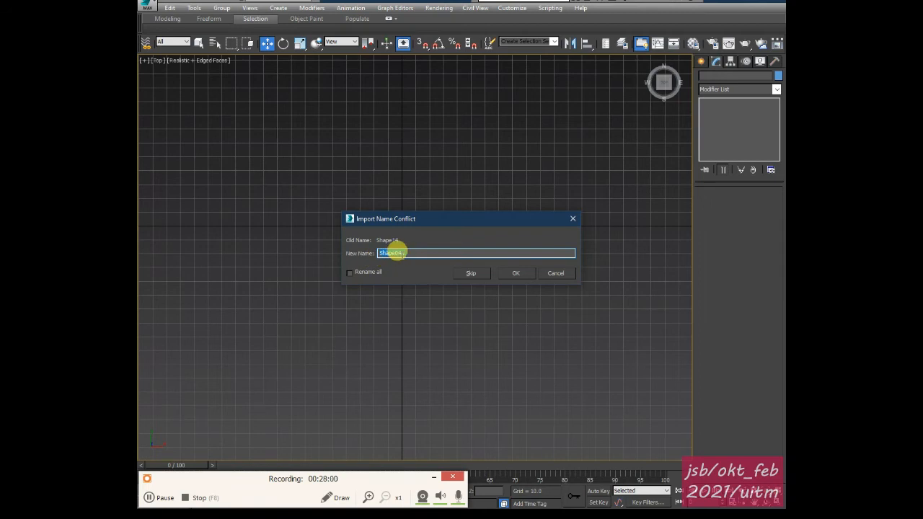
click(349, 273)
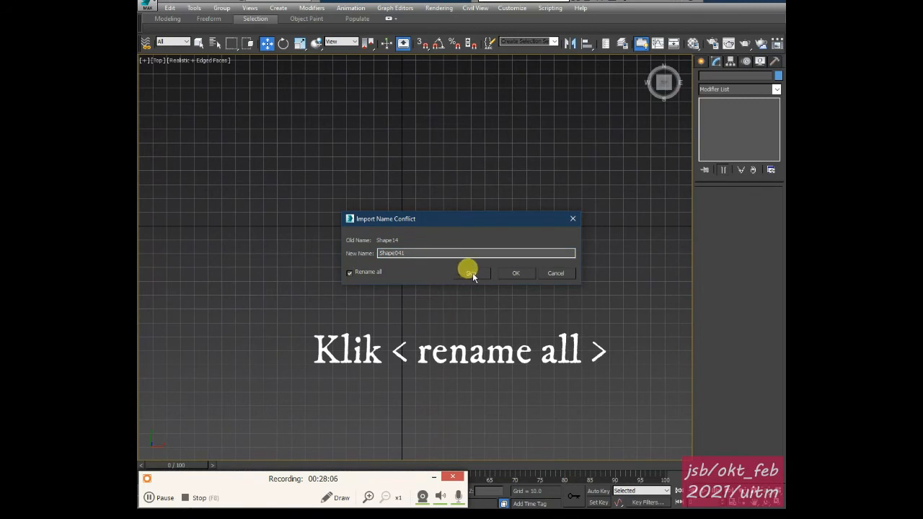
click(514, 273)
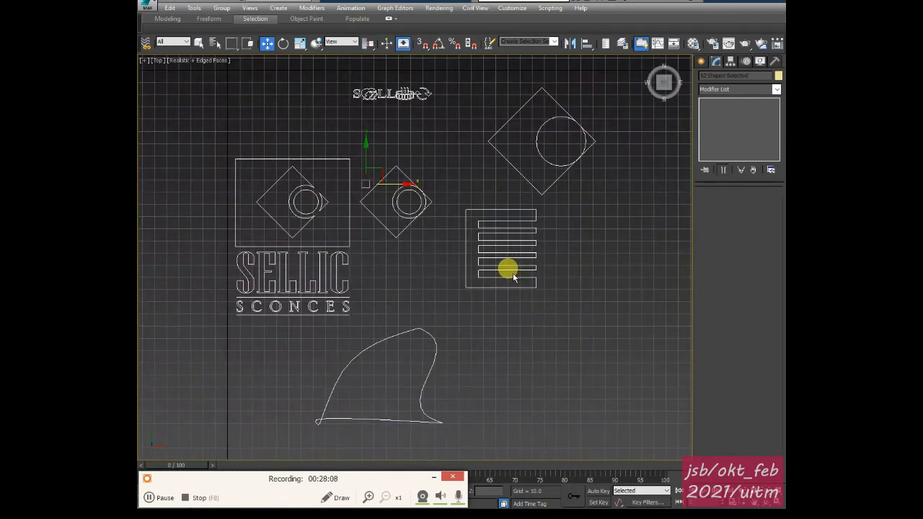
Give all the imported logo shapes the same light orange object color, and deselect them
scroll(429, 257, down, 3)
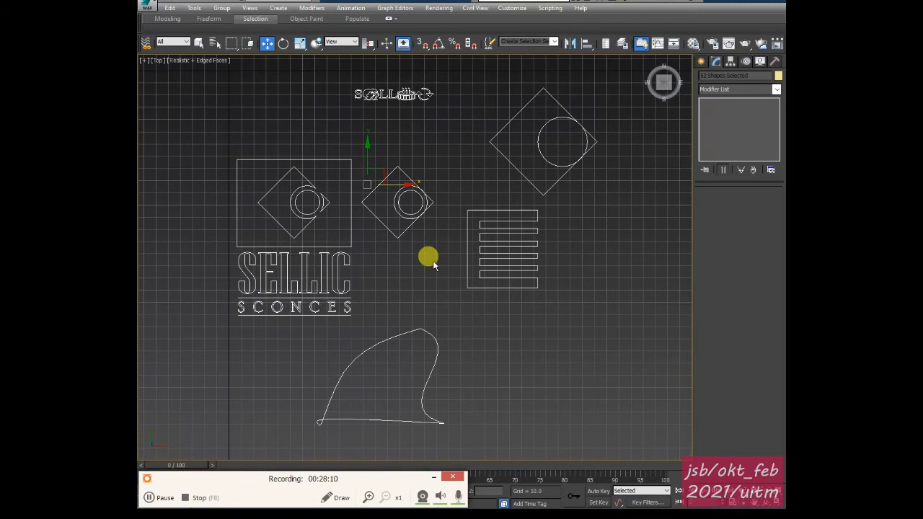
click(625, 248)
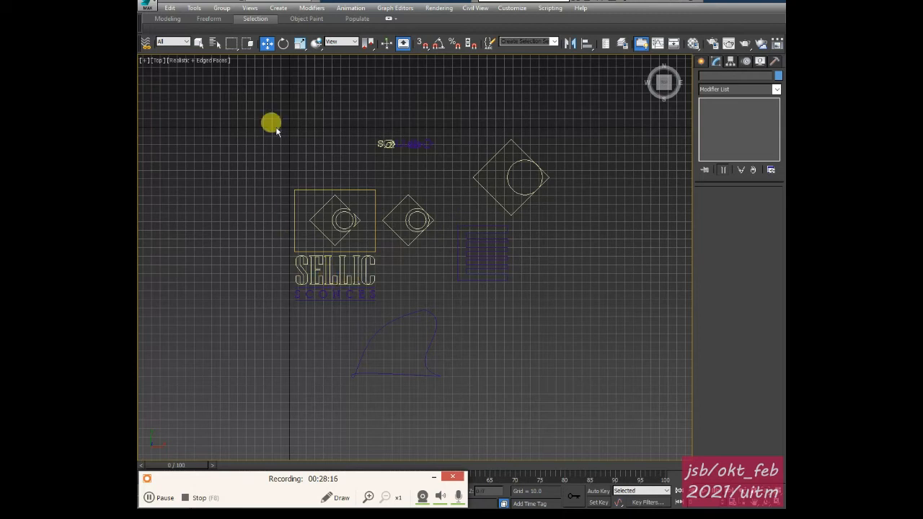
drag(272, 122, 556, 426)
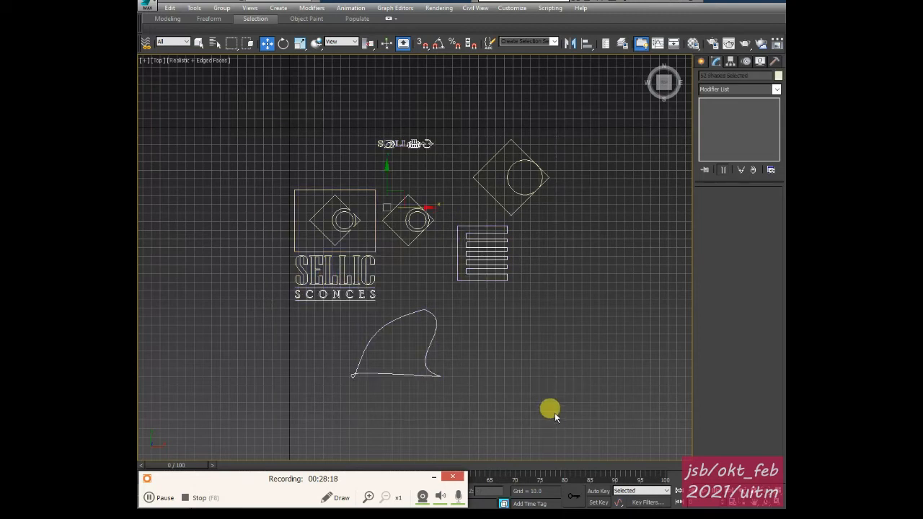
click(778, 75)
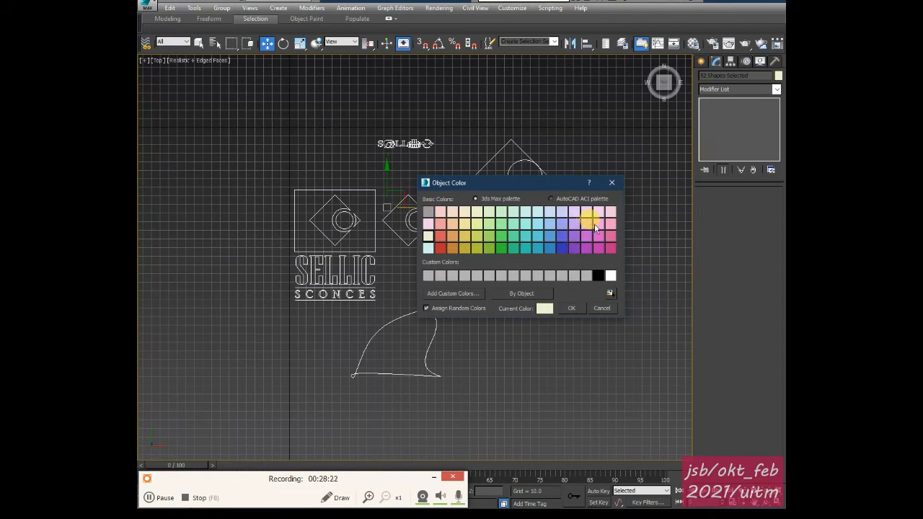
click(452, 224)
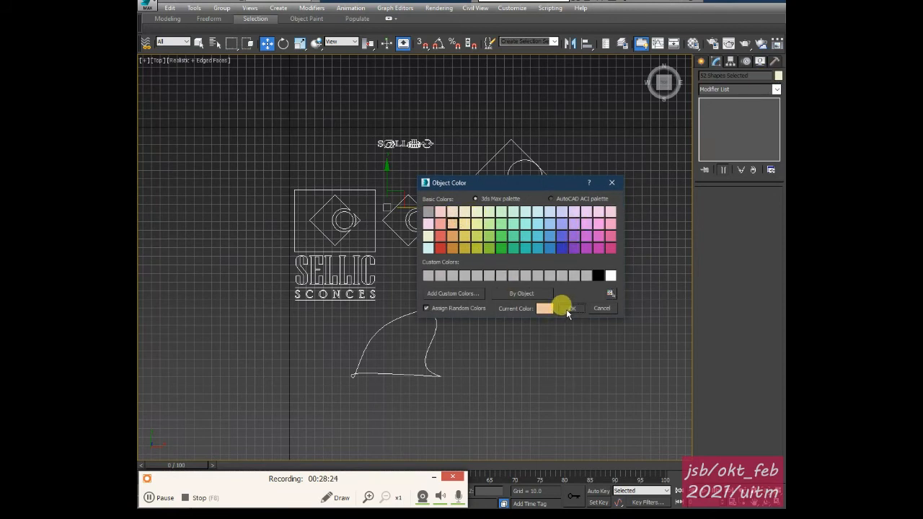
click(564, 307)
click(541, 312)
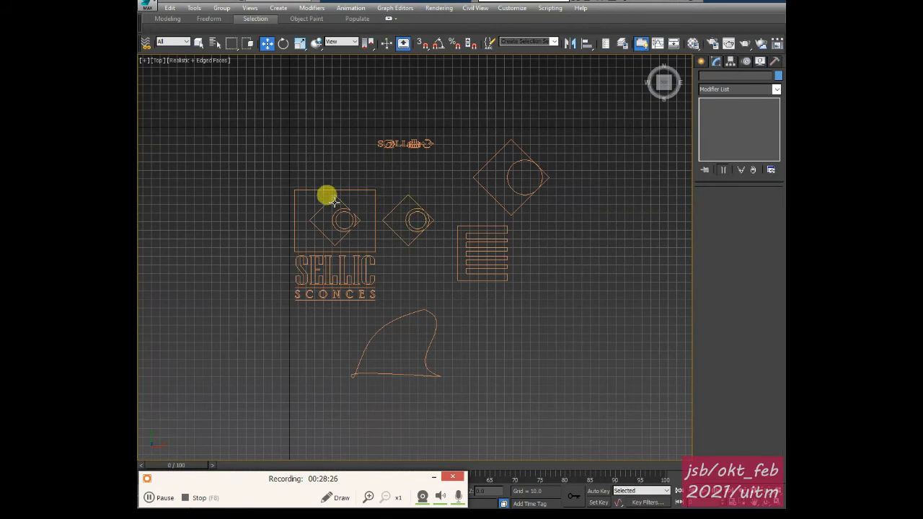
Try moving the letter S of SELLIC along the X axis in Perspective view, and undo the move
scroll(274, 206, up, 5)
middle_drag(356, 237, 345, 218)
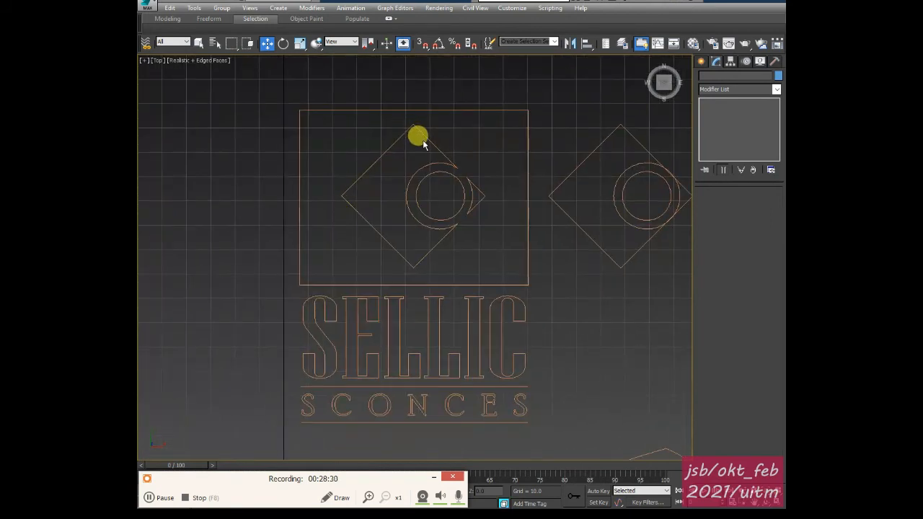
key(p)
alt+middle_drag(373, 282, 391, 243)
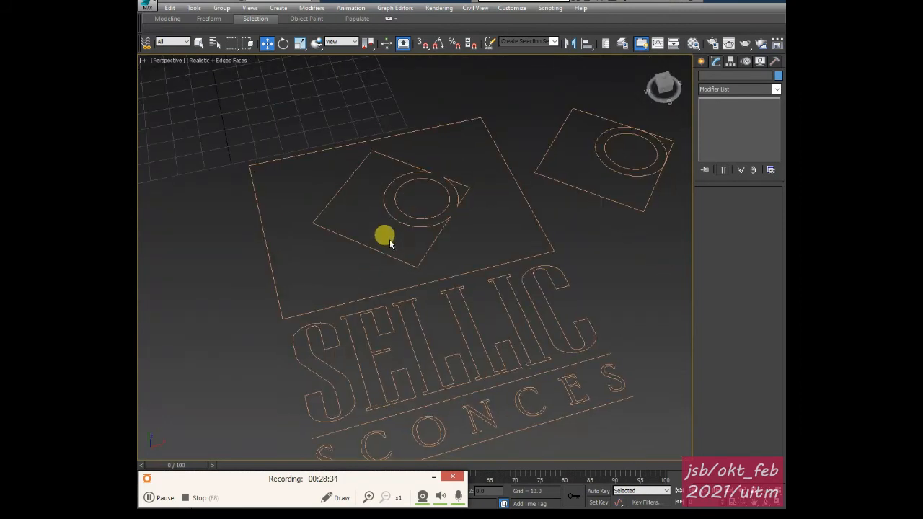
middle_drag(336, 274, 363, 262)
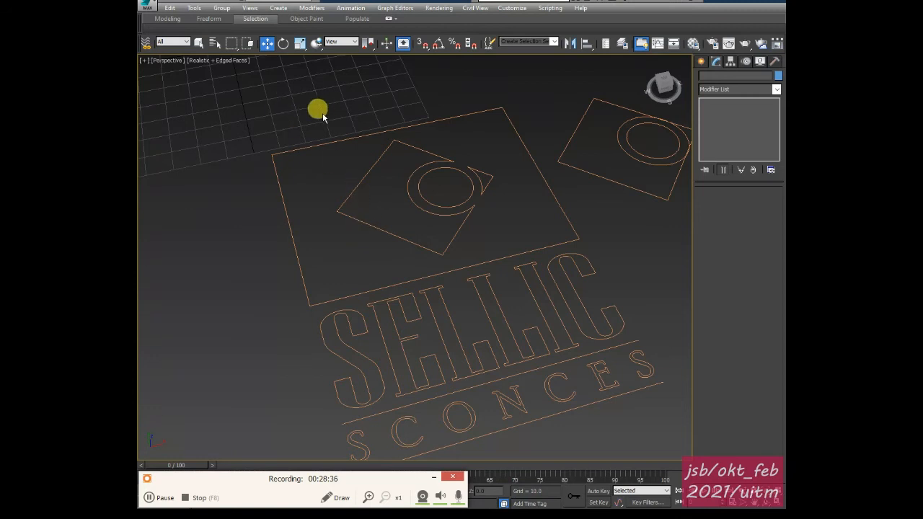
click(342, 356)
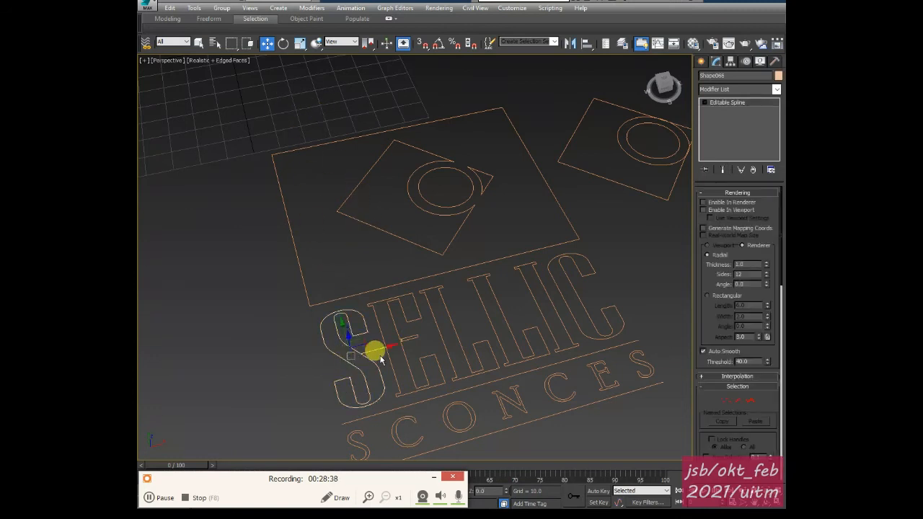
drag(389, 347, 274, 377)
key(ctrl+z)
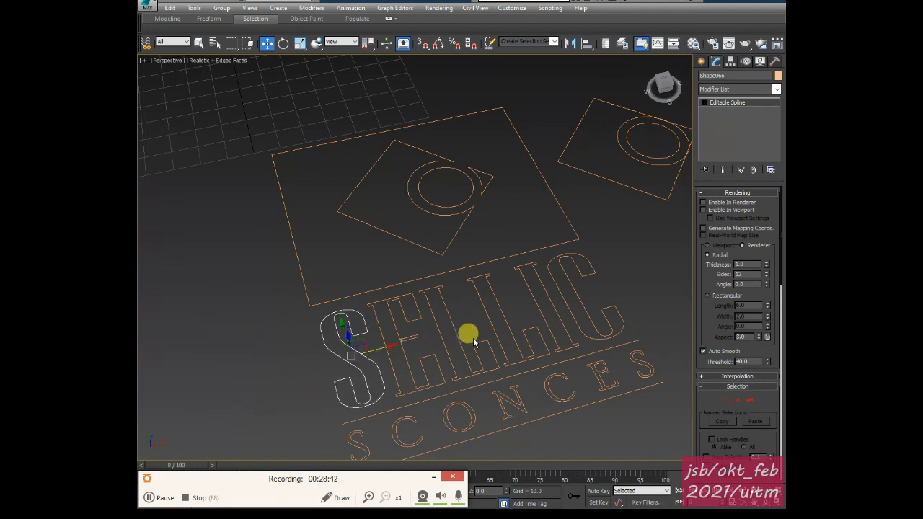
middle_drag(379, 354, 398, 361)
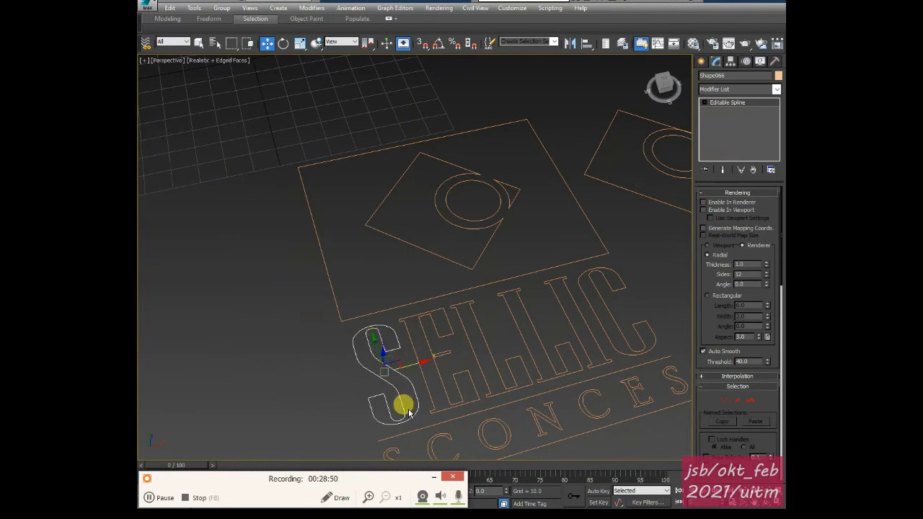
In Top view, group all the SELLIC letters as "sellic" and apply an Extrude modifier to the group
key(t)
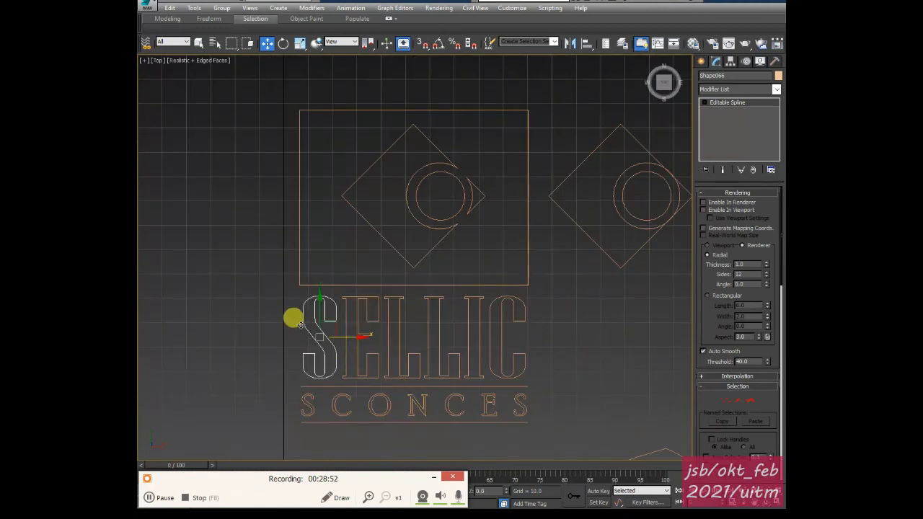
drag(465, 337, 555, 364)
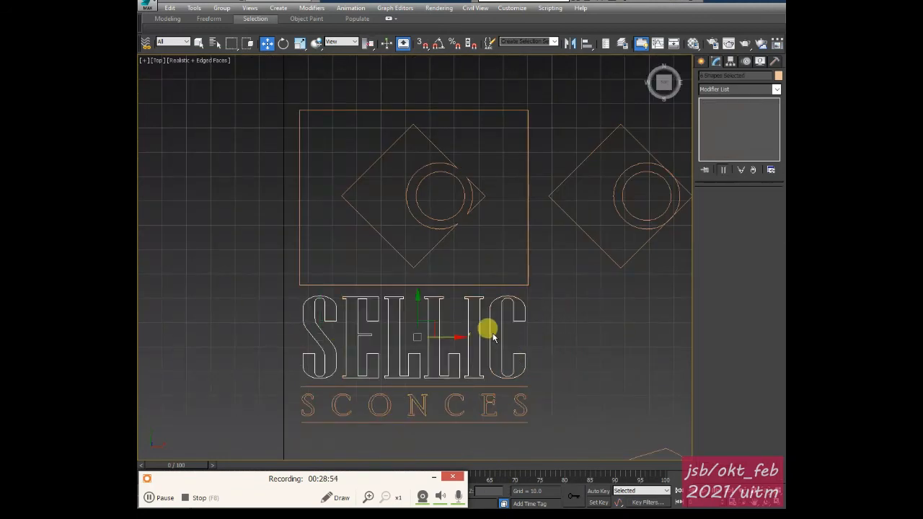
click(221, 8)
click(228, 24)
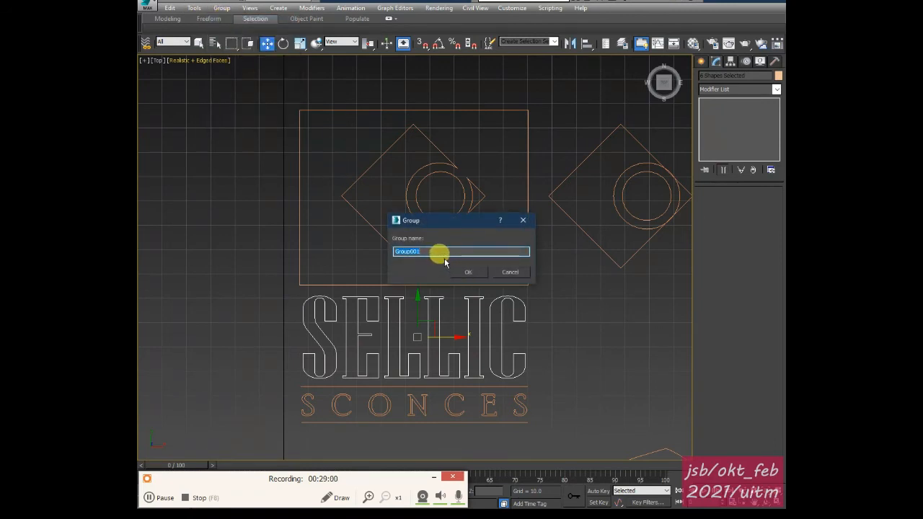
text(sellic)
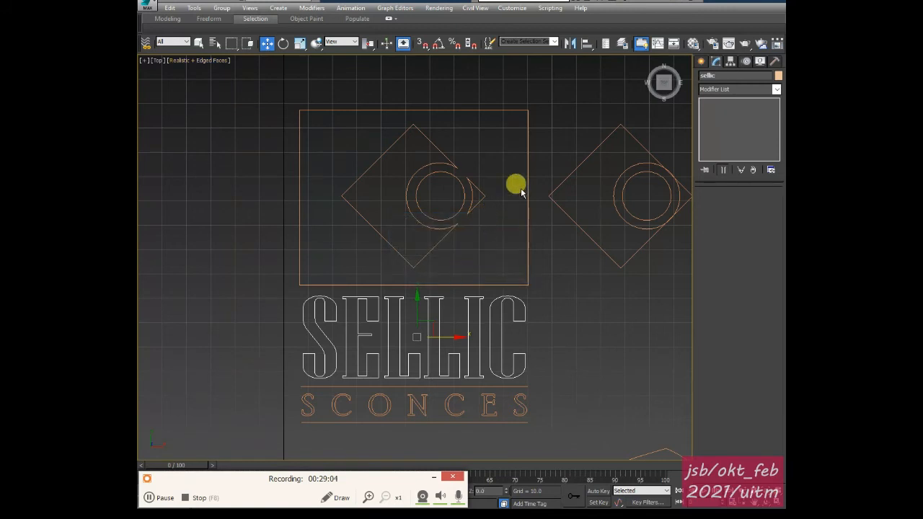
click(776, 90)
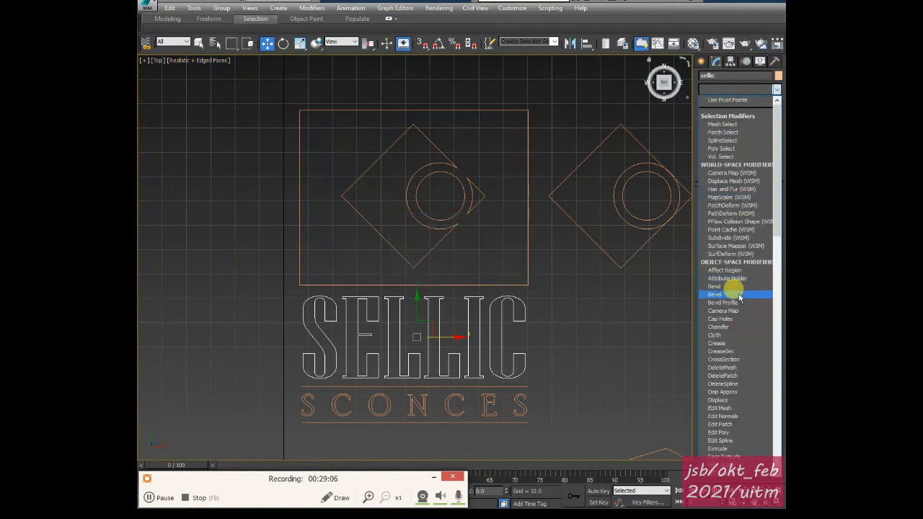
click(721, 449)
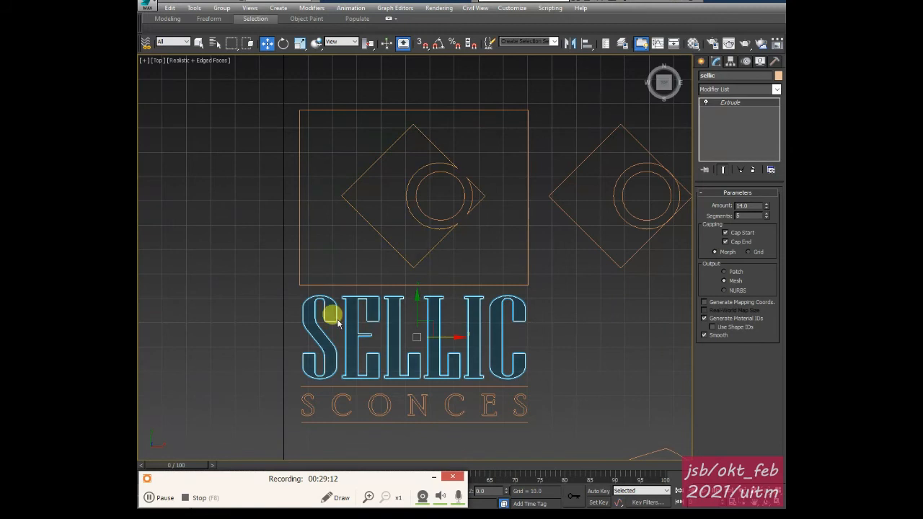
Group all the SCONCES letters as "sco" and apply an Extrude modifier to the group
drag(285, 401, 568, 411)
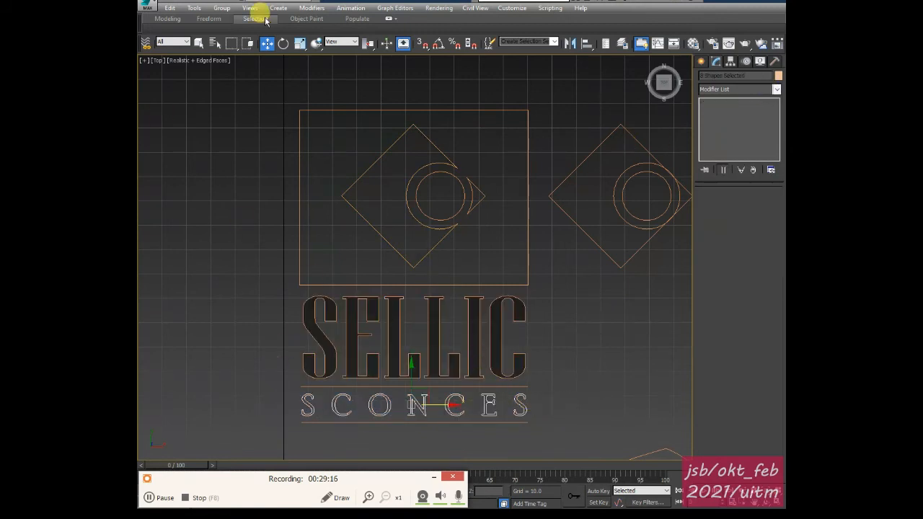
click(213, 8)
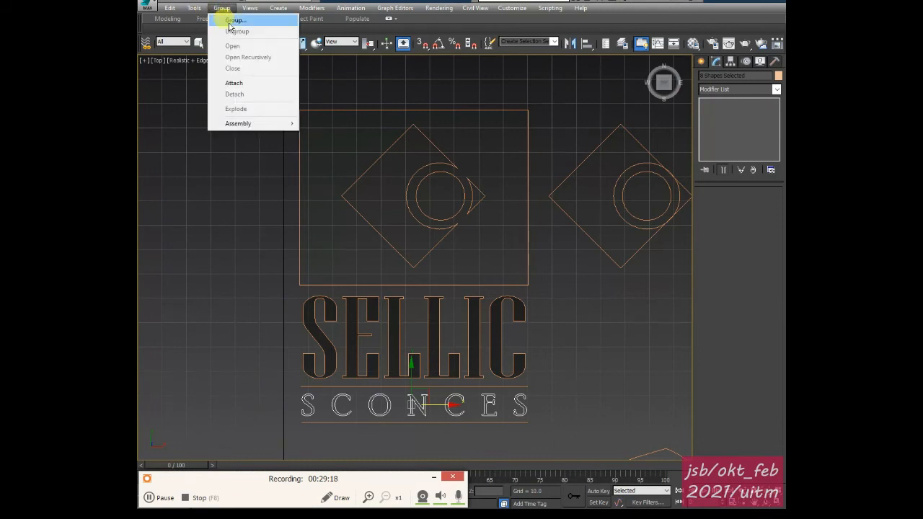
click(219, 20)
text(sco)
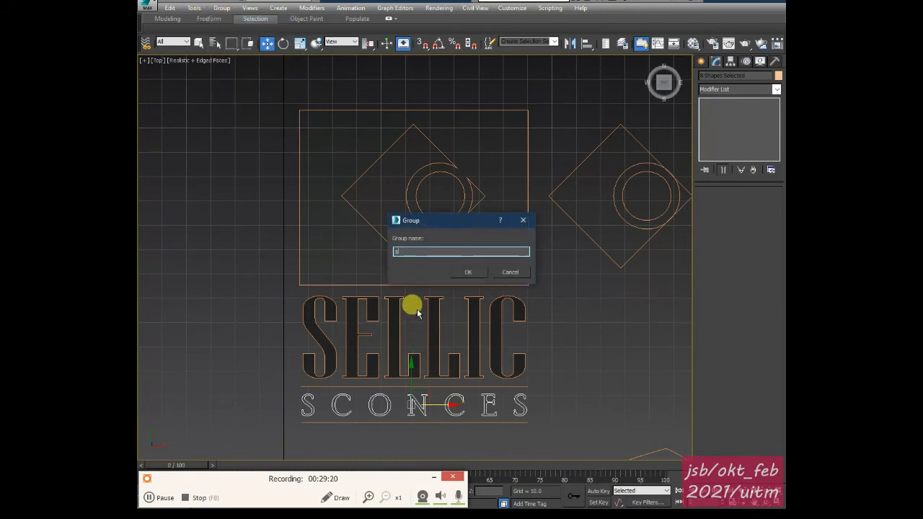
click(468, 272)
click(776, 90)
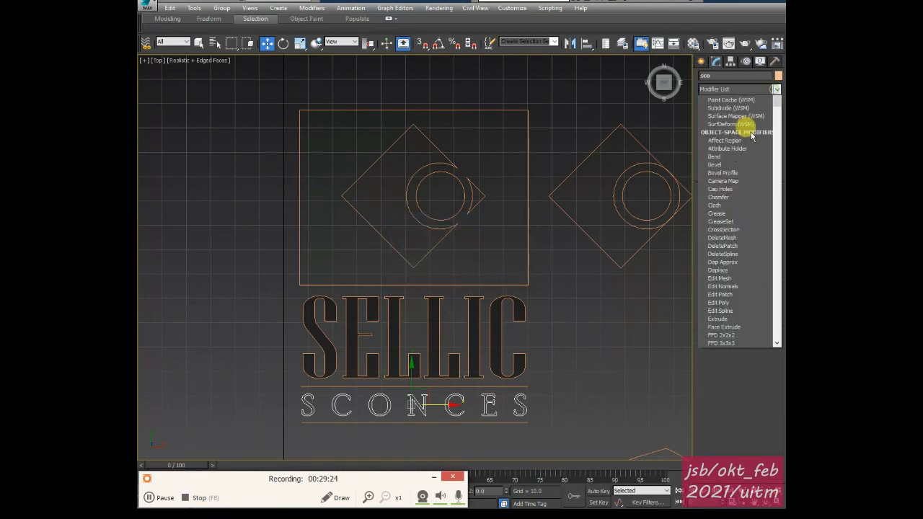
scroll(736, 217, down, 5)
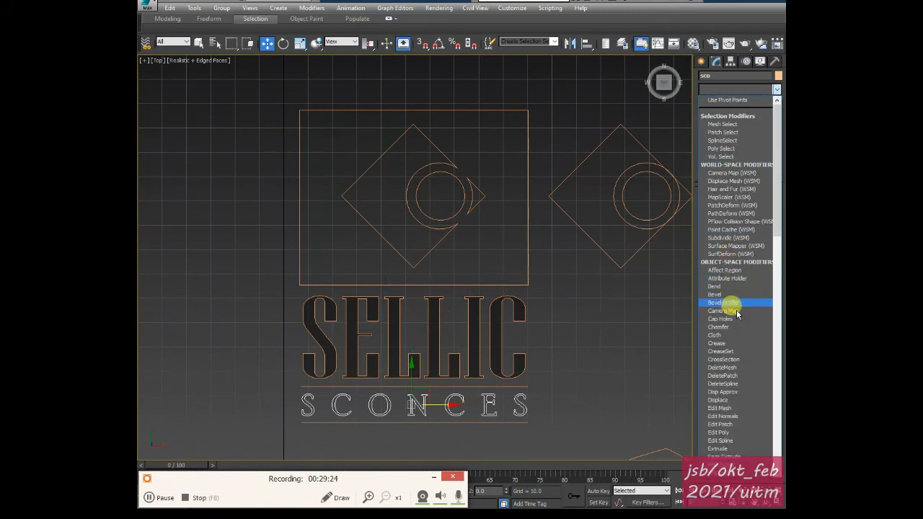
click(719, 449)
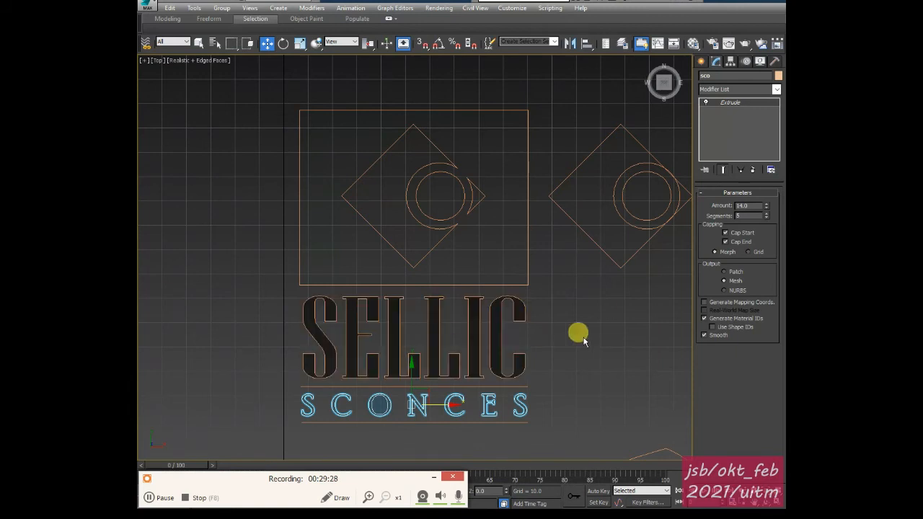
Show the text in Perspective view and set the extrusion amount of the SCONCES group to 5
key(p)
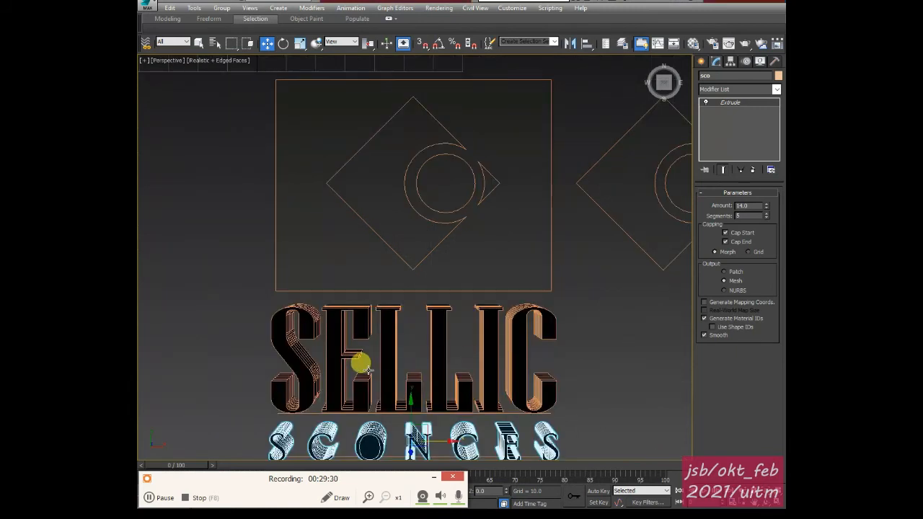
alt+middle_drag(370, 369, 431, 209)
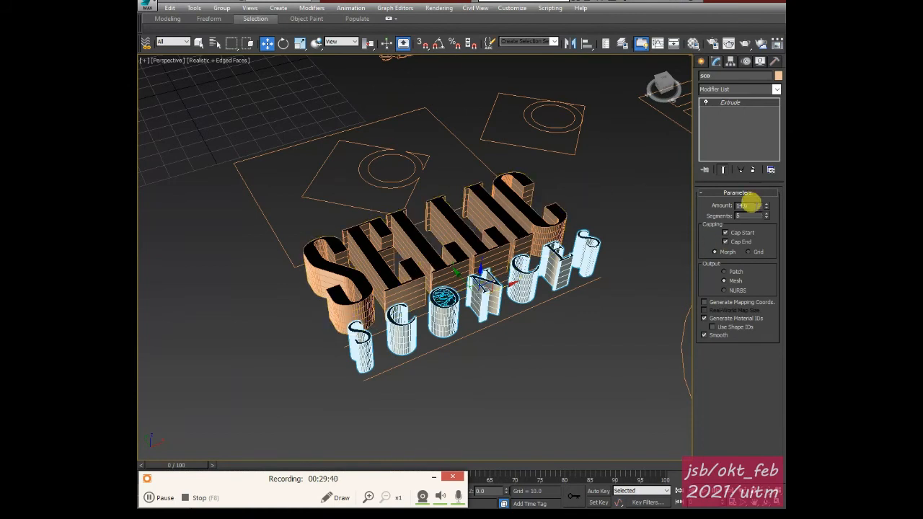
double_click(746, 206)
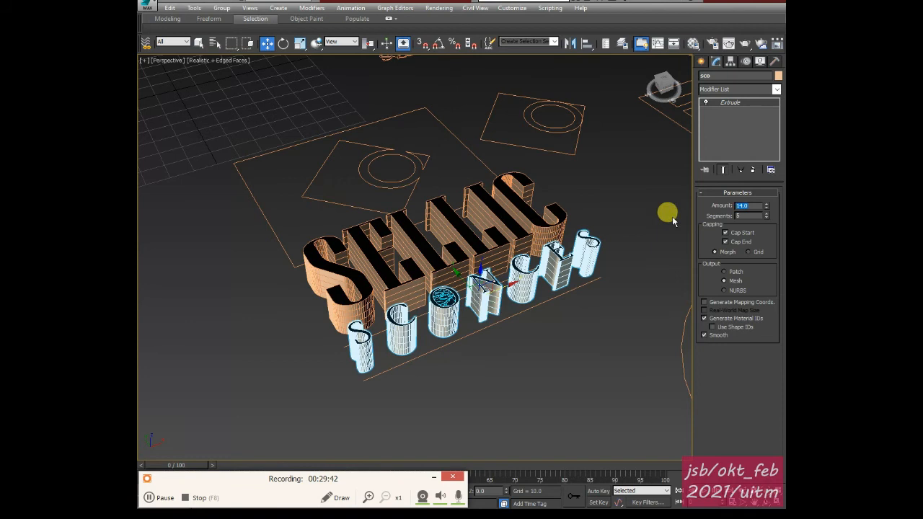
text(5)
key(Return)
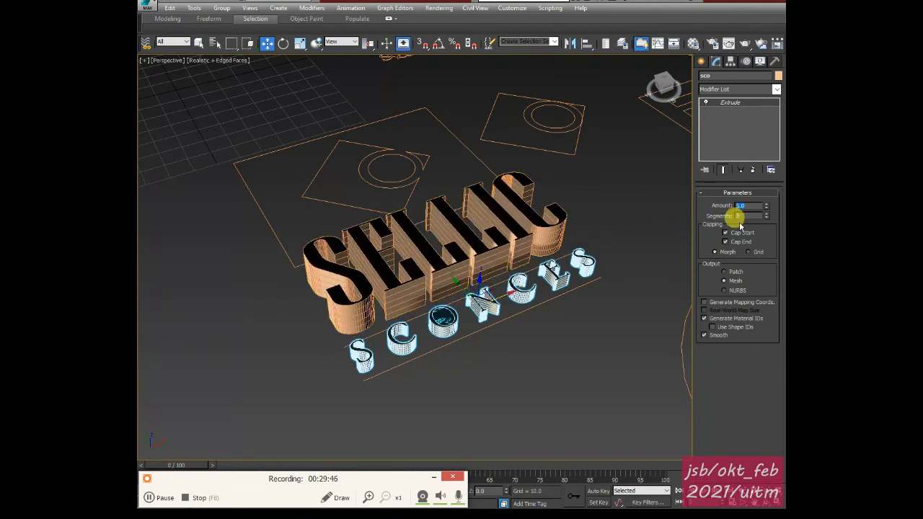
Set the extrusion amount of the SELLIC group to 5 and deselect it
click(422, 260)
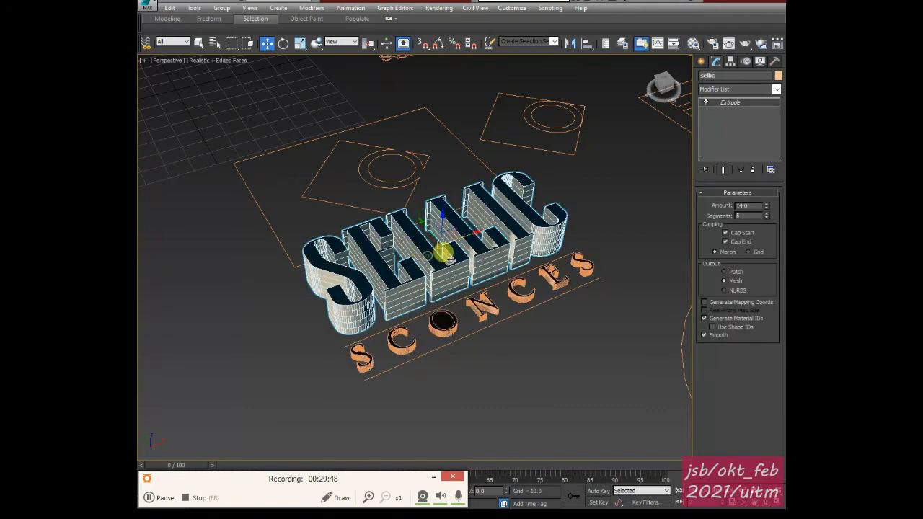
double_click(749, 206)
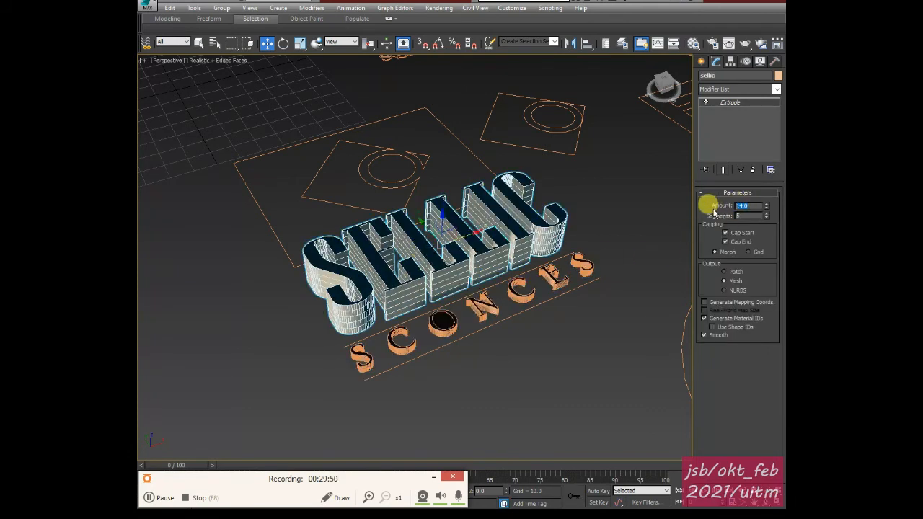
text(5)
key(Return)
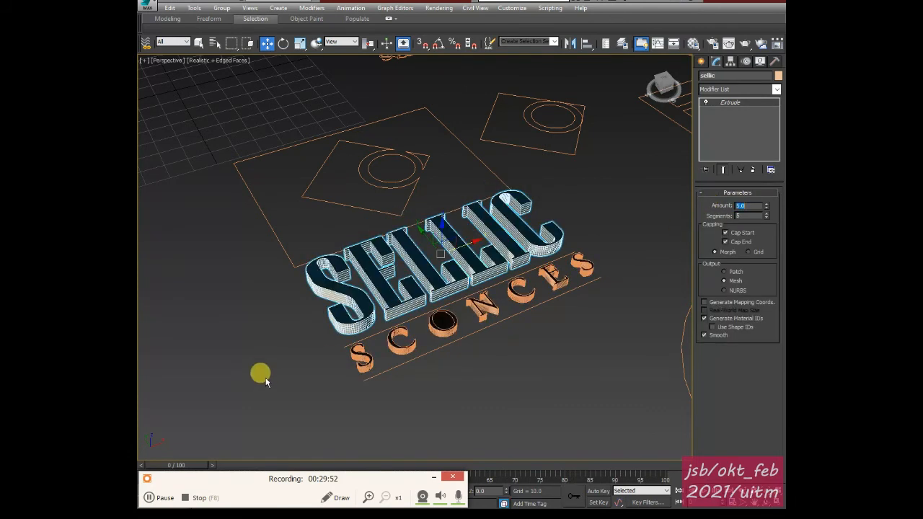
click(297, 300)
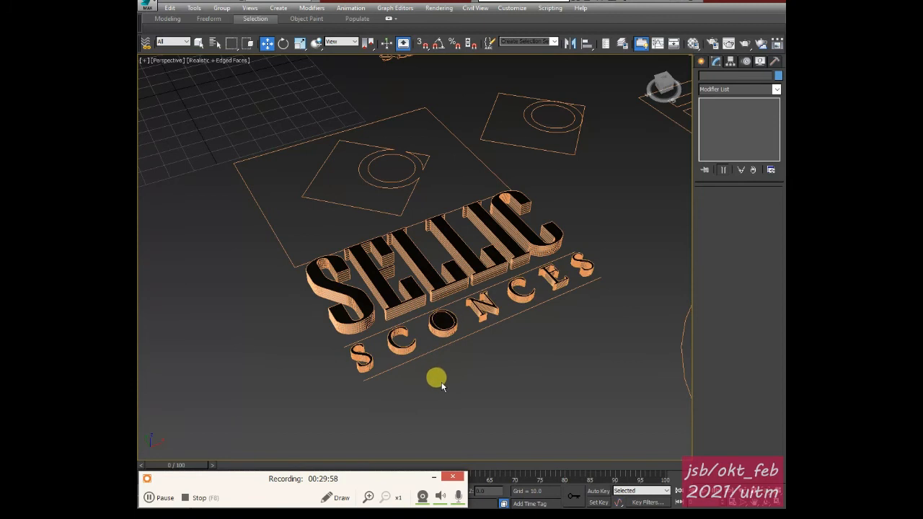
Place a default text spline in the empty area in front of the logo and move it clear of the SELLIC SCONCES lettering
scroll(441, 386, up, 6)
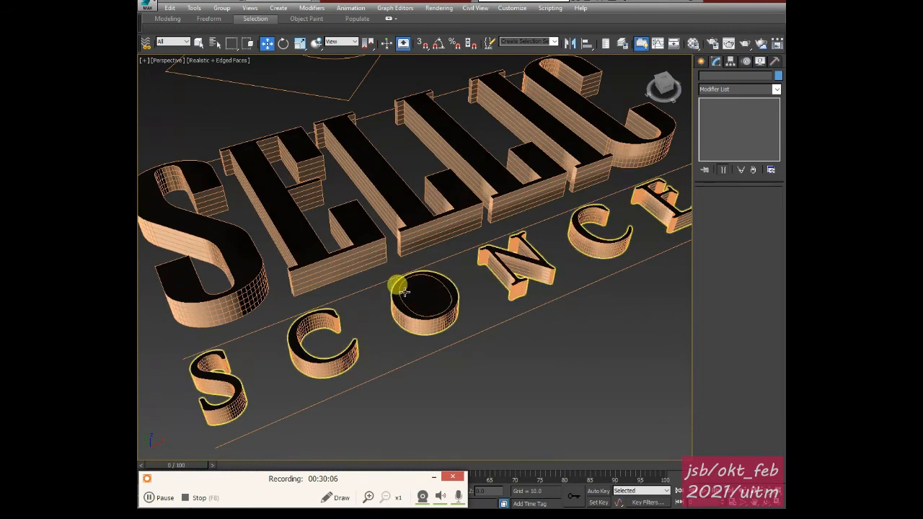
scroll(404, 303, down, 5)
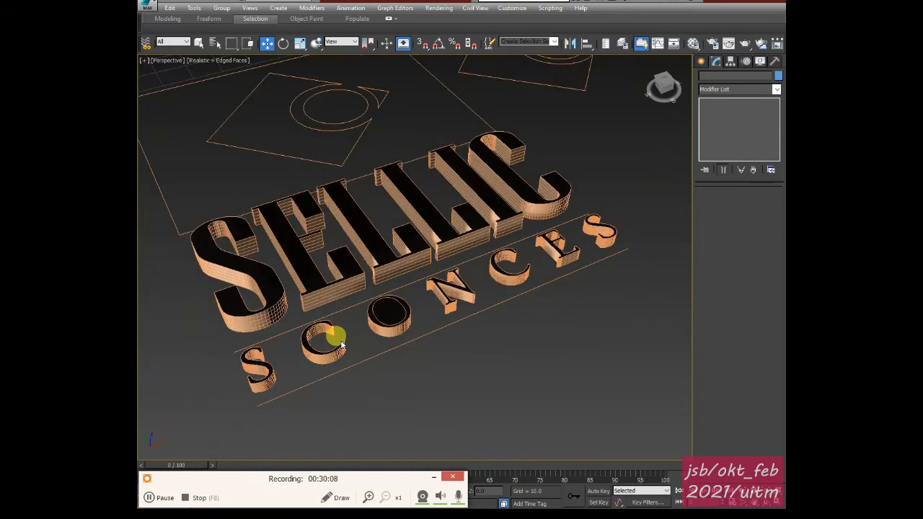
click(701, 62)
click(718, 176)
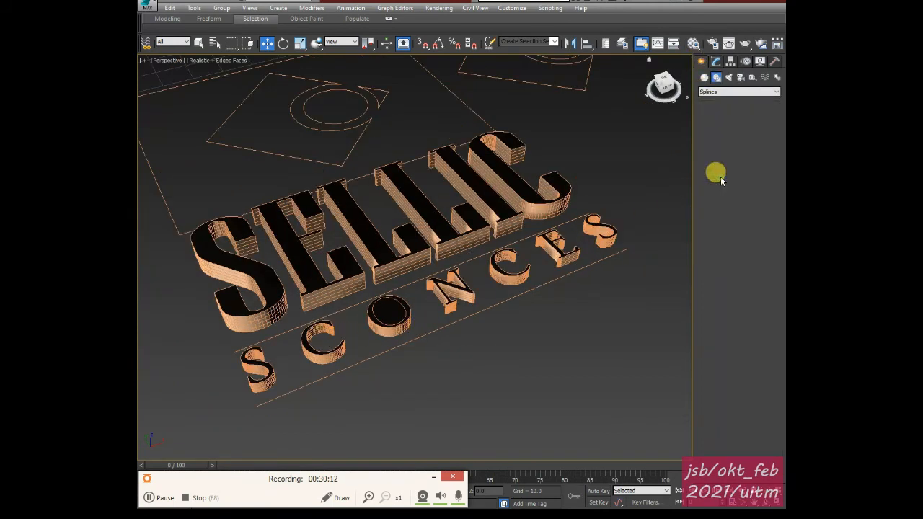
middle_drag(468, 313, 437, 252)
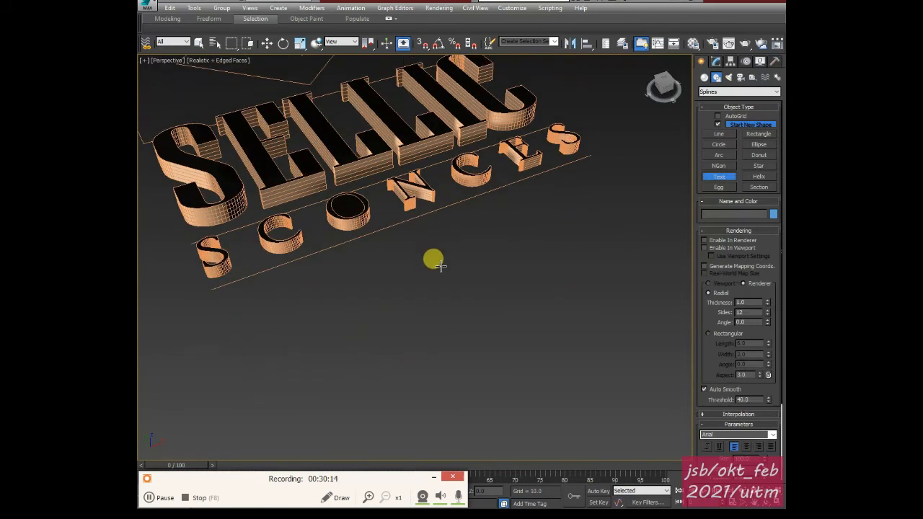
scroll(439, 265, down, 5)
middle_drag(411, 317, 528, 274)
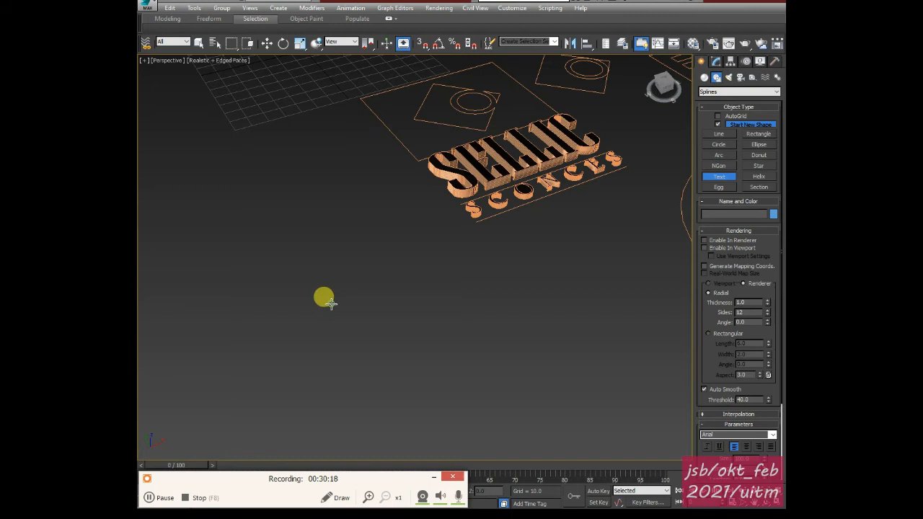
click(330, 304)
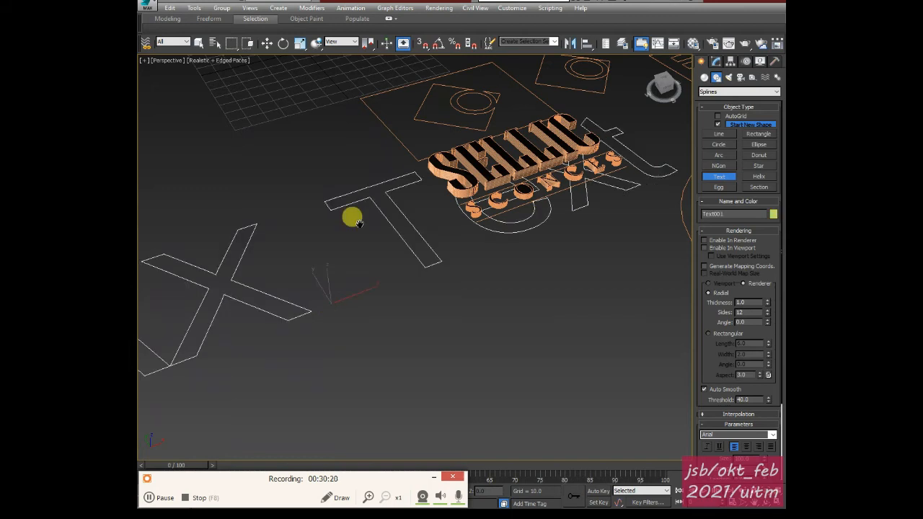
scroll(352, 220, down, 6)
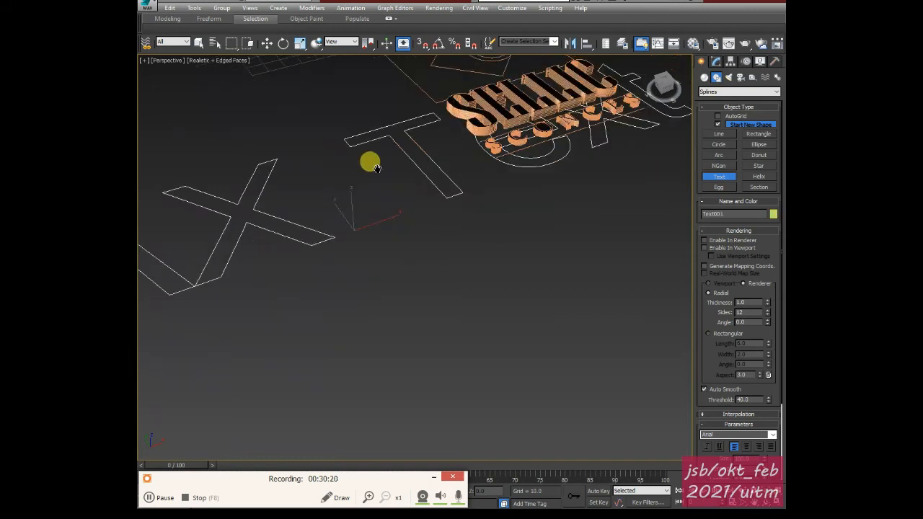
click(267, 44)
drag(348, 195, 401, 305)
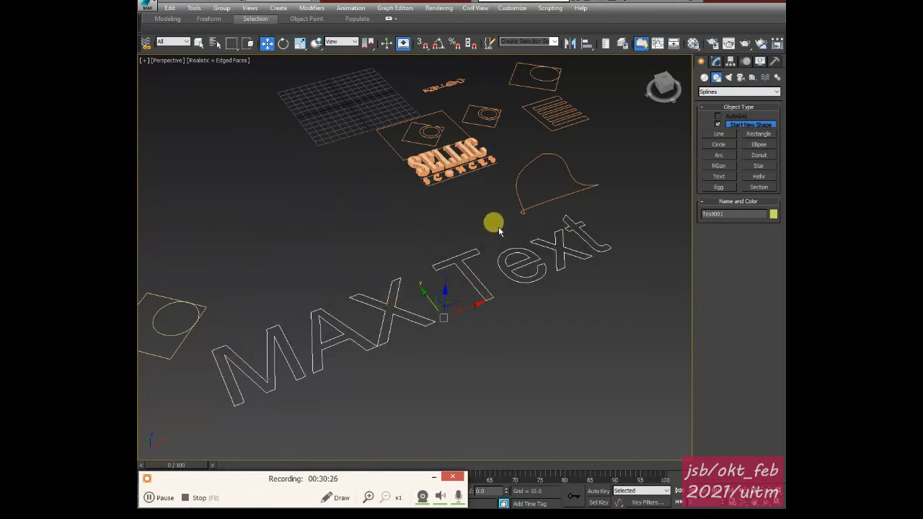
Change the new text's font to Arial Bold Italic and replace its wording with "TOOL"
click(716, 60)
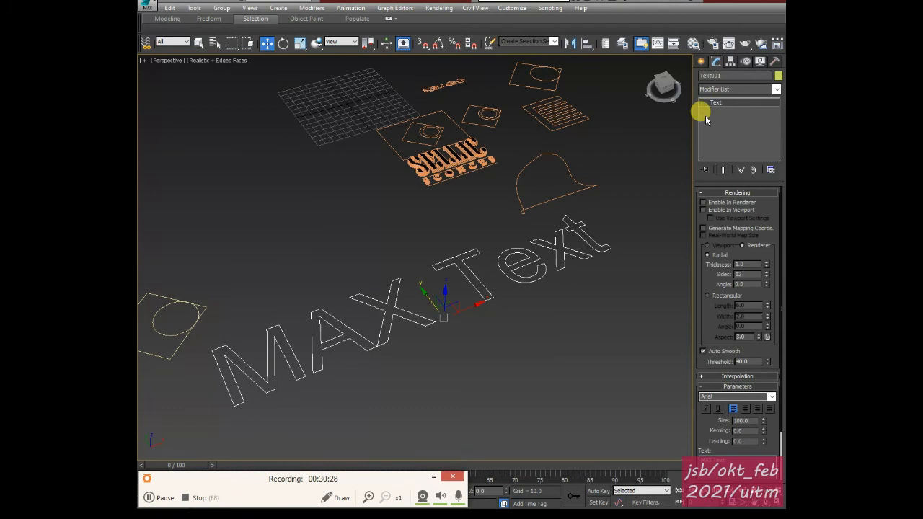
scroll(743, 252, down, 2)
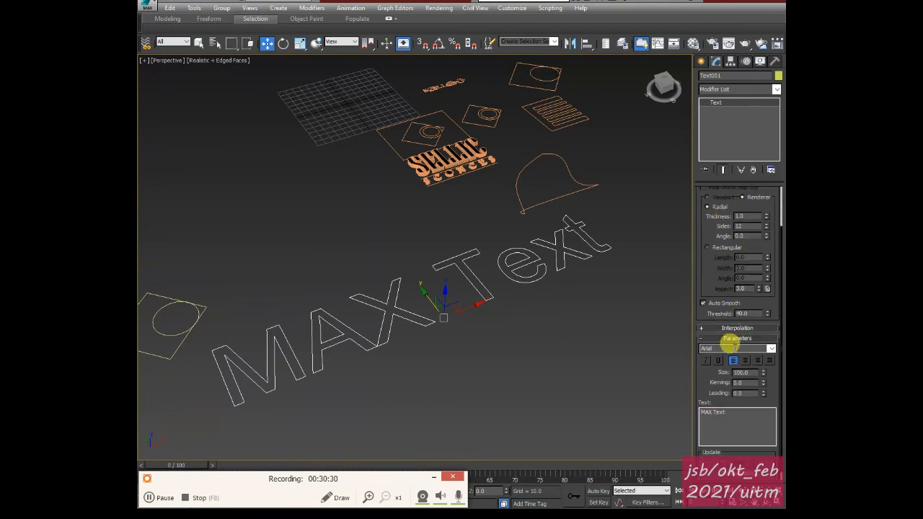
scroll(730, 346, down, 1)
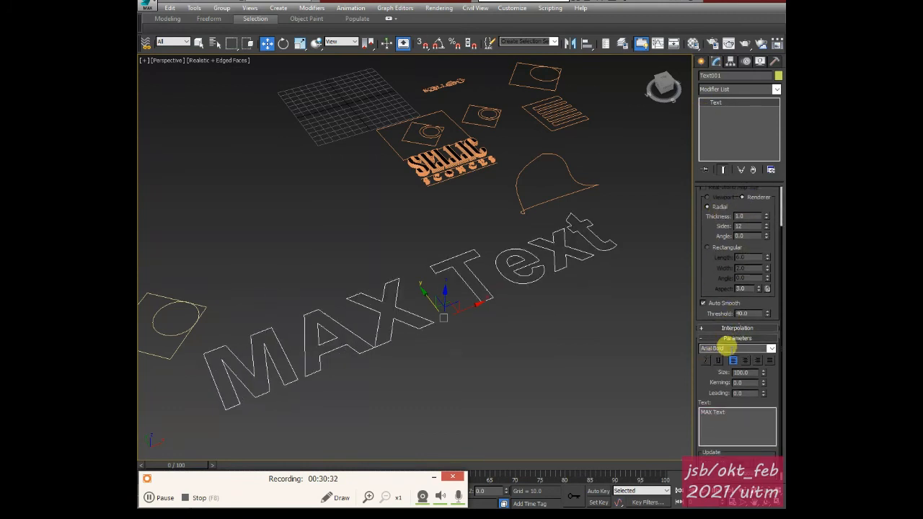
drag(732, 417, 698, 413)
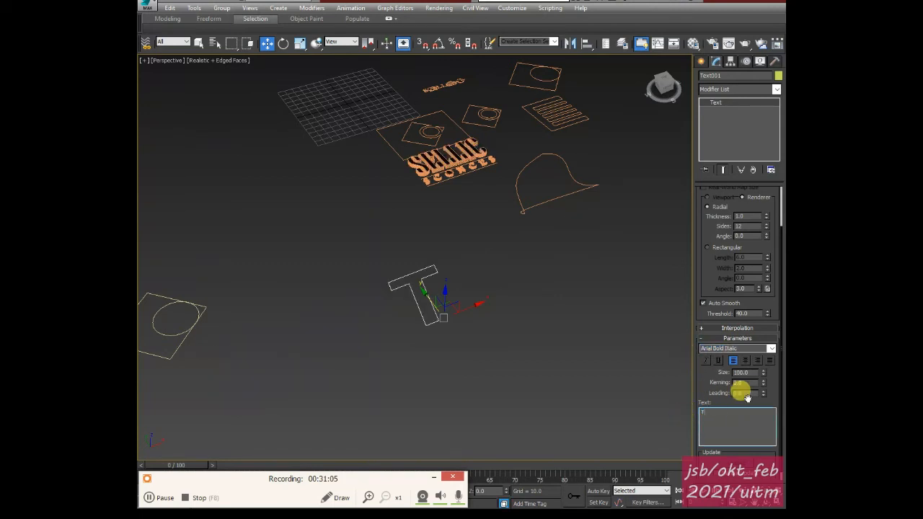
text(OO:)
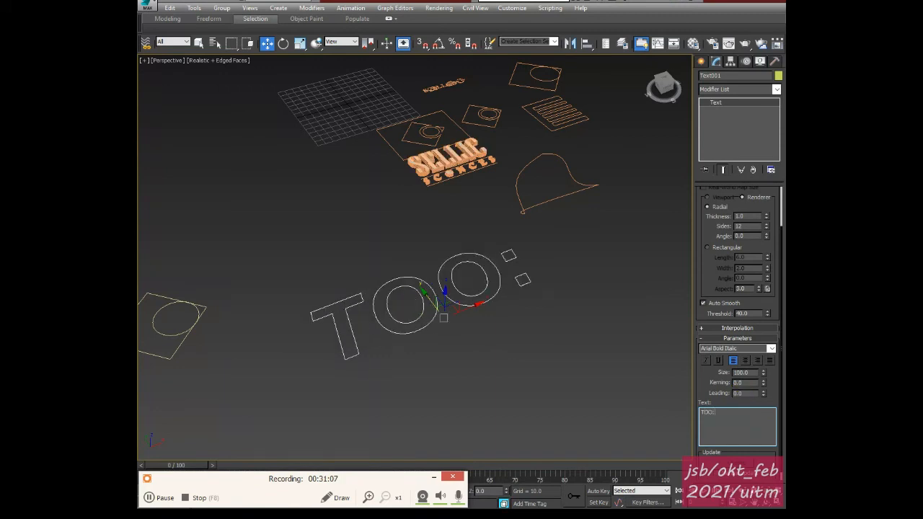
key(BackSpace)
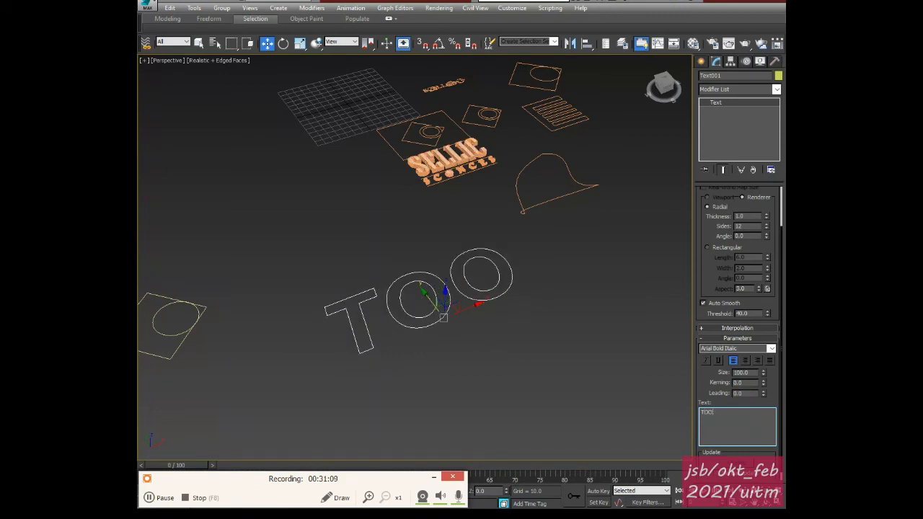
text(L)
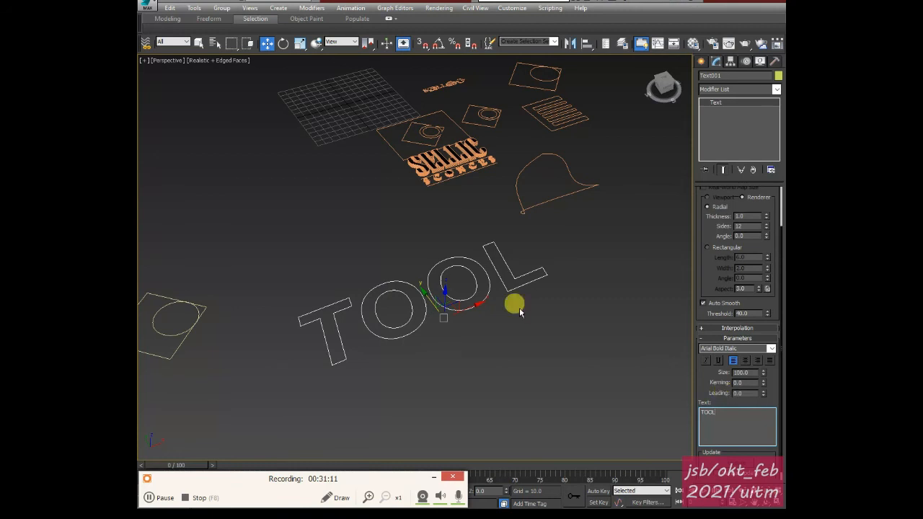
Apply an Extrude modifier to the TOOL text
click(777, 89)
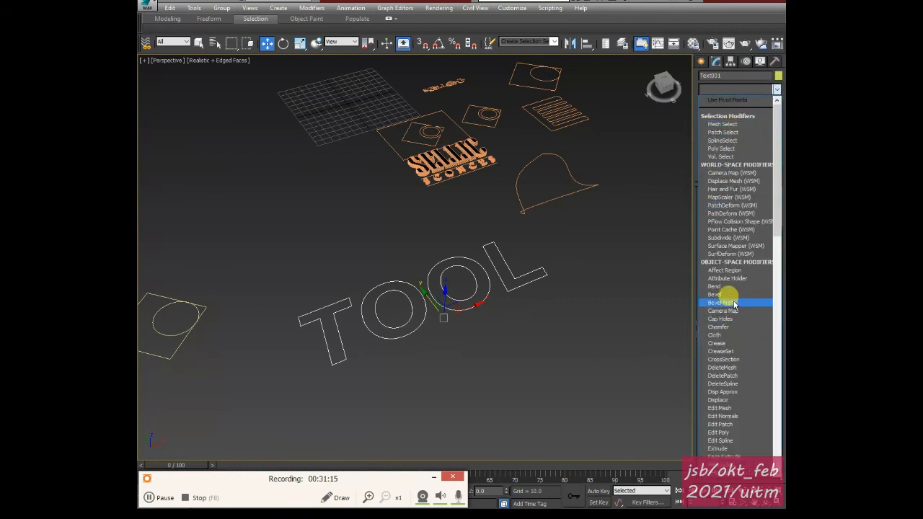
scroll(720, 411, down, 1)
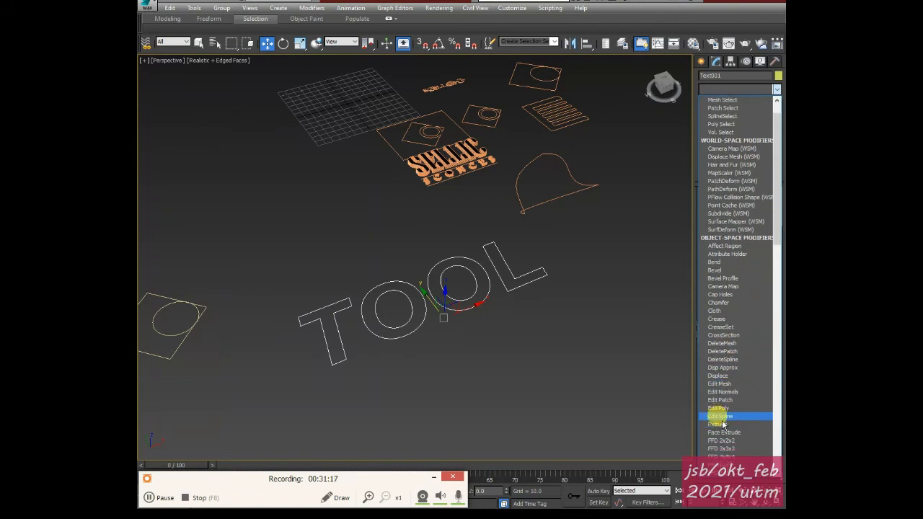
click(723, 424)
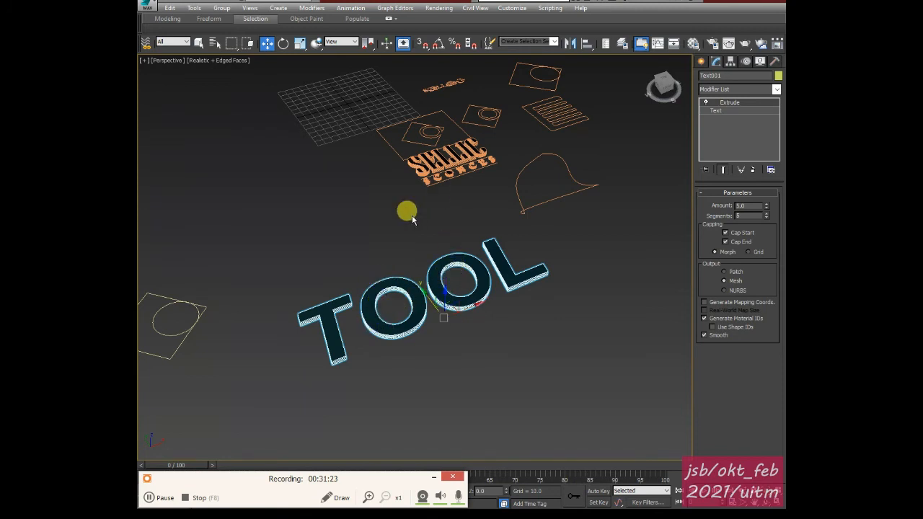
Select the inner circle of the logo emblem above the SELLIC lettering and apply a Bevel modifier to it
scroll(411, 213, up, 3)
scroll(404, 224, up, 3)
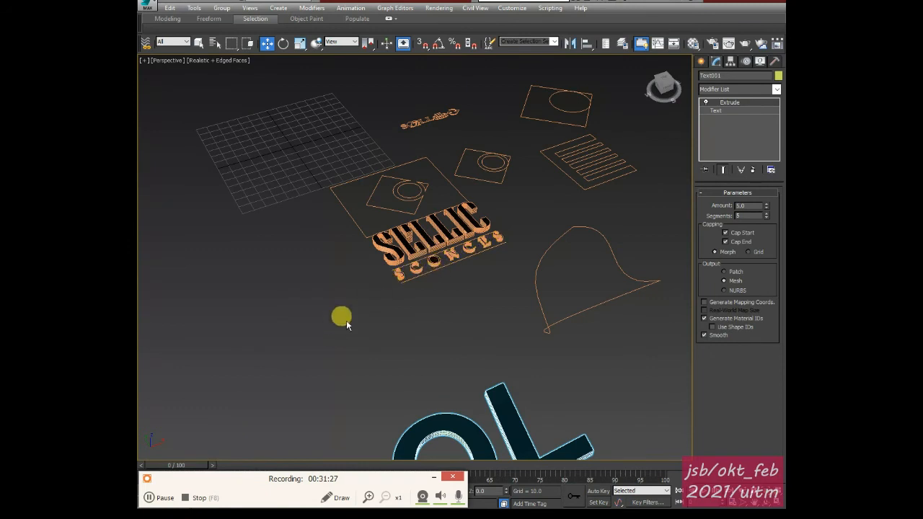
middle_drag(325, 308, 339, 214)
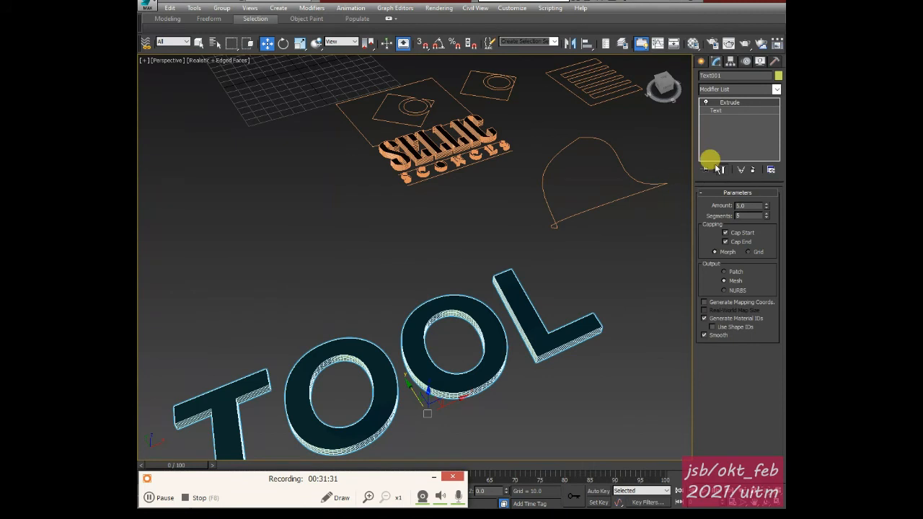
click(701, 62)
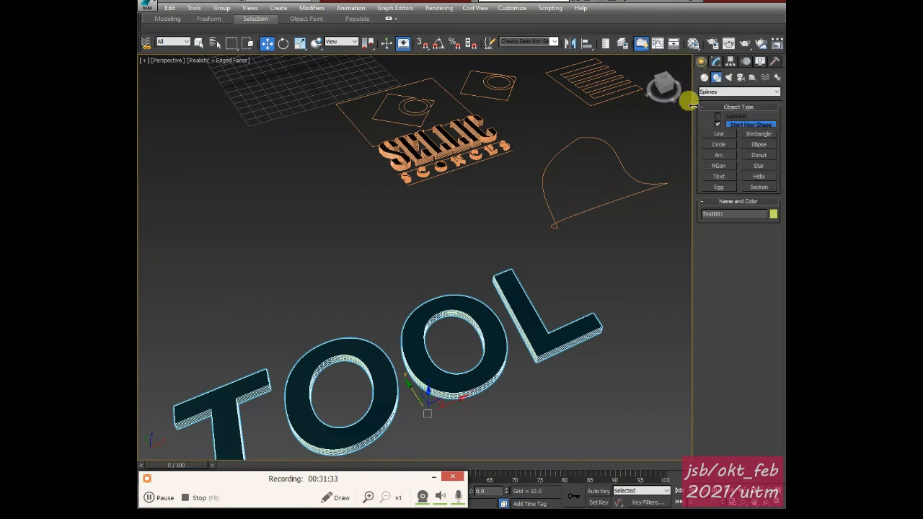
middle_drag(411, 243, 402, 359)
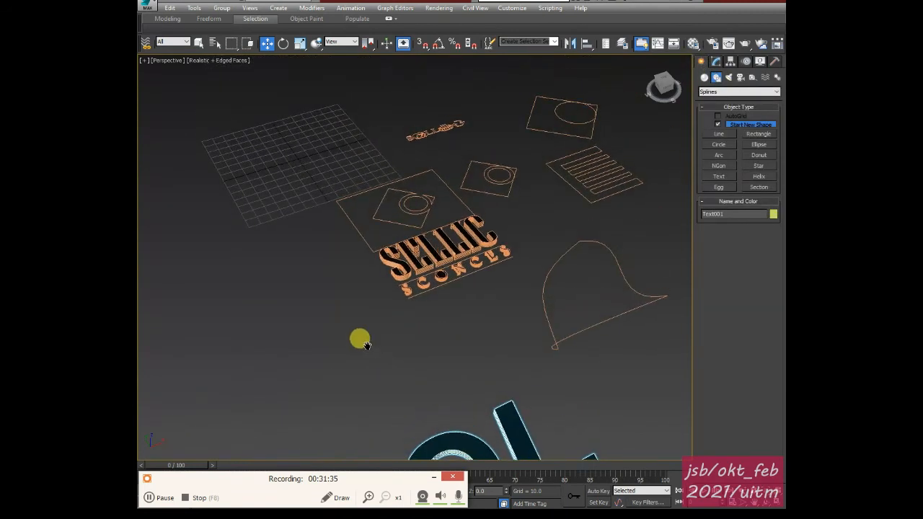
scroll(372, 325, up, 4)
middle_drag(372, 169, 349, 332)
scroll(349, 328, up, 2)
middle_drag(349, 258, 338, 318)
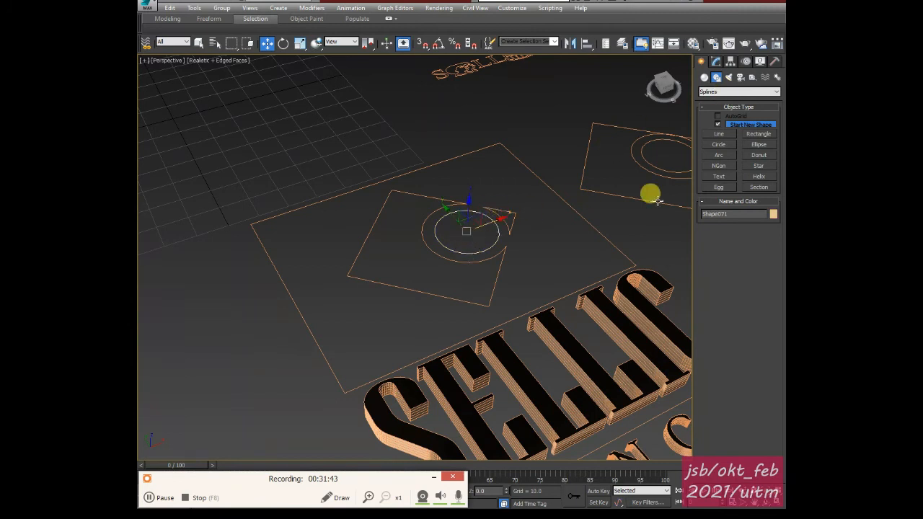
click(716, 62)
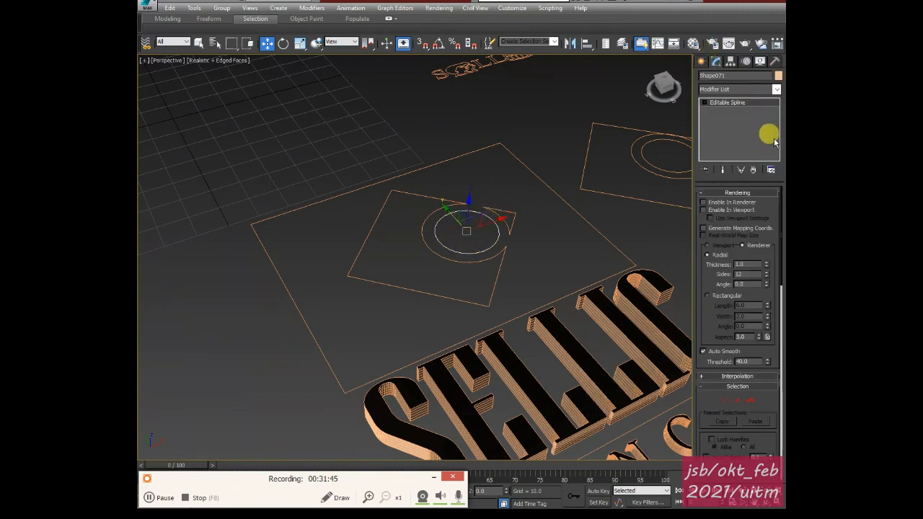
click(776, 90)
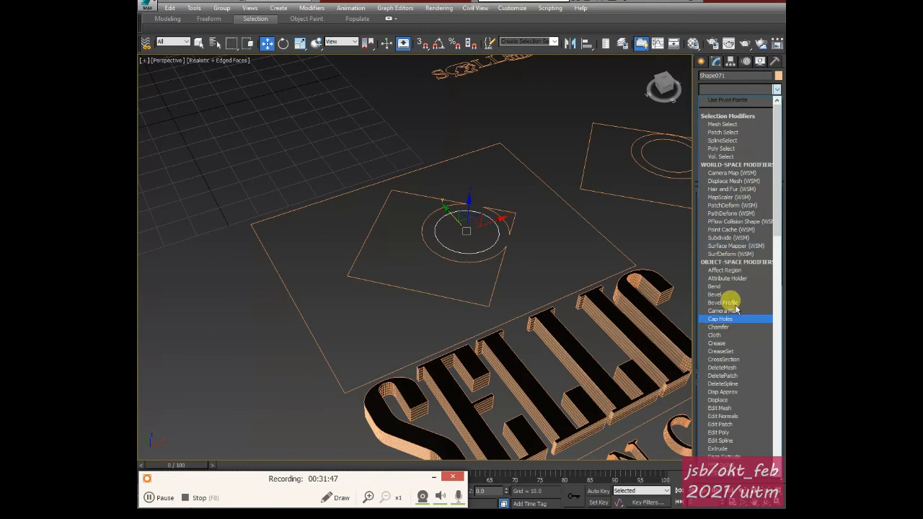
click(721, 295)
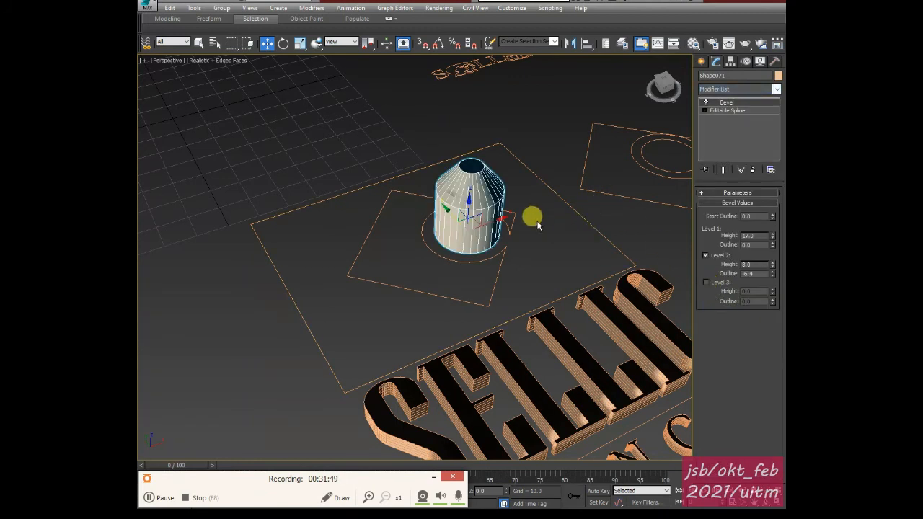
Turn off the bevel's Level 2 and set the Level 1 height to 5
click(706, 256)
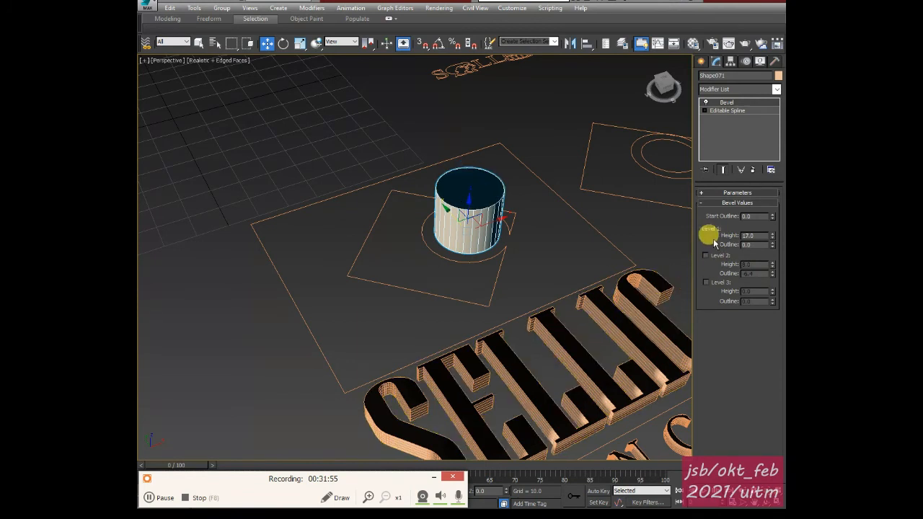
double_click(755, 235)
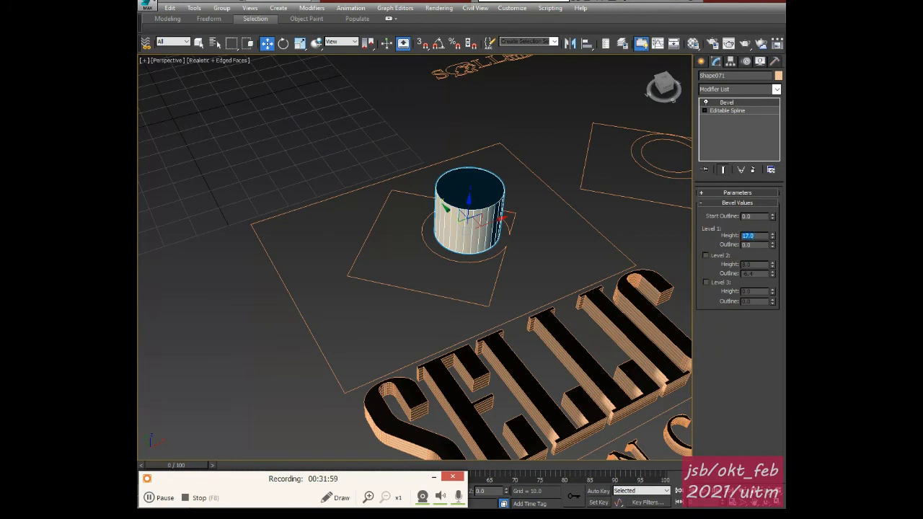
text(5)
click(708, 261)
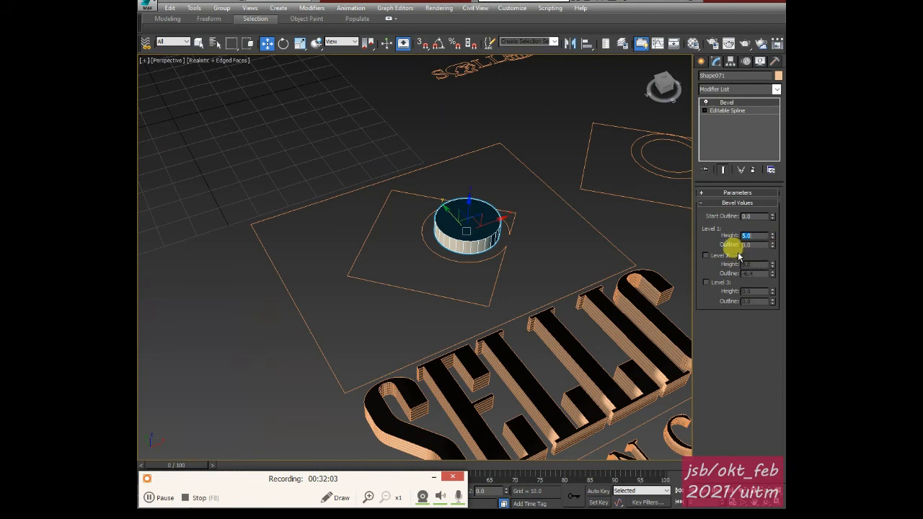
Turn on the circle's Bevel Level 2 with a height of 1 and an outline of -1.4, and deselect the circle
click(706, 256)
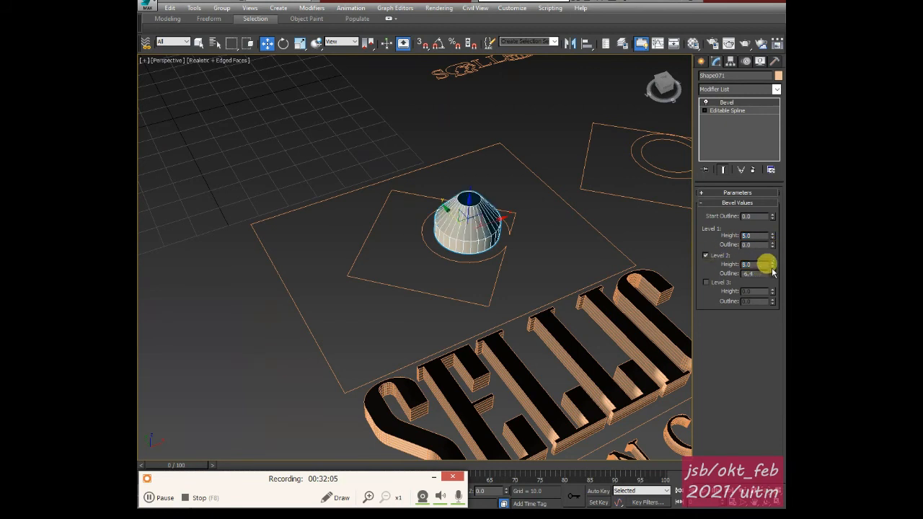
click(756, 265)
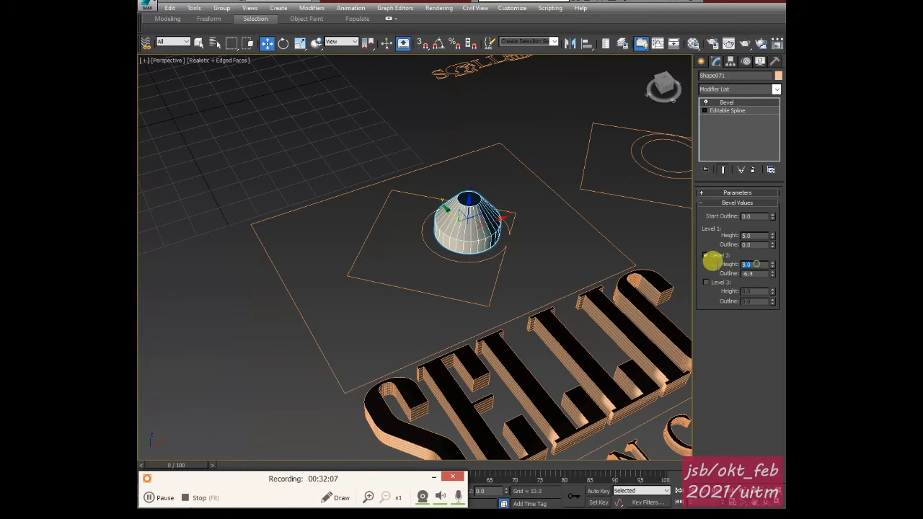
text(2)
key(Return)
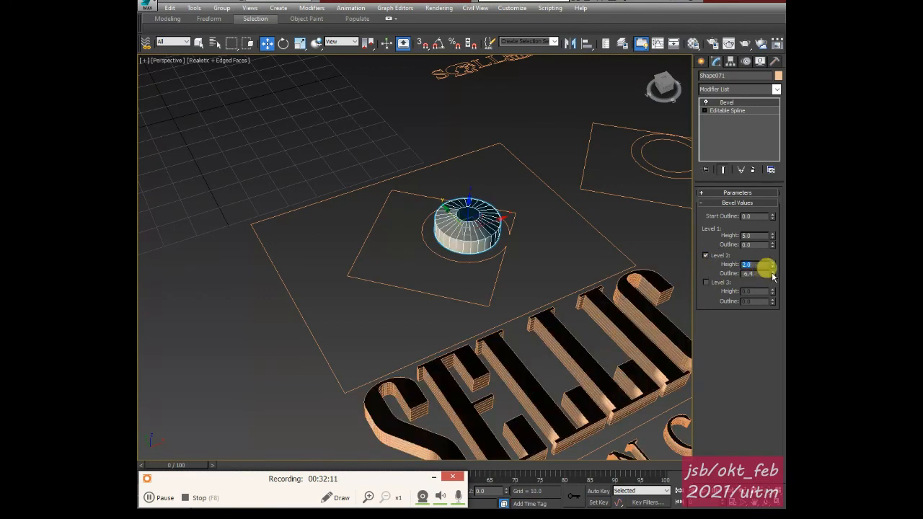
drag(773, 274, 771, 258)
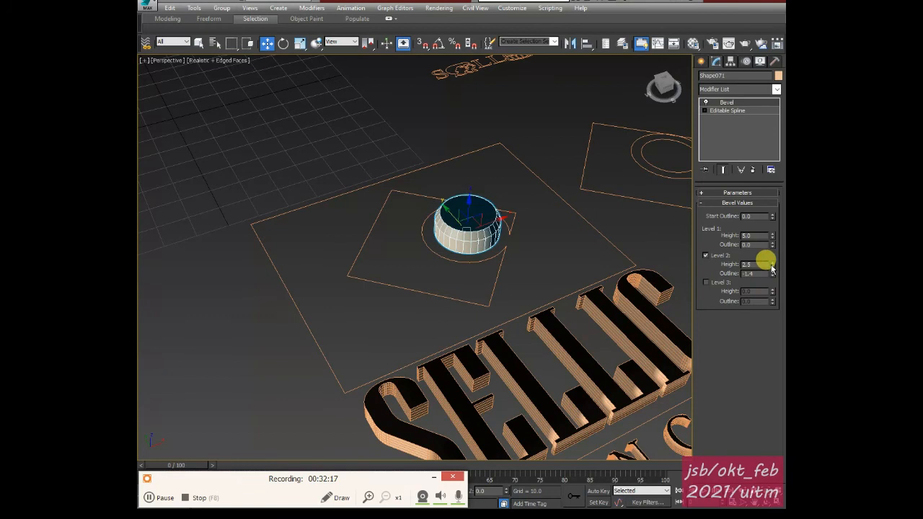
click(773, 267)
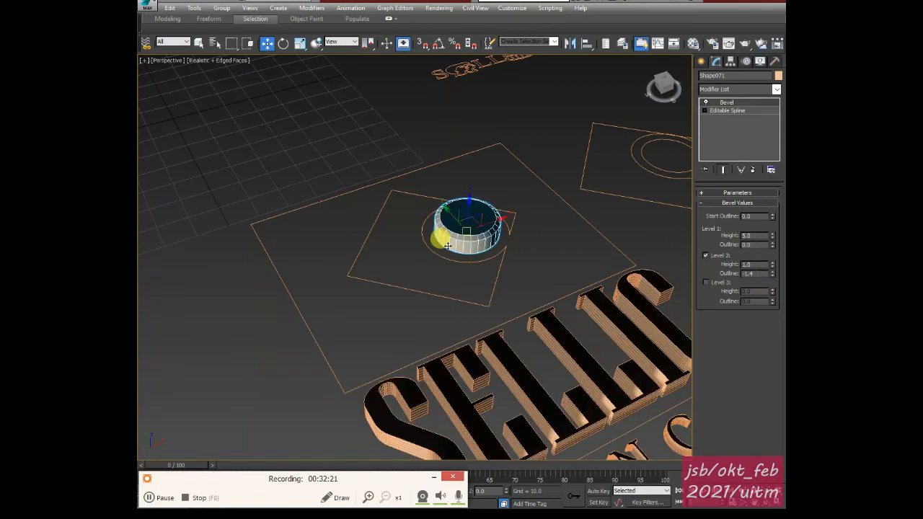
click(386, 258)
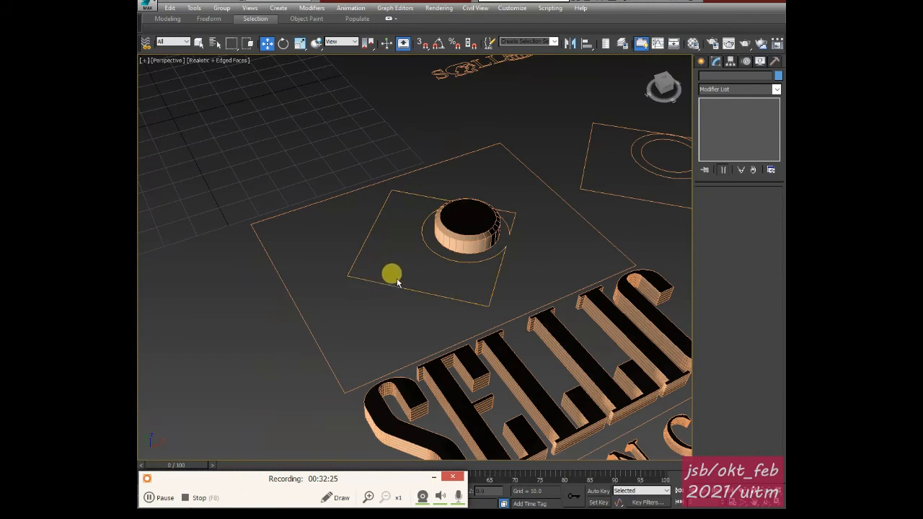
Select the notched diamond shape around the beveled circle and apply a Bevel modifier to it
mouse_move(406, 276)
alt+middle_down()
mouse_move(383, 289)
mouse_move(418, 272)
mouse_move(393, 327)
mouse_move(416, 303)
mouse_move(384, 302)
mouse_move(426, 286)
mouse_move(404, 276)
alt+middle_up()
click(430, 276)
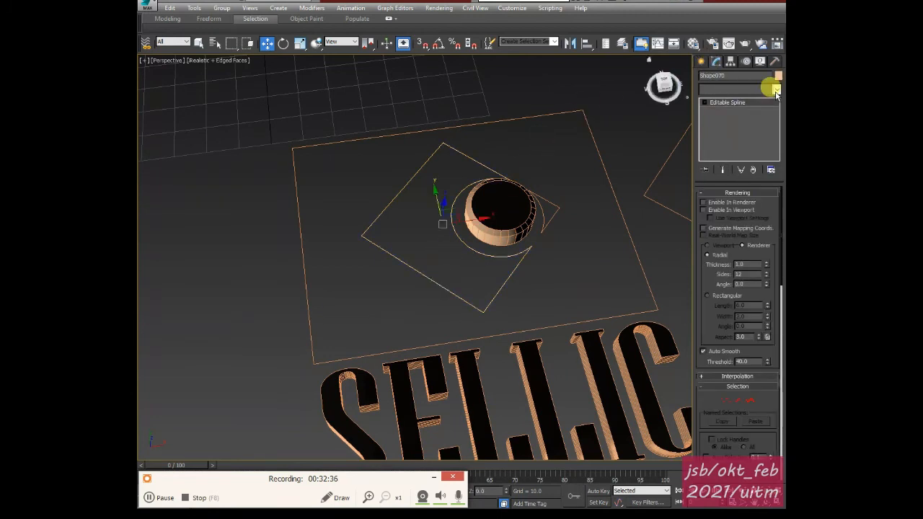
click(774, 88)
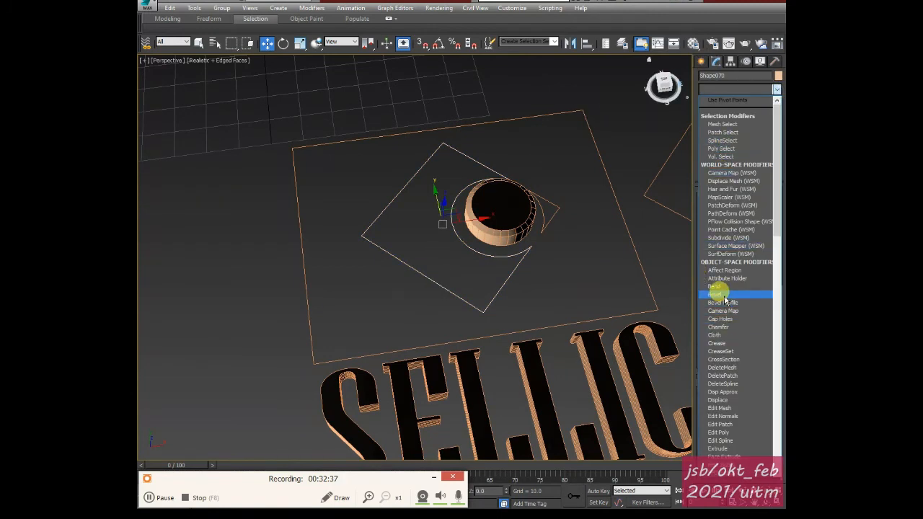
click(721, 294)
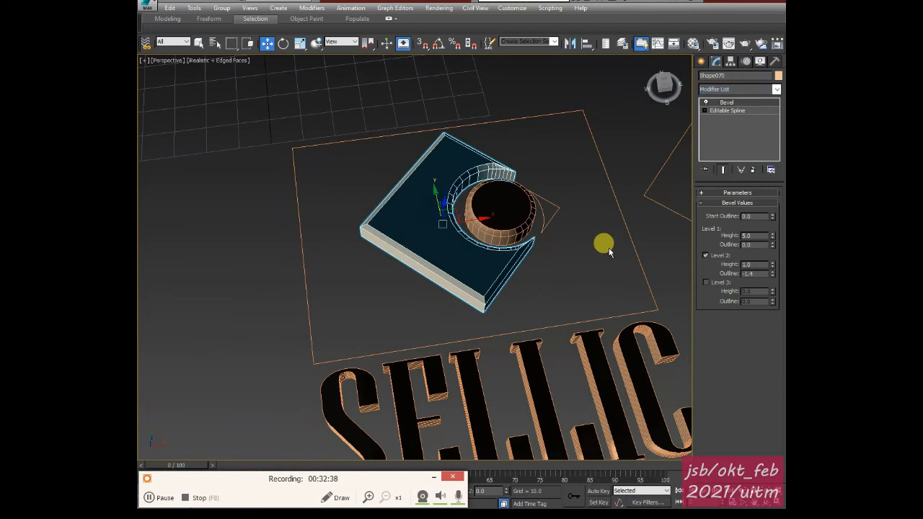
Apply a Bevel modifier to the small corner piece of the diamond beside the circle
click(549, 210)
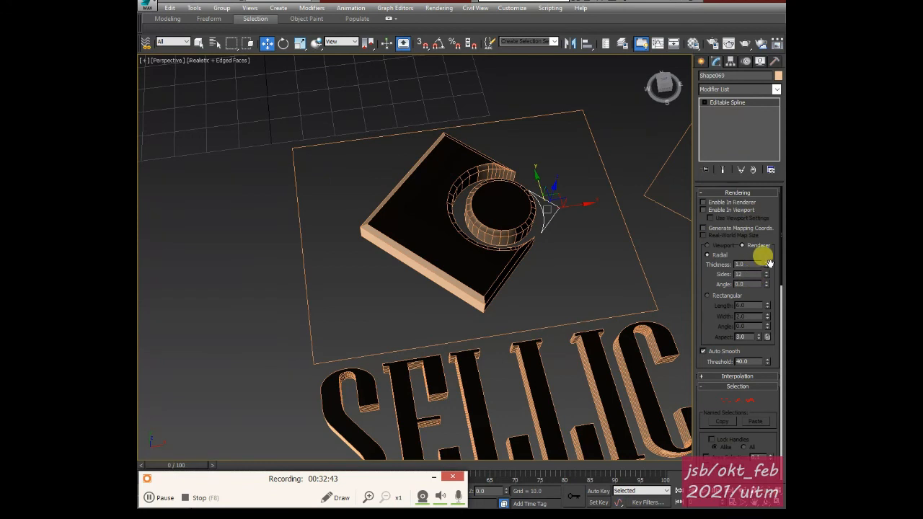
click(775, 88)
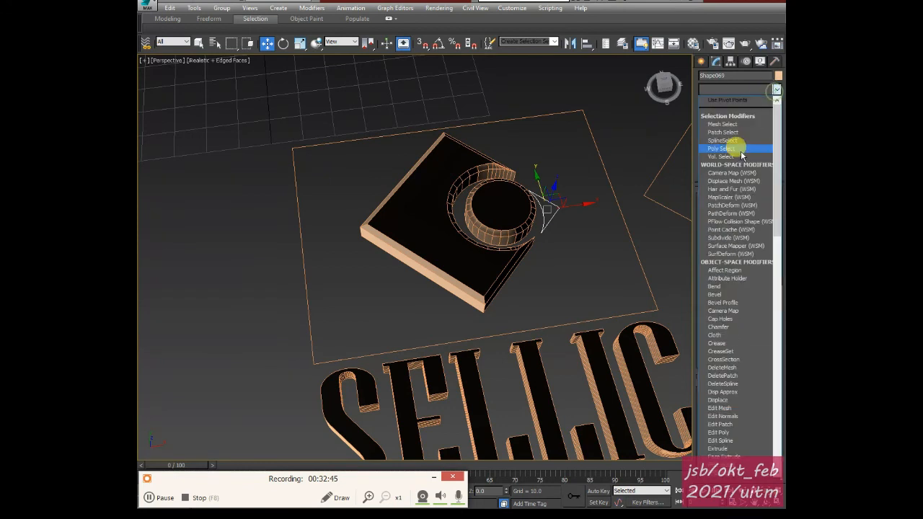
click(714, 294)
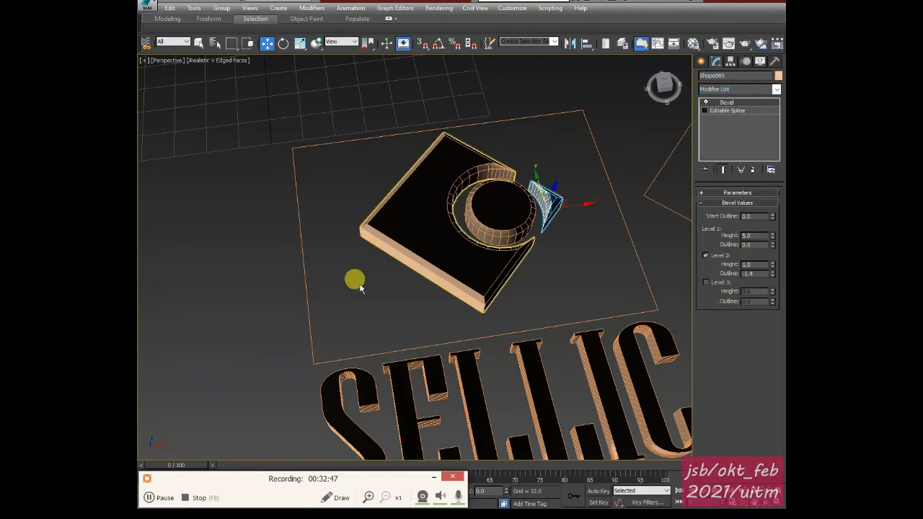
Extrude the large outer rectangle behind the emblem by an amount of 3
click(313, 345)
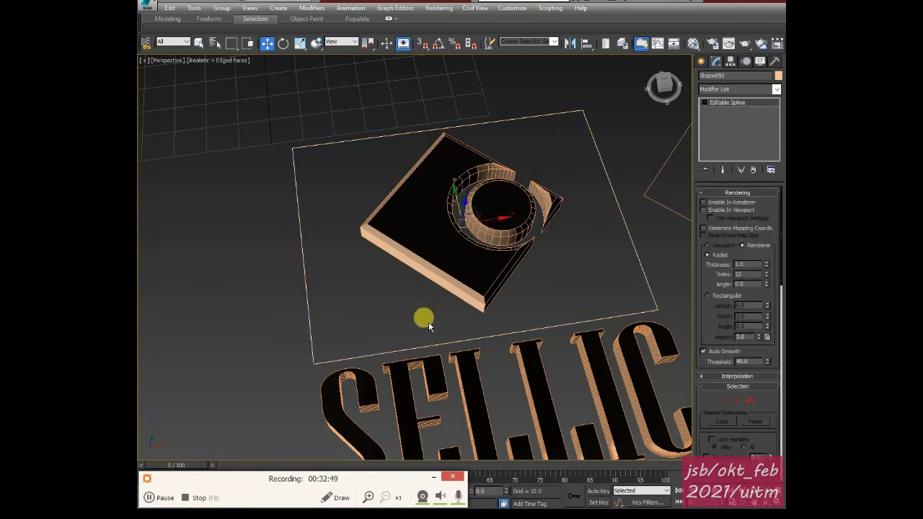
click(775, 89)
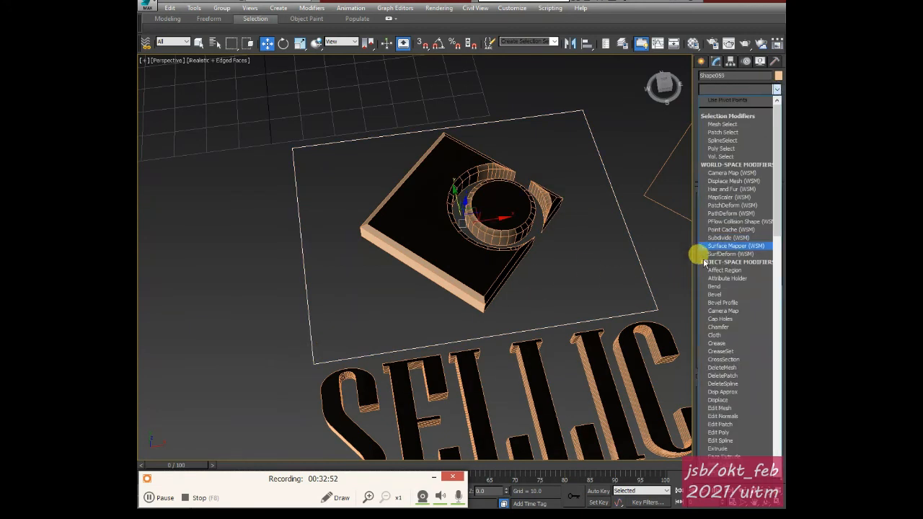
click(711, 449)
click(742, 206)
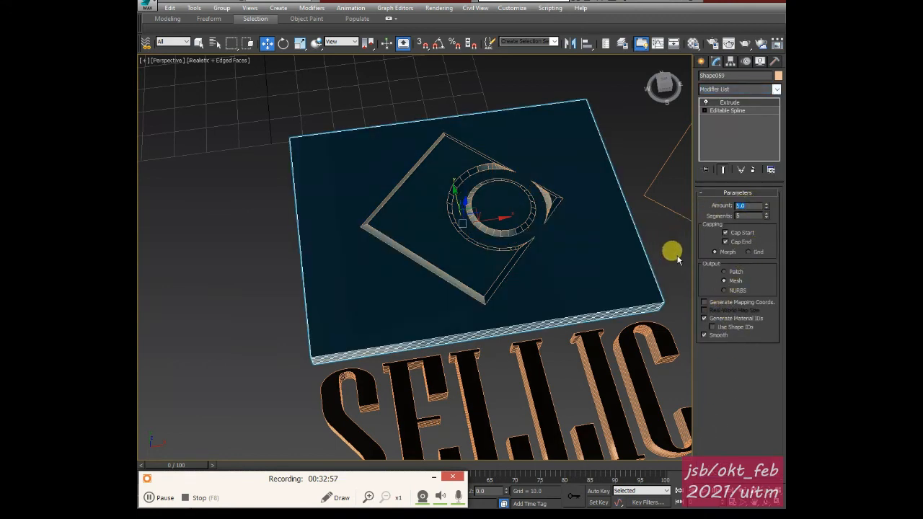
text(3)
key(Return)
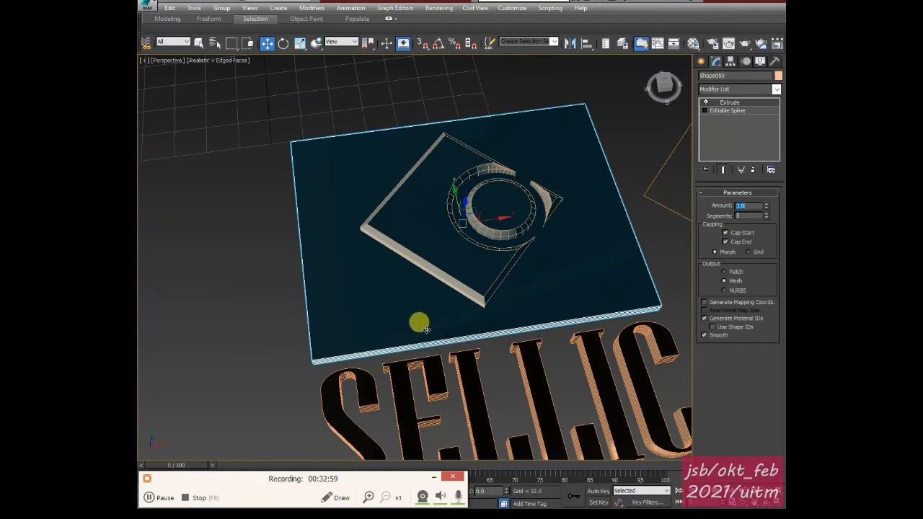
alt+middle_drag(450, 308, 417, 242)
scroll(435, 293, up, 2)
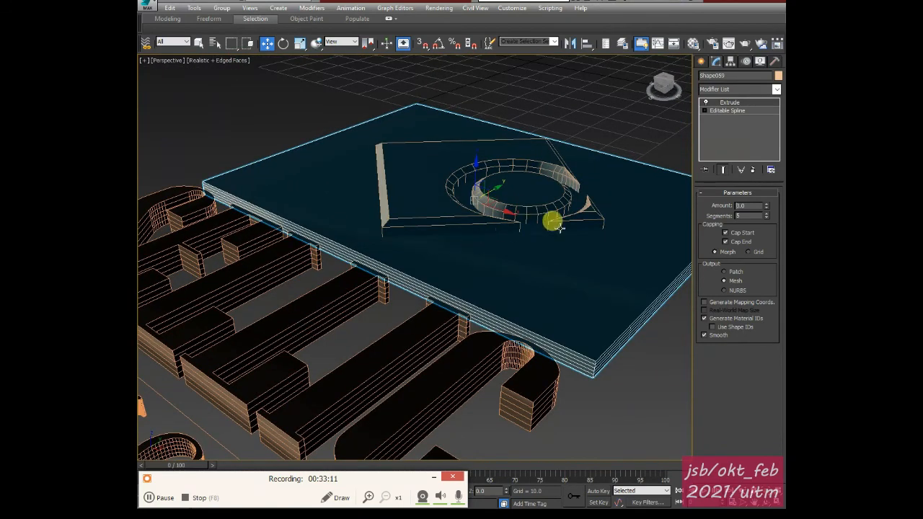
alt+middle_drag(464, 266, 457, 231)
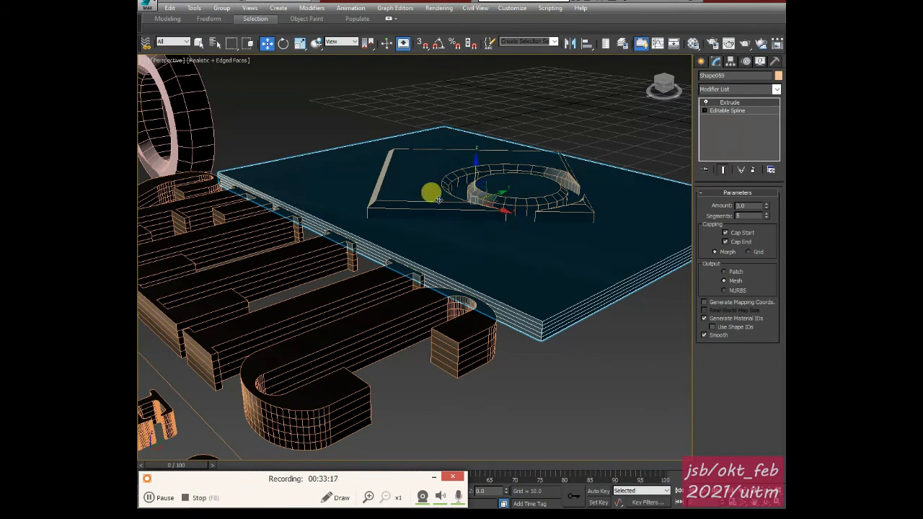
alt+middle_drag(420, 205, 464, 249)
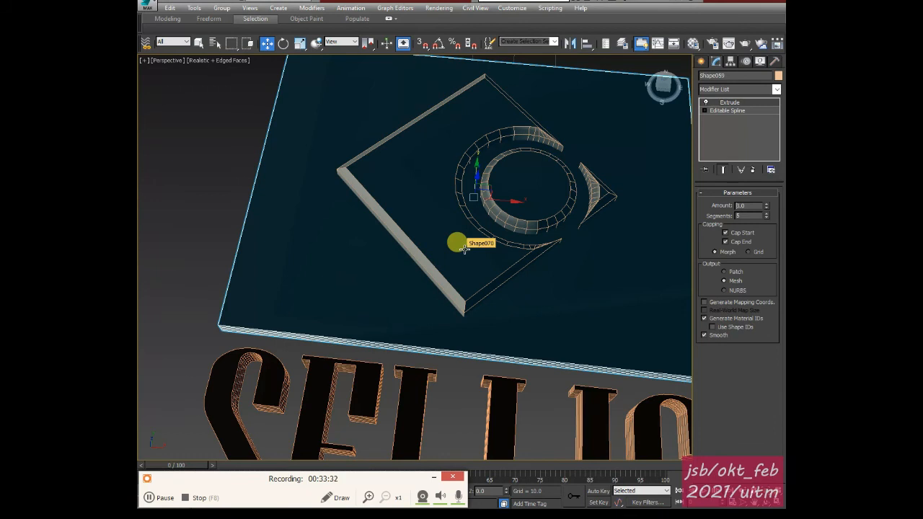
Draw a closed wedge-shaped line in the empty area beside the emblem plate, with two straight sides and one curved side
alt+middle_drag(368, 175, 549, 303)
click(701, 61)
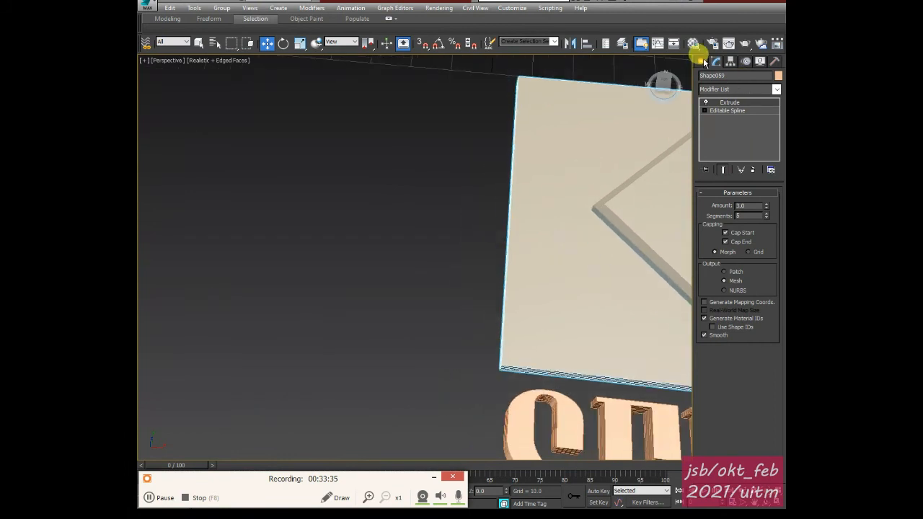
click(758, 135)
click(716, 133)
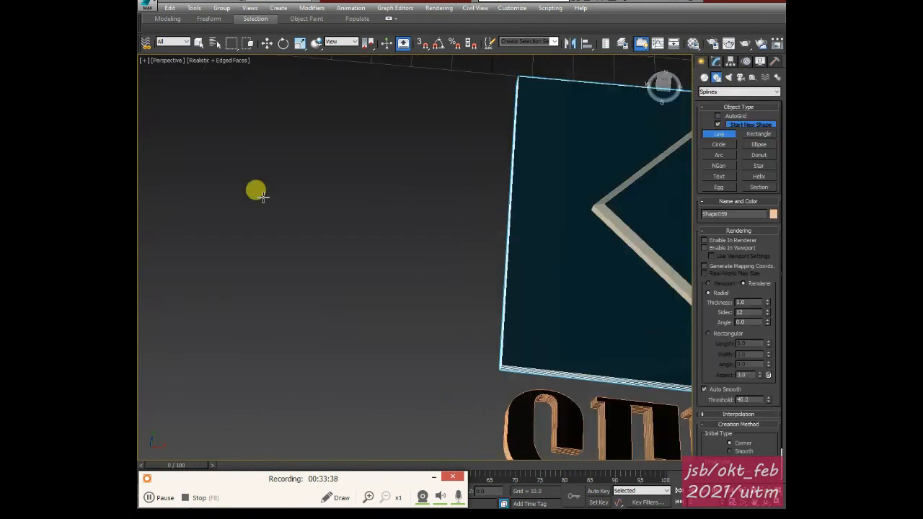
click(233, 206)
click(415, 162)
click(271, 318)
right_click(264, 313)
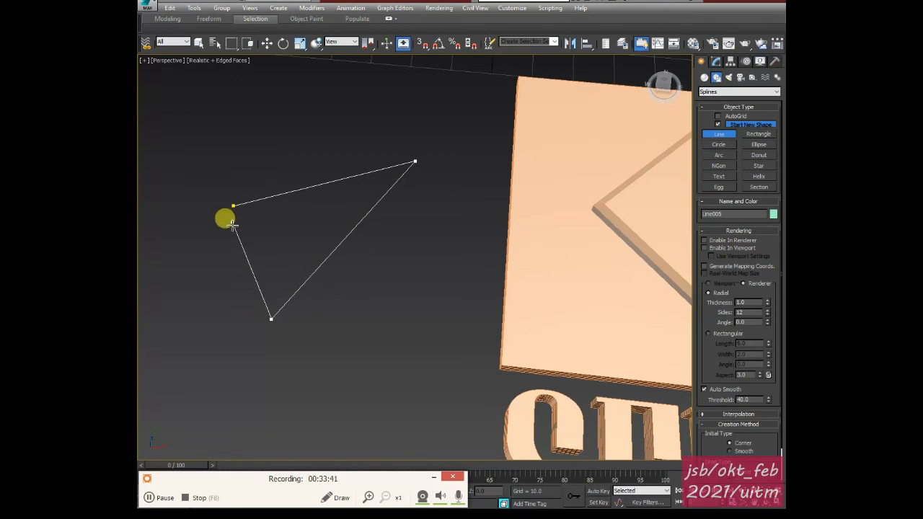
click(241, 250)
drag(240, 274, 224, 240)
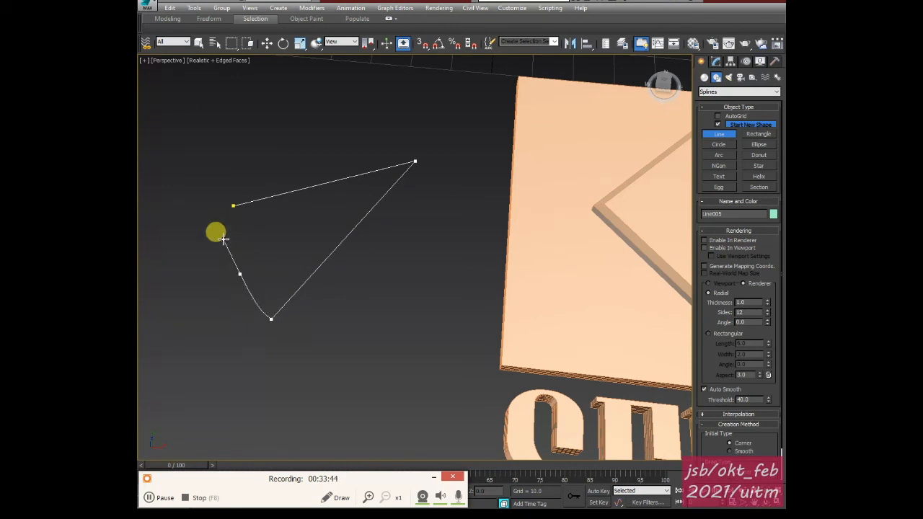
click(231, 206)
click(430, 283)
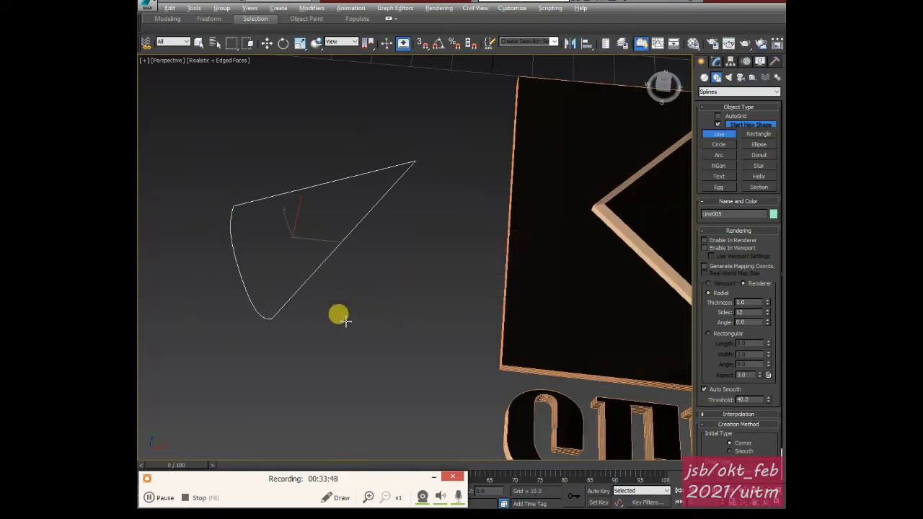
Apply an Extrude modifier to the wedge-shaped line and set its amount to 7.5
alt+middle_drag(339, 315, 373, 291)
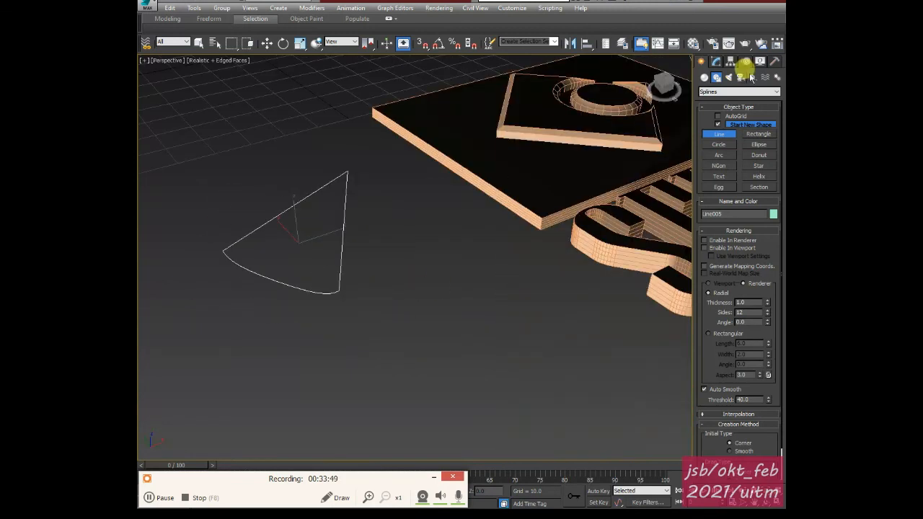
click(716, 62)
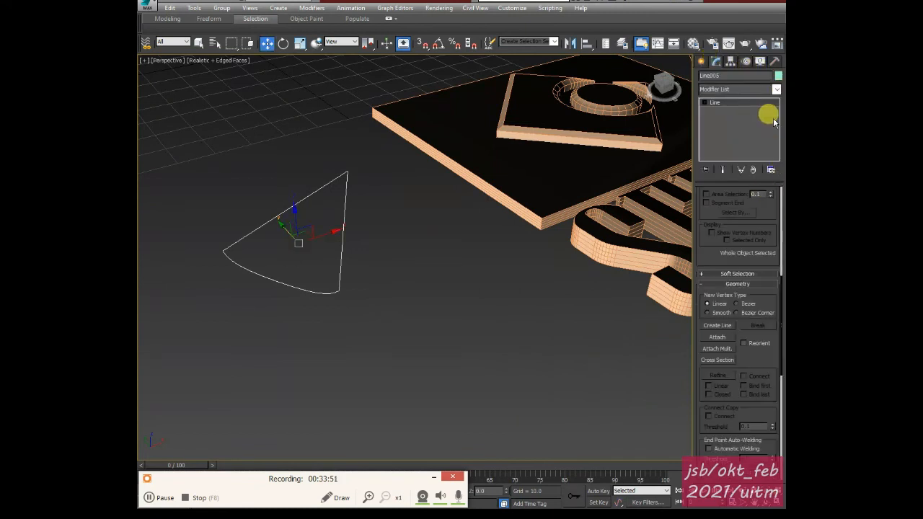
click(777, 90)
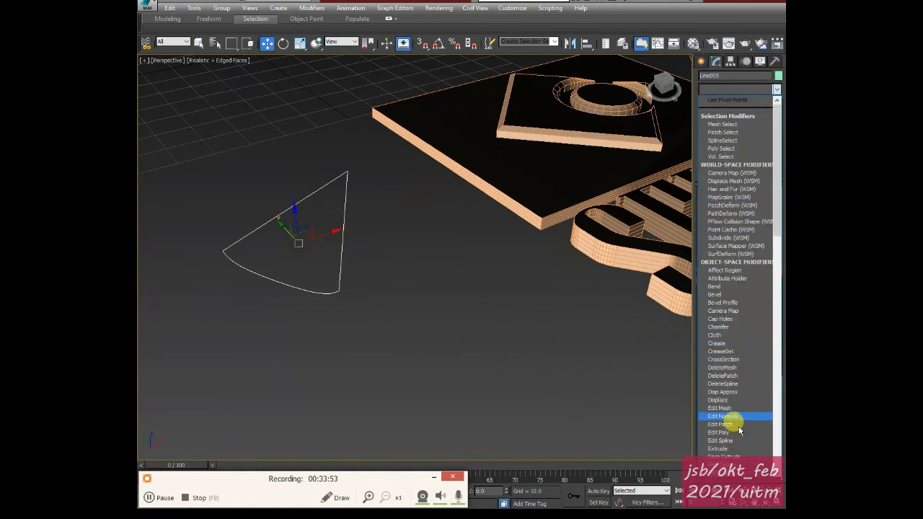
click(721, 449)
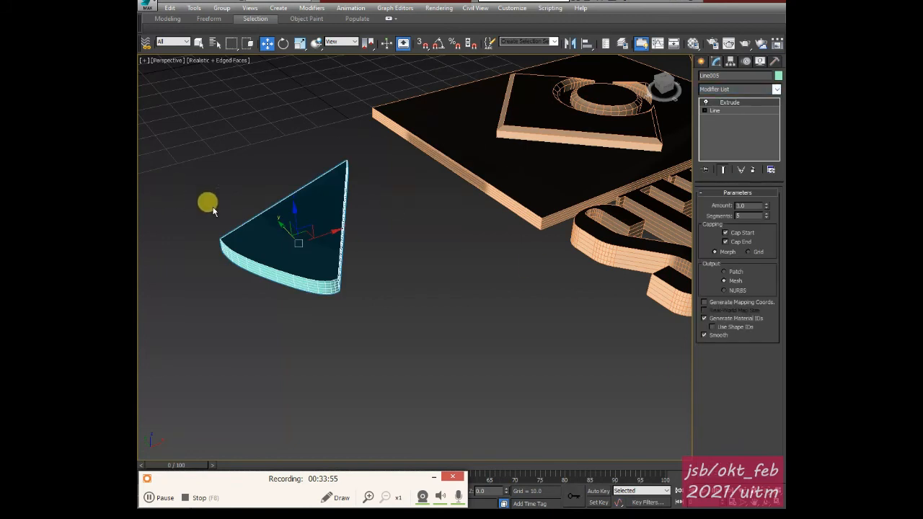
drag(768, 209, 766, 202)
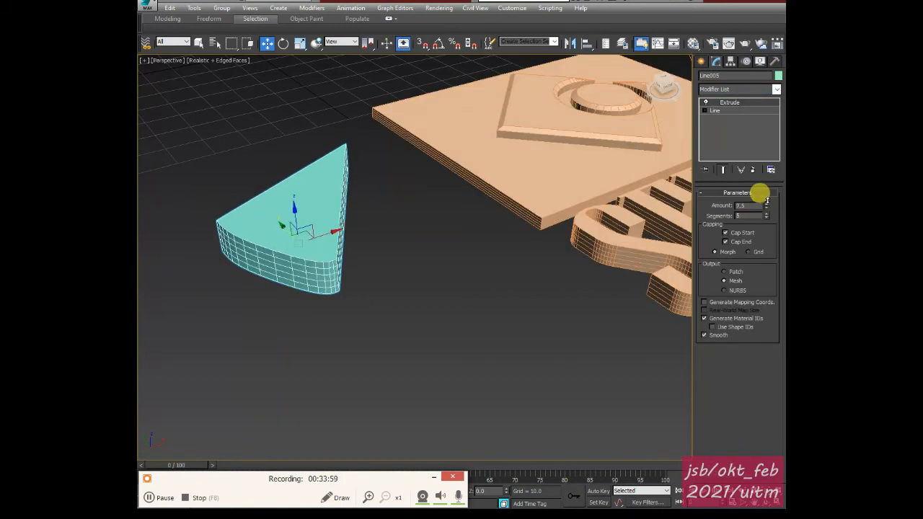
Create a small sphere in the empty space between the extruded wedge and the emblem plate
mouse_move(346, 236)
alt+middle_down()
mouse_move(272, 286)
mouse_move(323, 163)
alt+middle_up()
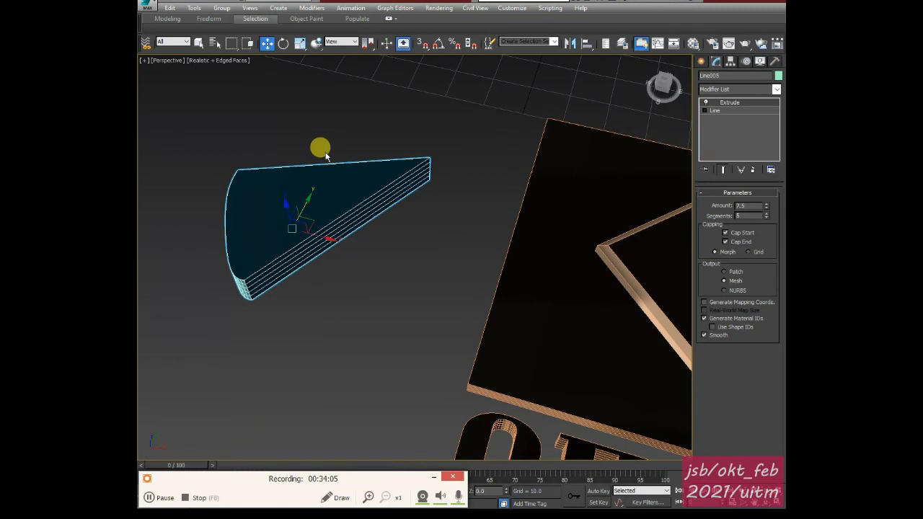
click(701, 59)
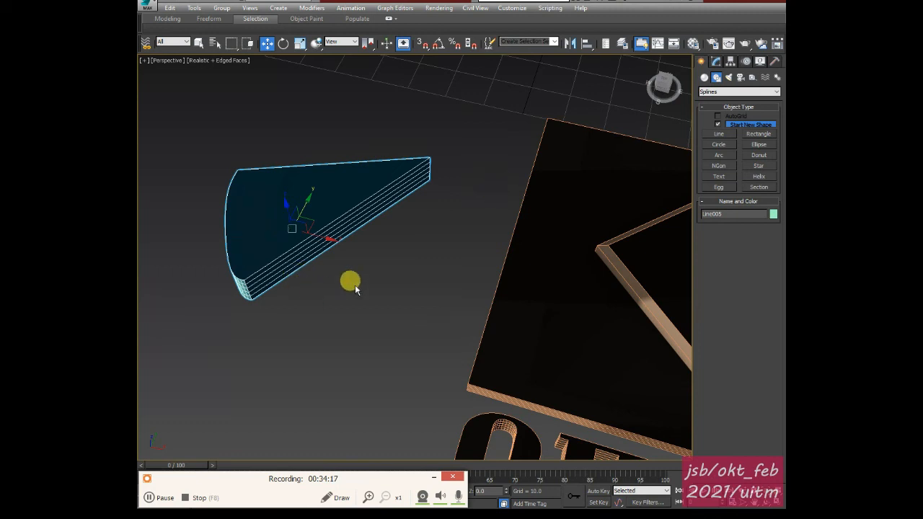
click(705, 78)
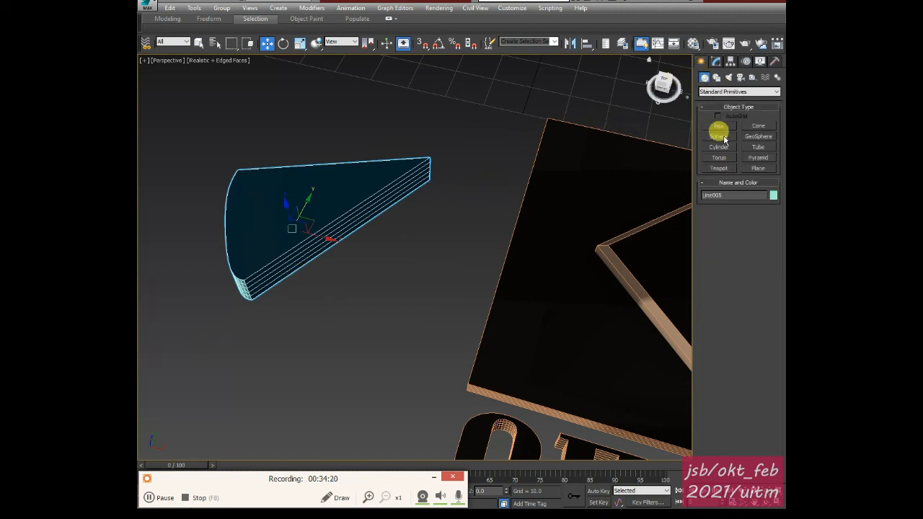
click(719, 136)
drag(330, 315, 336, 330)
Move the sphere onto the wedge near the far end of its curved side, at a height of about Z 9.6
click(265, 44)
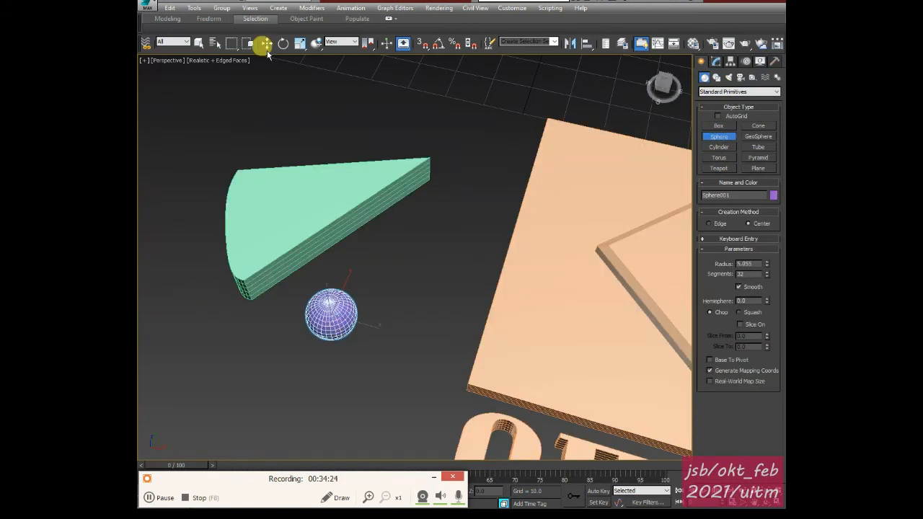
click(317, 303)
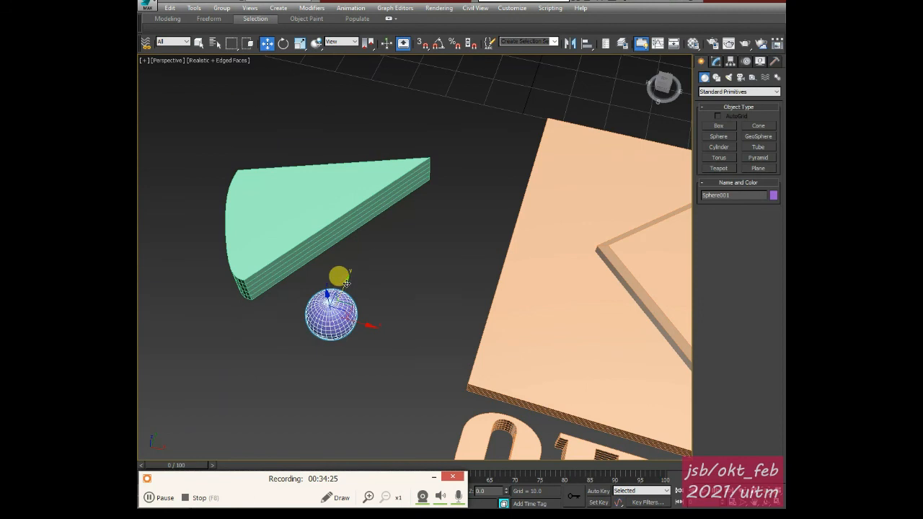
drag(346, 282, 413, 219)
drag(376, 243, 252, 160)
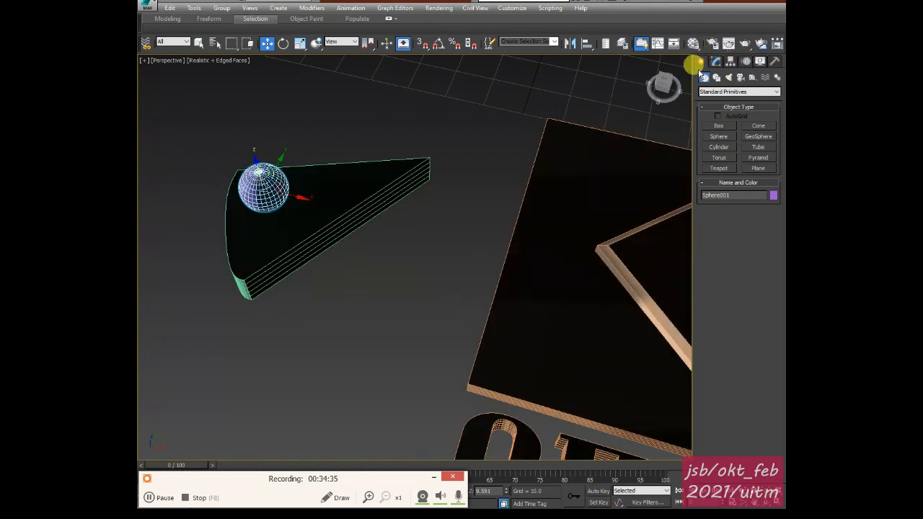
Assign the smooth orange material from the second sample slot to the sphere on the wedge and test-render the perspective view
click(692, 45)
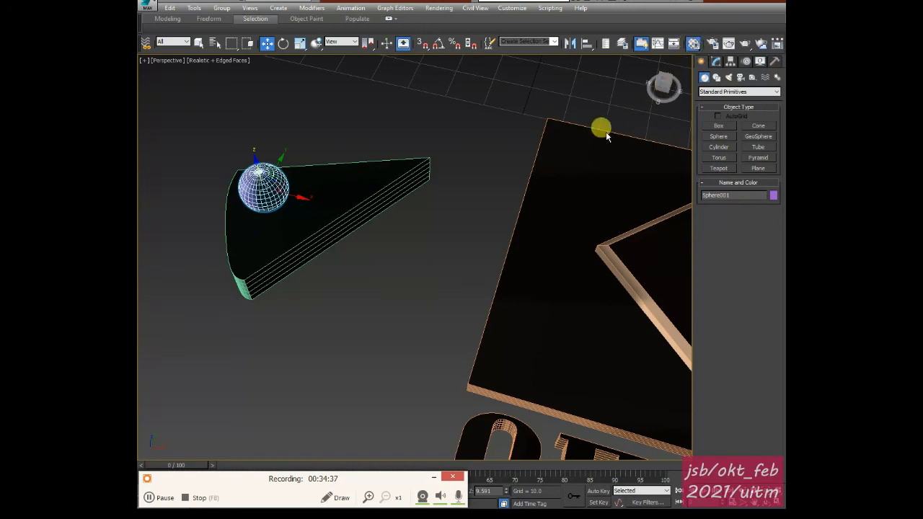
drag(577, 124, 259, 189)
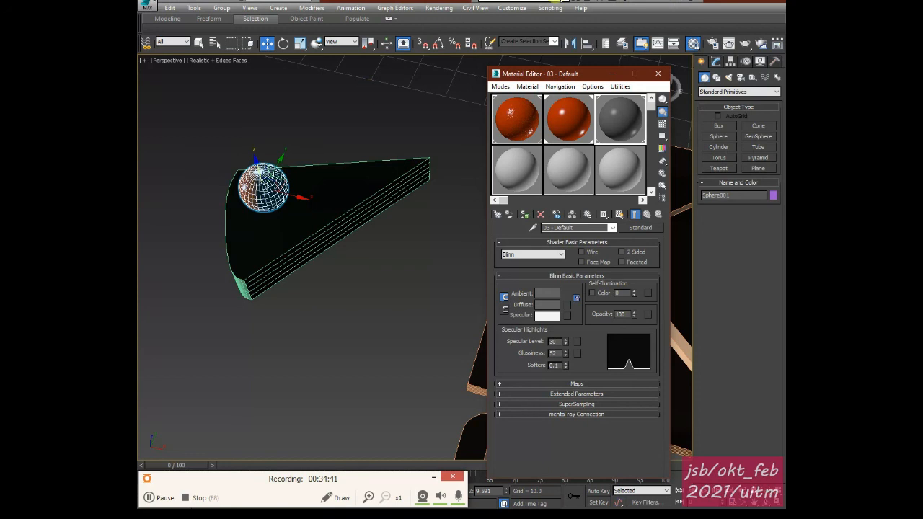
click(744, 44)
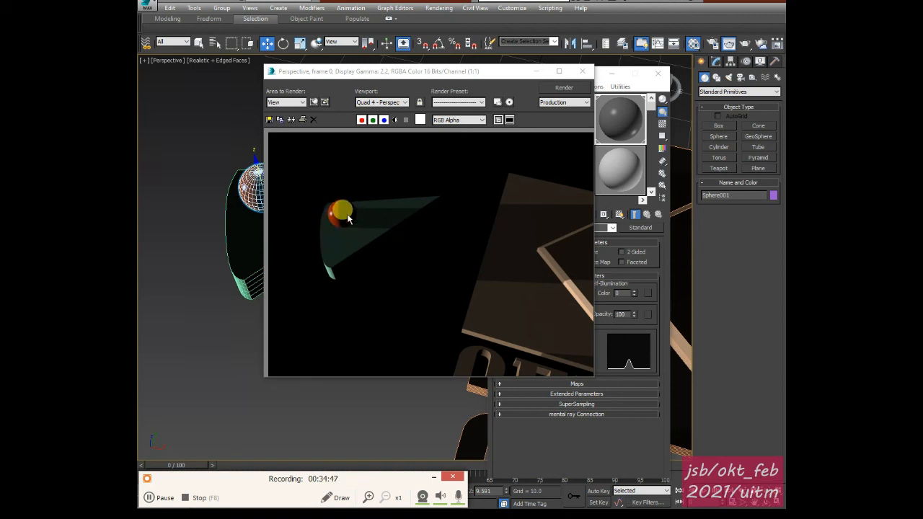
click(584, 72)
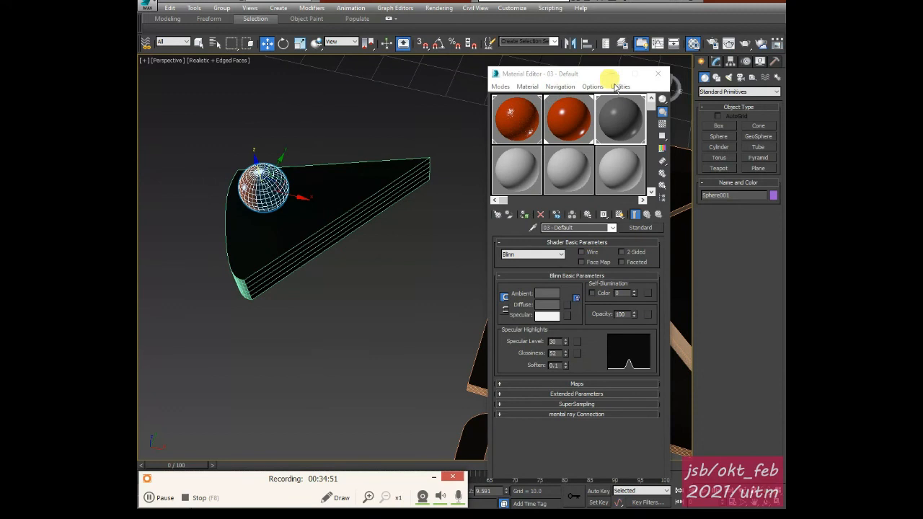
click(663, 74)
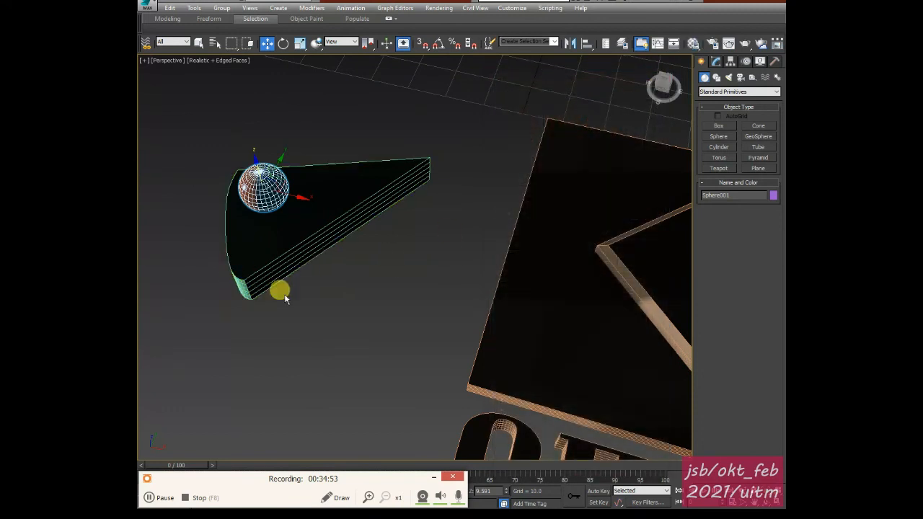
middle_drag(279, 290, 291, 303)
scroll(291, 303, down, 8)
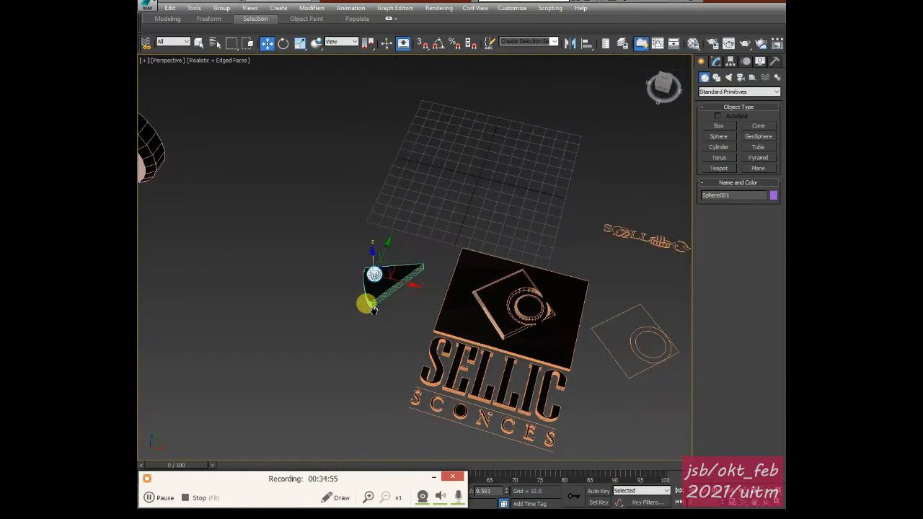
scroll(490, 283, up, 6)
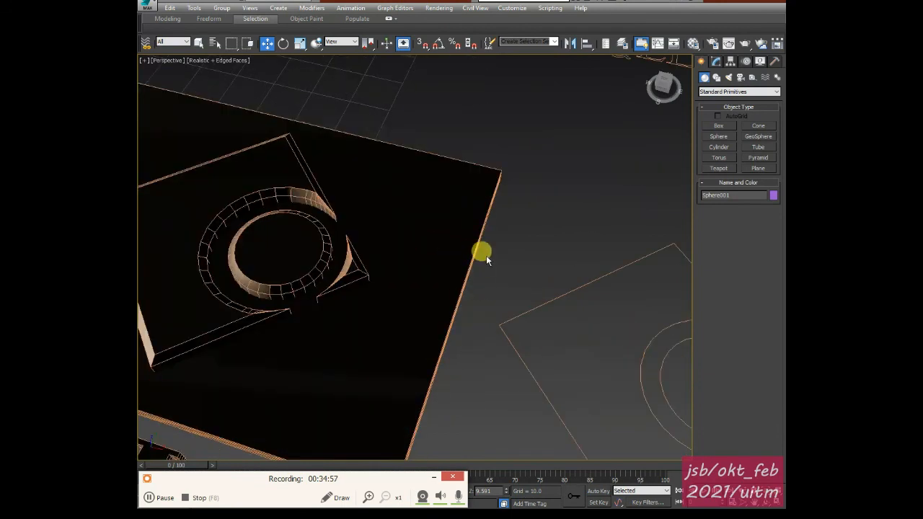
scroll(486, 255, down, 3)
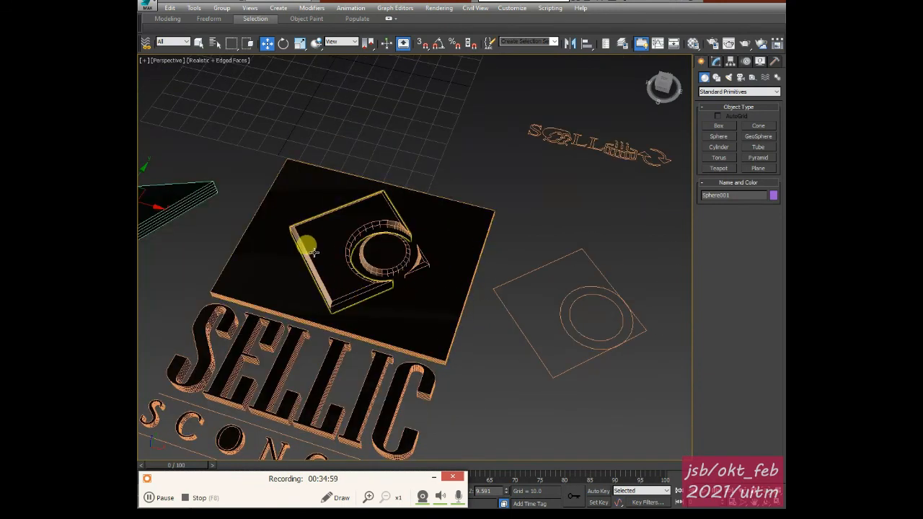
scroll(393, 242, down, 3)
middle_drag(394, 241, 697, 198)
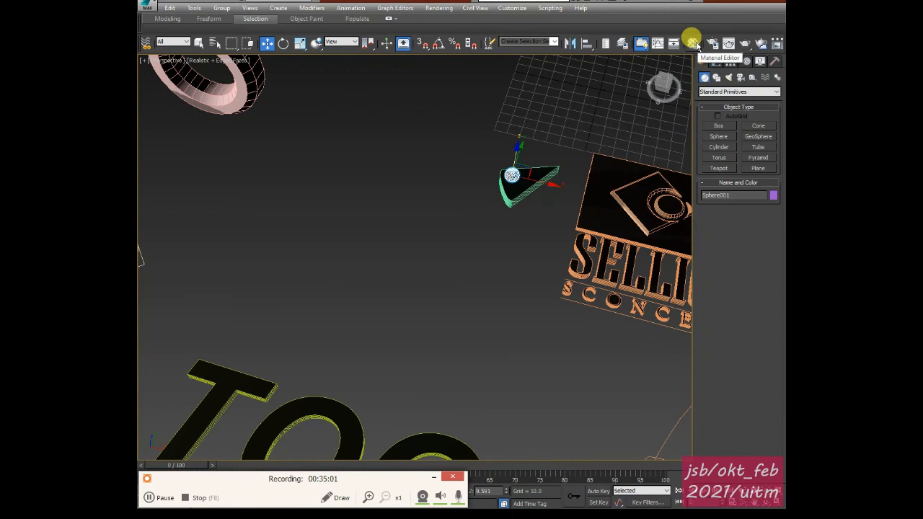
click(691, 47)
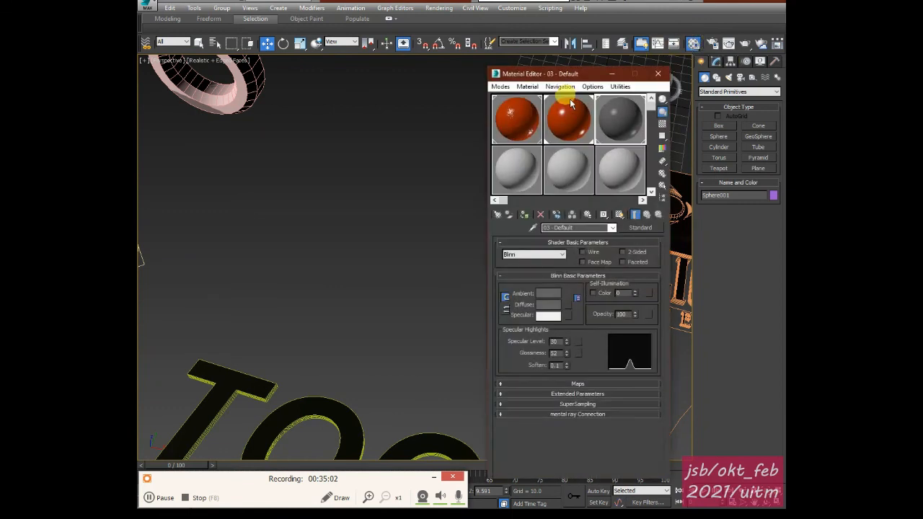
click(664, 70)
Frame the coloured SELLIC SCONCES logo on its grey plate in the perspective view and render it
alt+middle_drag(307, 247, 368, 274)
alt+middle_drag(310, 228, 464, 270)
scroll(489, 351, up, 5)
middle_drag(418, 355, 486, 344)
alt+middle_drag(476, 214, 465, 339)
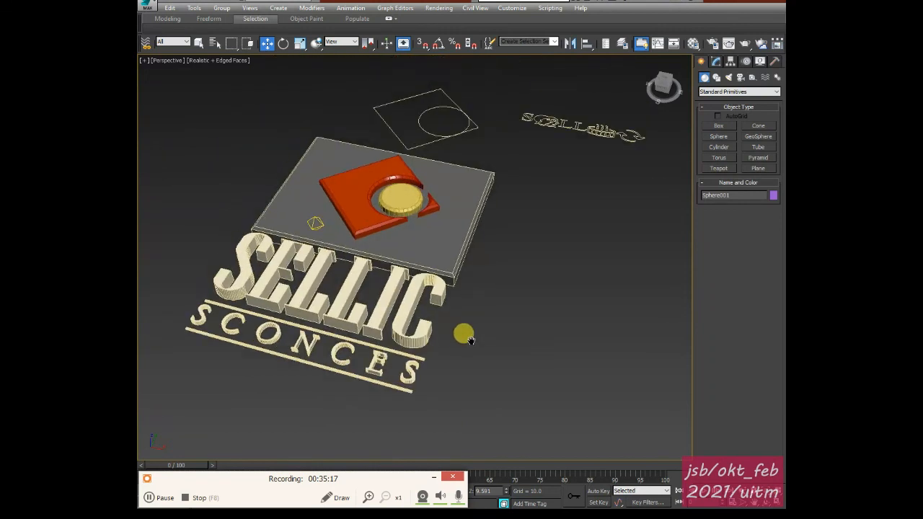
scroll(472, 332, up, 4)
middle_drag(462, 290, 540, 296)
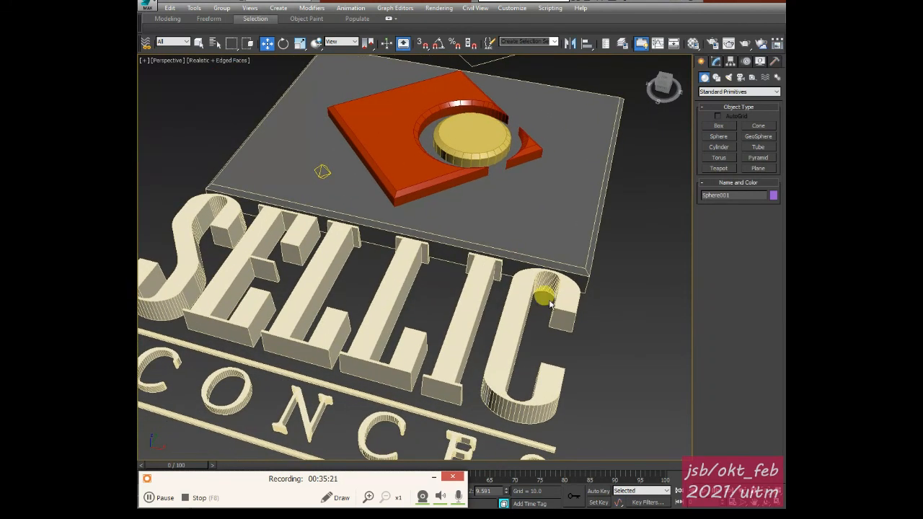
click(745, 44)
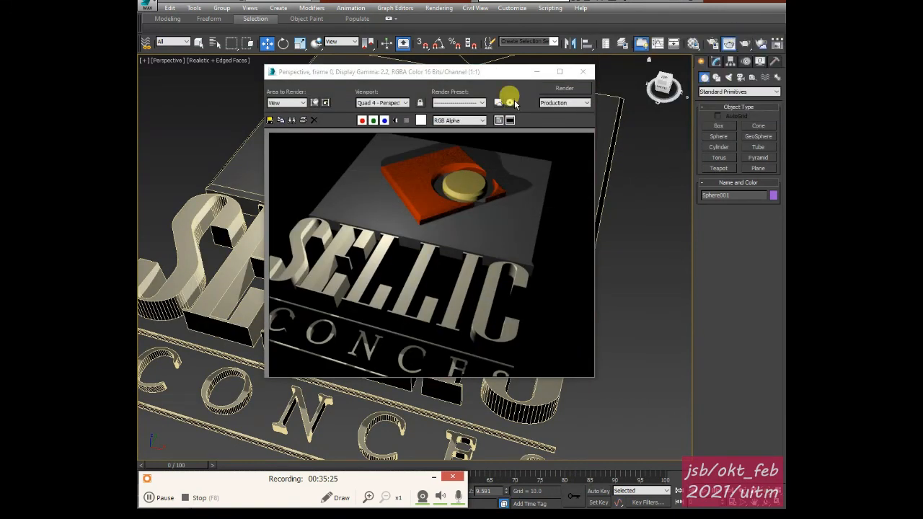
click(582, 72)
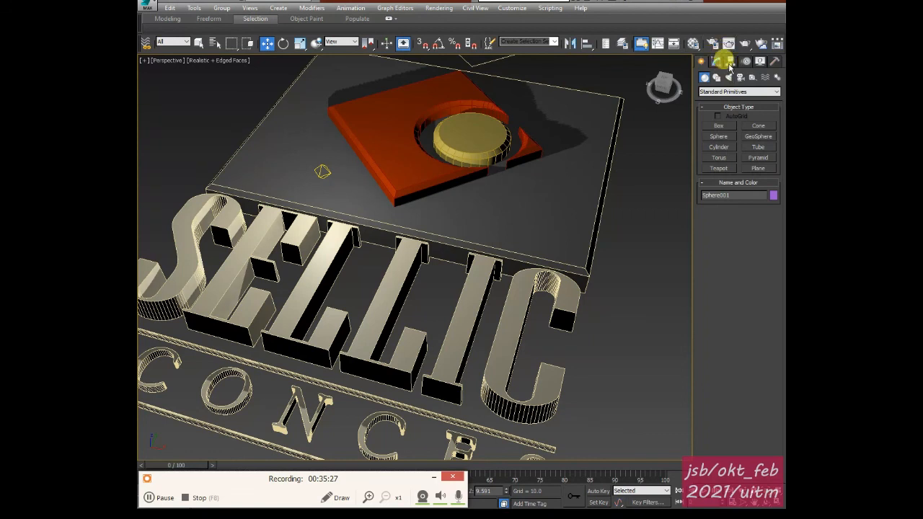
Set the render output size to 800x600 and render the coloured logo again
click(711, 43)
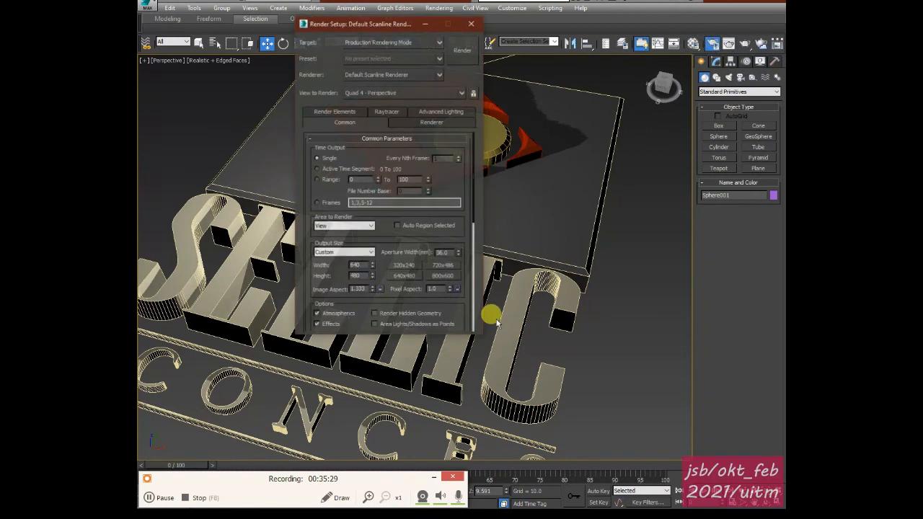
click(463, 48)
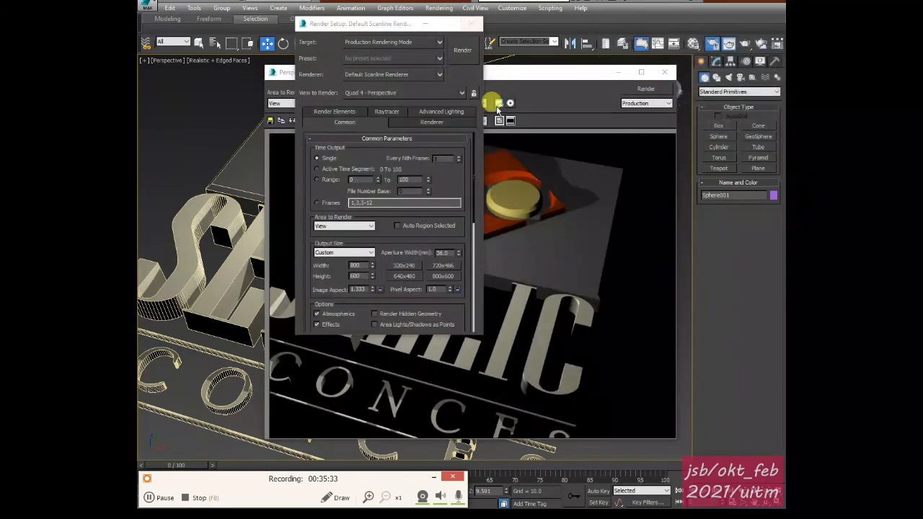
click(471, 24)
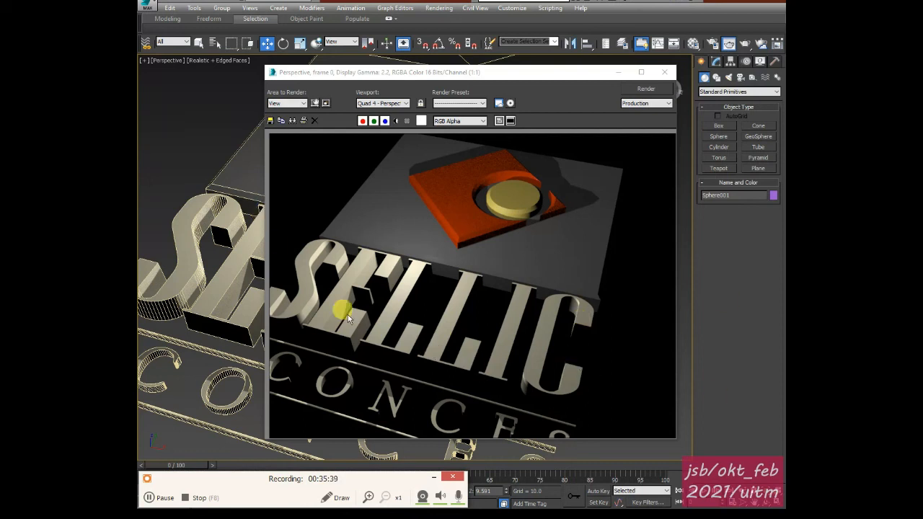
click(664, 72)
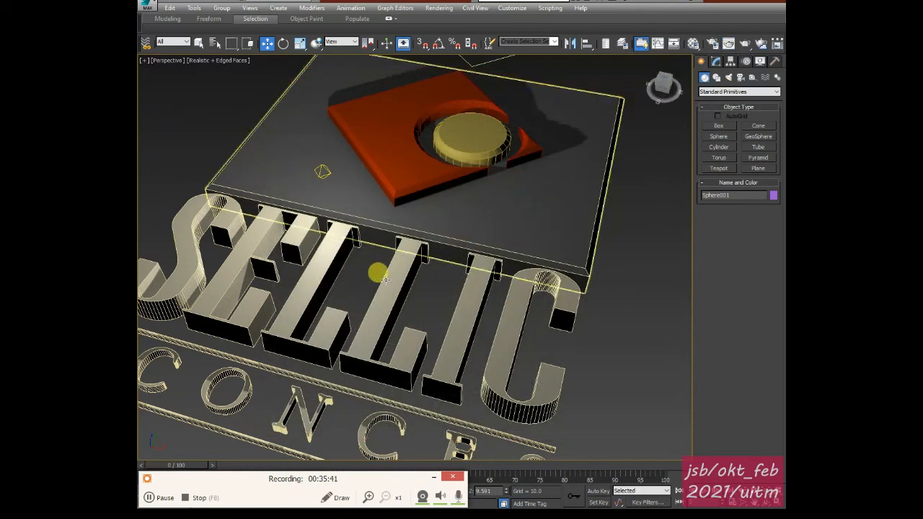
Assign the smooth orange material from the second sample slot to the grey plate behind the emblem
scroll(406, 158, up, 3)
middle_drag(409, 134, 388, 229)
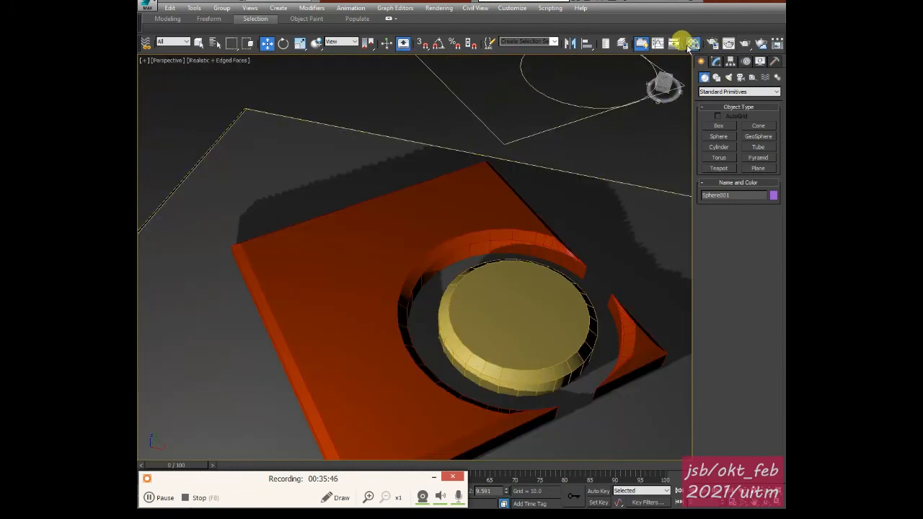
click(691, 45)
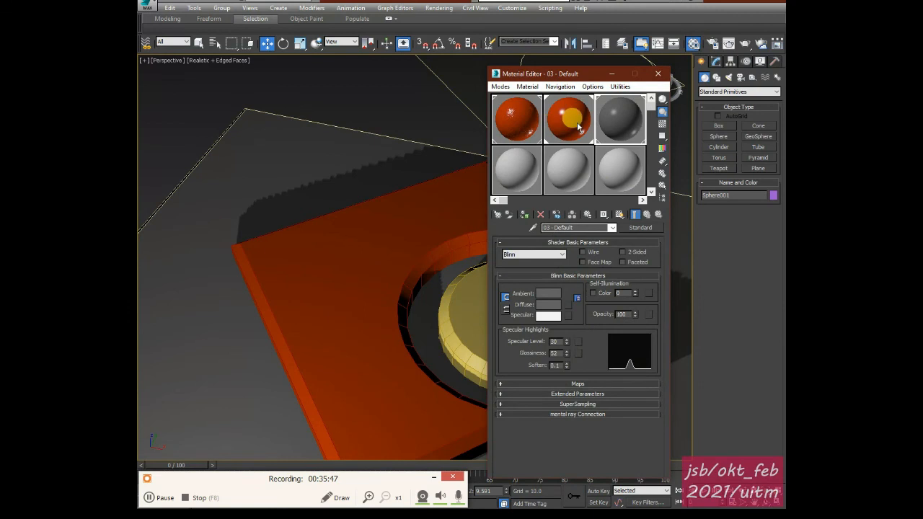
drag(562, 118, 300, 165)
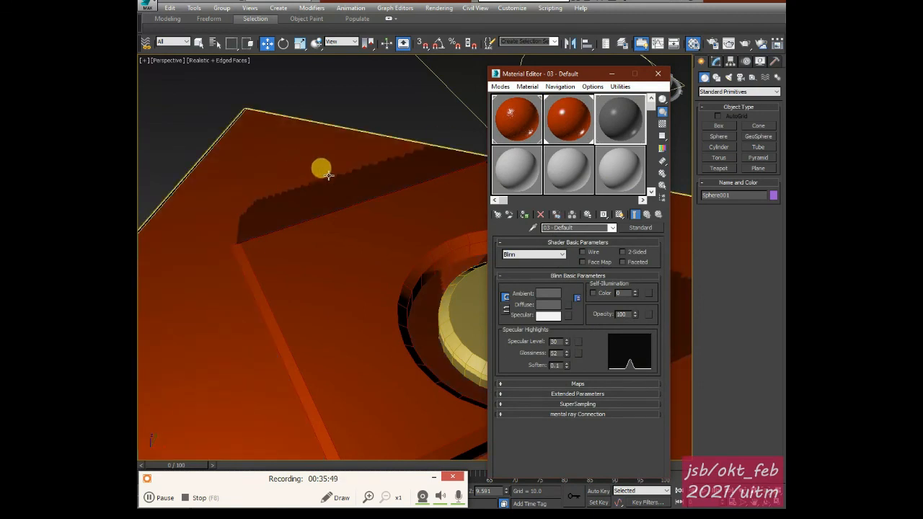
click(657, 73)
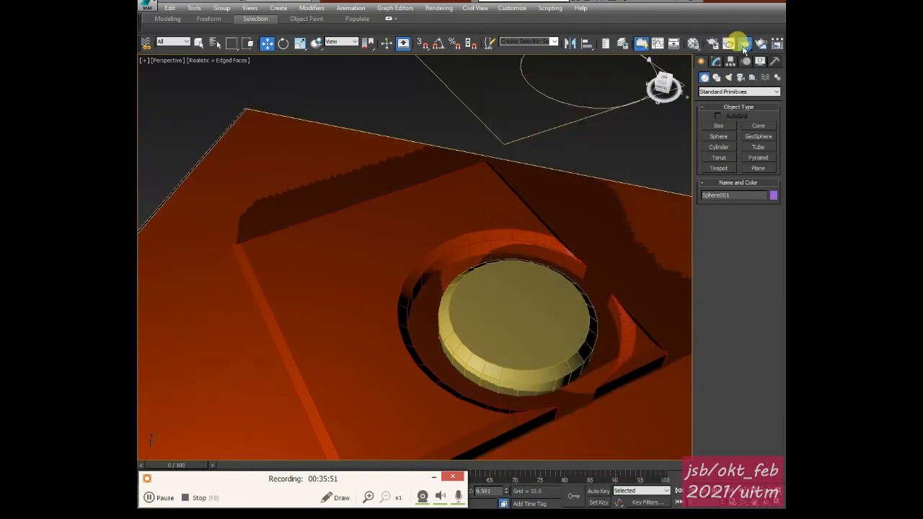
Render a close-up of the emblem to compare the plate's smooth surface with the diamond's bumpy one
click(743, 43)
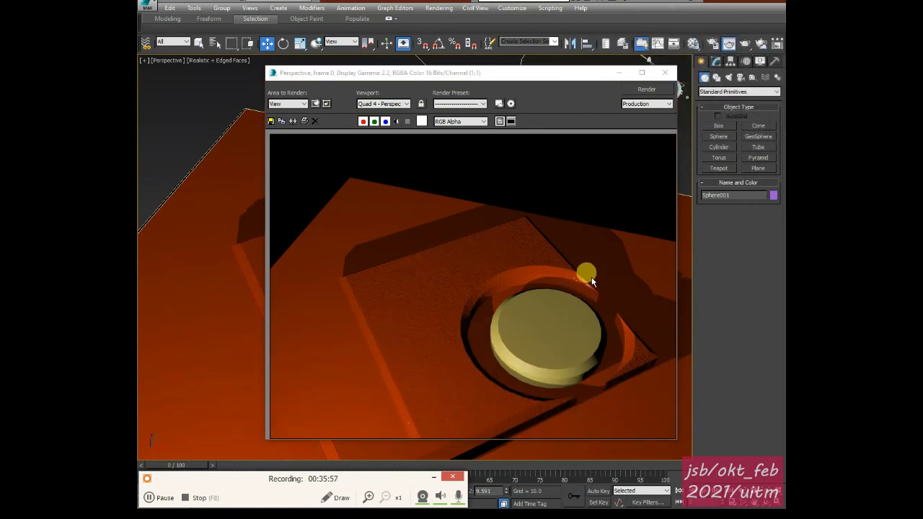
click(343, 360)
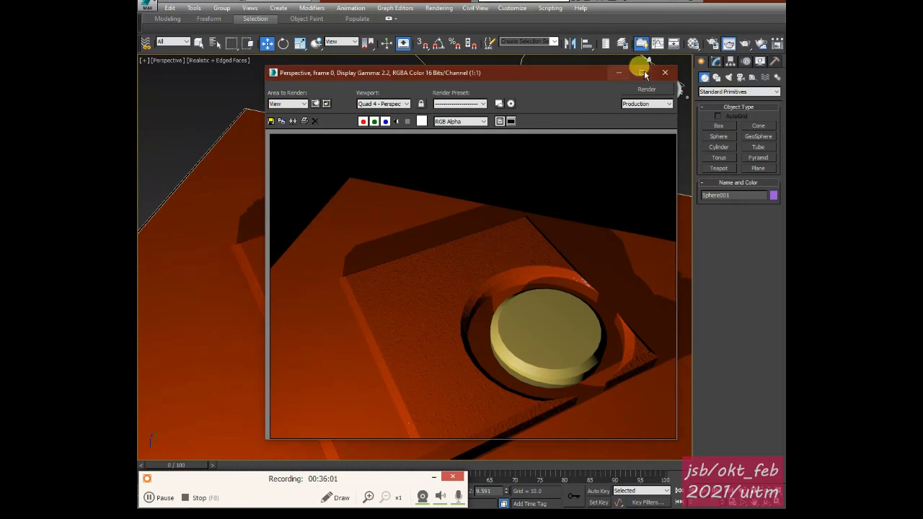
click(665, 72)
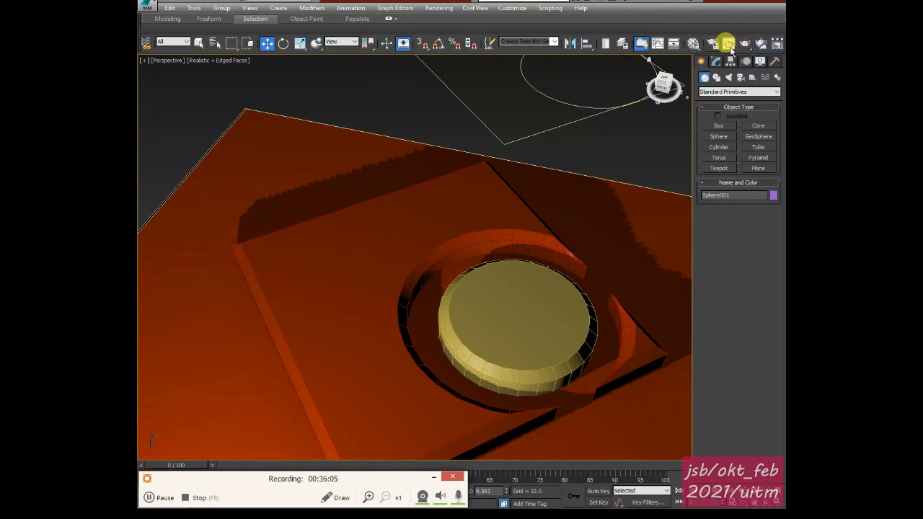
Show the 01 - Default material sample in a separate enlarged preview to examine its Cellular bump texture
click(692, 45)
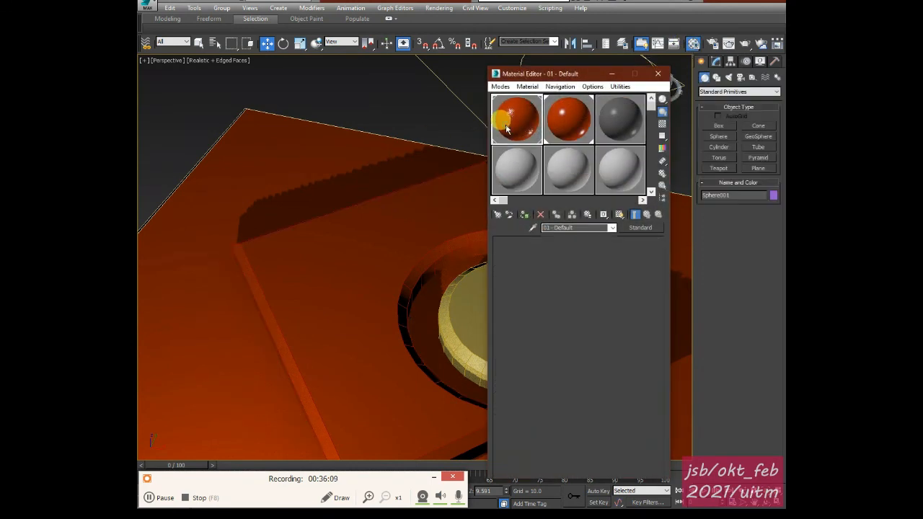
double_click(507, 124)
drag(285, 72, 256, 44)
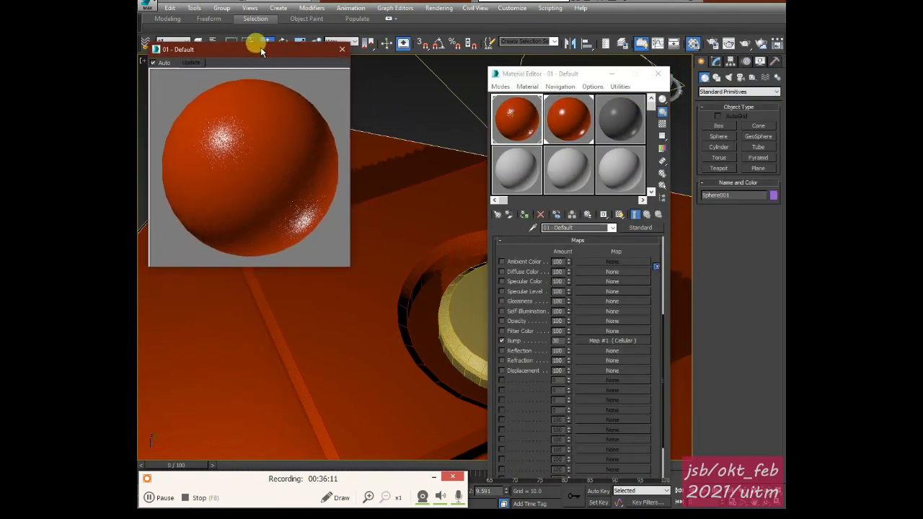
drag(340, 260, 447, 387)
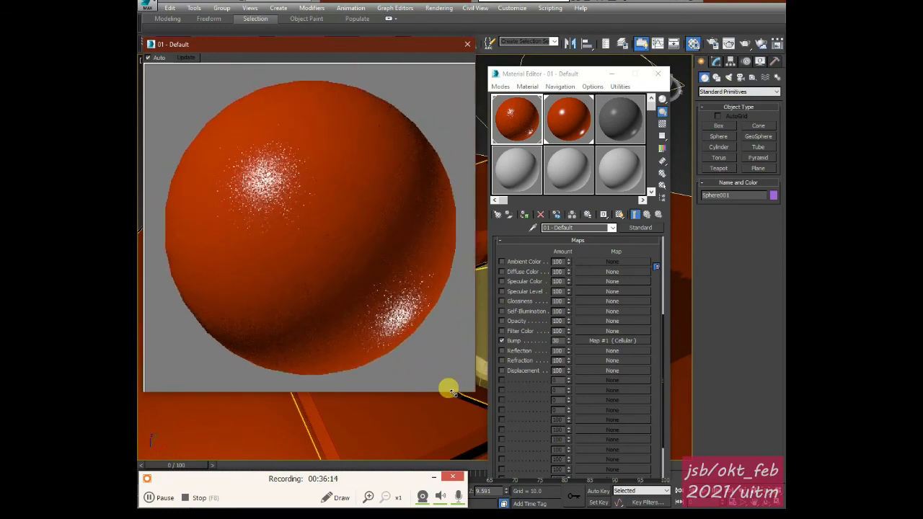
Enlarge the preview of material 2 beside the 01 - Default sample to compare their surfaces, then close both previews and the material editor
click(563, 127)
double_click(563, 127)
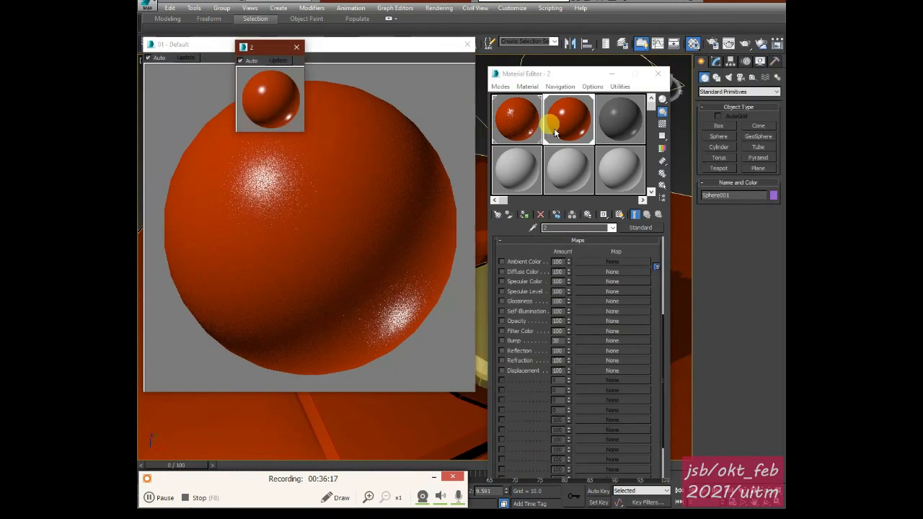
drag(301, 132, 521, 379)
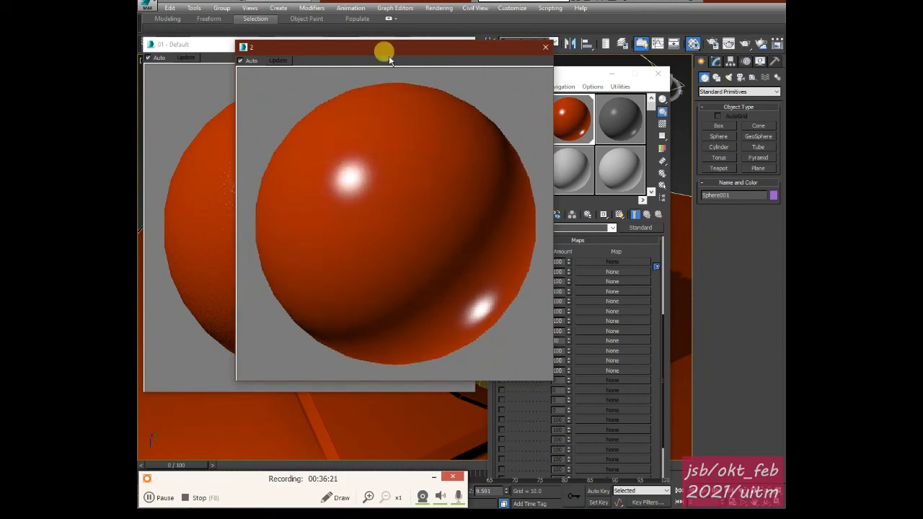
drag(357, 46, 382, 66)
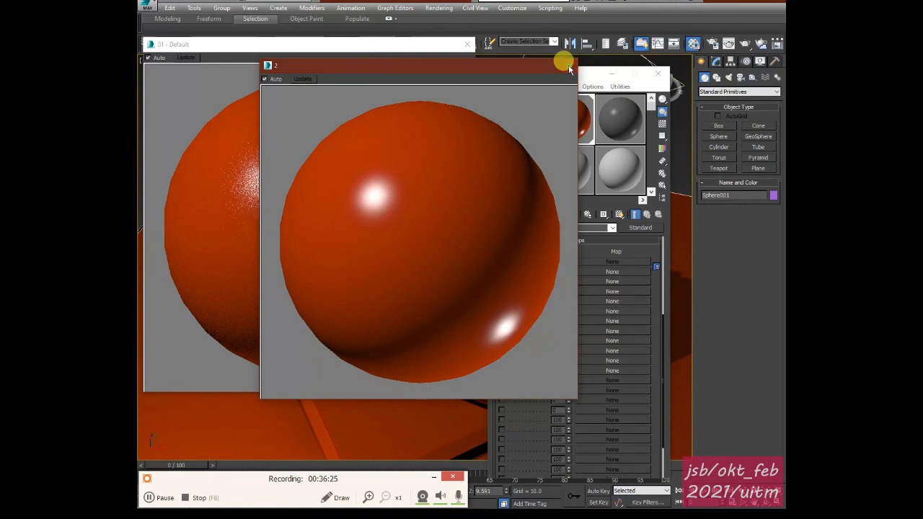
click(569, 67)
click(467, 44)
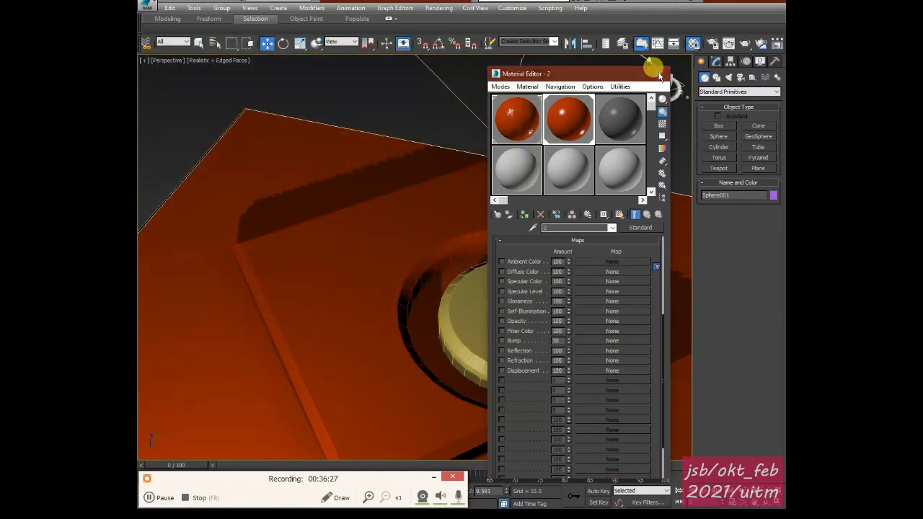
click(658, 74)
scroll(488, 209, down, 10)
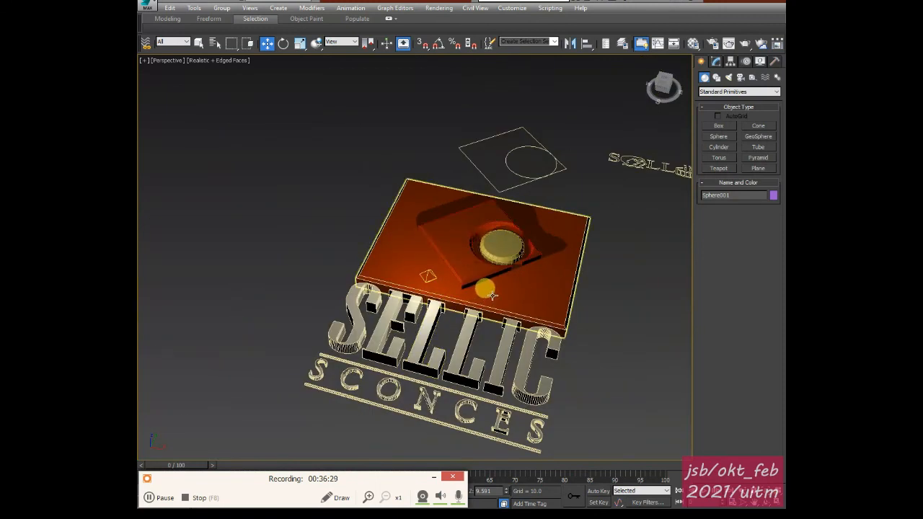
scroll(459, 293, up, 3)
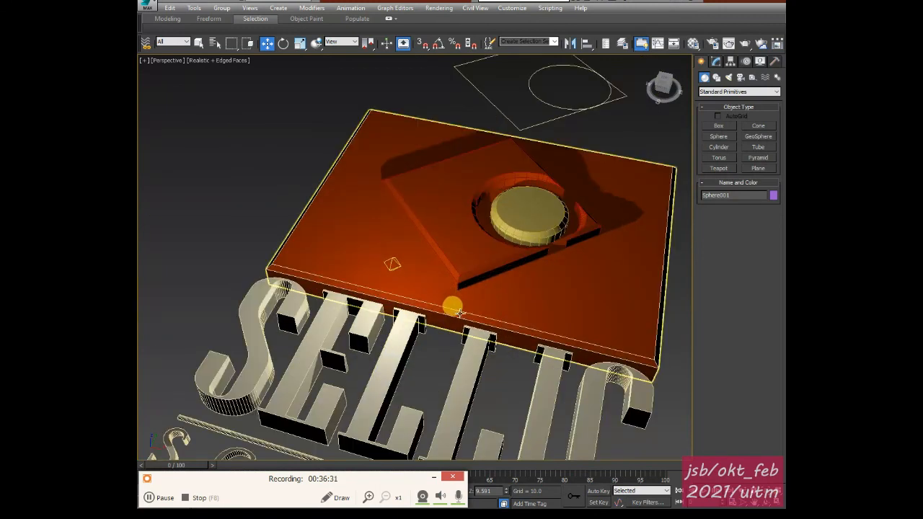
middle_drag(468, 313, 459, 270)
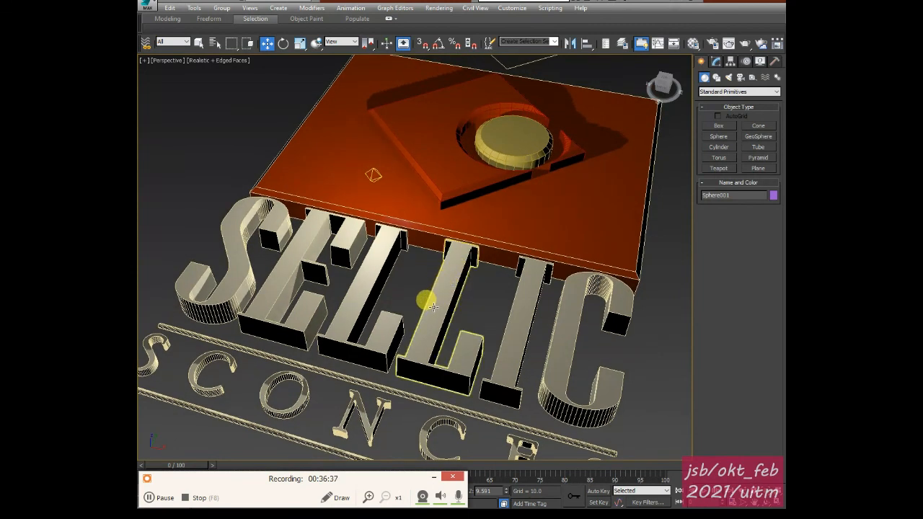
Examine the 3D SELLIC SCONCES logo from farther away and the extruded, lathed and outline practice shapes elsewhere in the scene
alt+middle_drag(435, 310, 409, 242)
scroll(446, 327, down, 3)
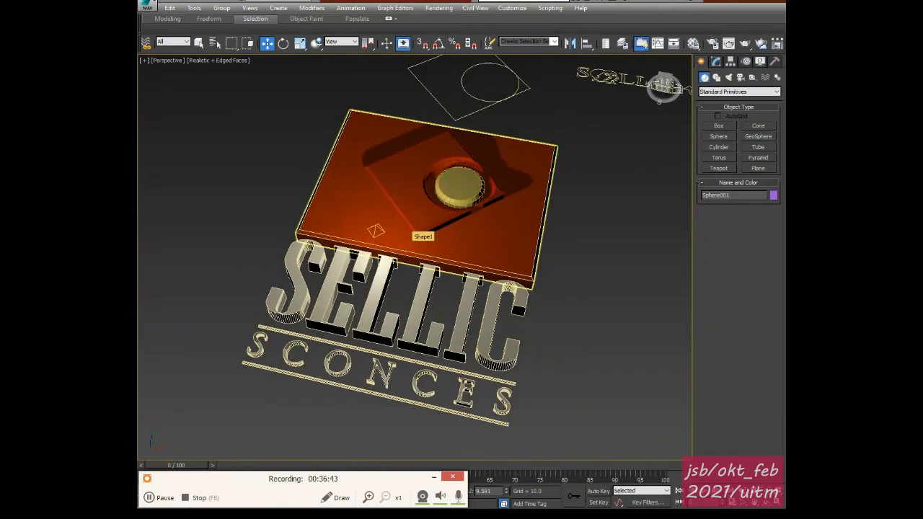
mouse_move(388, 246)
mouse_down()
mouse_move(401, 235)
mouse_move(446, 257)
mouse_move(470, 239)
mouse_move(382, 247)
mouse_up()
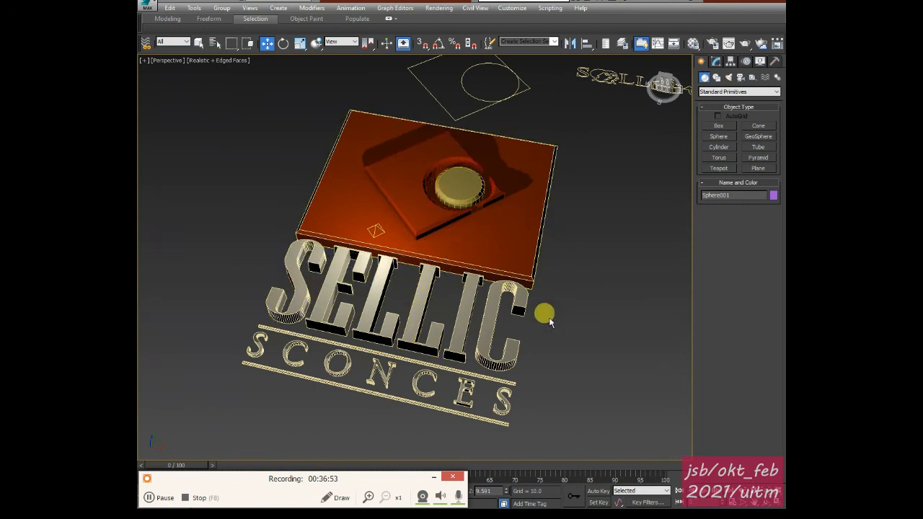
middle_drag(528, 230, 442, 223)
middle_drag(546, 235, 481, 242)
scroll(546, 232, down, 3)
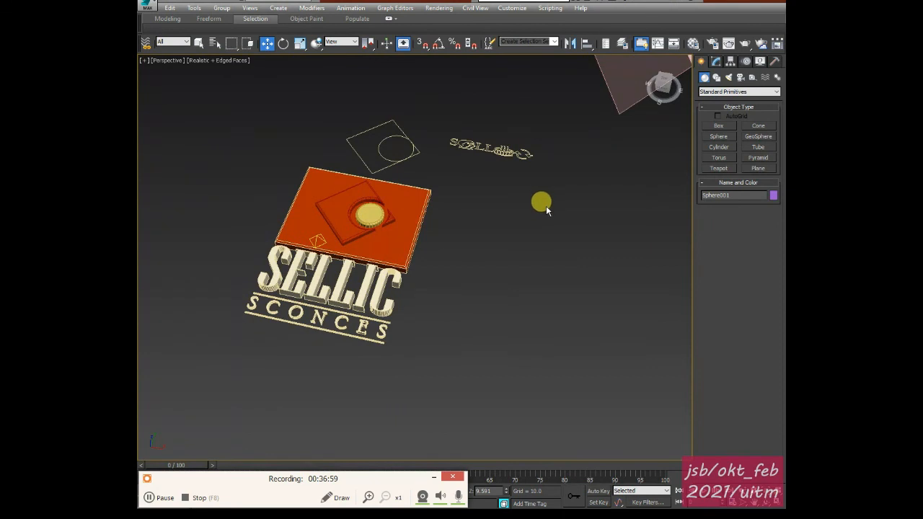
scroll(546, 205, down, 2)
middle_drag(548, 203, 350, 278)
scroll(404, 251, down, 3)
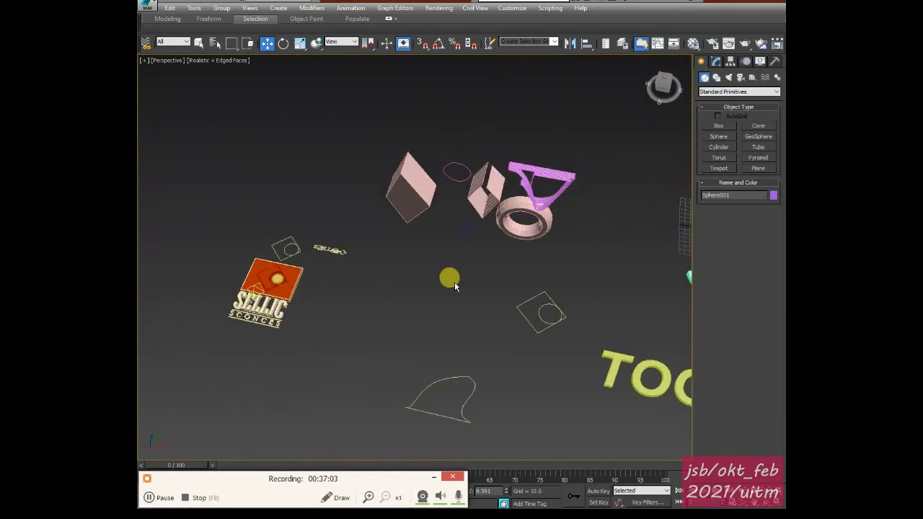
scroll(462, 256, up, 4)
middle_drag(468, 234, 431, 312)
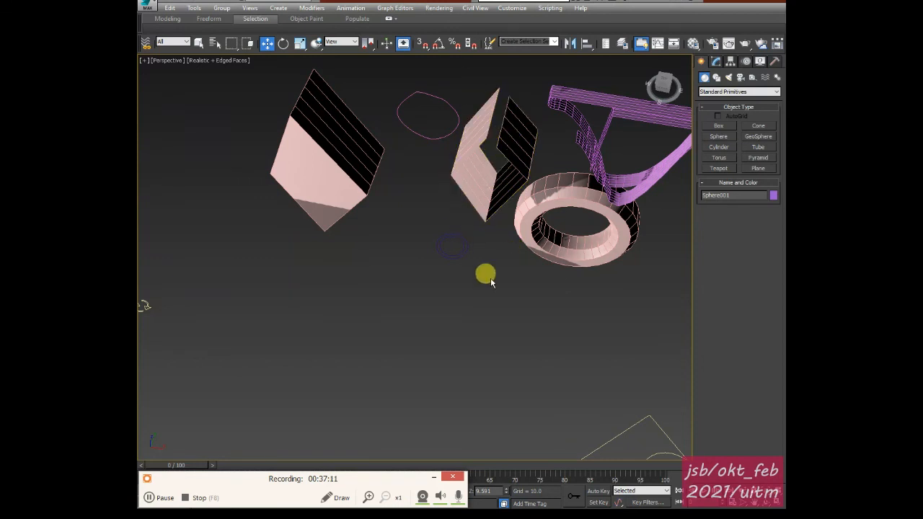
middle_drag(475, 326, 397, 250)
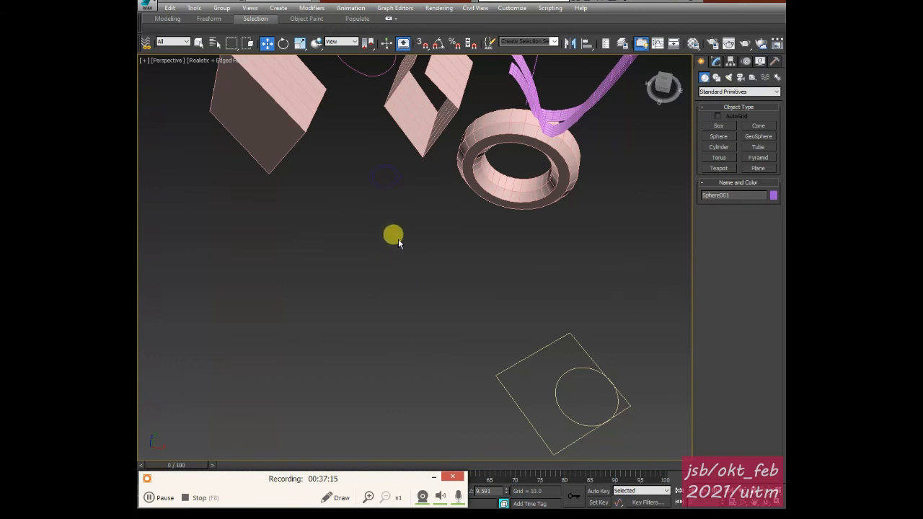